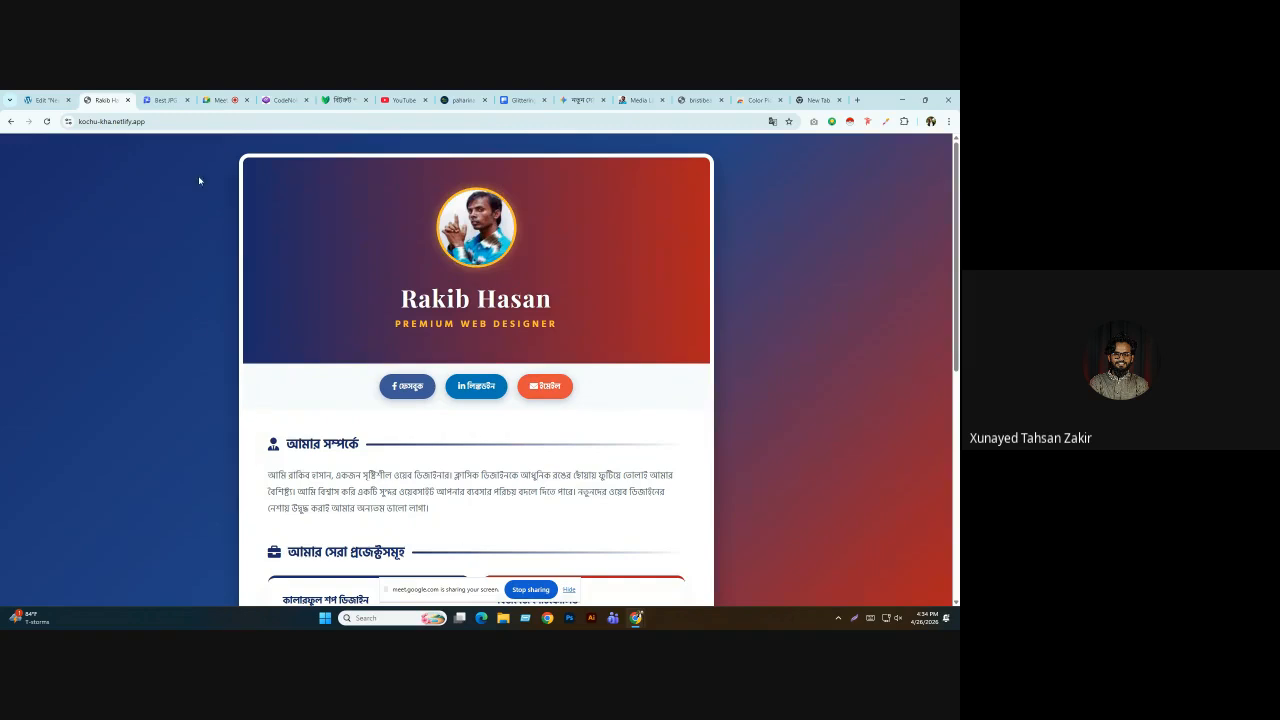
# Return to the site's WordPress dashboard and start a new page.
pyautogui.click(45, 100)
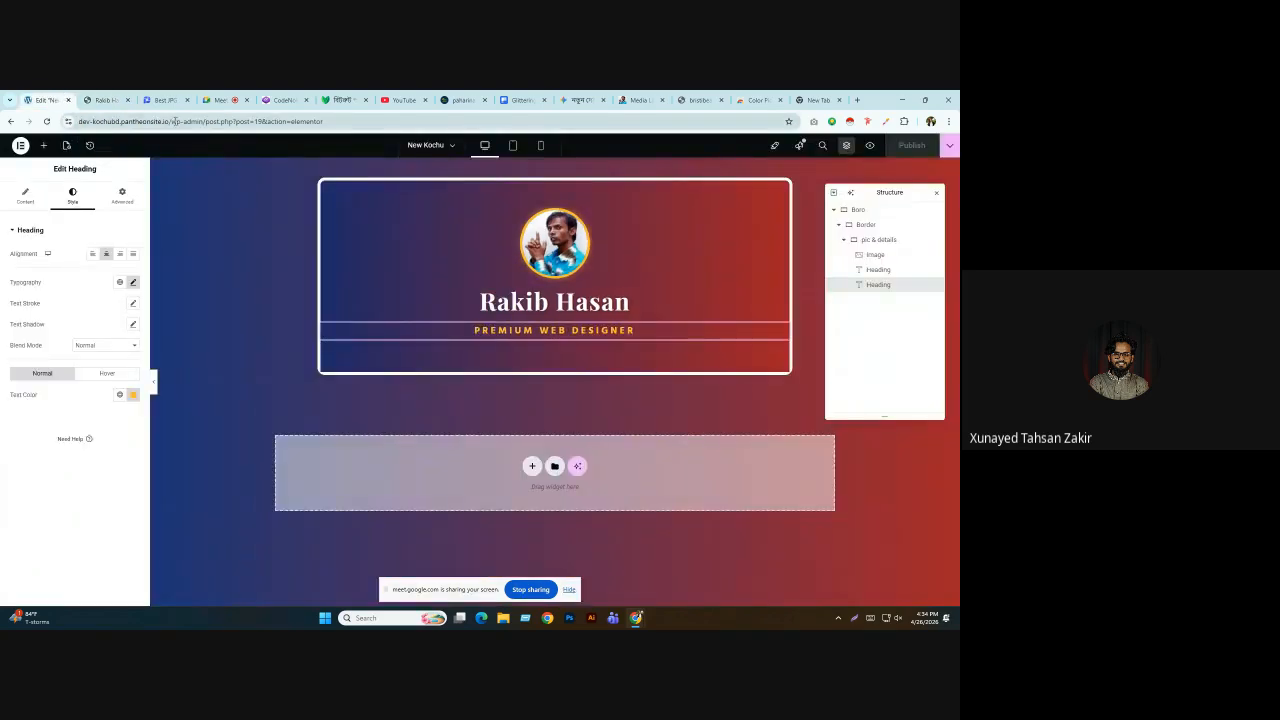
pyautogui.moveTo(169, 122); pyautogui.dragTo(948, 102)
pyautogui.press('BackSpace')
pyautogui.press('Return')
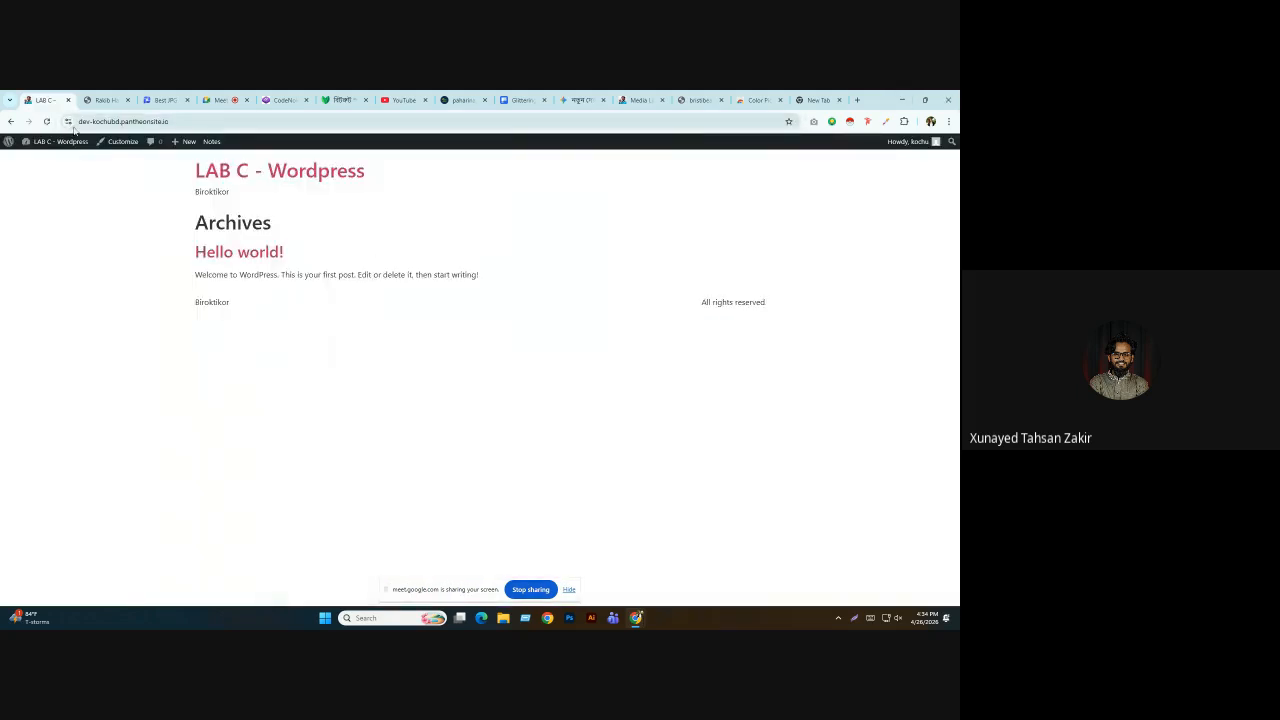
pyautogui.click(74, 143)
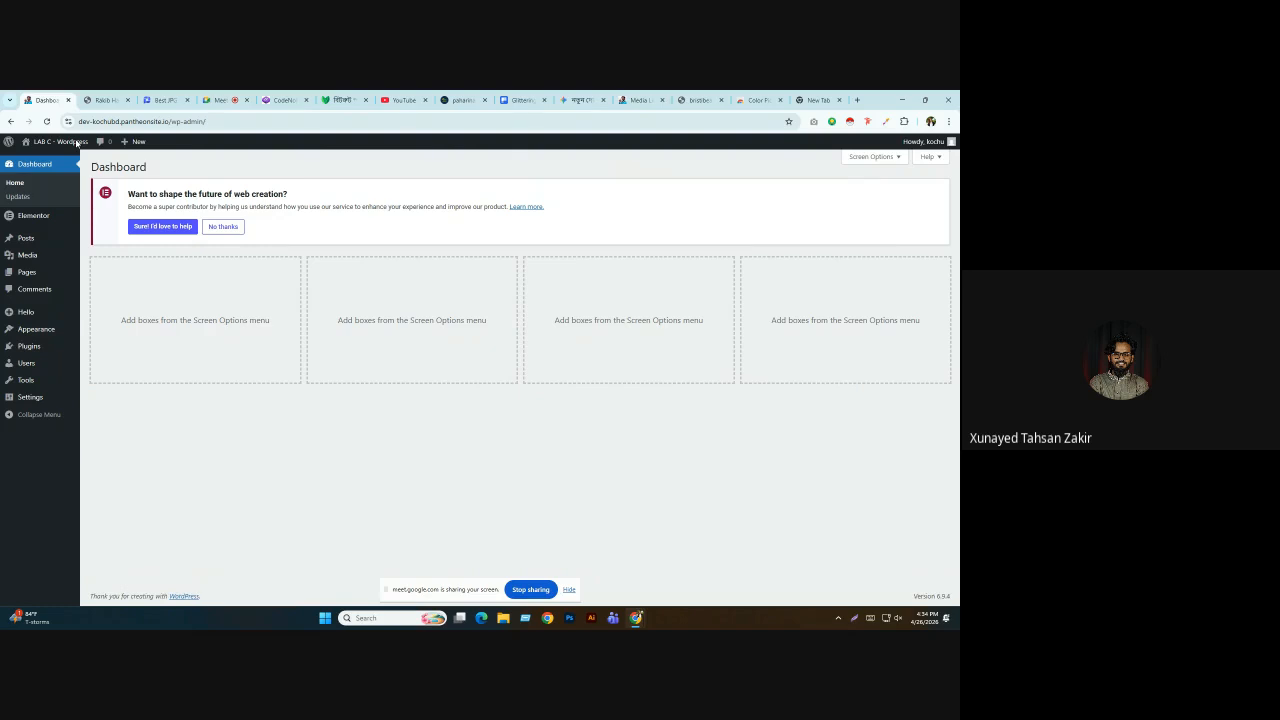
pyautogui.moveTo(28, 273)
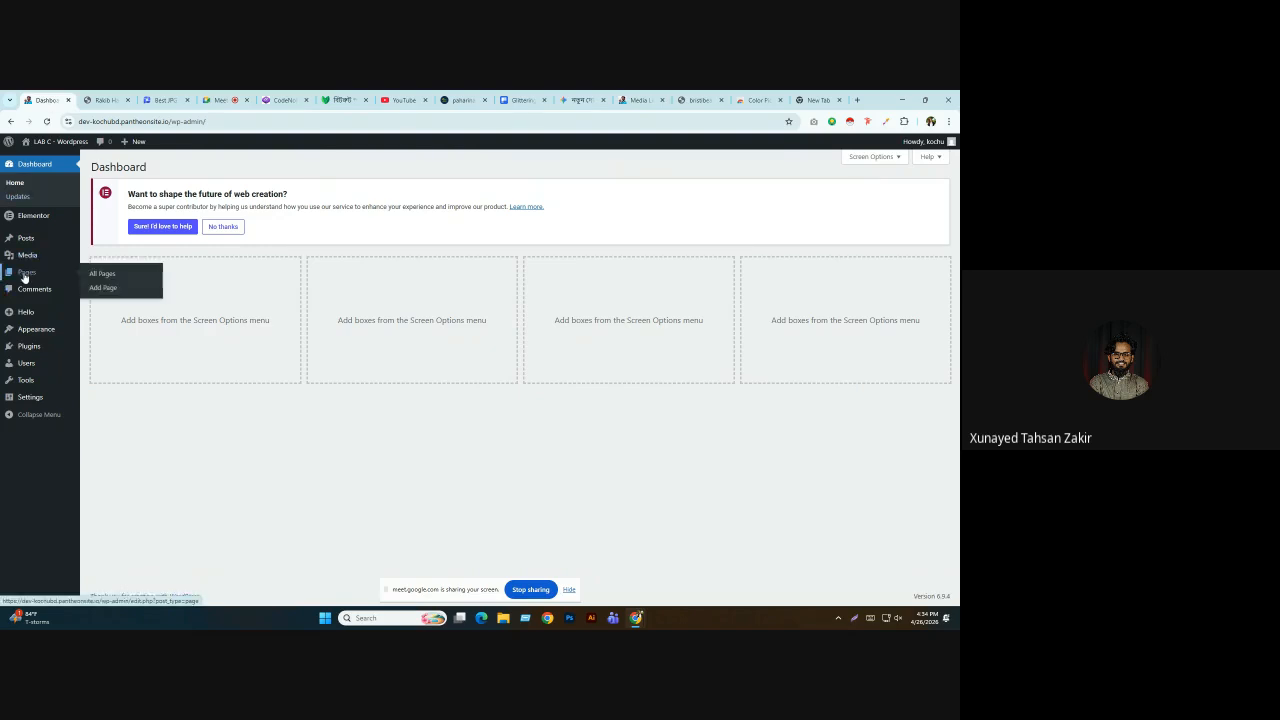
pyautogui.click(103, 288)
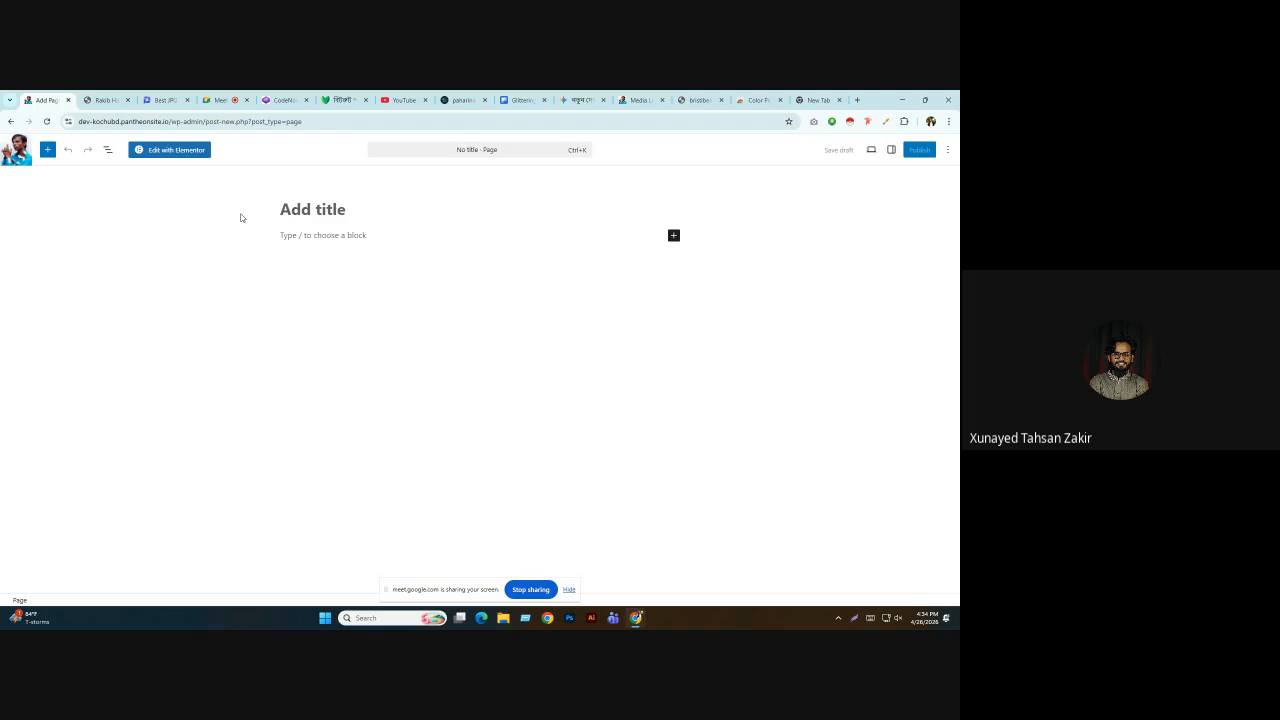
pyautogui.write('New')
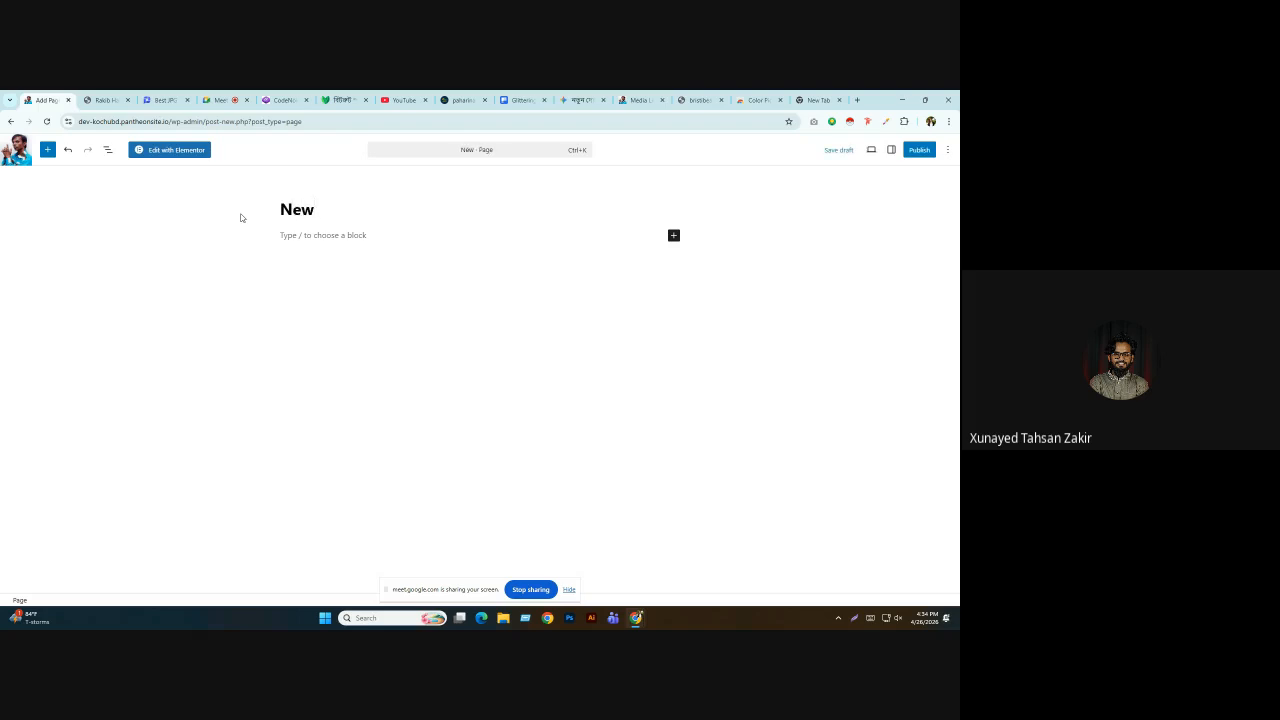
pyautogui.press('BackSpace')
pyautogui.press('BackSpace')
pyautogui.press('BackSpace')
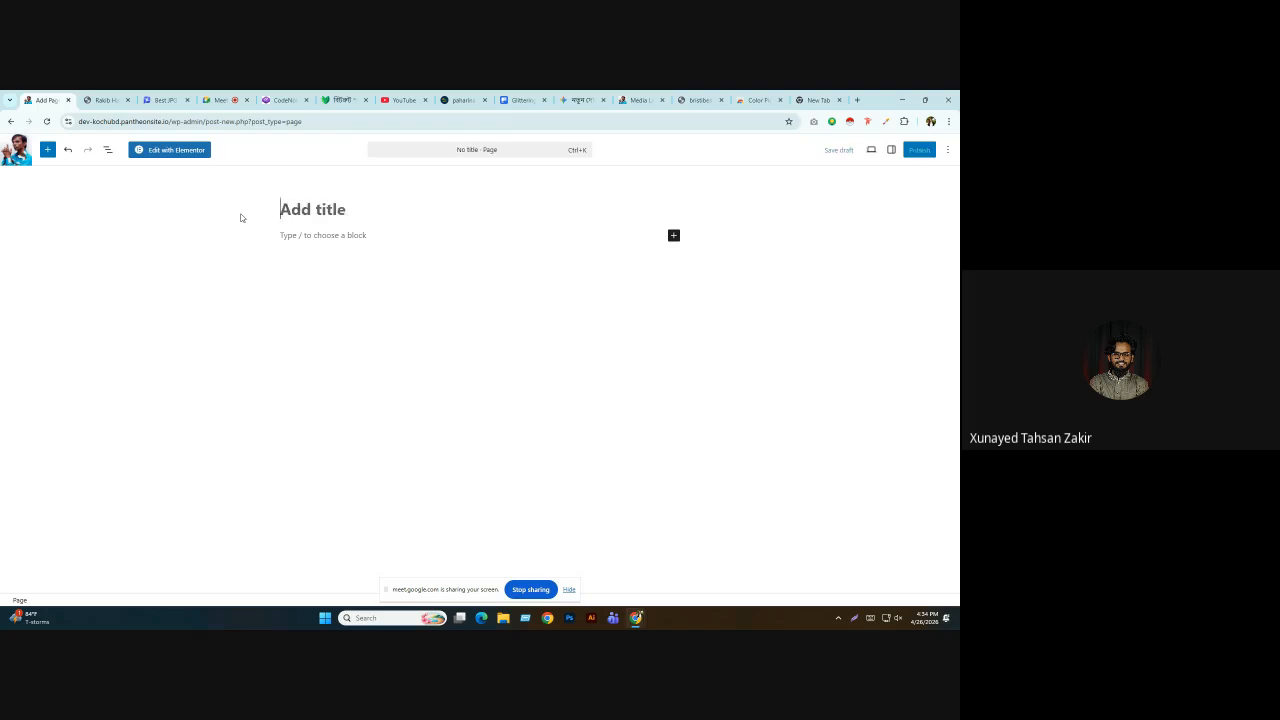
pyautogui.write('bas')
pyautogui.press('BackSpace')
pyautogui.press('BackSpace')
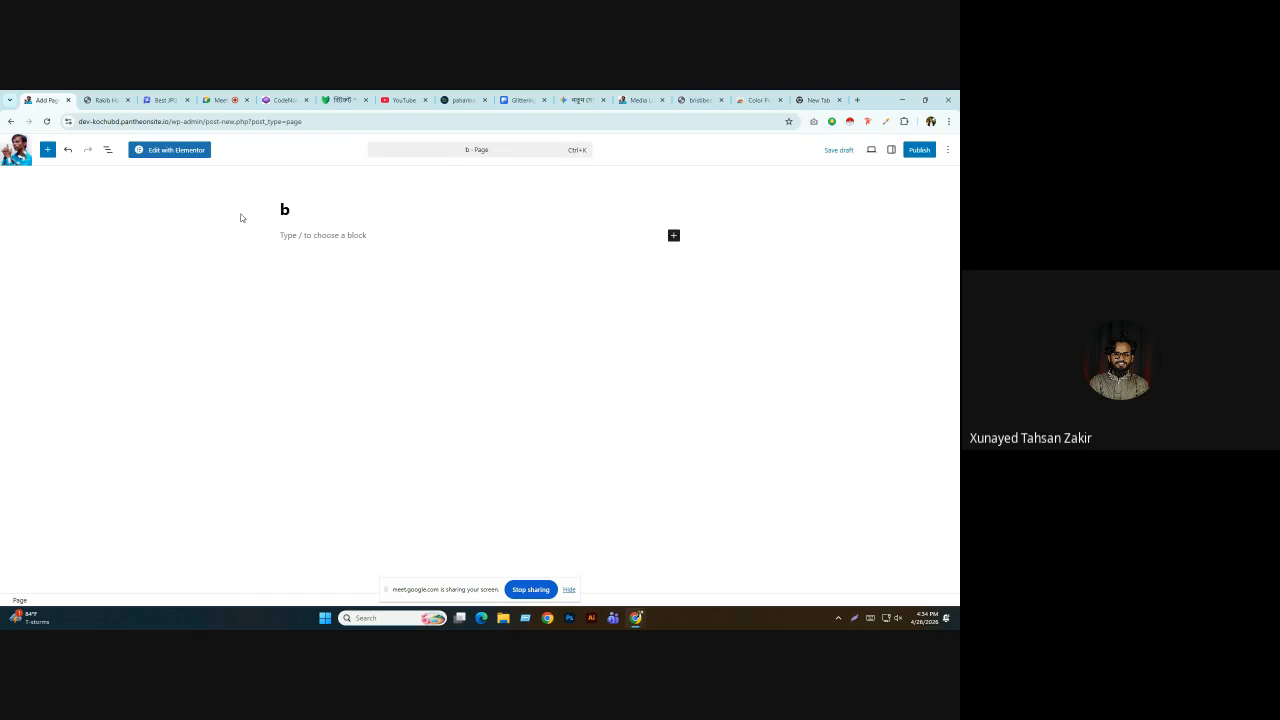
pyautogui.press('BackSpace')
# Title the page "new1" and publish it.
pyautogui.write('new1')
pyautogui.click(928, 158)
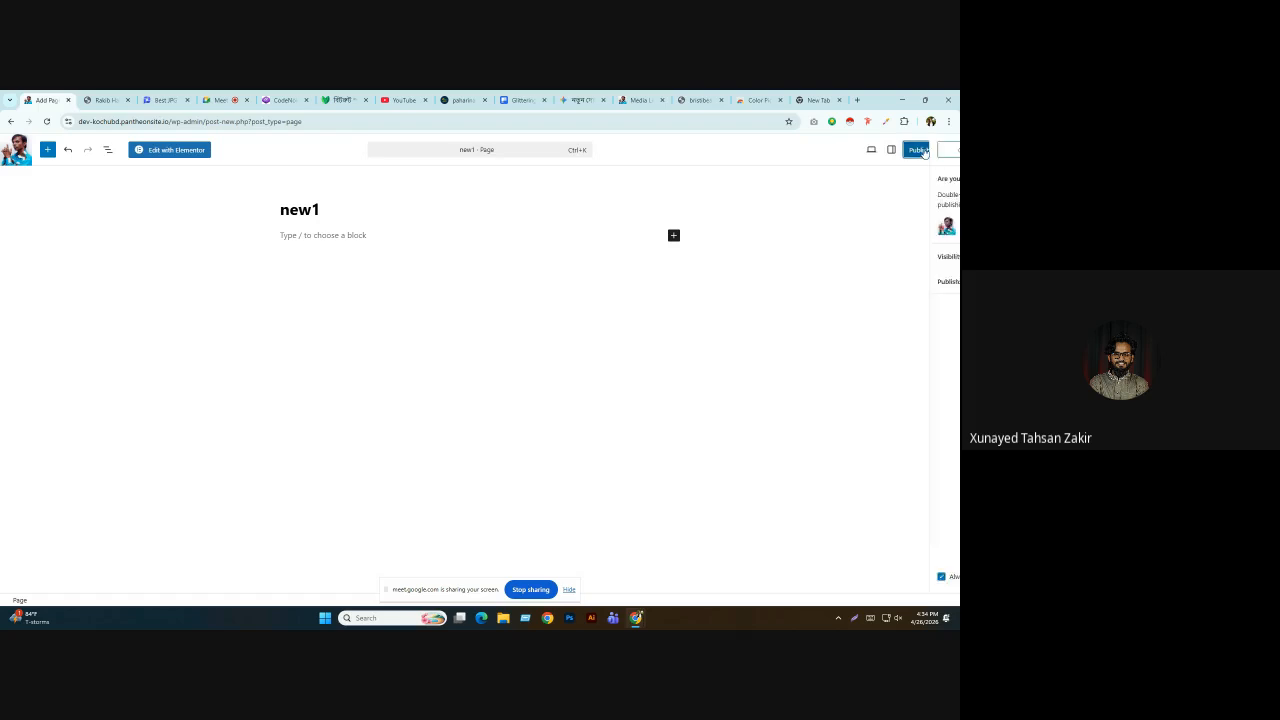
pyautogui.click(928, 152)
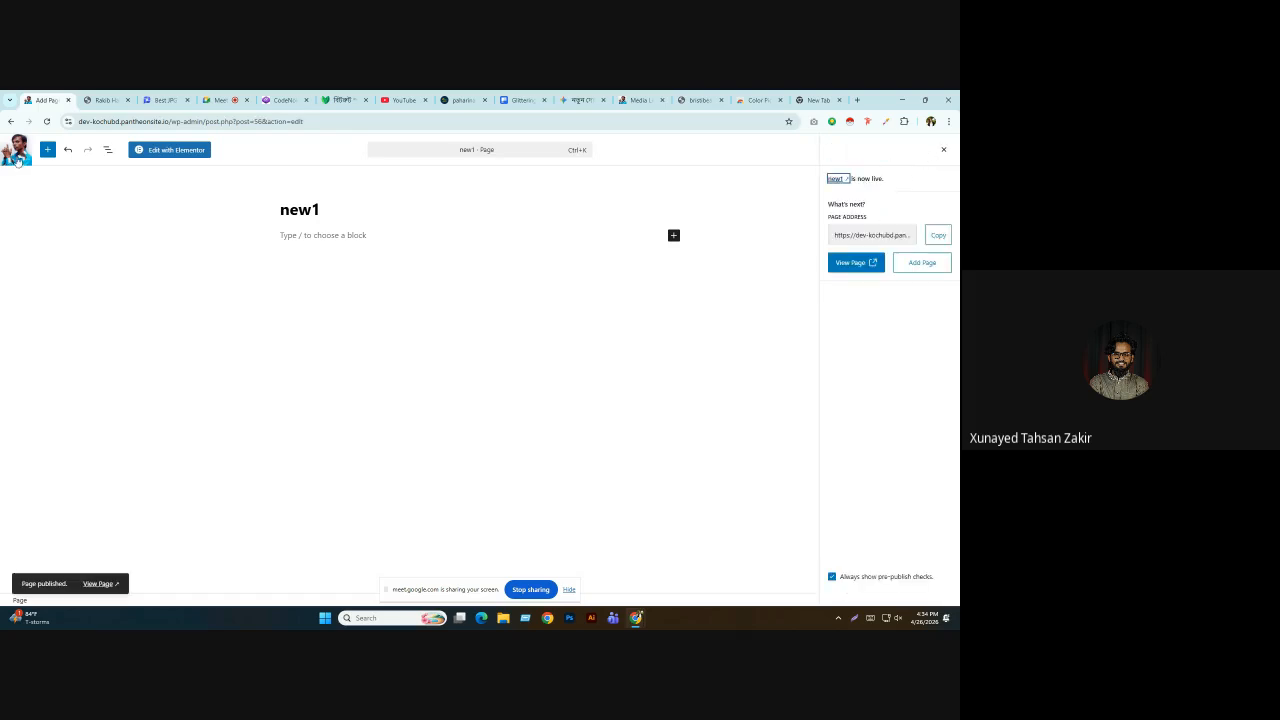
# Open the new1 page in the Elementor editor.
pyautogui.click(176, 153)
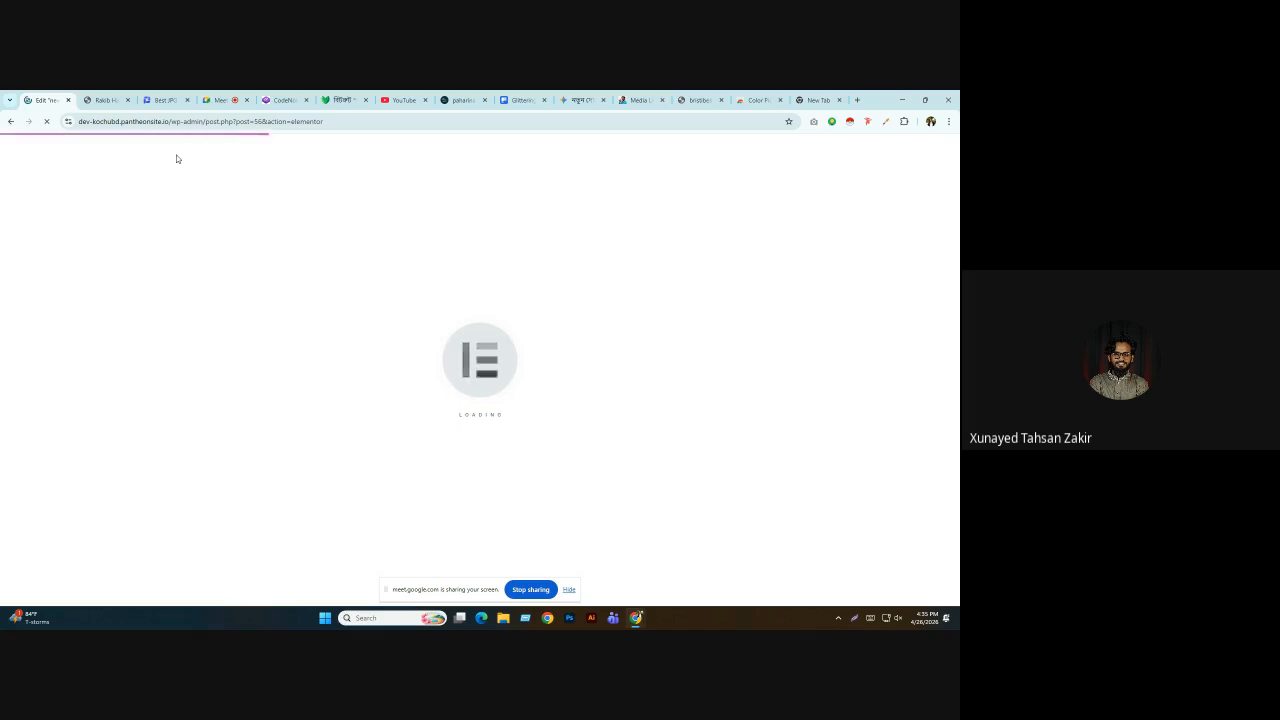
pyautogui.click(105, 99)
pyautogui.click(45, 99)
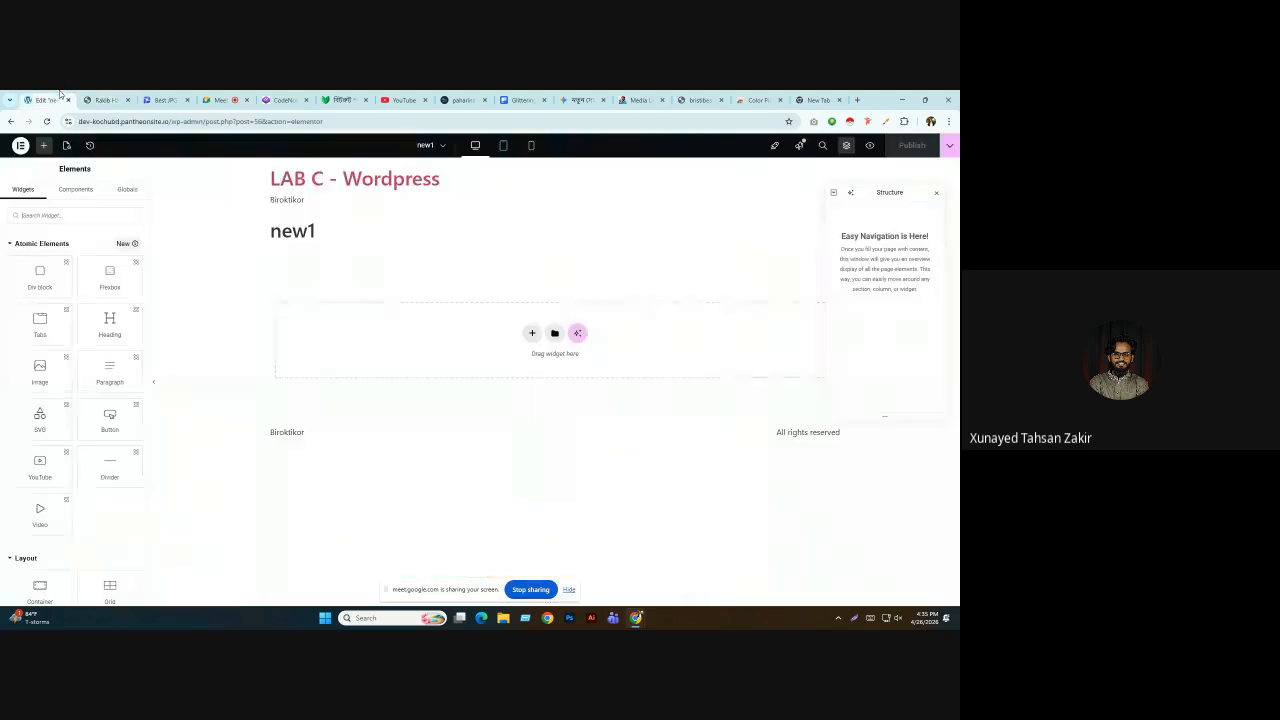
# Review the reference portfolio page and set the new1 page's layout to Elementor Canvas.
pyautogui.click(126, 96)
pyautogui.scroll(-4, 325, 249)
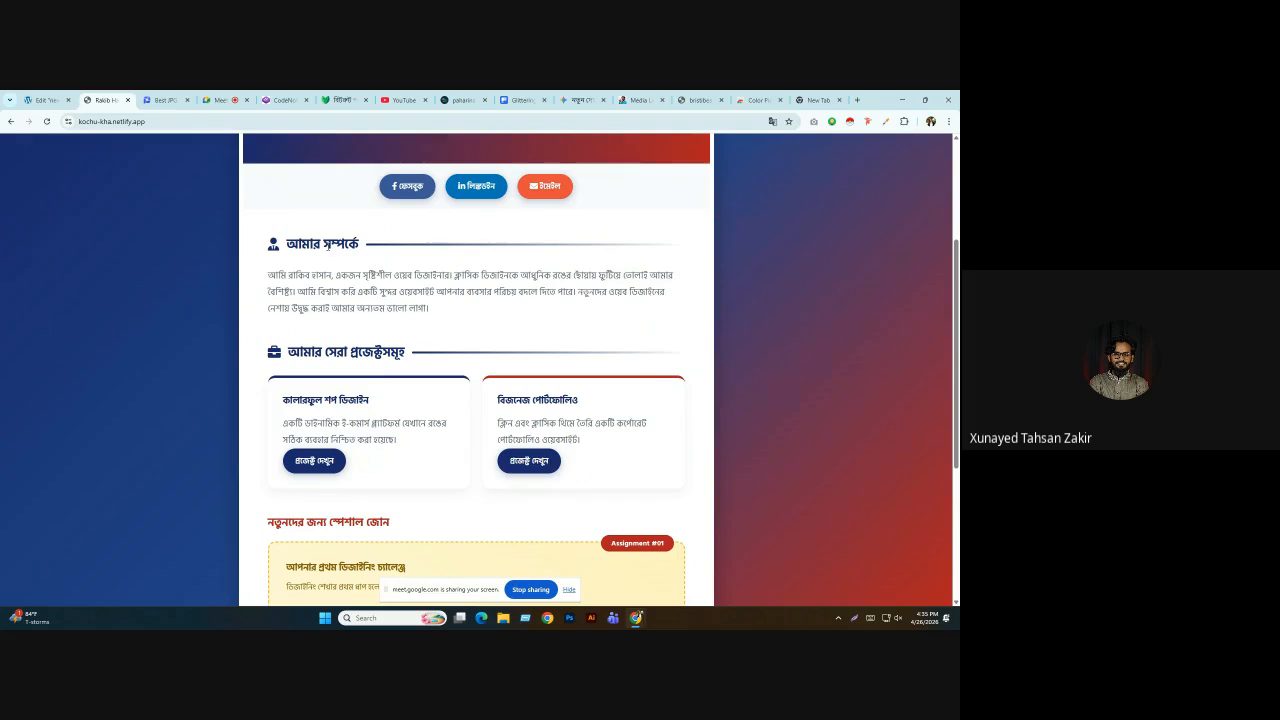
pyautogui.scroll(4, 366, 312)
pyautogui.click(40, 100)
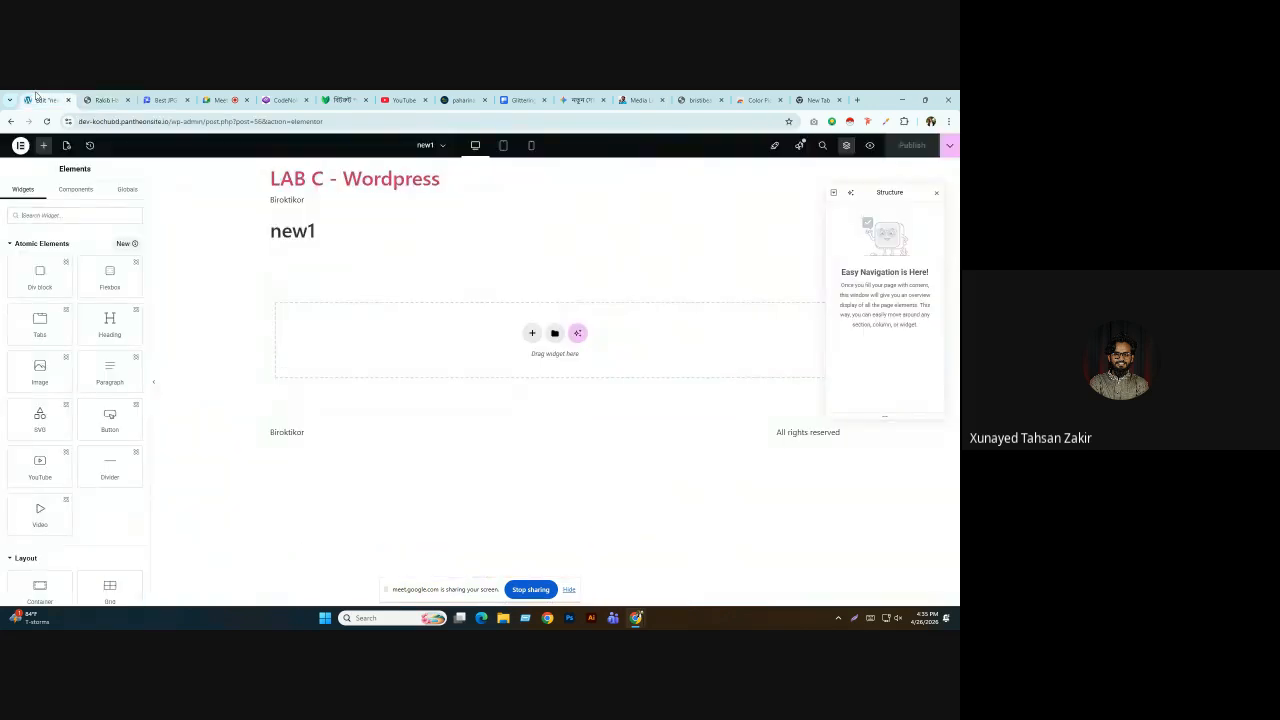
pyautogui.click(67, 147)
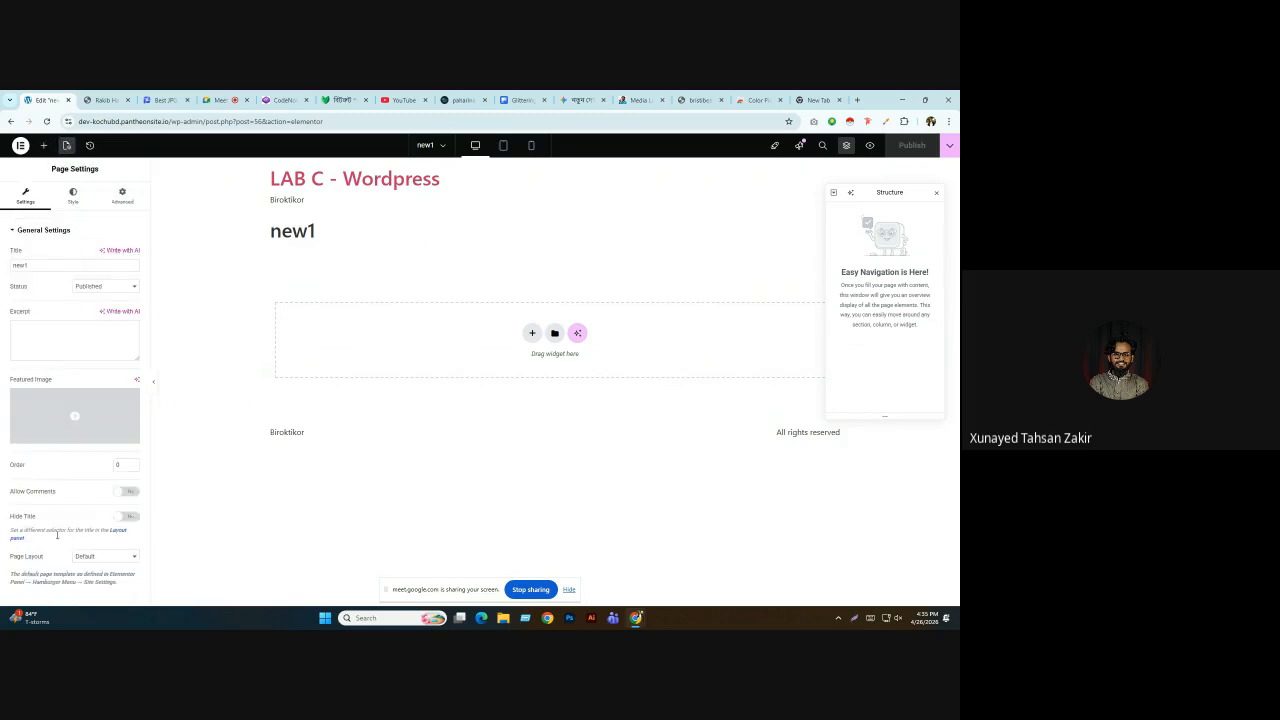
pyautogui.click(97, 560)
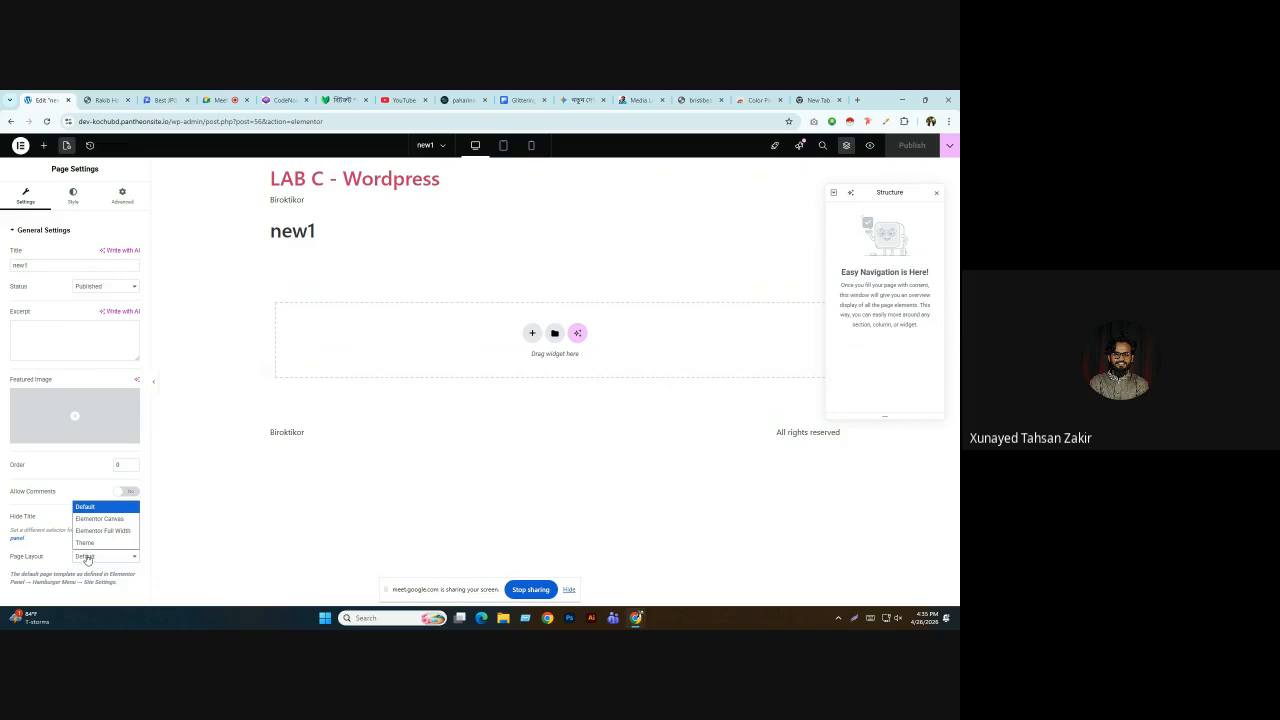
pyautogui.click(111, 519)
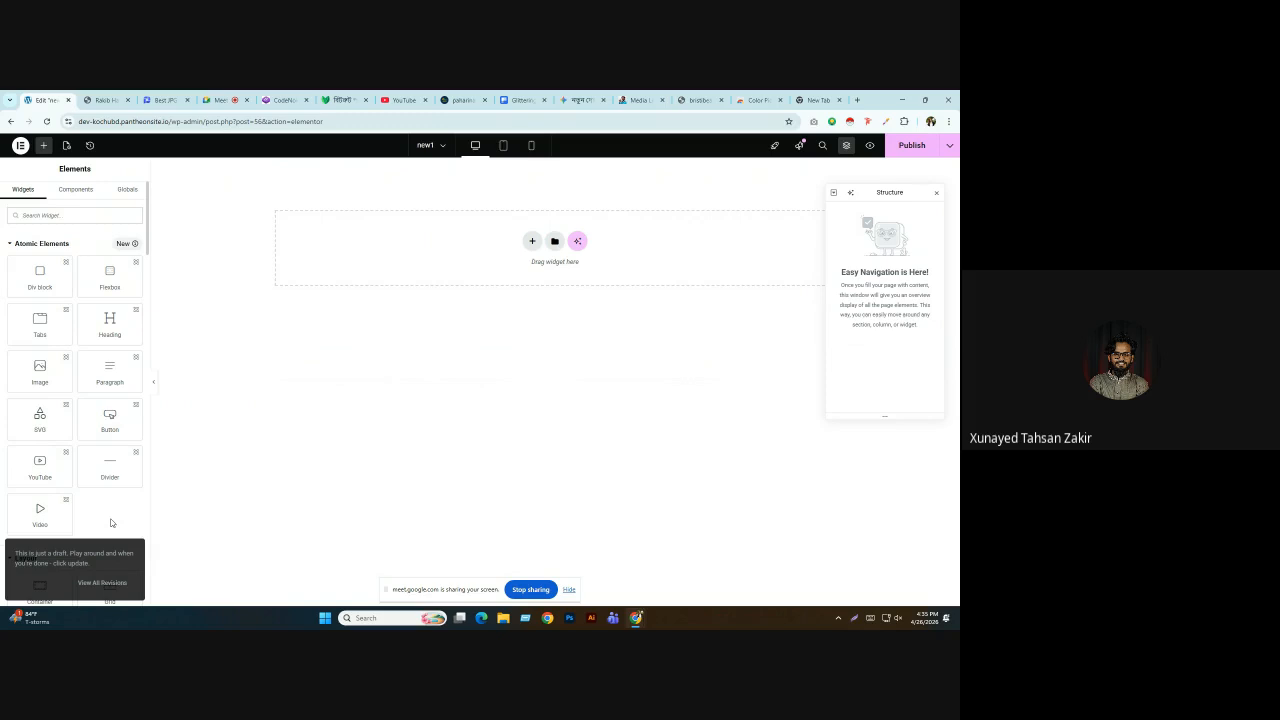
# Compare with the reference page's background and set the new1 page's body background type to Gradient.
pyautogui.click(103, 99)
pyautogui.scroll(-5, 837, 343)
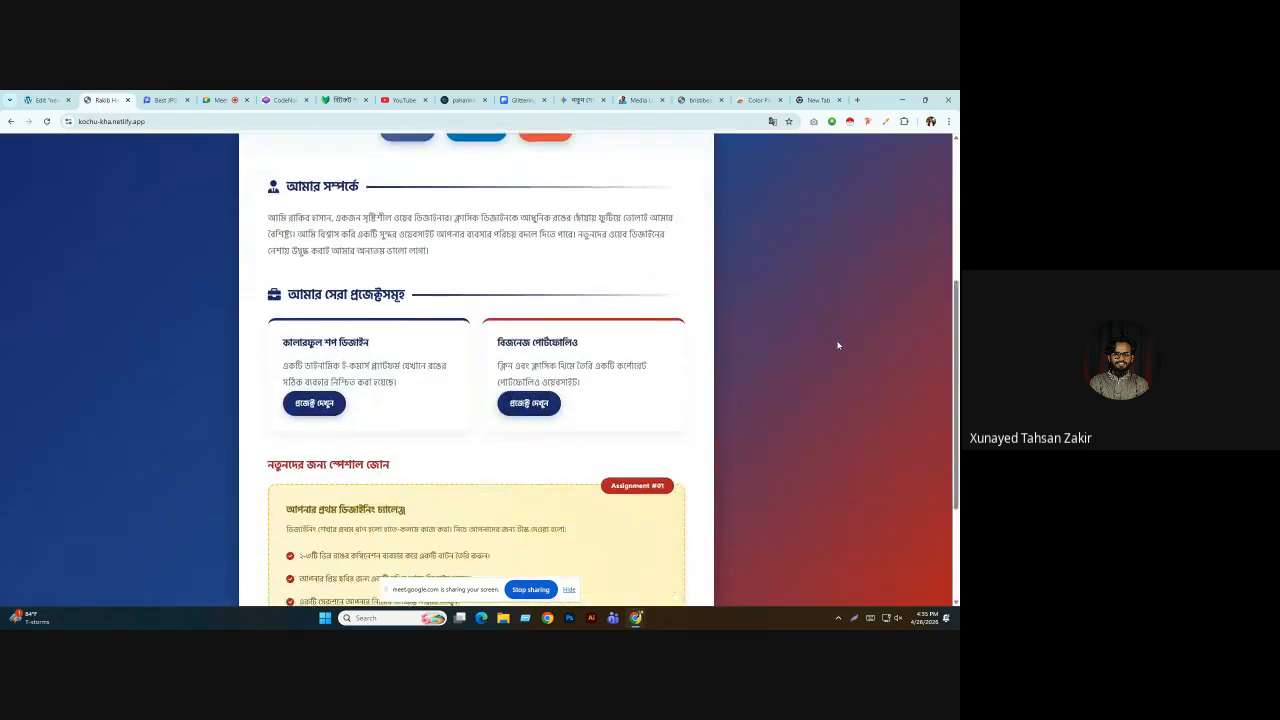
pyautogui.scroll(6, 852, 440)
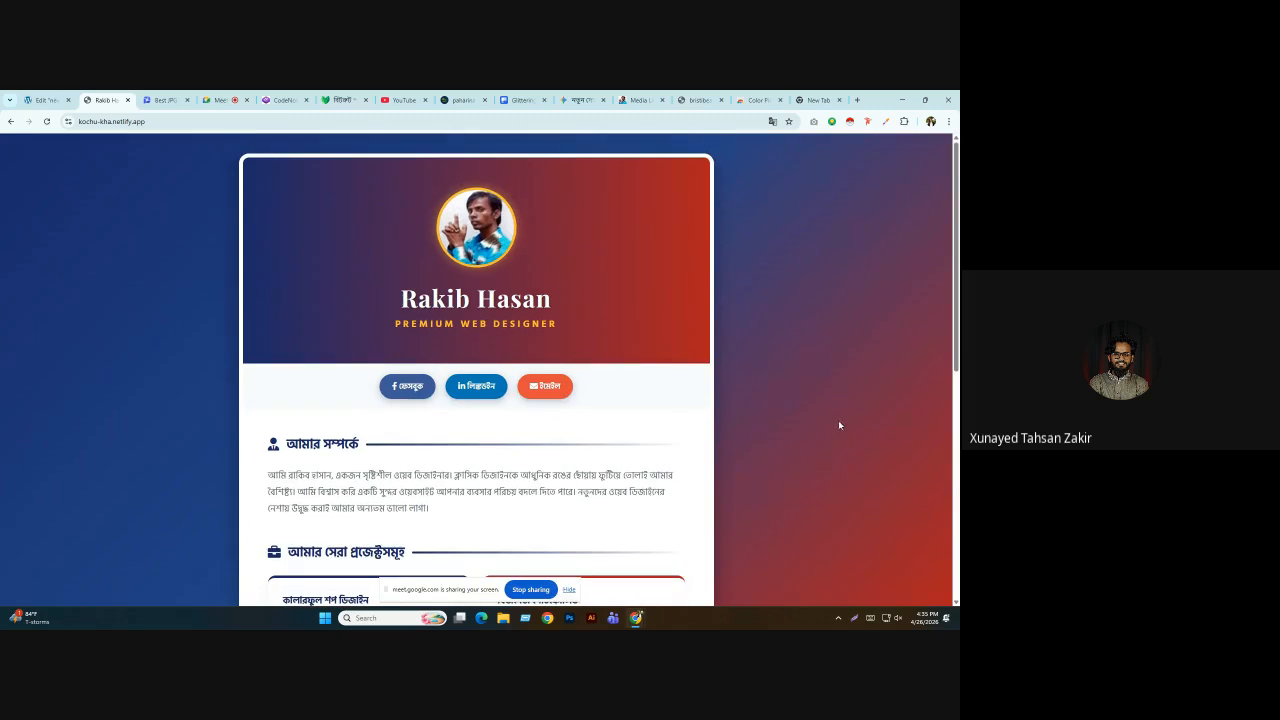
pyautogui.click(40, 99)
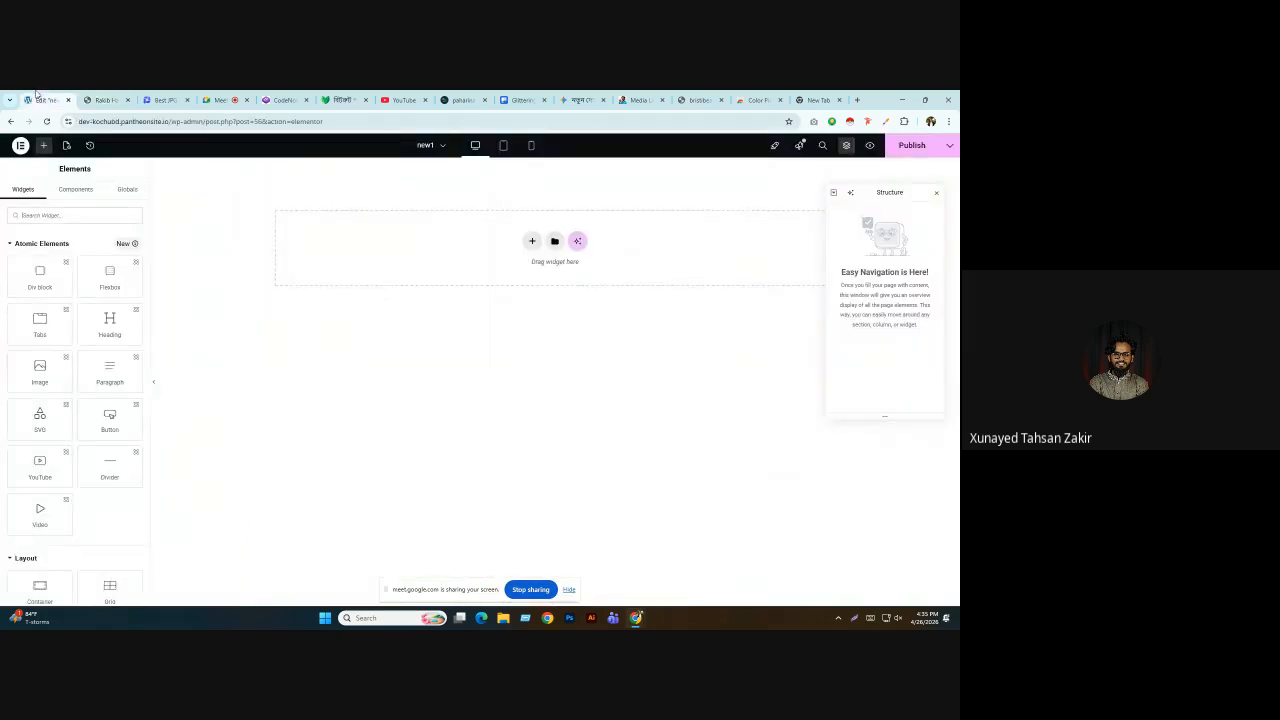
pyautogui.click(65, 146)
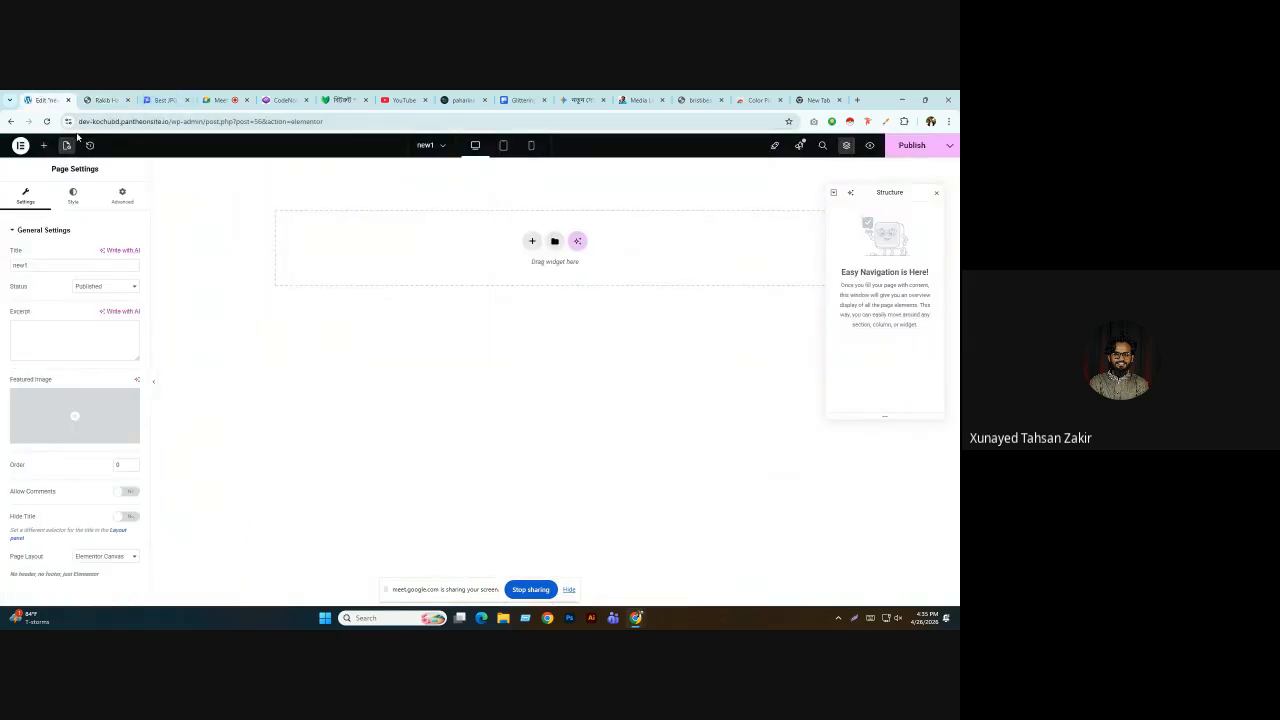
pyautogui.click(73, 195)
pyautogui.click(106, 100)
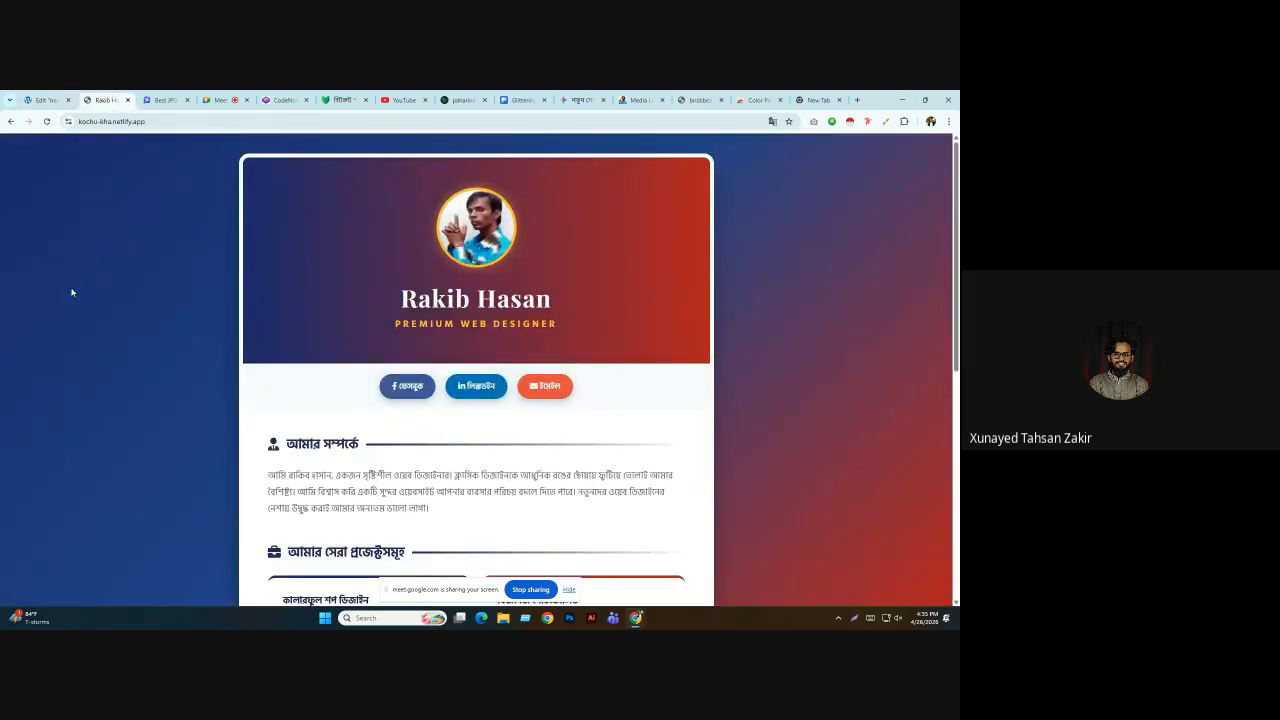
pyautogui.click(45, 100)
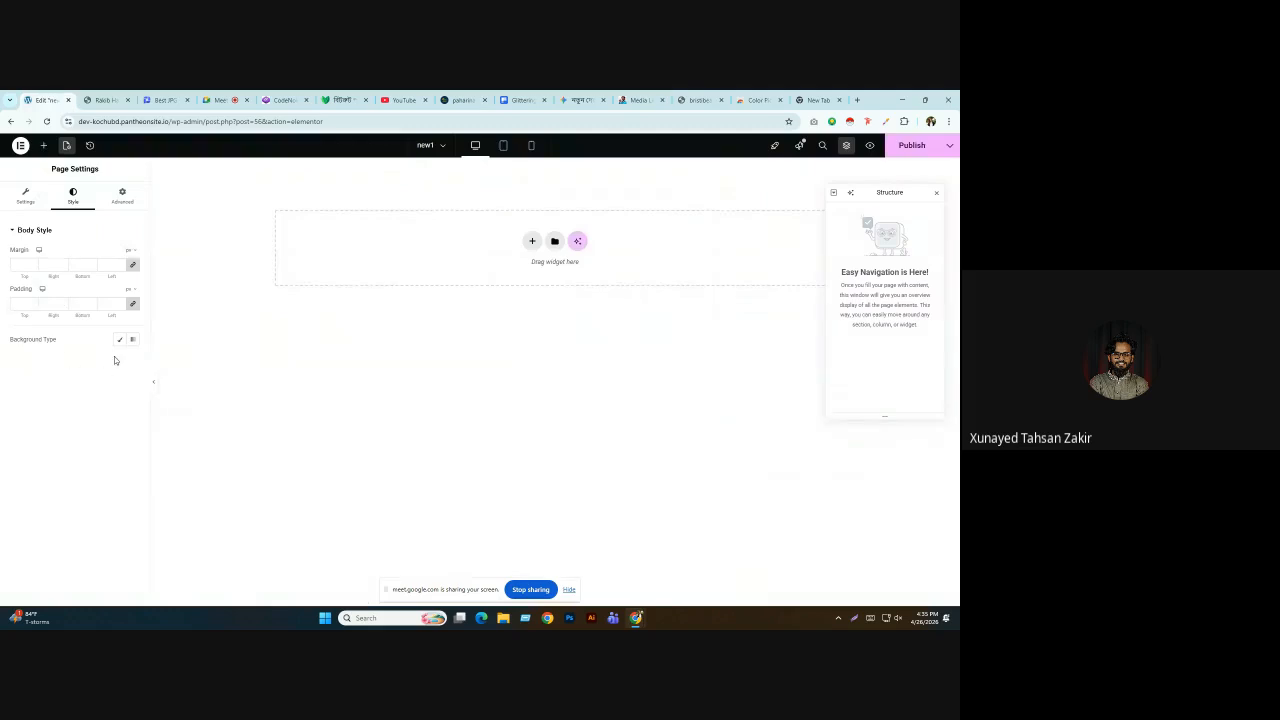
pyautogui.click(132, 341)
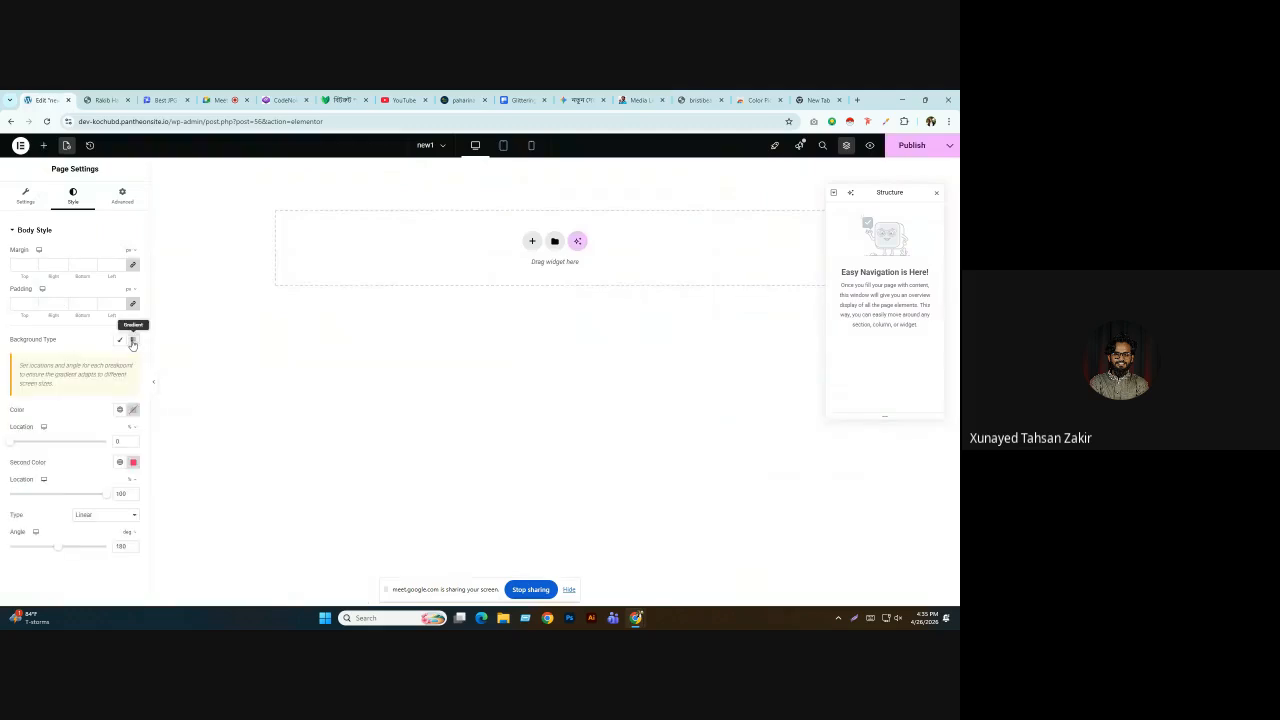
# Sample the dark blue of the reference page's background and use #1d3376 as the body gradient's first color.
pyautogui.click(106, 100)
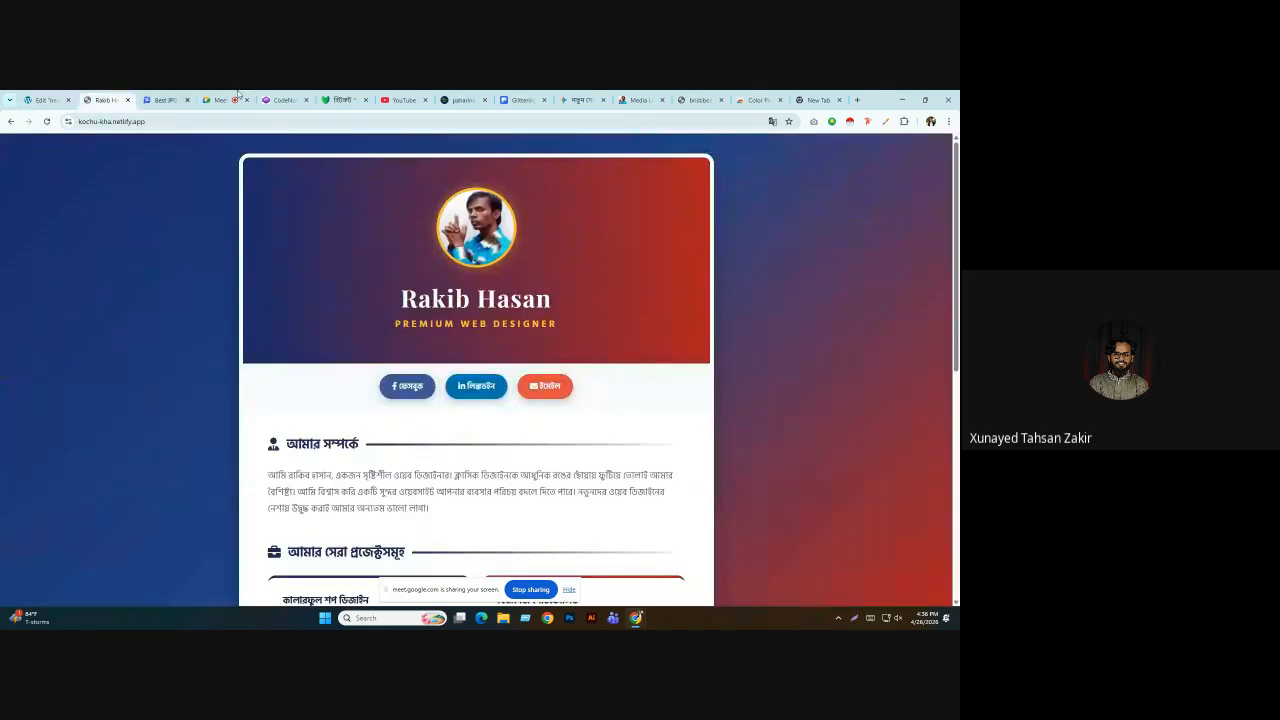
pyautogui.click(904, 121)
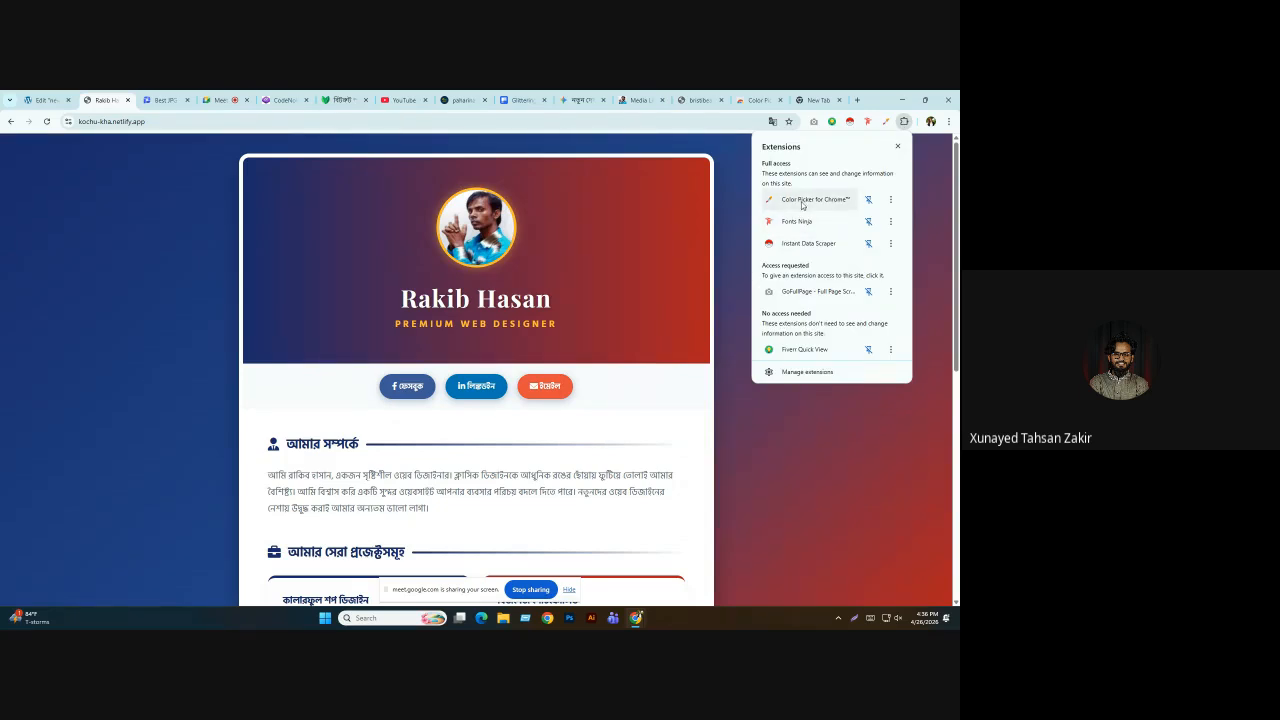
pyautogui.click(887, 122)
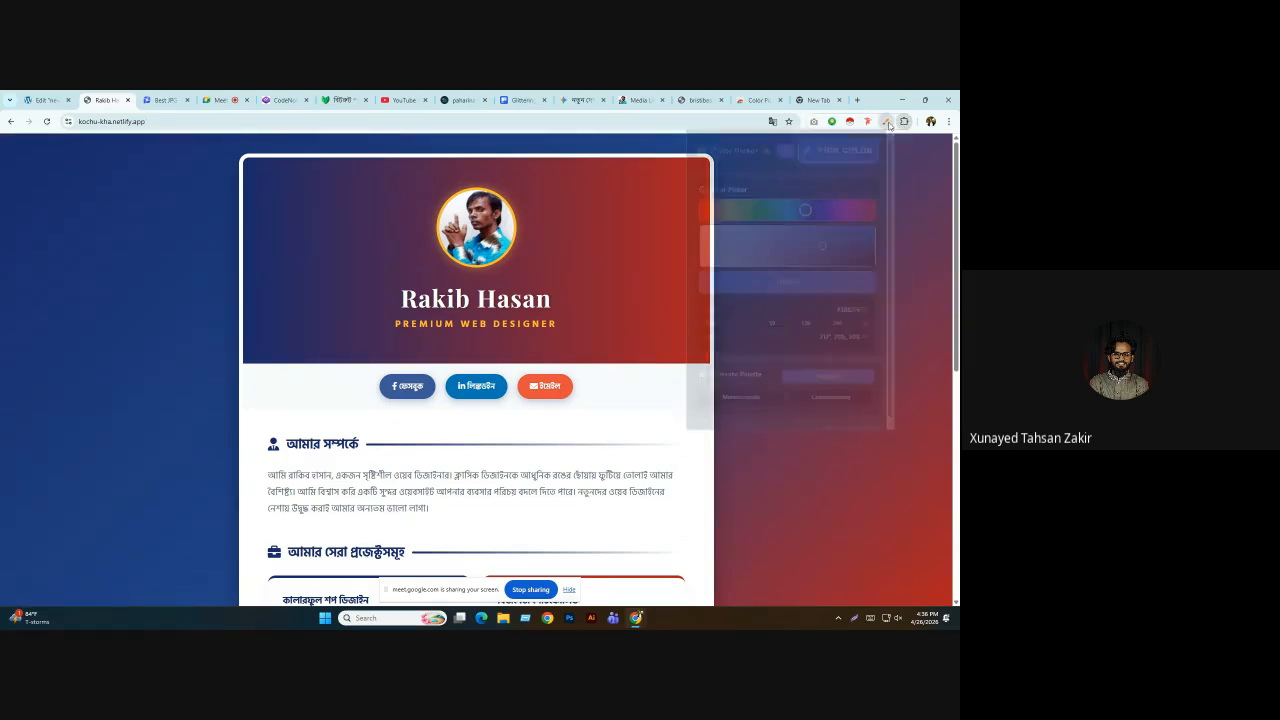
pyautogui.click(852, 156)
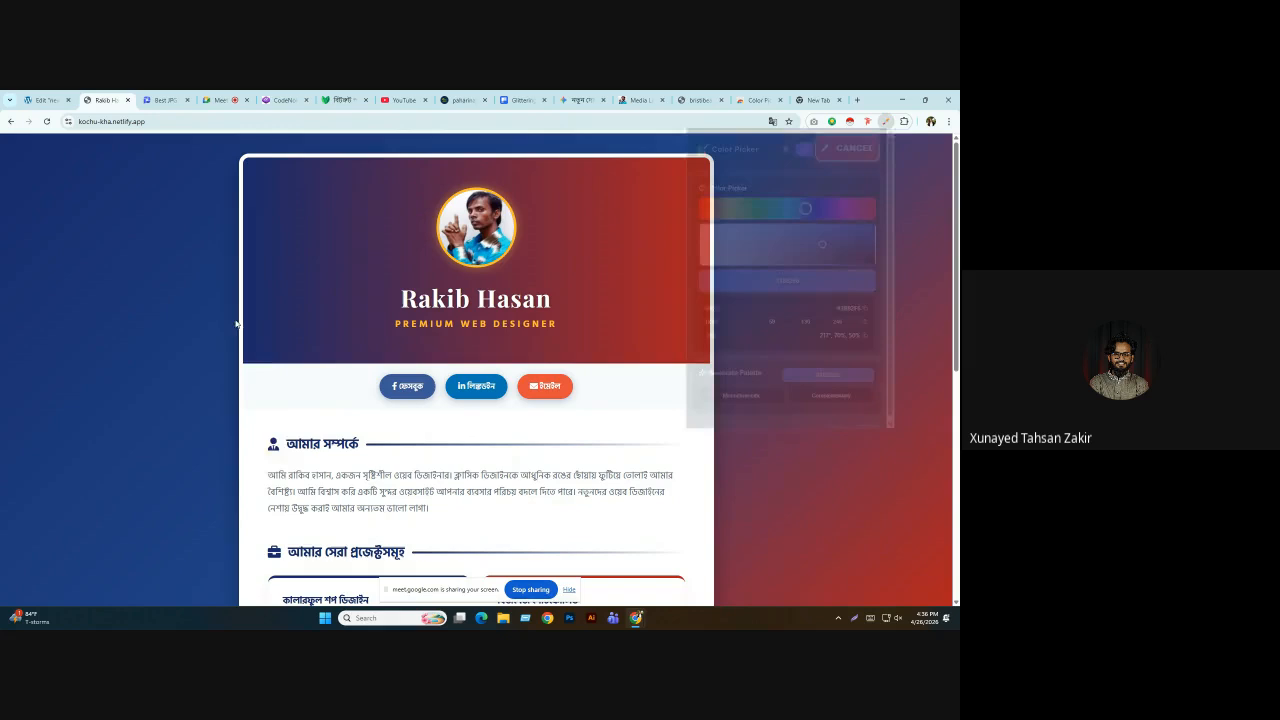
pyautogui.click(60, 340)
pyautogui.click(145, 373)
pyautogui.click(47, 100)
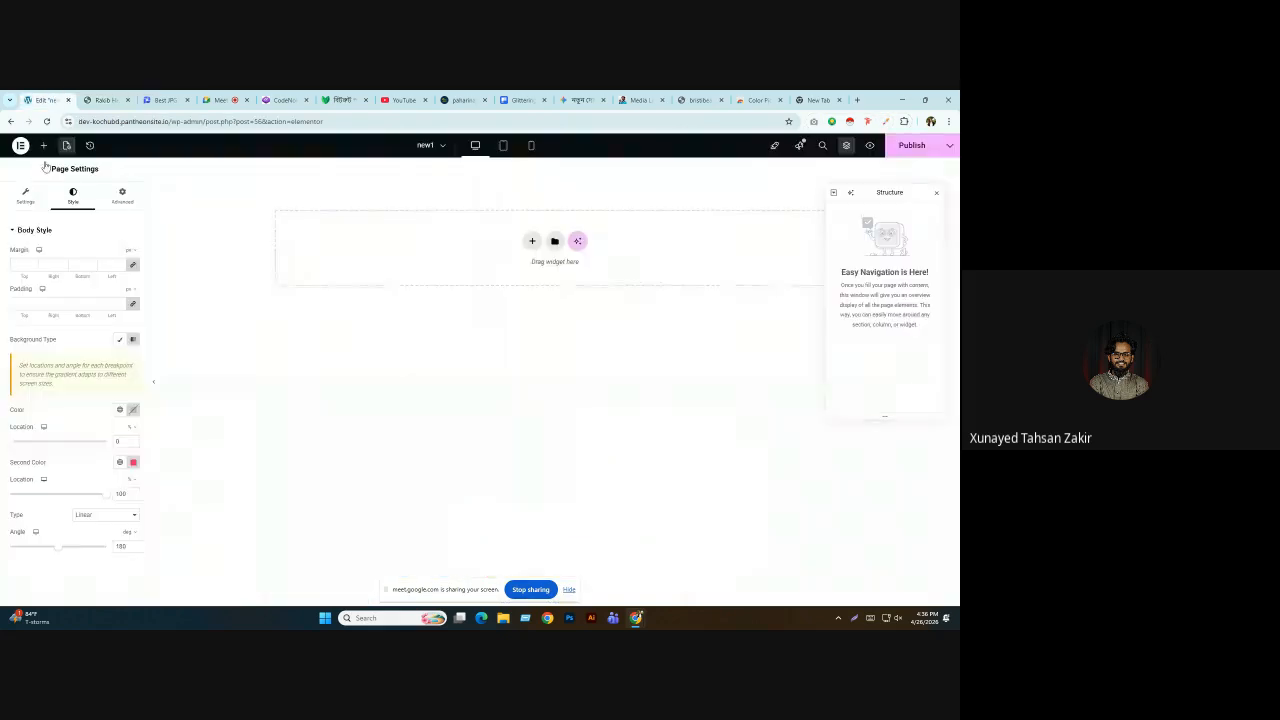
pyautogui.click(133, 410)
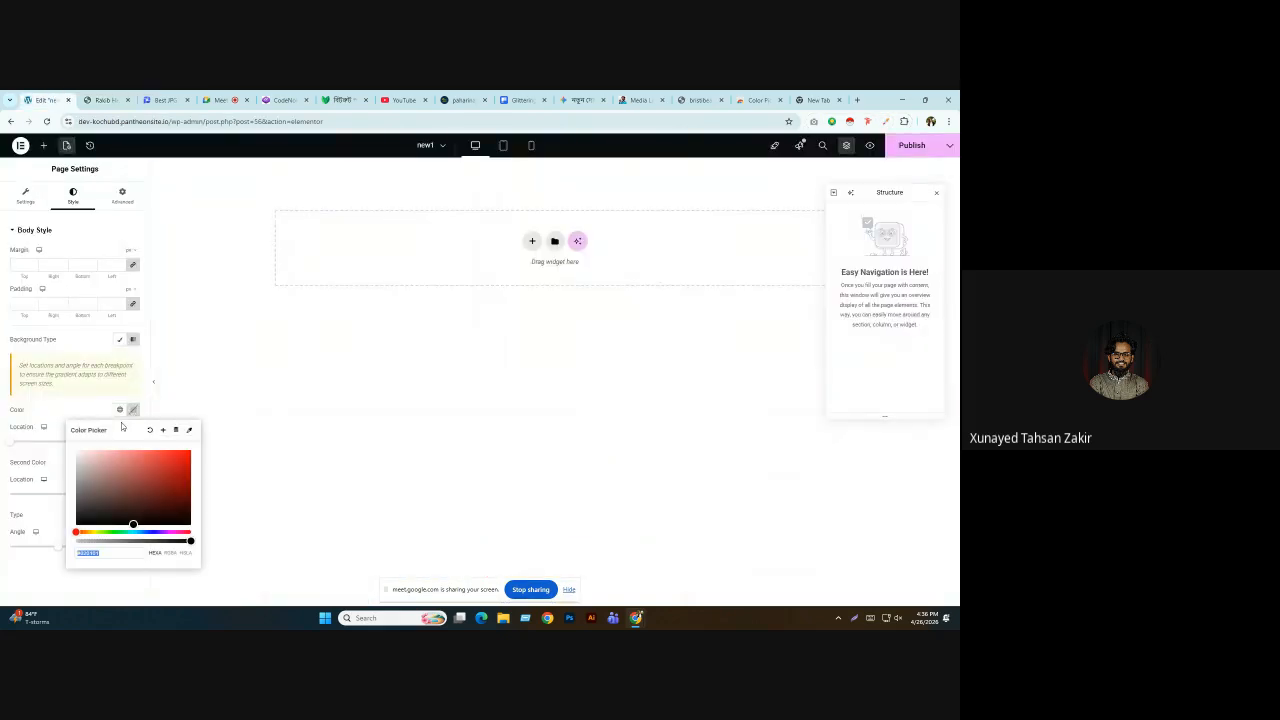
pyautogui.write('#1d3376')
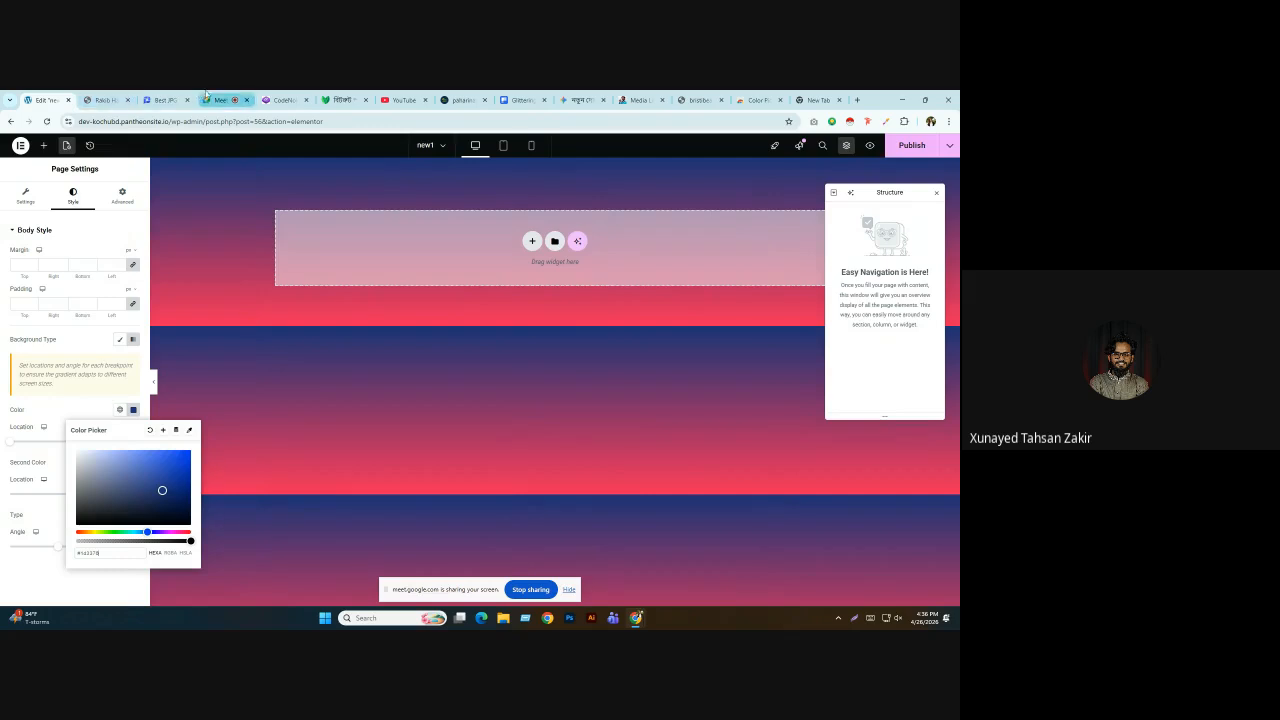
# Try to sample the red of the reference page's outer background with the color picker.
pyautogui.click(106, 100)
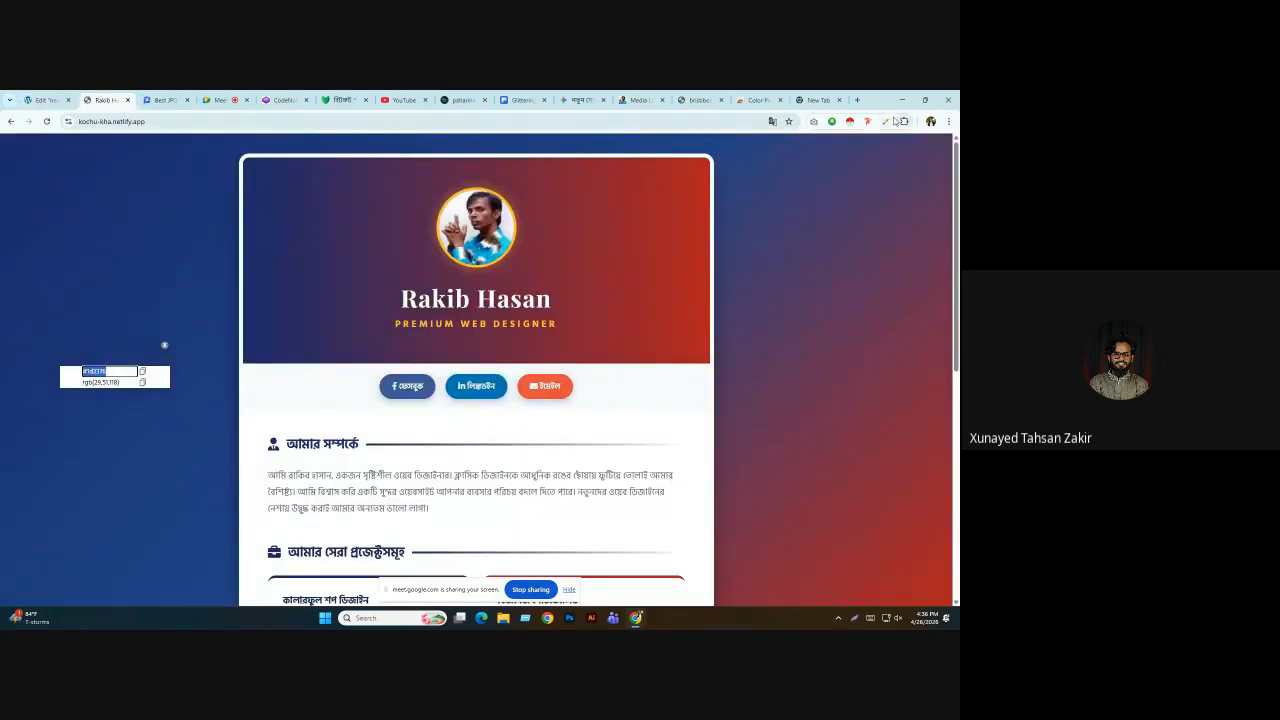
pyautogui.click(885, 121)
pyautogui.click(843, 149)
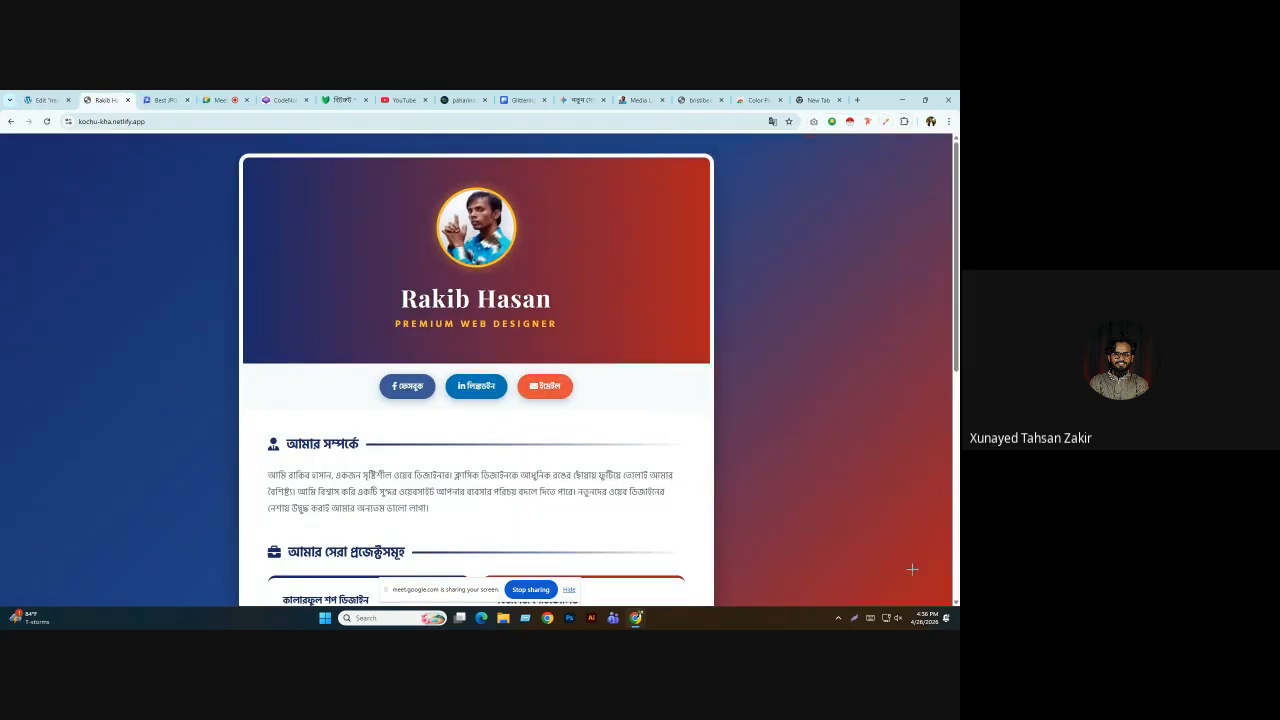
pyautogui.click(885, 121)
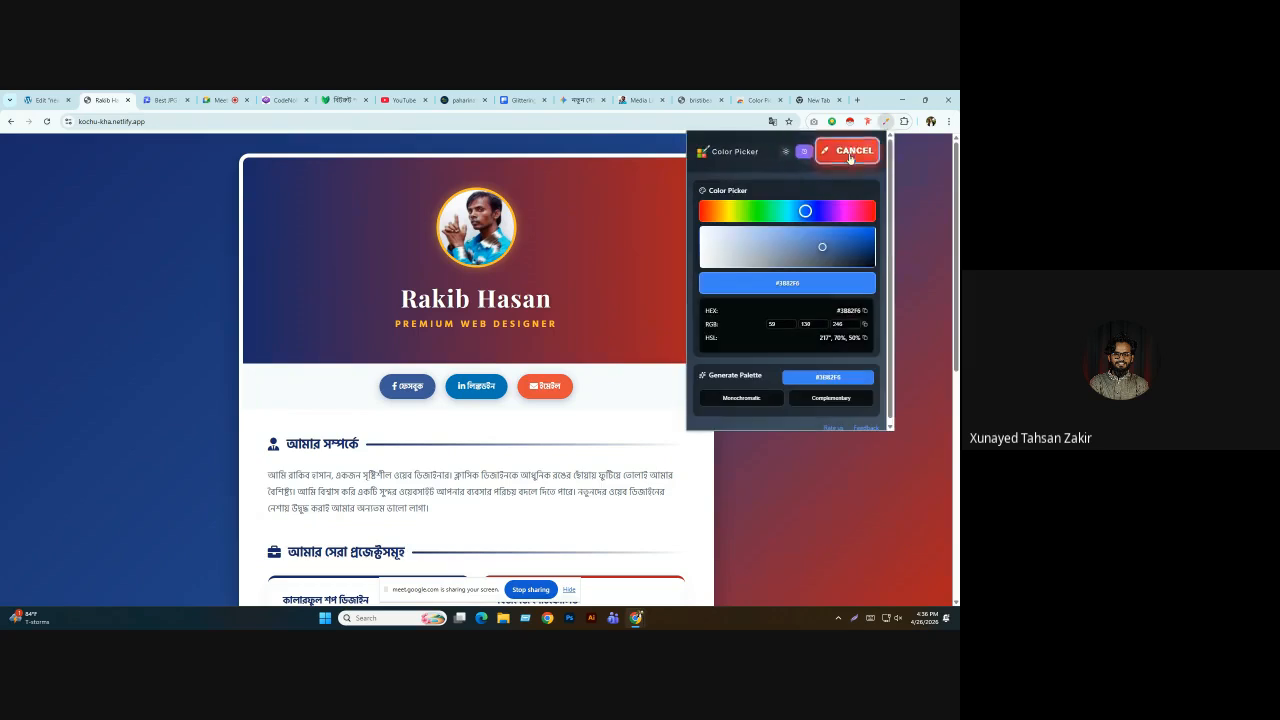
pyautogui.click(843, 149)
pyautogui.click(885, 121)
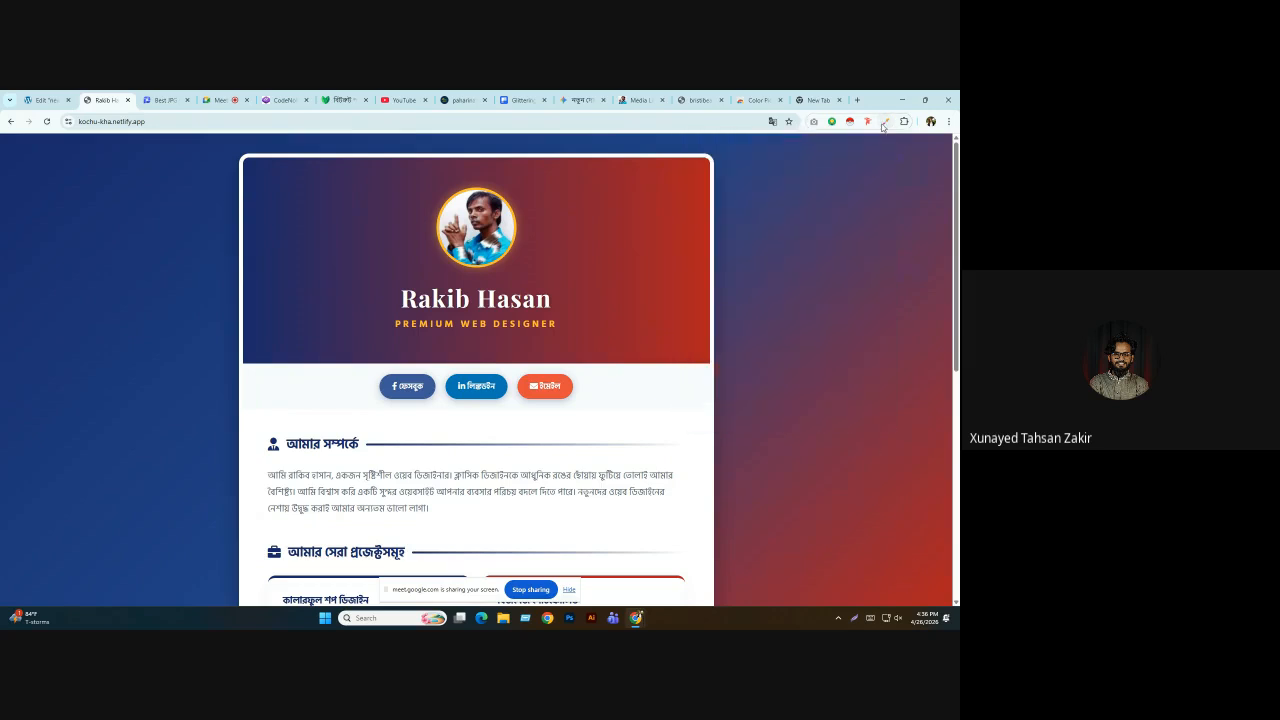
pyautogui.click(843, 149)
pyautogui.scroll(-5, 826, 357)
pyautogui.click(885, 121)
pyautogui.click(843, 149)
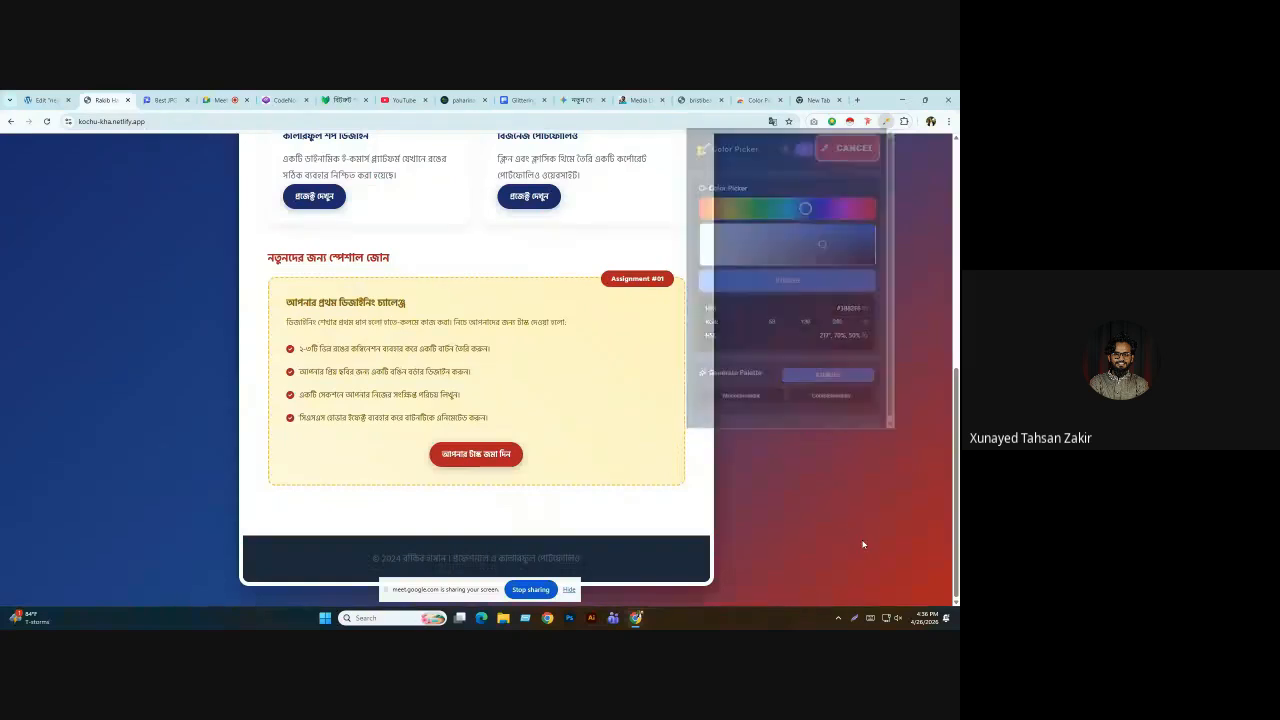
pyautogui.click(46, 121)
pyautogui.scroll(4, 748, 265)
pyautogui.click(885, 121)
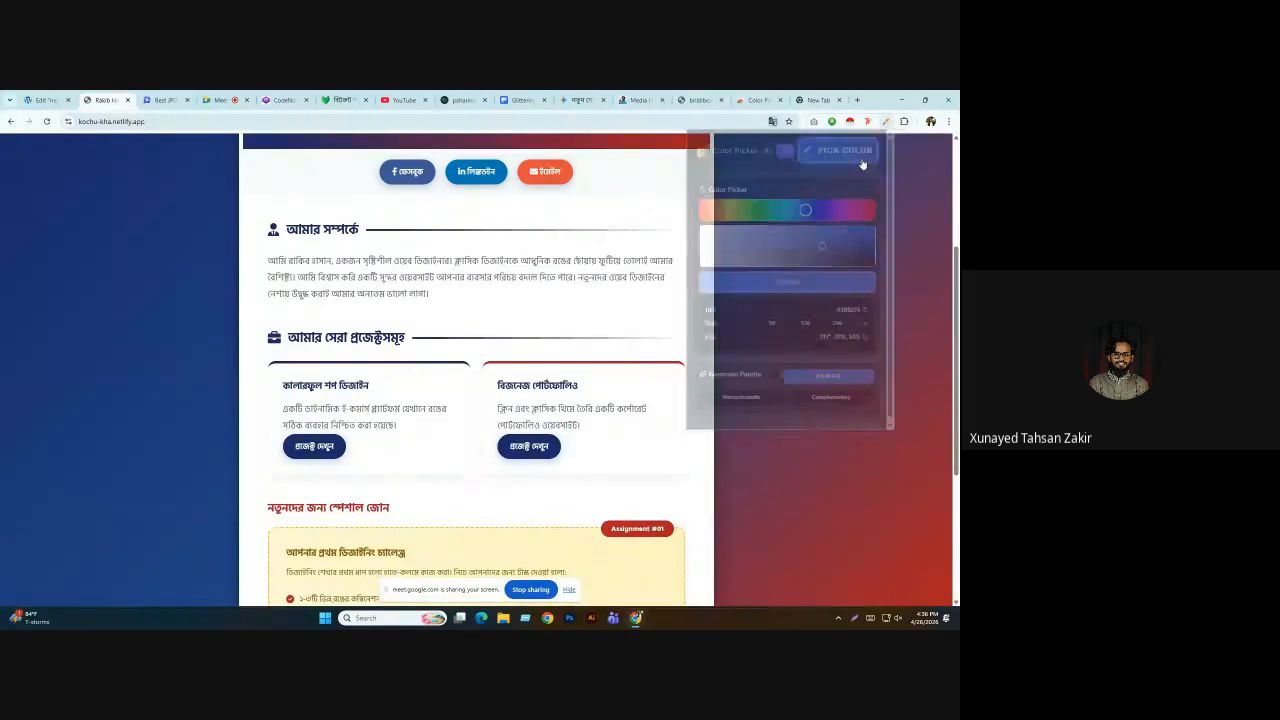
pyautogui.click(848, 149)
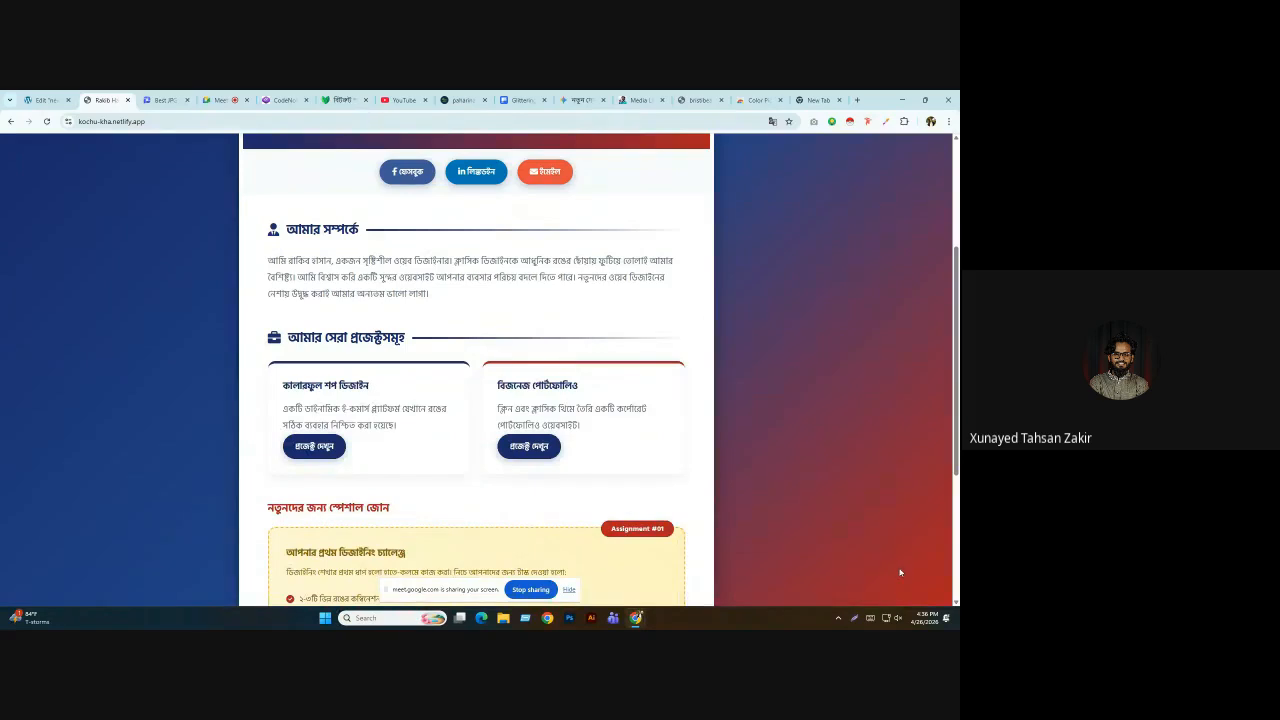
pyautogui.scroll(-3, 900, 572)
pyautogui.click(885, 121)
pyautogui.click(886, 414)
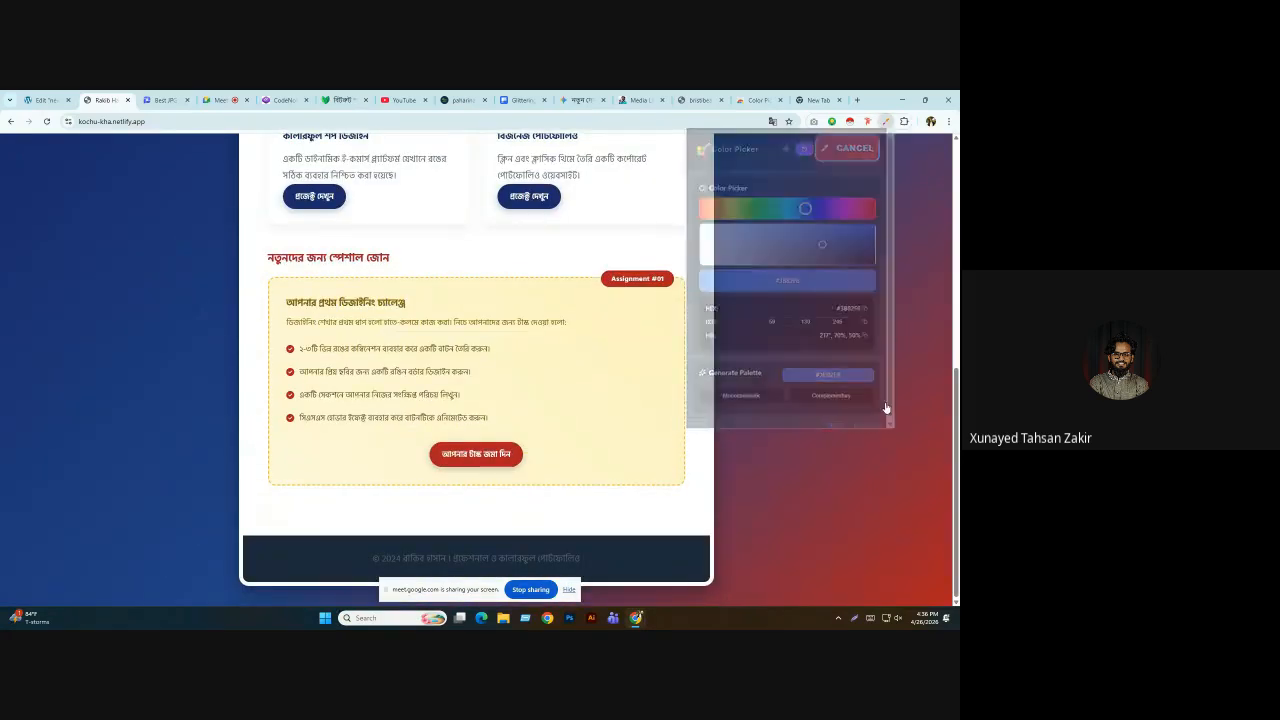
pyautogui.scroll(5, 760, 350)
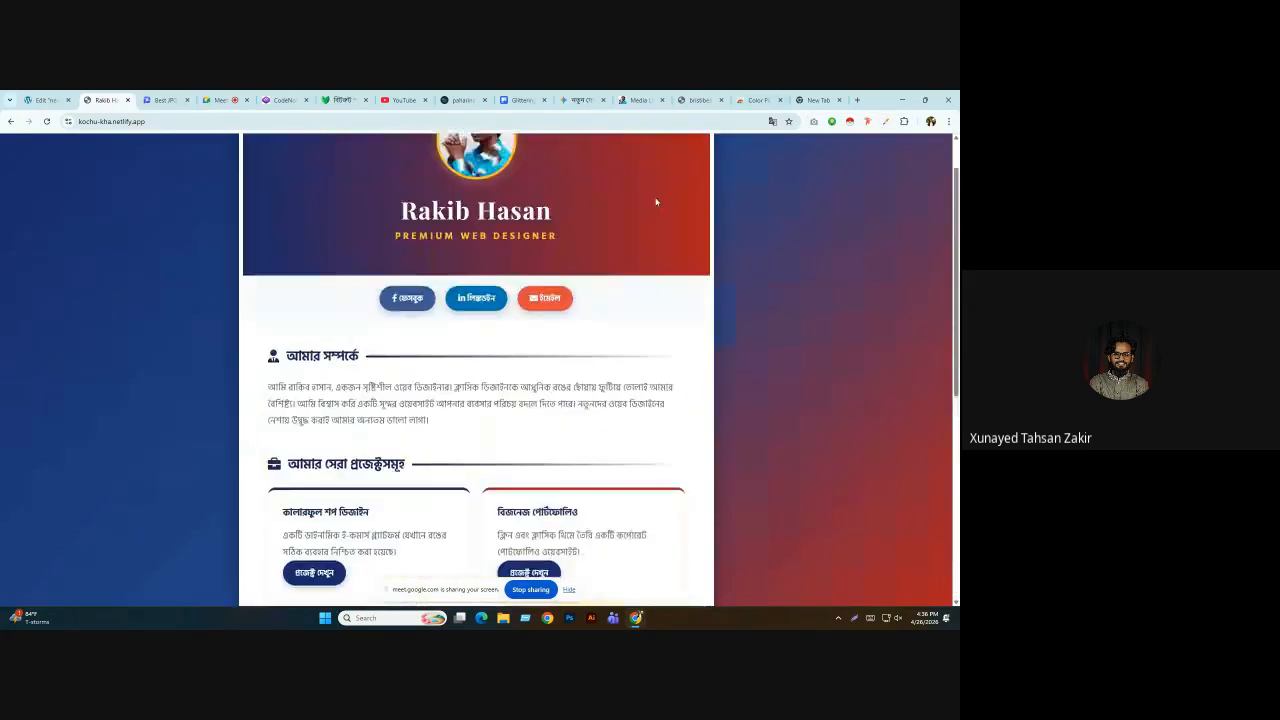
# Sample the red from the reference page and use #ab1f22 as the new1 body gradient's second color.
pyautogui.click(885, 121)
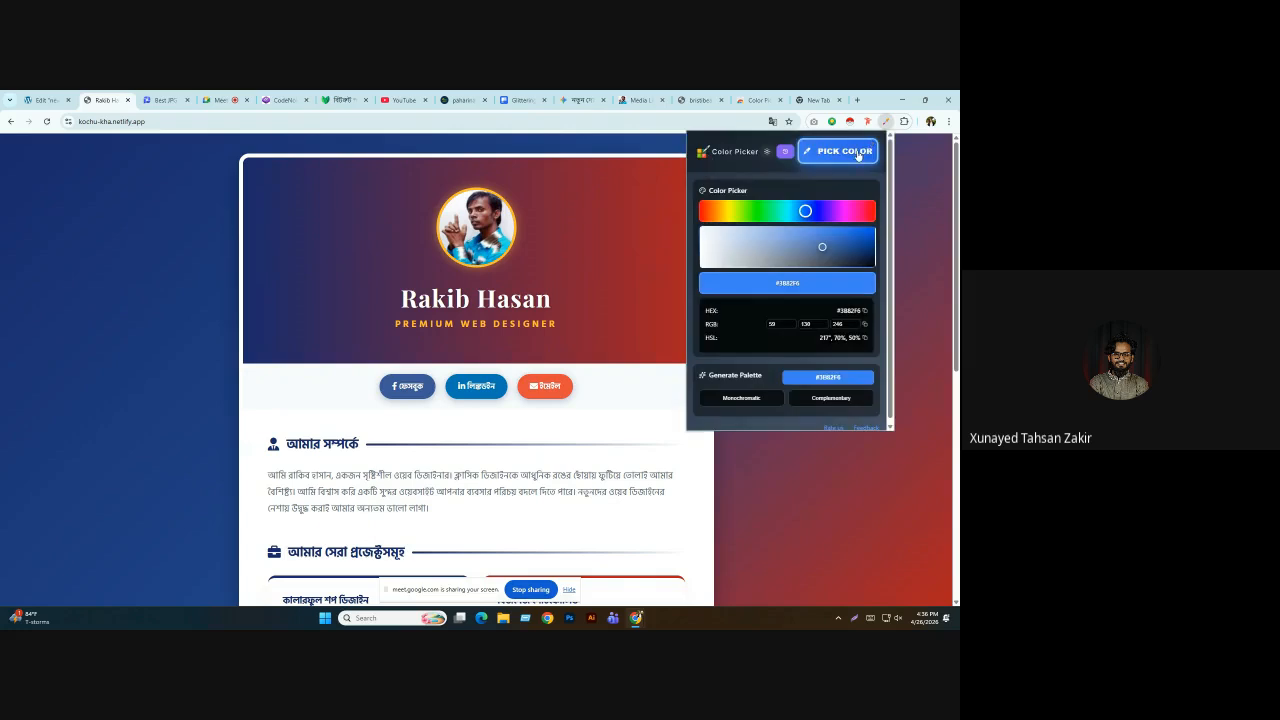
pyautogui.click(843, 149)
pyautogui.click(736, 226)
pyautogui.click(772, 218)
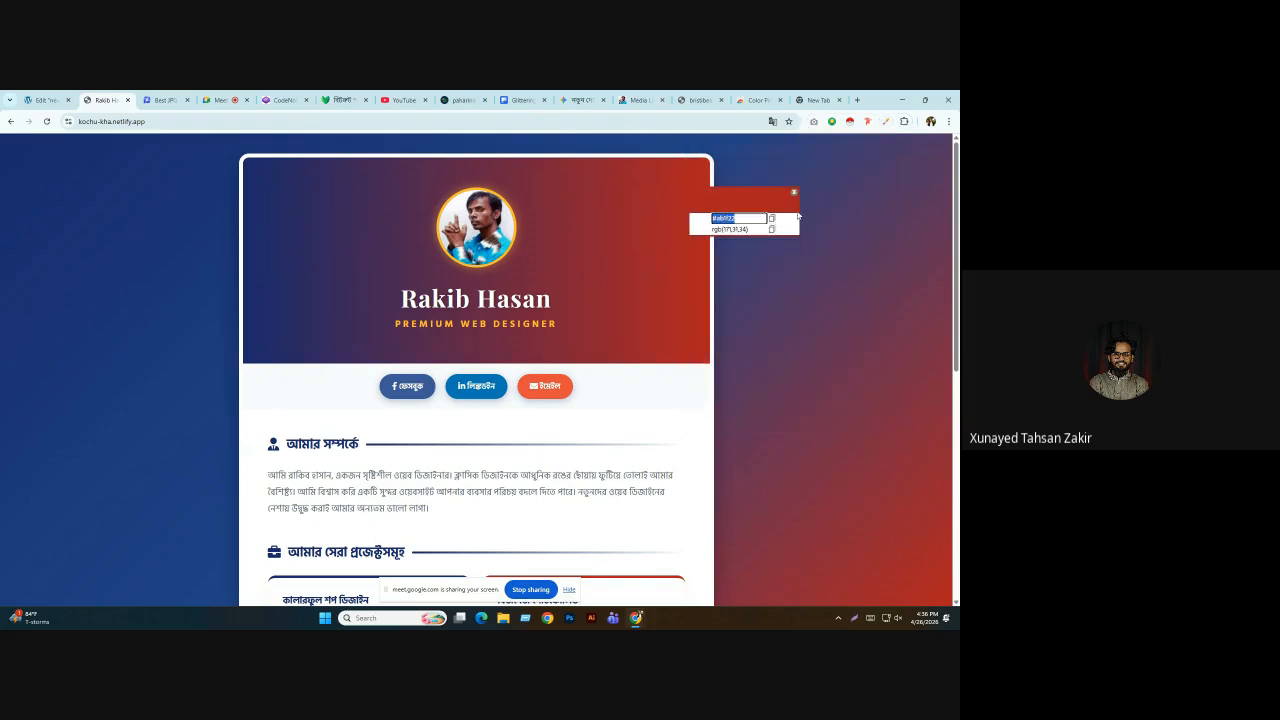
pyautogui.scroll(-1, 770, 220)
pyautogui.click(50, 100)
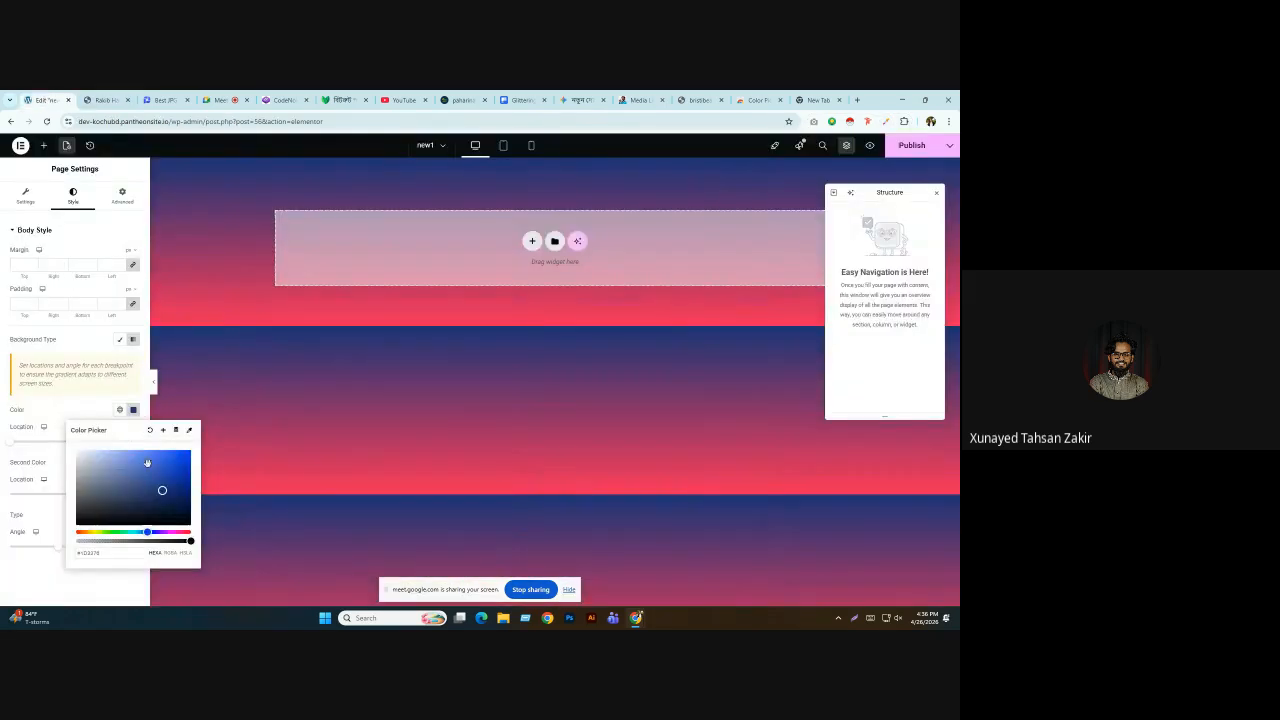
pyautogui.click(104, 419)
pyautogui.click(134, 463)
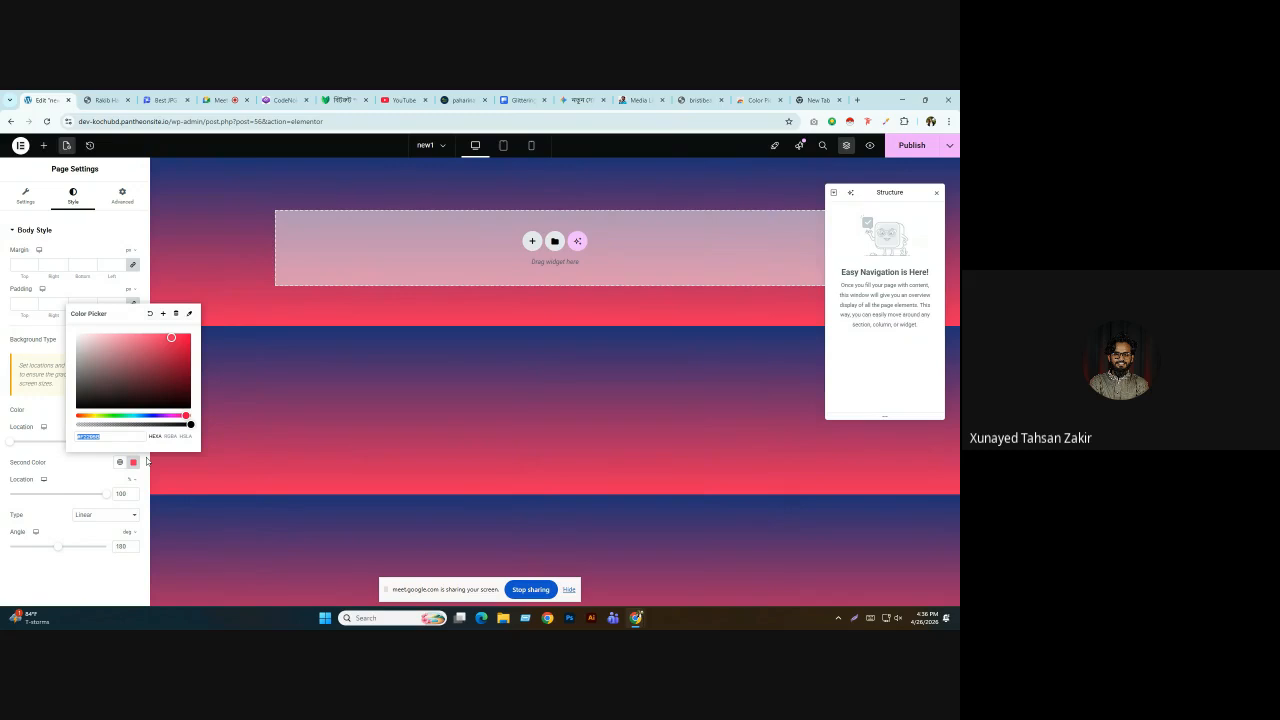
pyautogui.hotkey('ctrl', 'v')
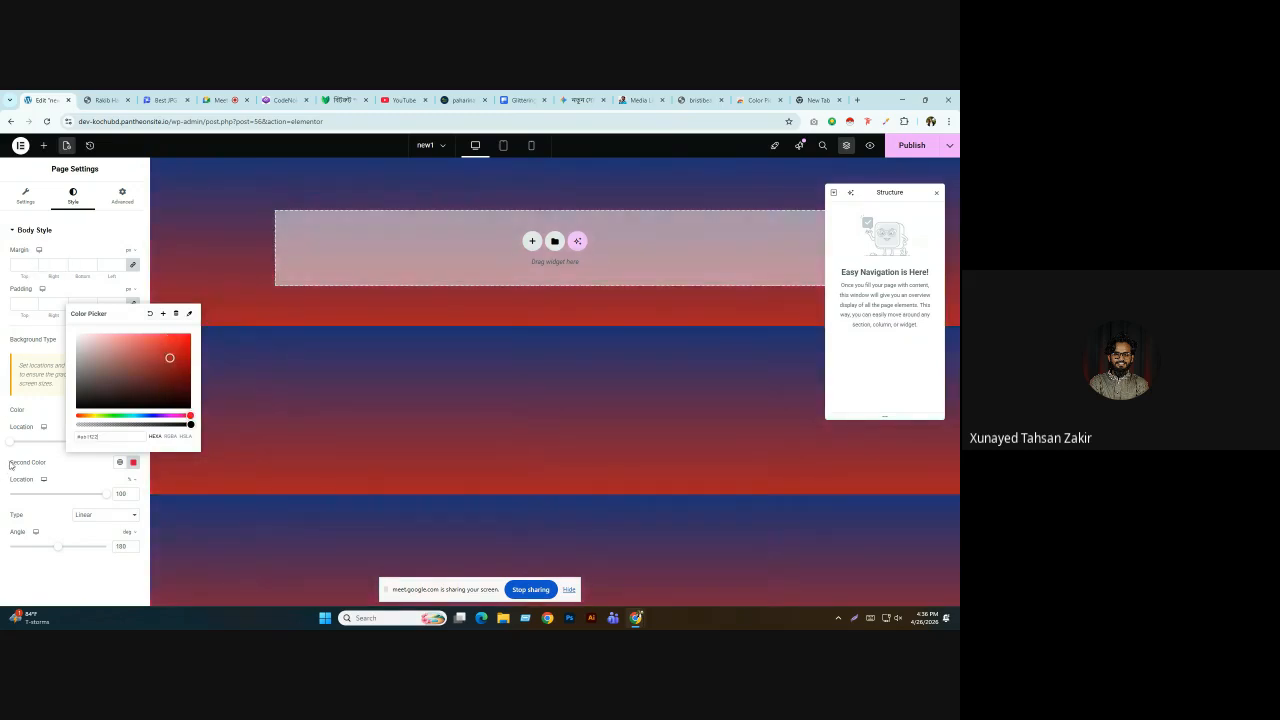
pyautogui.click(36, 406)
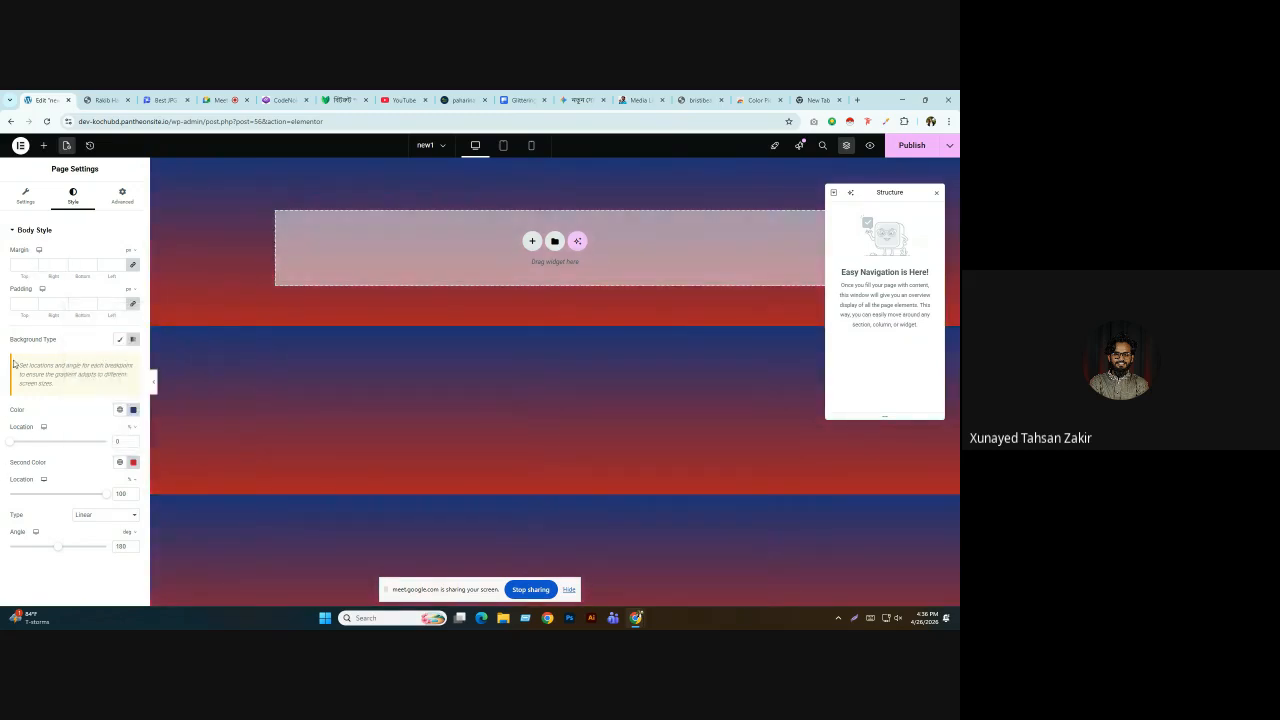
# Set the body gradient's angle to 90 degrees and move the Structure panel clear of the widget drop area.
pyautogui.doubleClick(119, 545)
pyautogui.write('90')
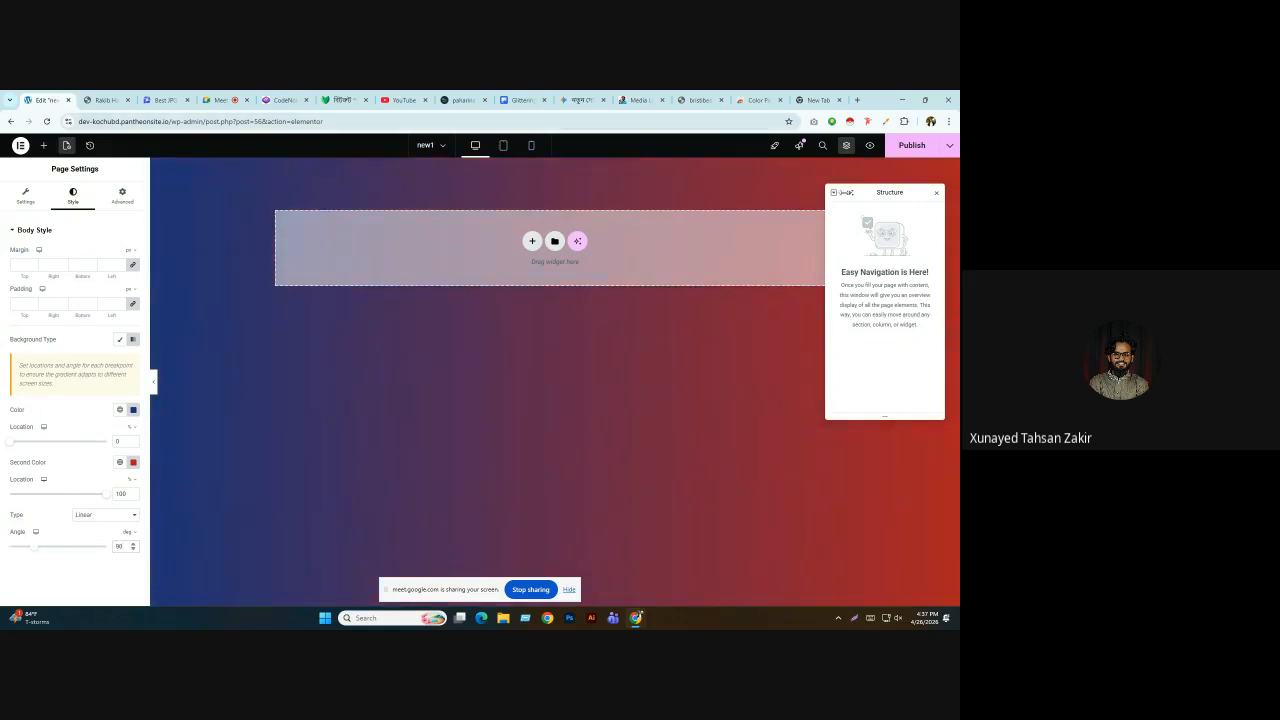
pyautogui.moveTo(875, 190); pyautogui.dragTo(871, 292)
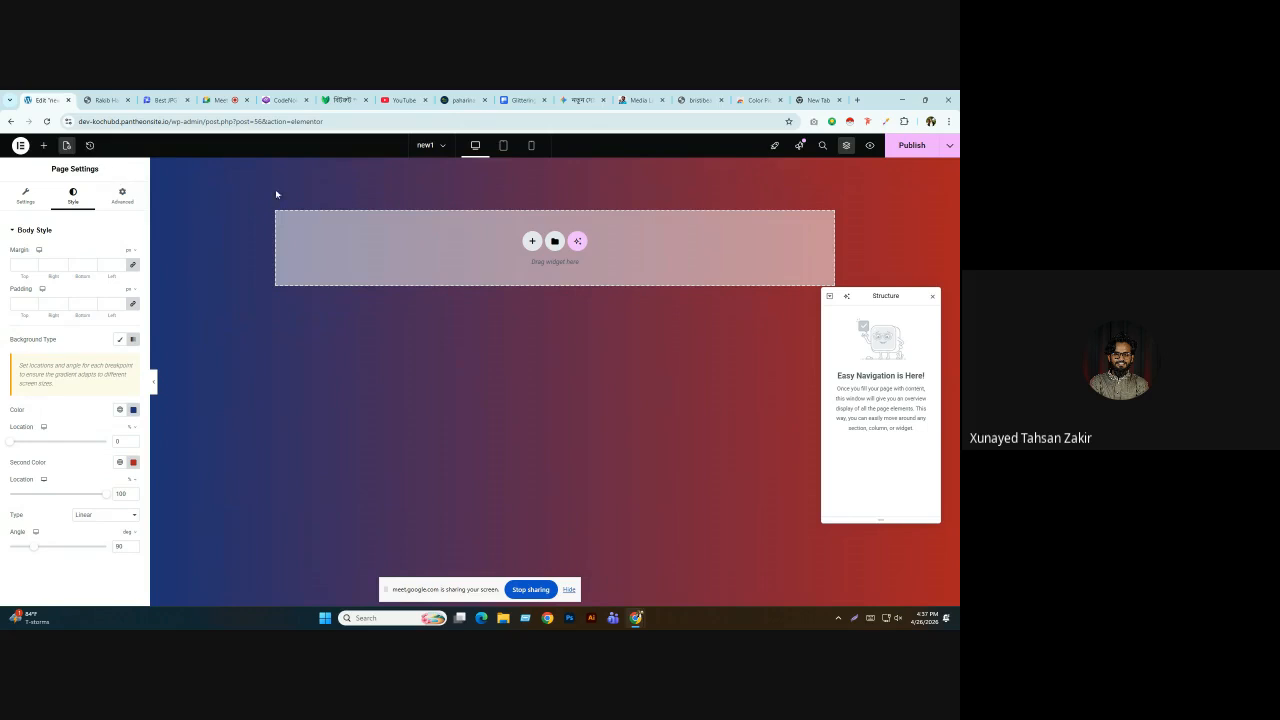
# Review the reference page's card layout and add a Container to the new1 page.
pyautogui.click(105, 100)
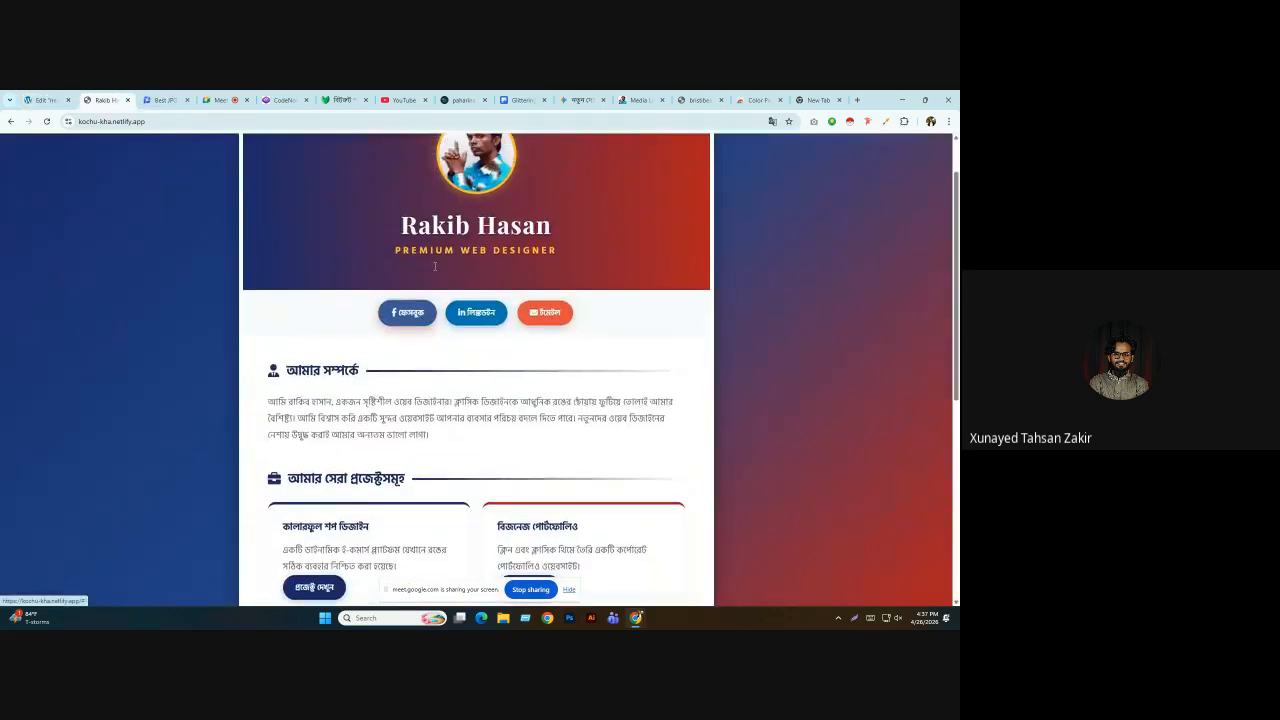
pyautogui.moveTo(288, 166); pyautogui.dragTo(714, 624)
pyautogui.click(691, 482)
pyautogui.scroll(5, 687, 486)
pyautogui.scroll(3, 686, 486)
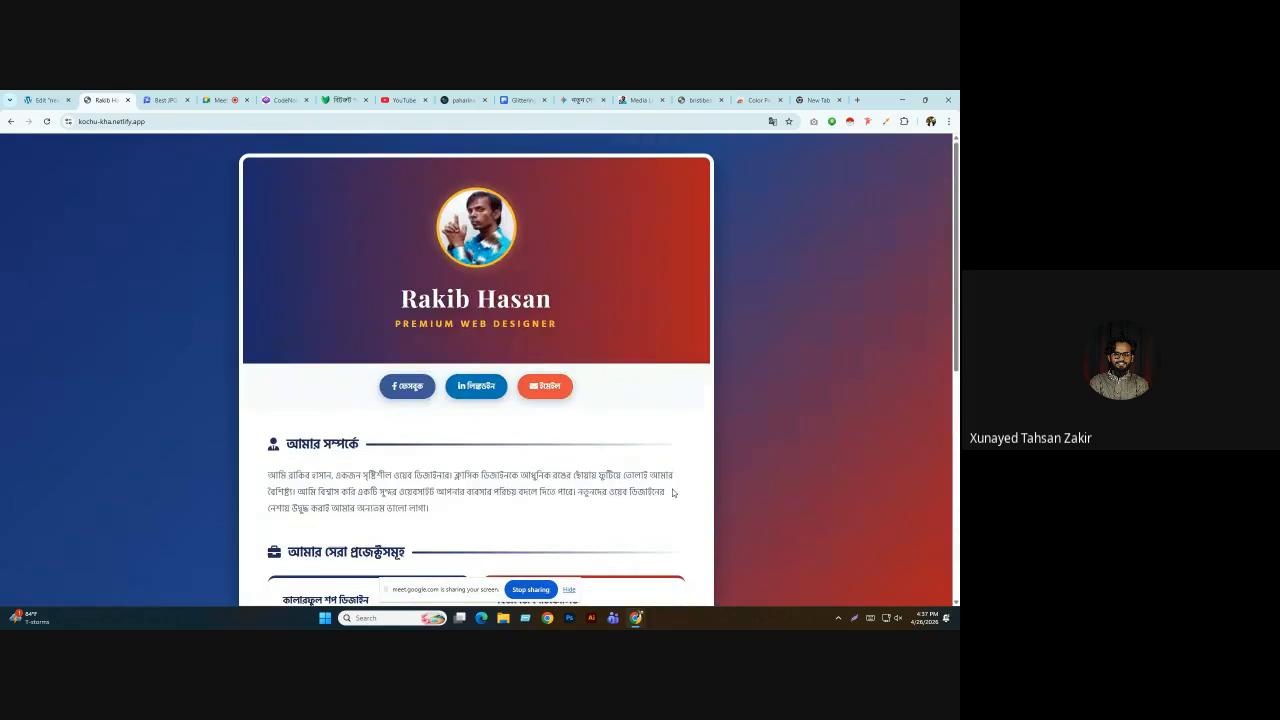
pyautogui.click(42, 100)
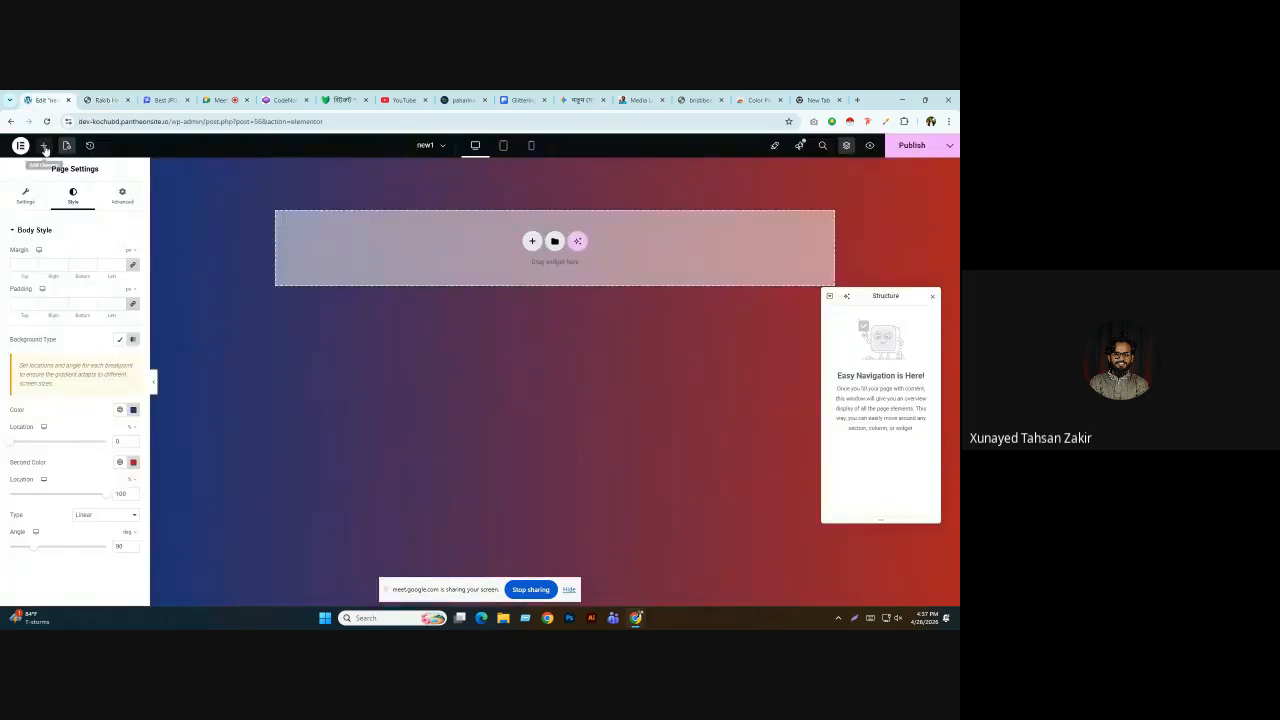
pyautogui.click(43, 145)
pyautogui.click(42, 244)
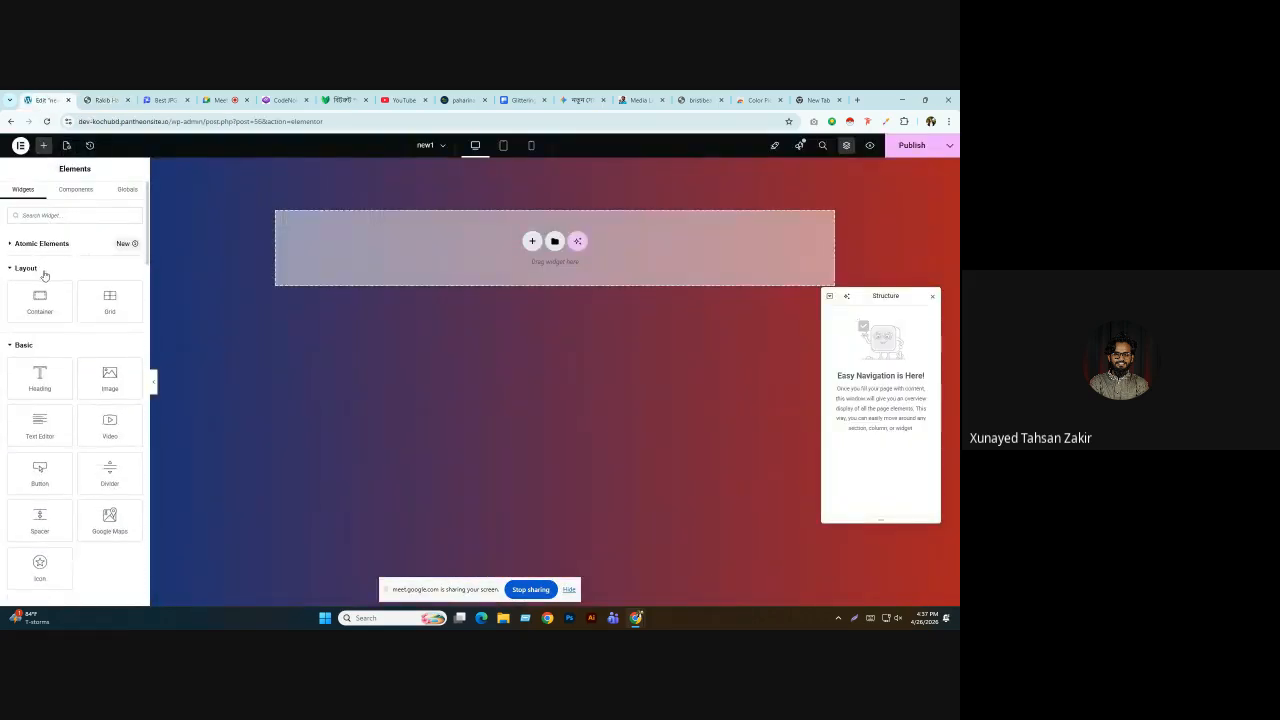
pyautogui.moveTo(40, 296); pyautogui.dragTo(516, 230)
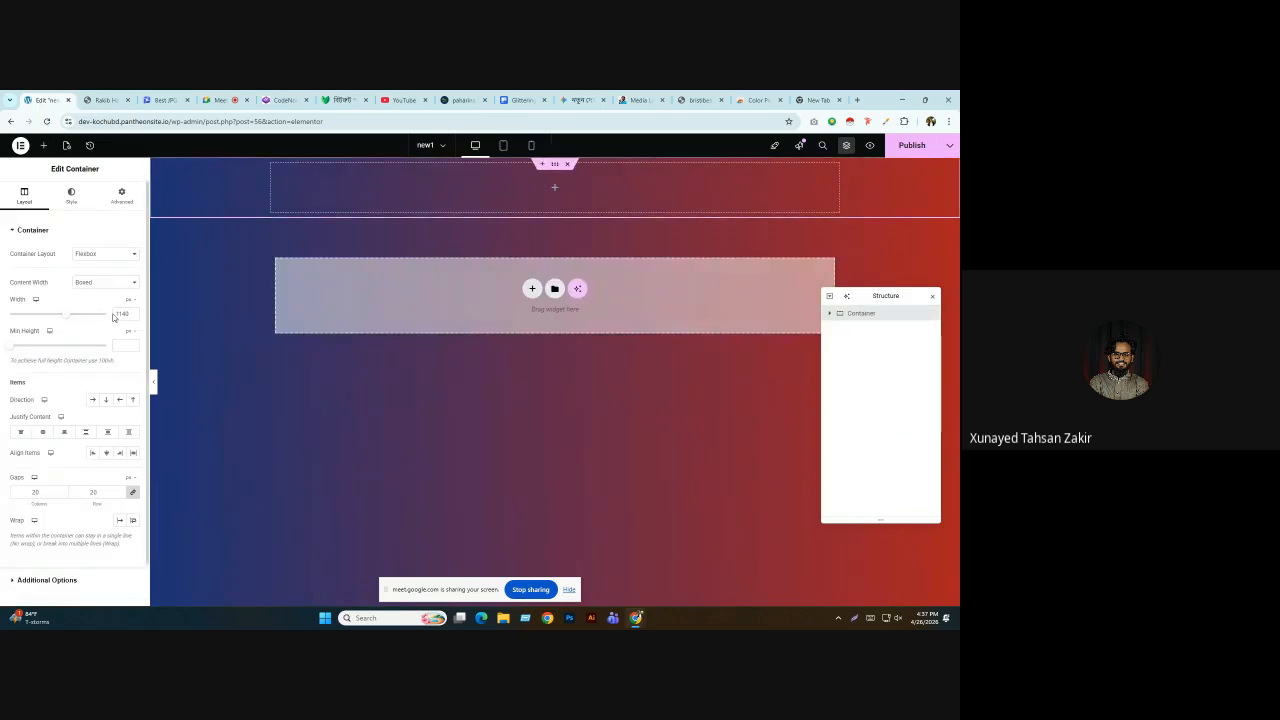
# Measure the width of the reference page's card and set the new container's boxed content width to 950 px.
pyautogui.click(105, 100)
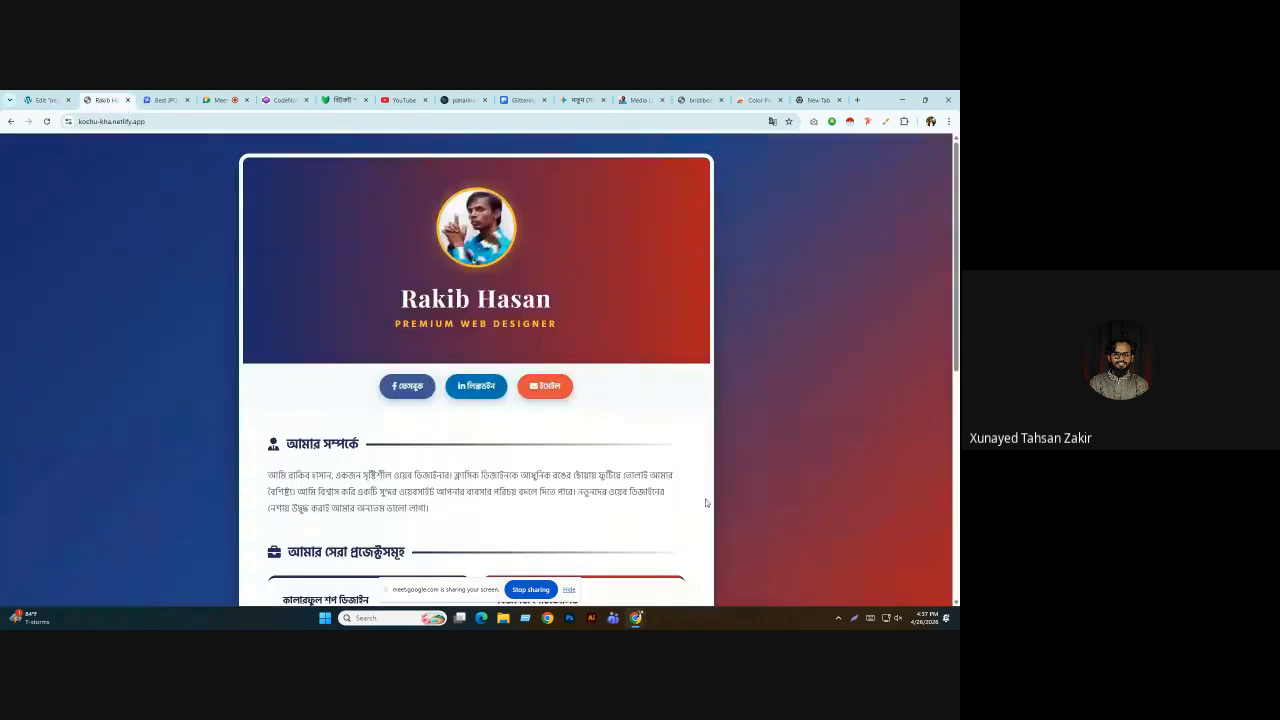
pyautogui.click(854, 618)
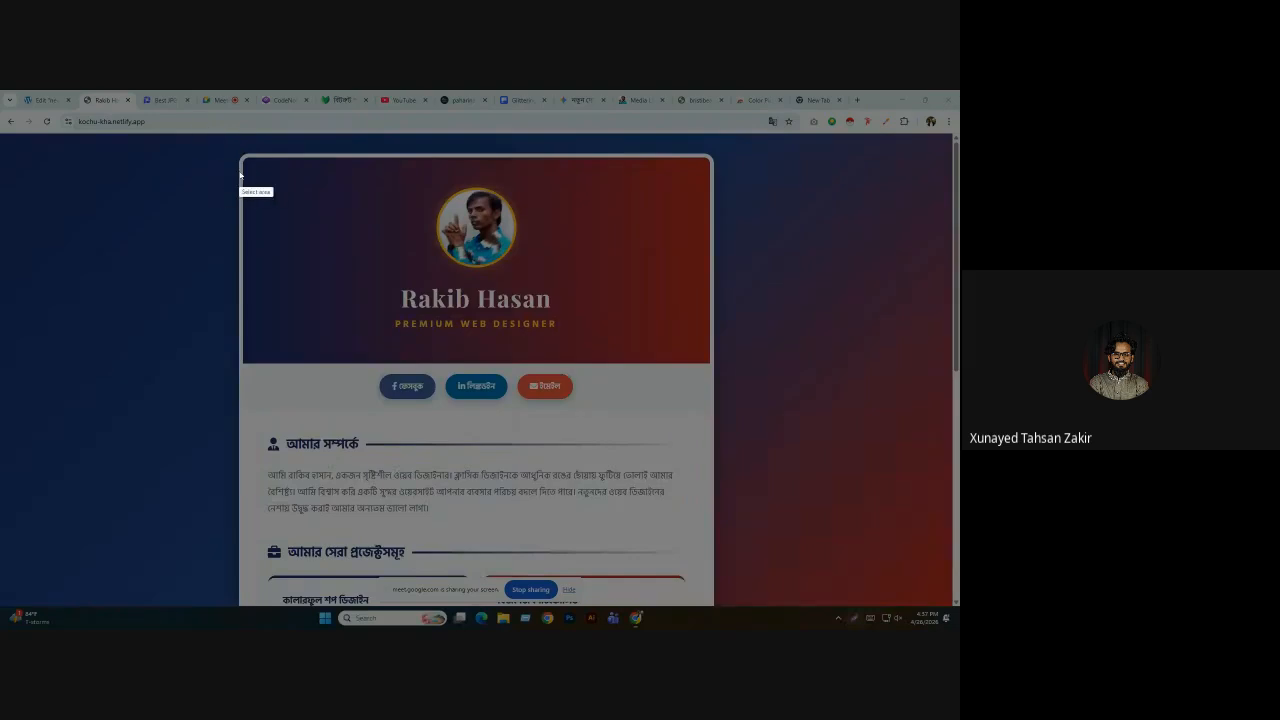
pyautogui.moveTo(240, 172); pyautogui.dragTo(712, 318)
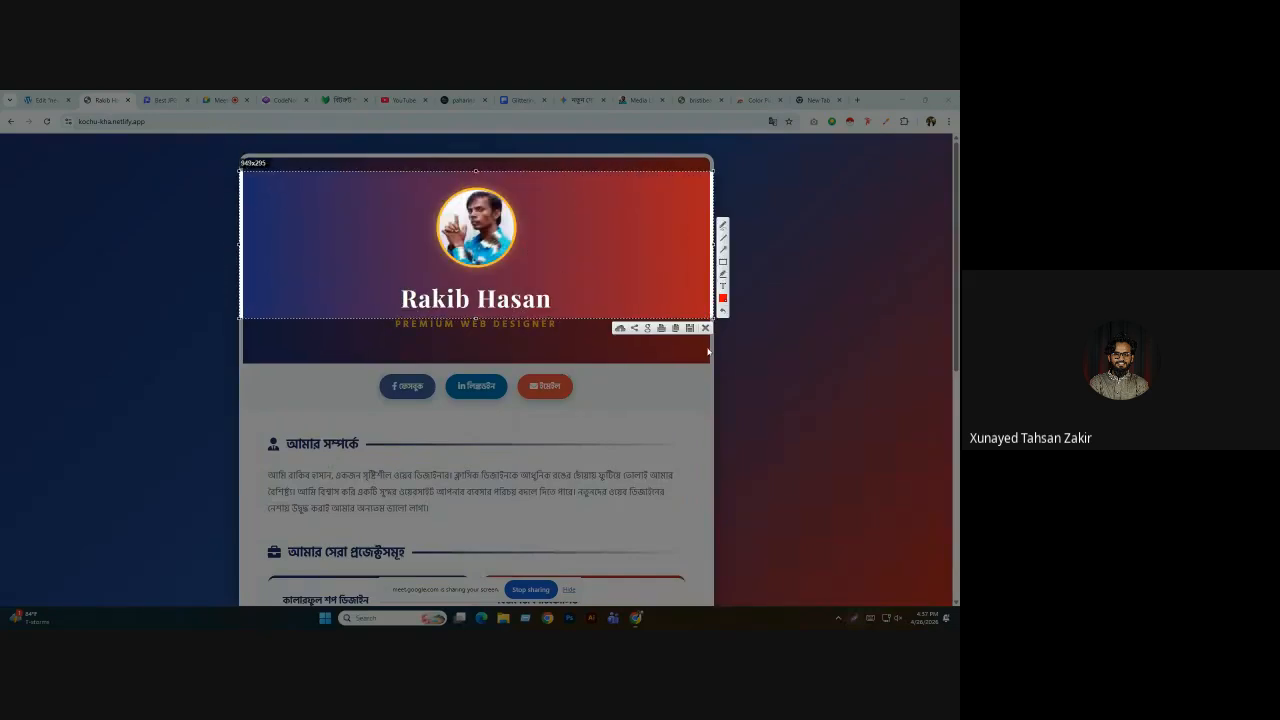
pyautogui.click(705, 328)
pyautogui.click(31, 97)
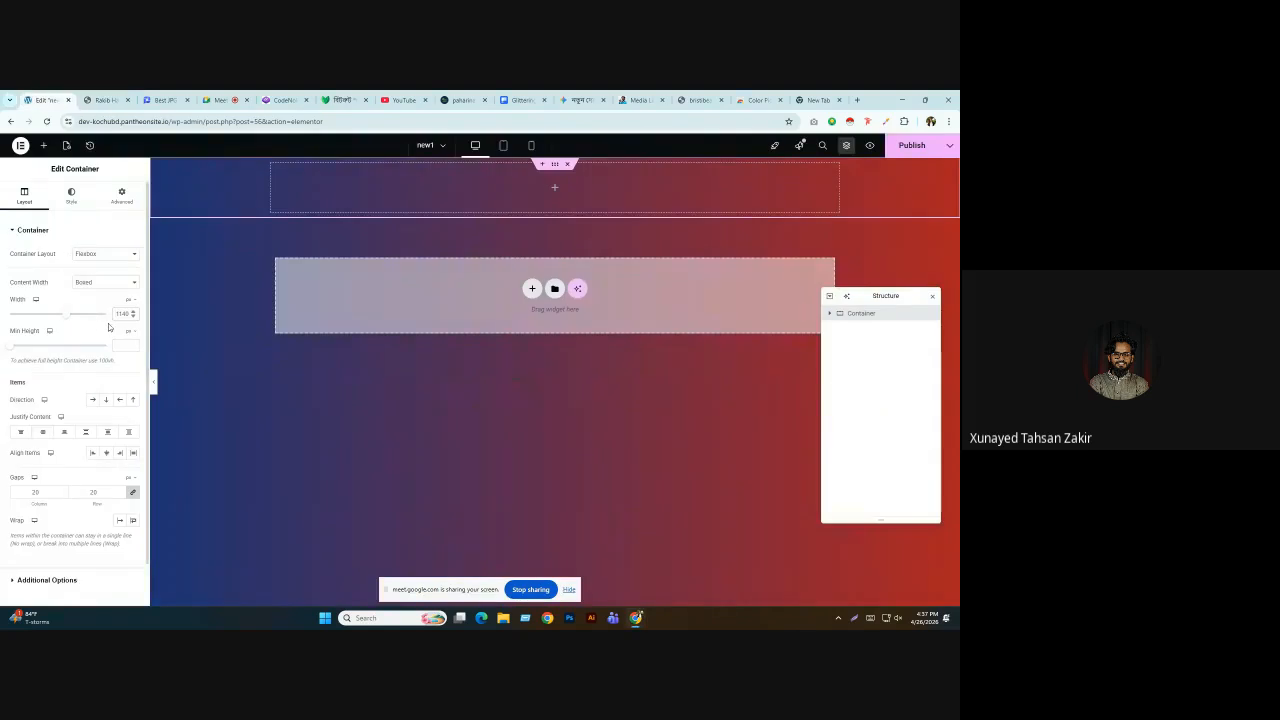
pyautogui.click(118, 317)
pyautogui.write('950')
# Measure the gap above the card on the reference page and return to the new1 page.
pyautogui.click(128, 96)
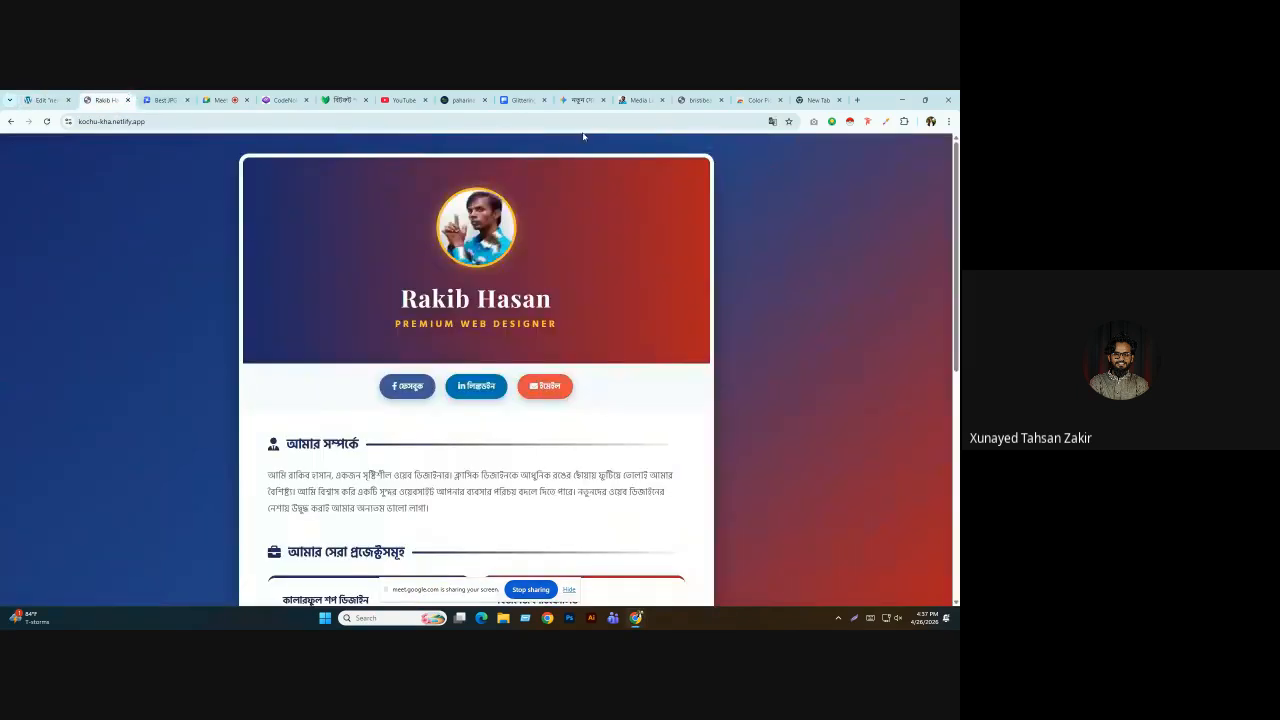
pyautogui.click(849, 620)
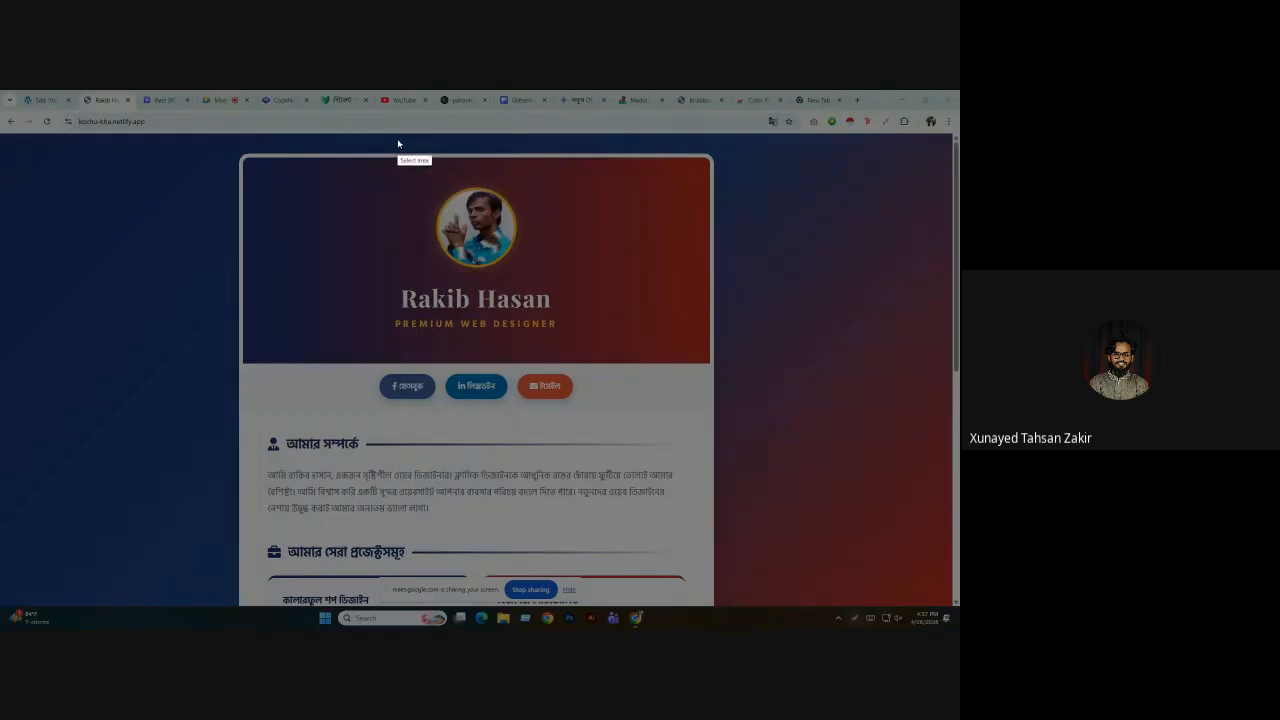
pyautogui.moveTo(391, 134); pyautogui.dragTo(529, 155)
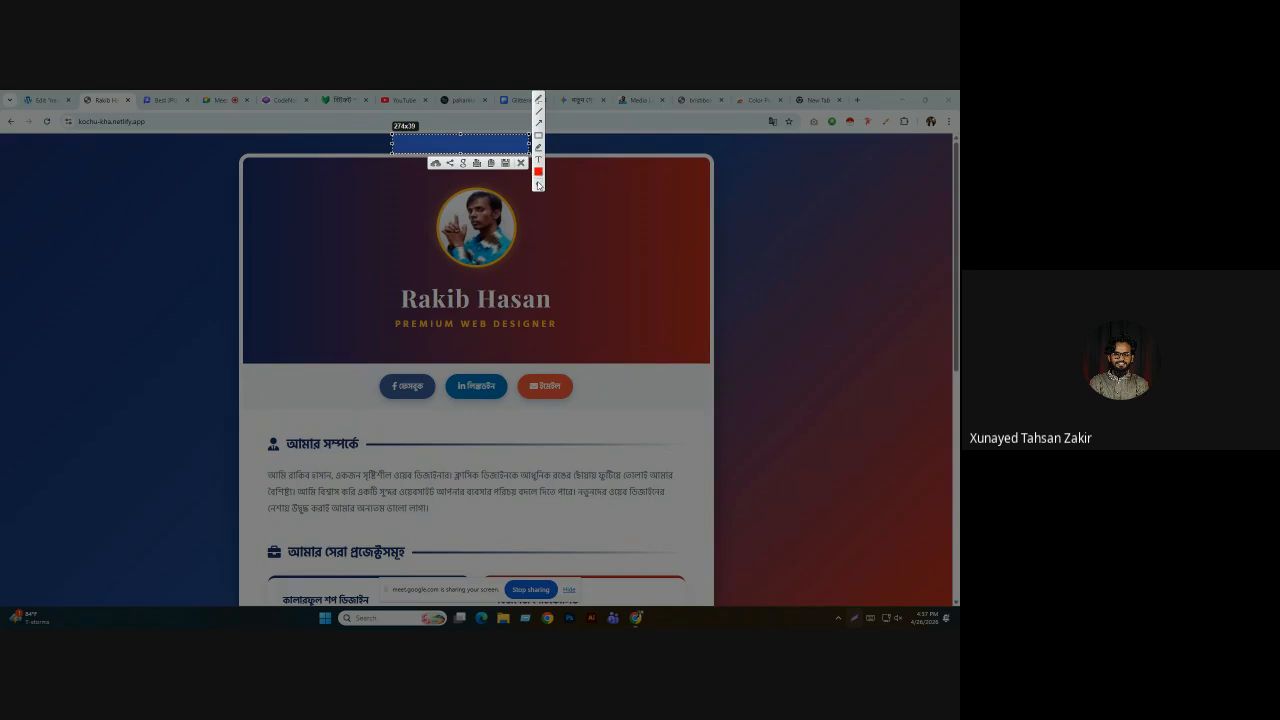
pyautogui.click(520, 163)
pyautogui.click(42, 100)
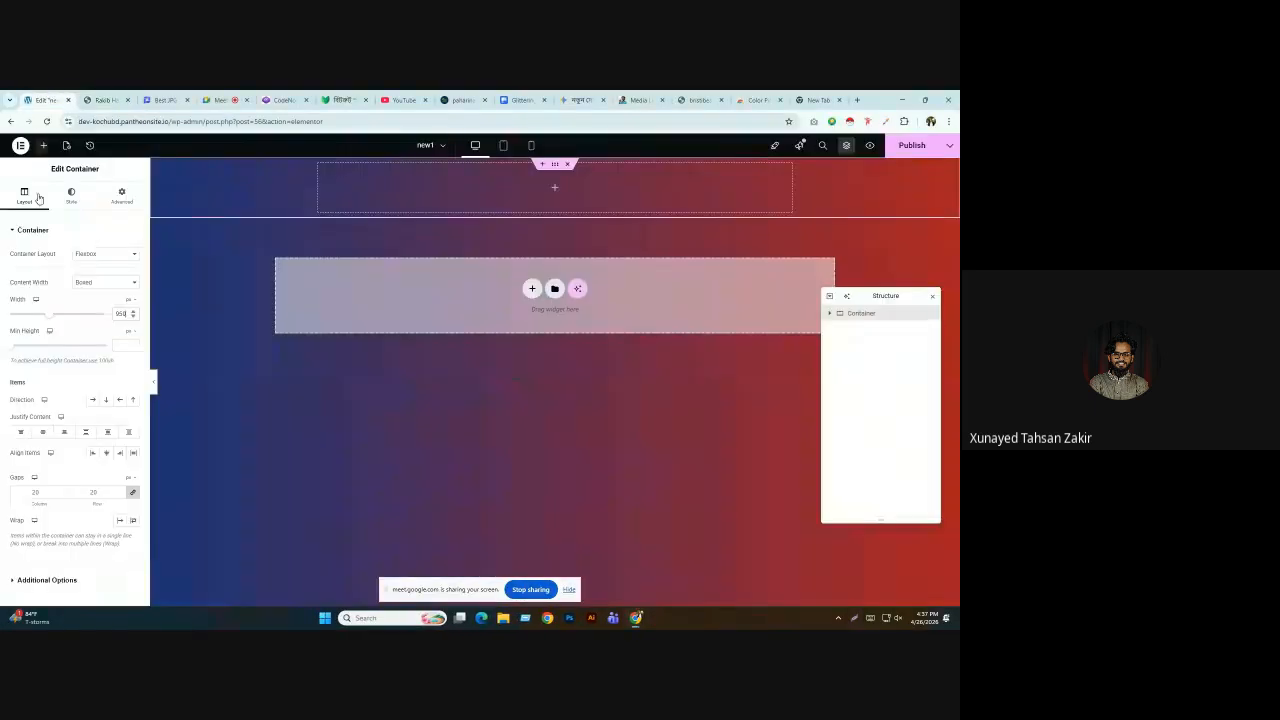
# Show the container's advanced settings and rename the container main in the page structure.
pyautogui.click(121, 197)
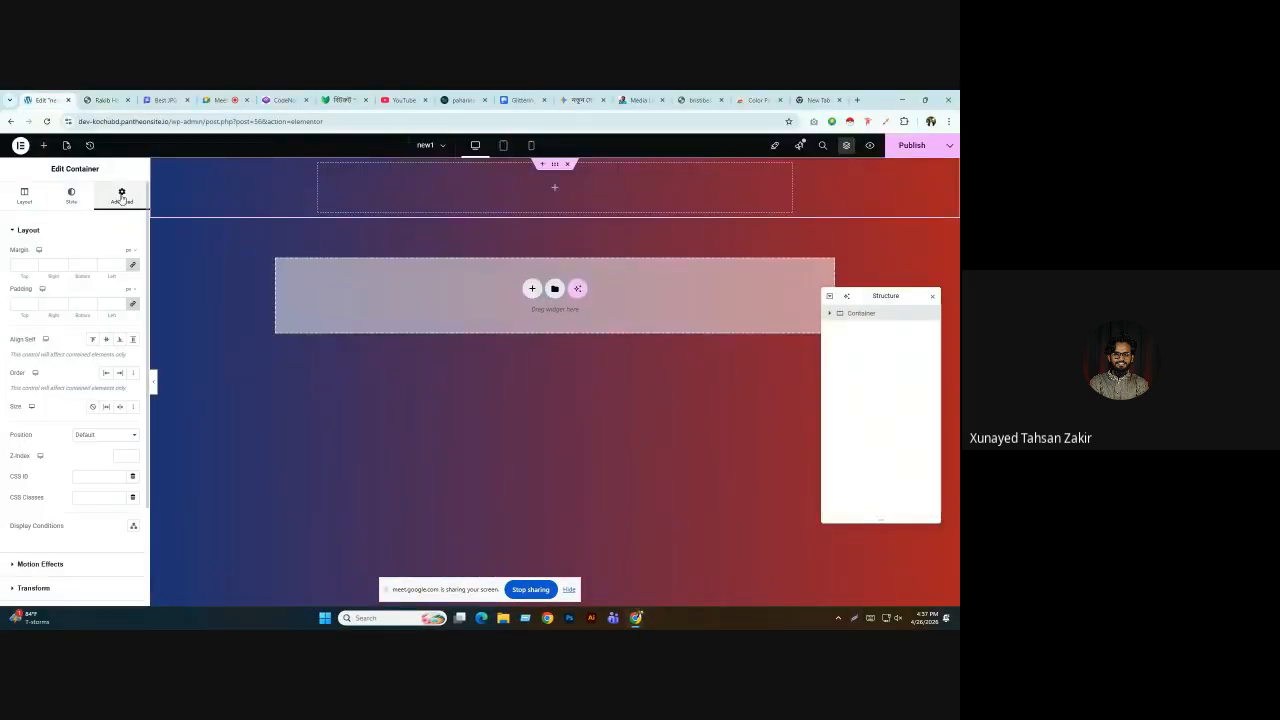
pyautogui.doubleClick(853, 315)
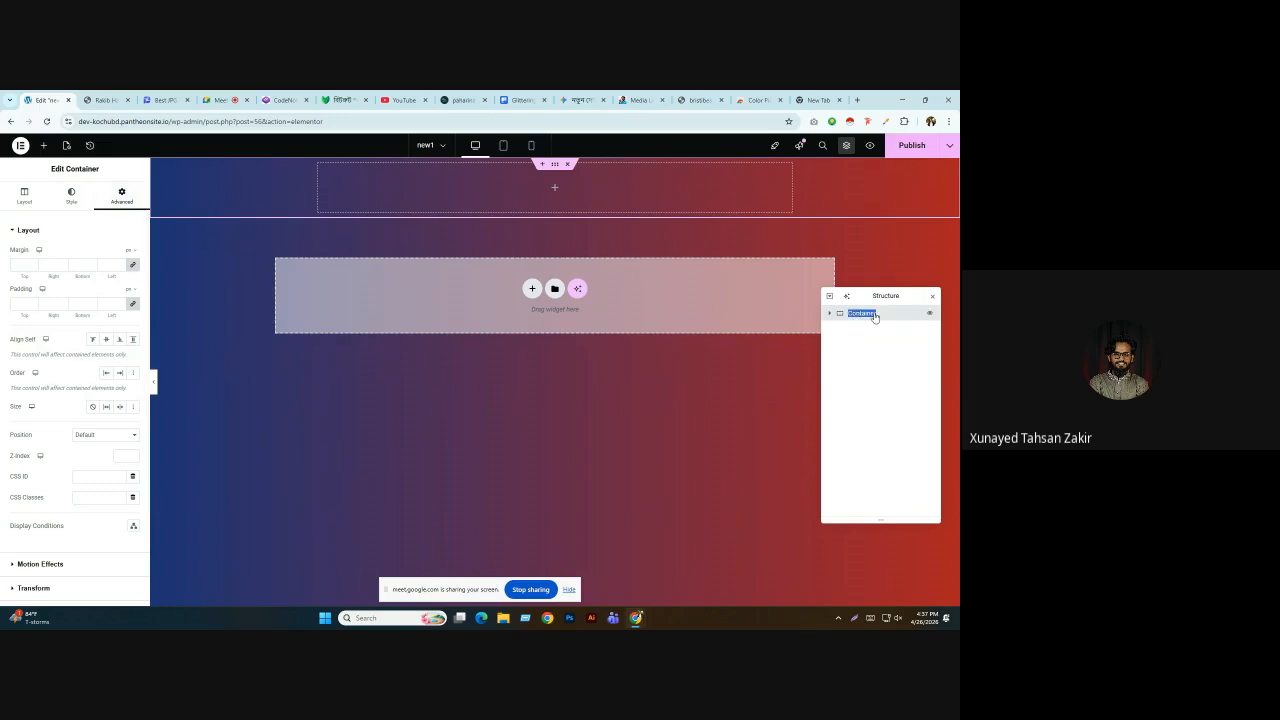
pyautogui.write('main')
# Unlink the main container's padding values and set its top and bottom padding to 40 px.
pyautogui.click(131, 306)
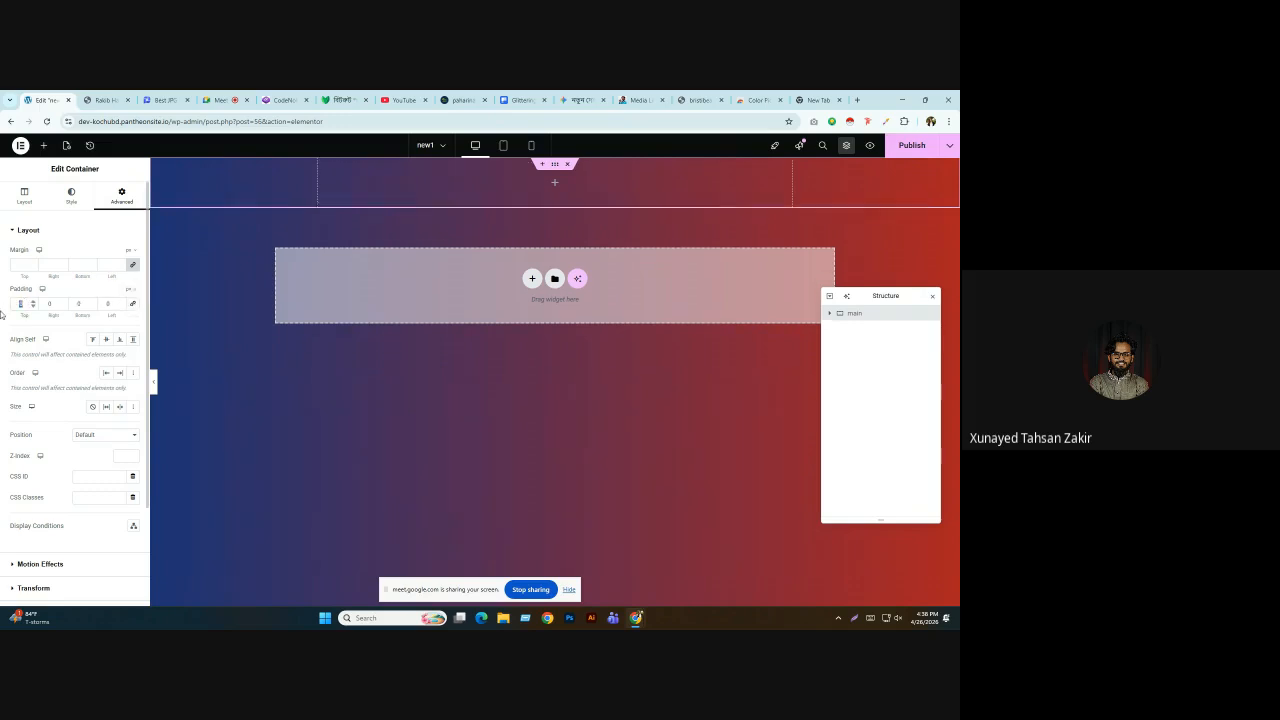
pyautogui.write('40')
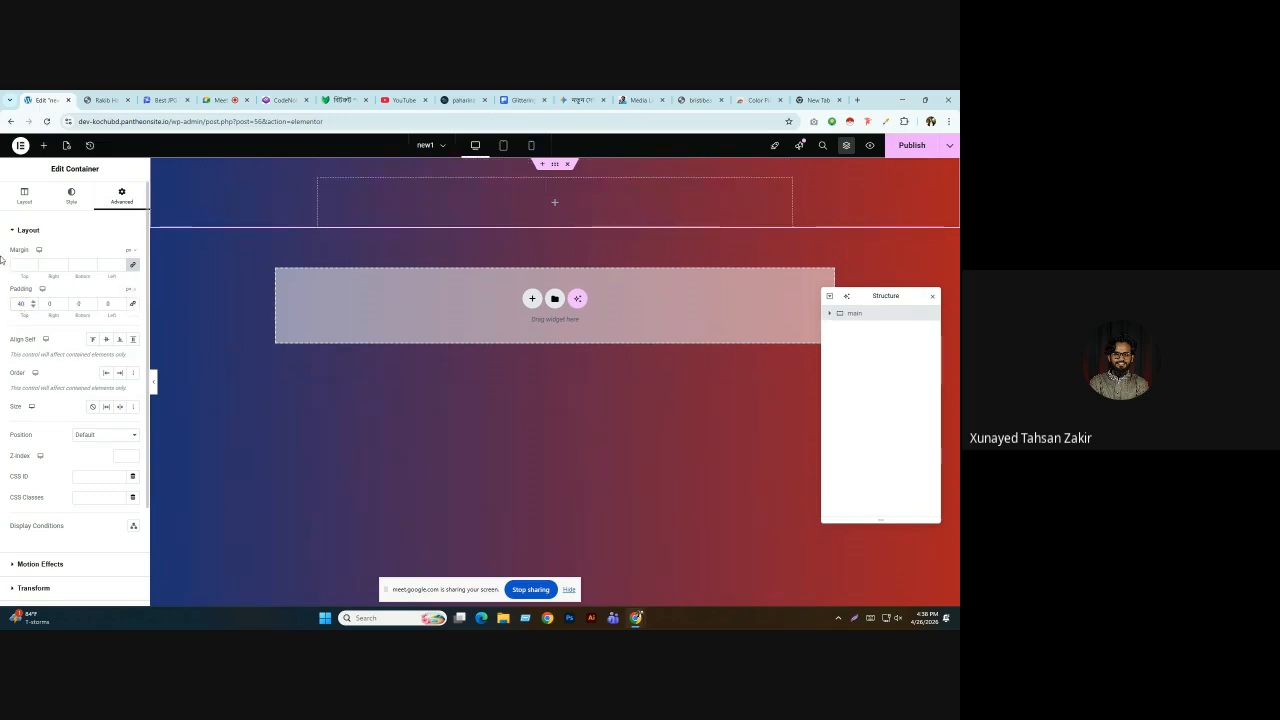
pyautogui.doubleClick(75, 302)
pyautogui.write('40')
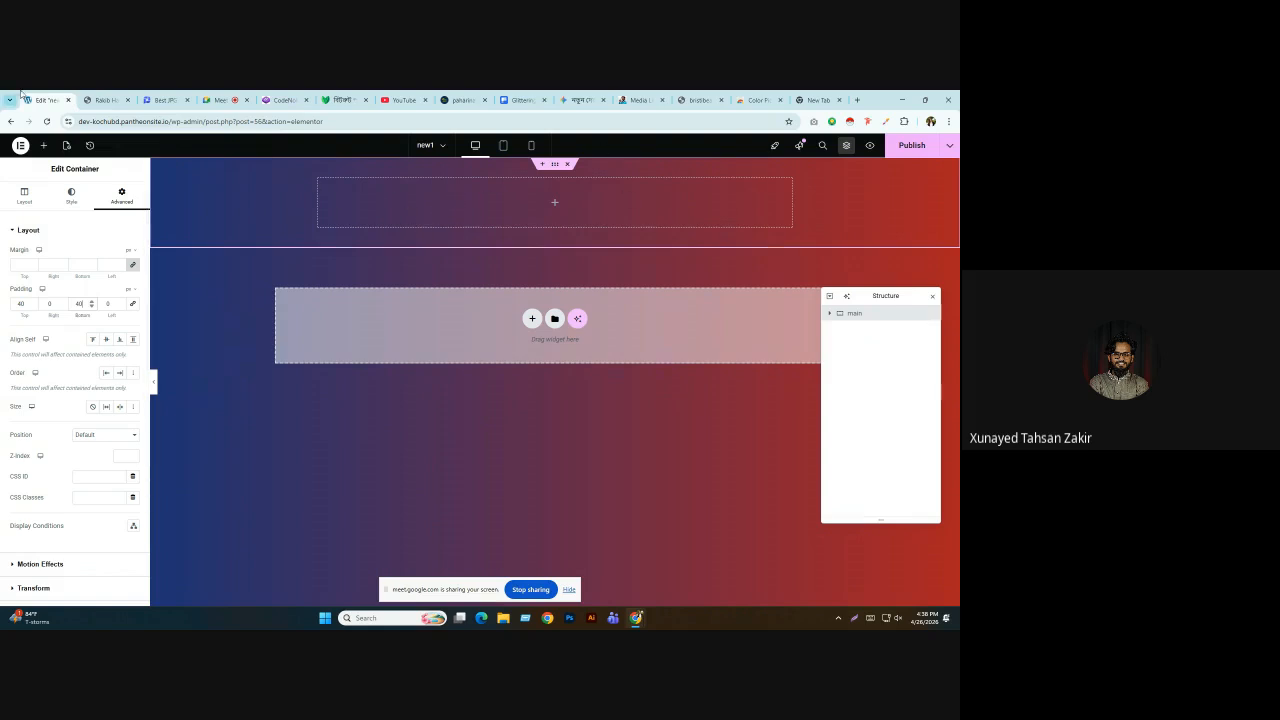
# Check the card on the reference page, add a container inside the main container, and rename it border.
pyautogui.click(105, 100)
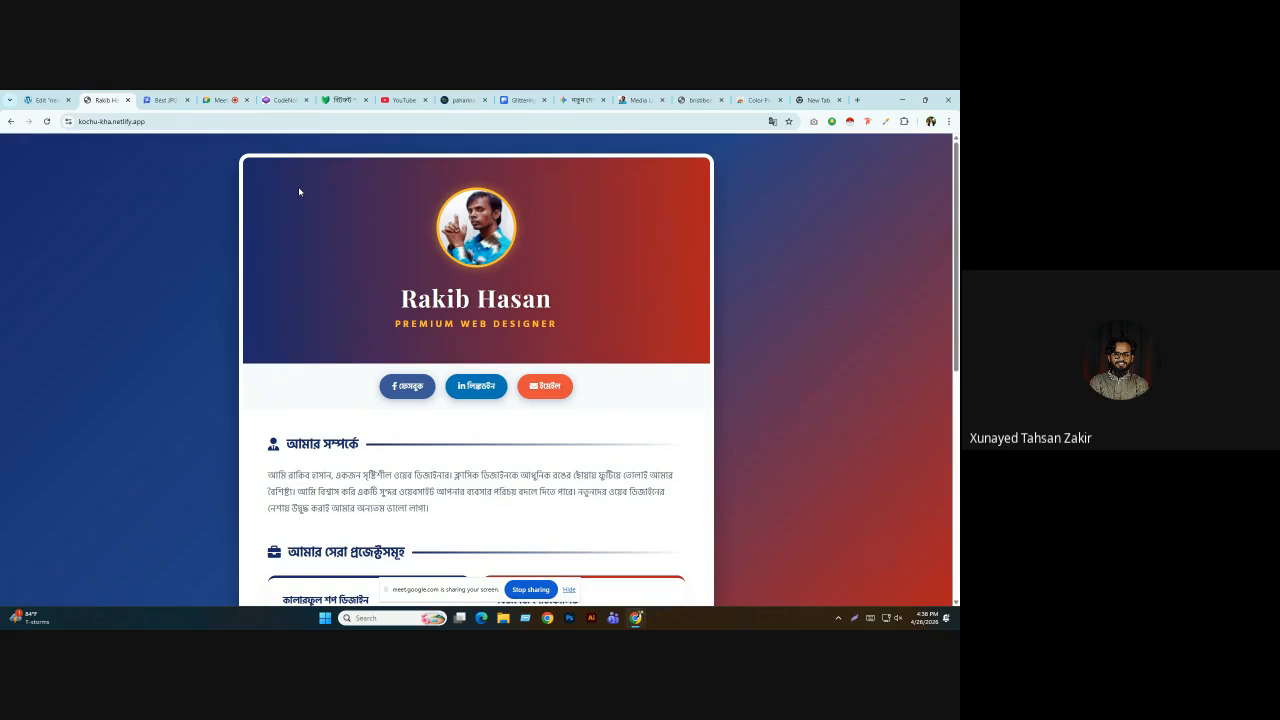
pyautogui.click(45, 100)
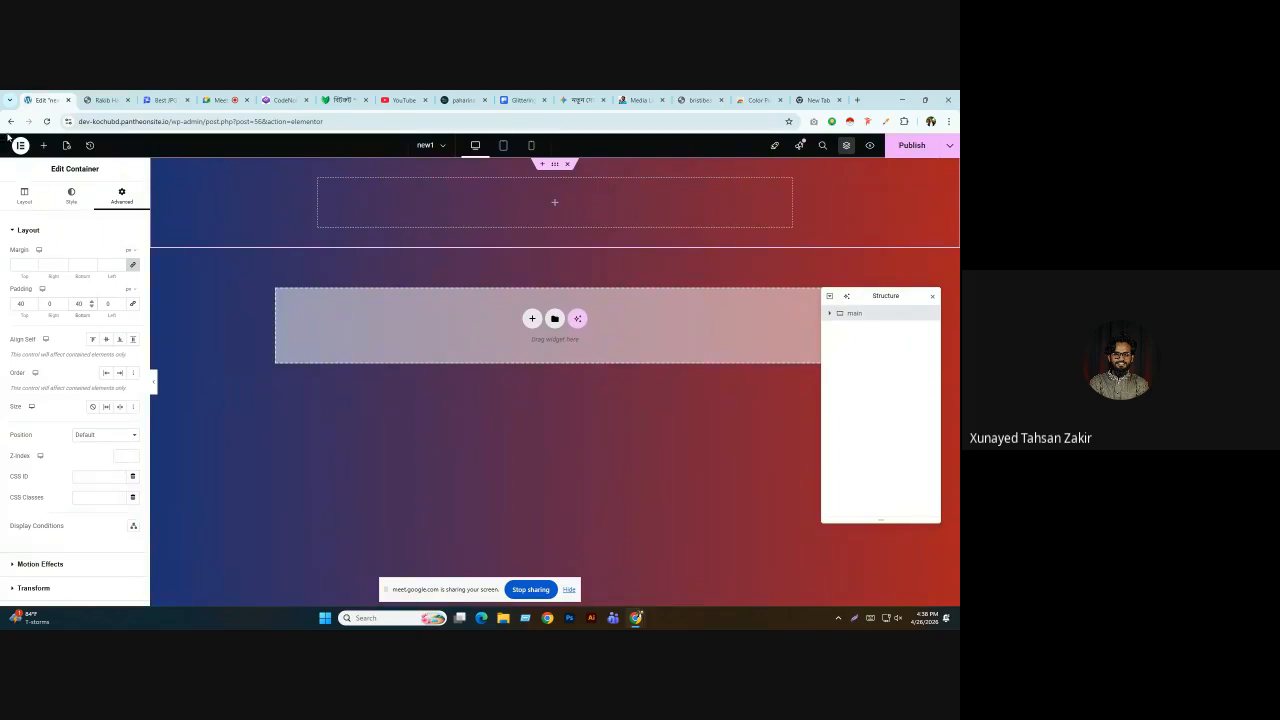
pyautogui.click(46, 147)
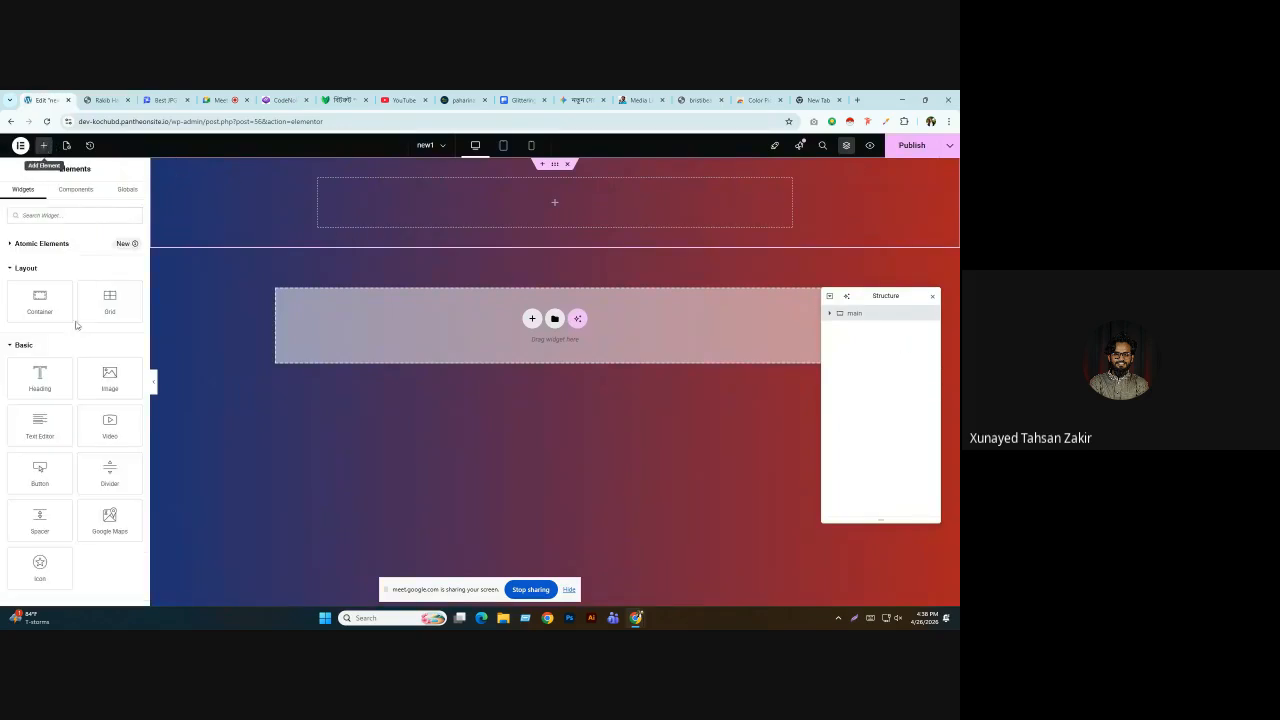
pyautogui.moveTo(44, 300); pyautogui.dragTo(474, 214)
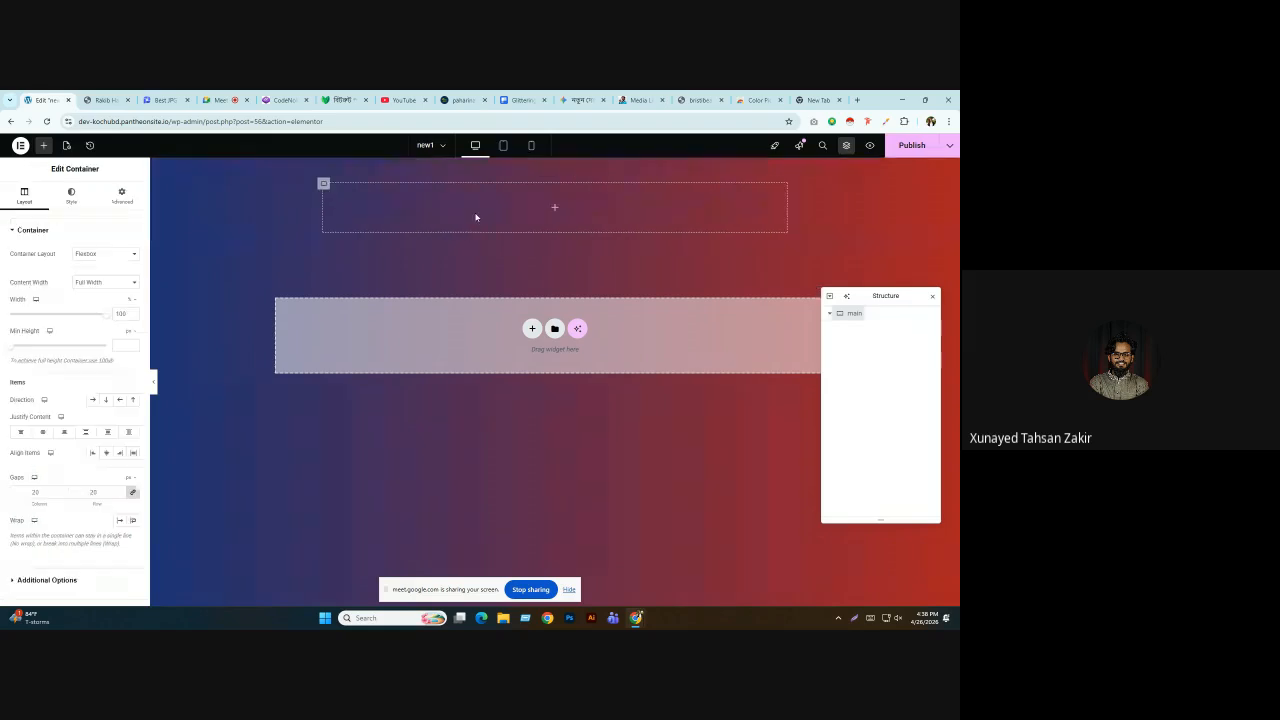
pyautogui.doubleClick(866, 328)
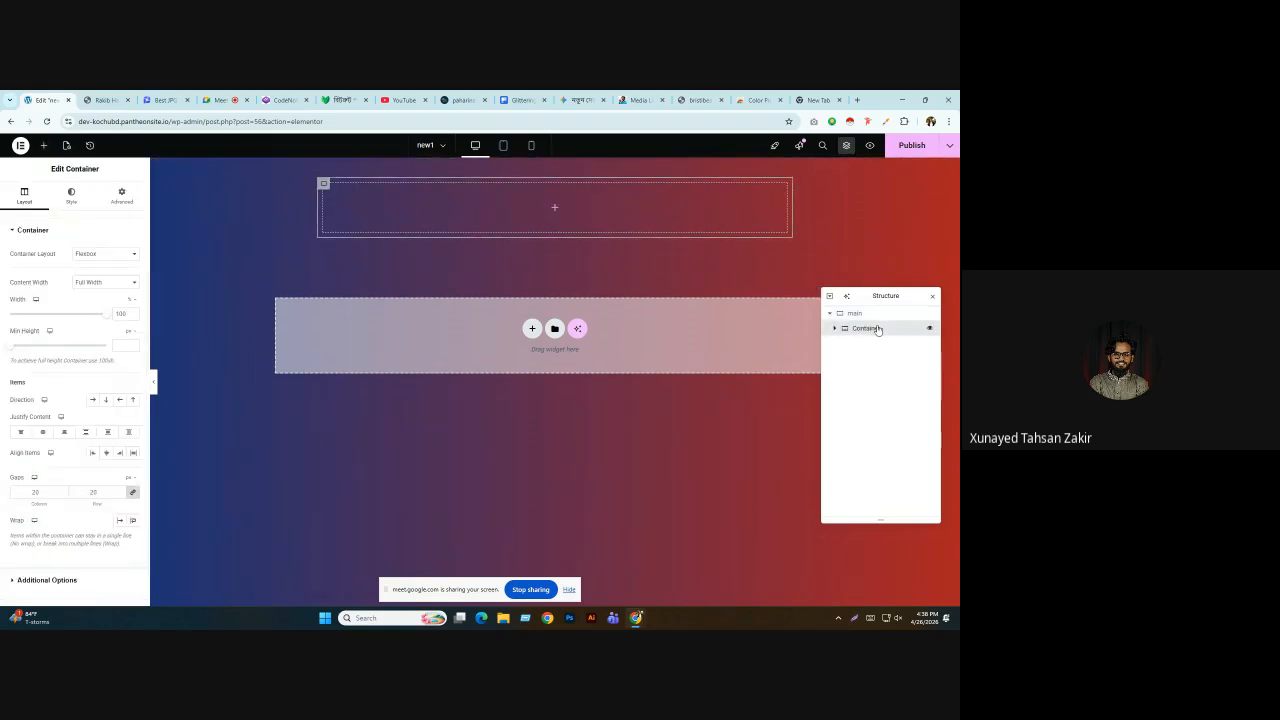
pyautogui.write('border')
# Review the reference page's card and give the border container a solid white background.
pyautogui.click(122, 196)
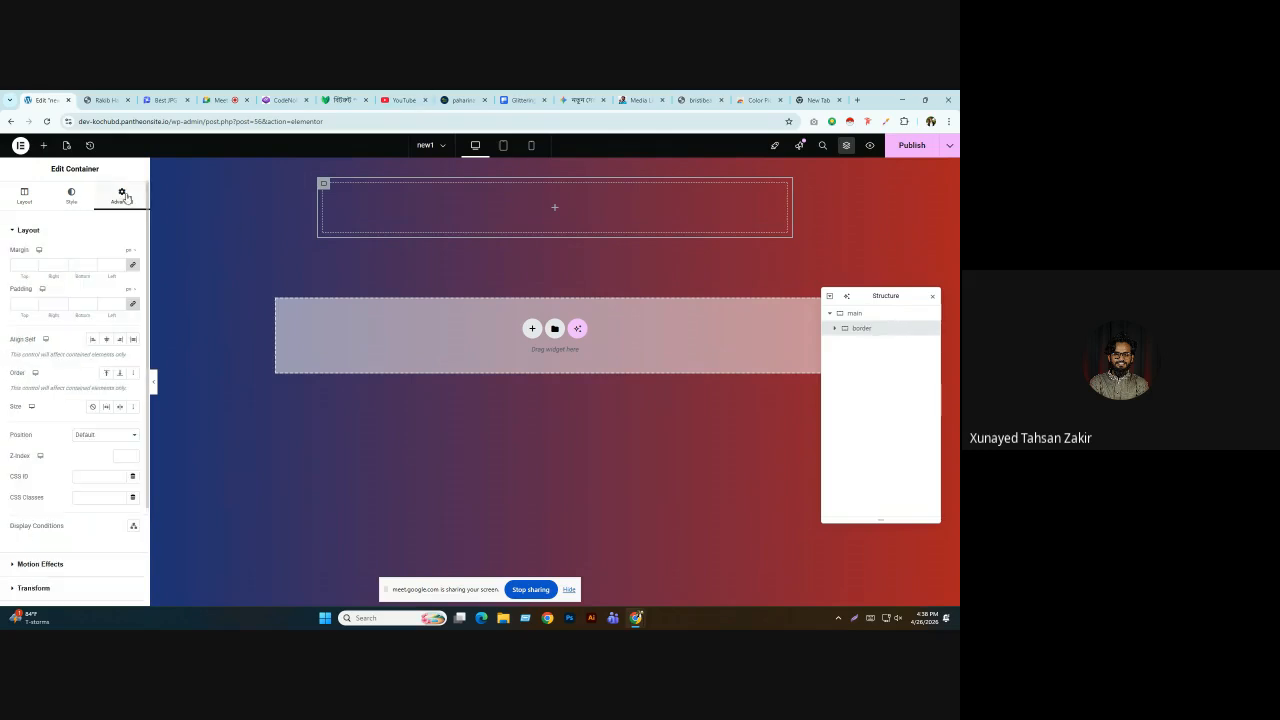
pyautogui.click(73, 200)
pyautogui.click(106, 100)
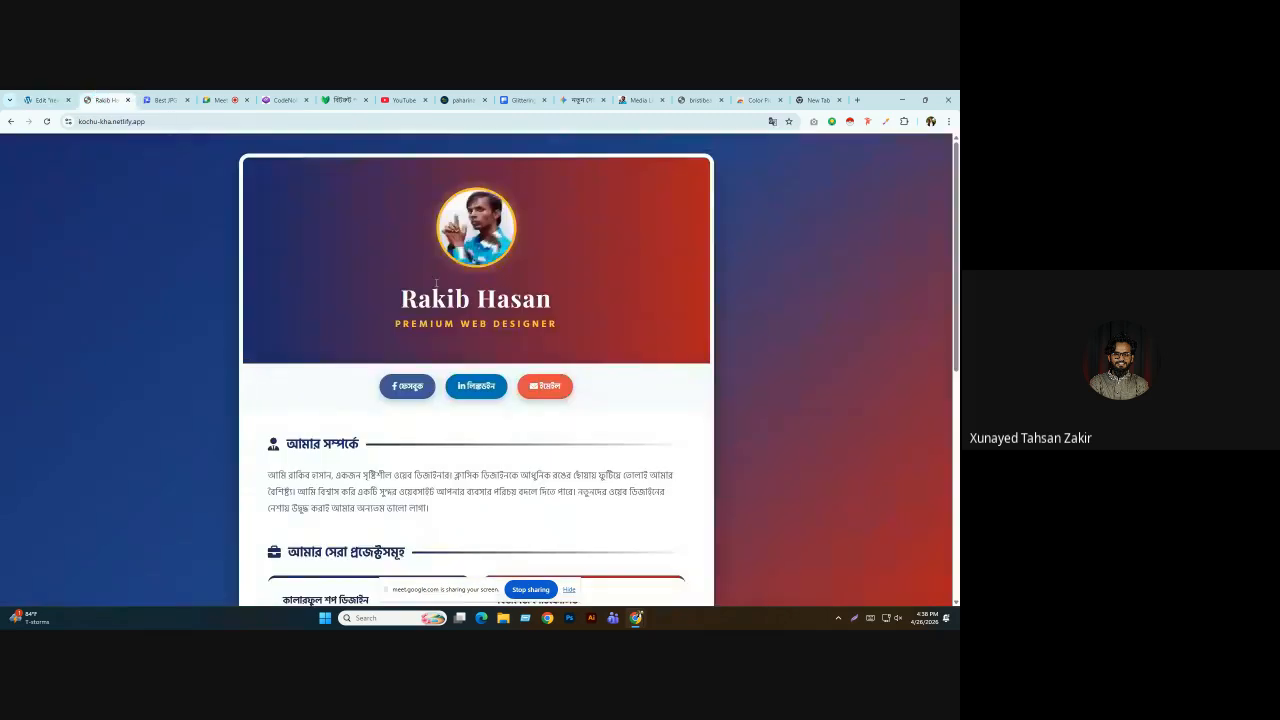
pyautogui.scroll(-2, 404, 316)
pyautogui.scroll(-4, 404, 316)
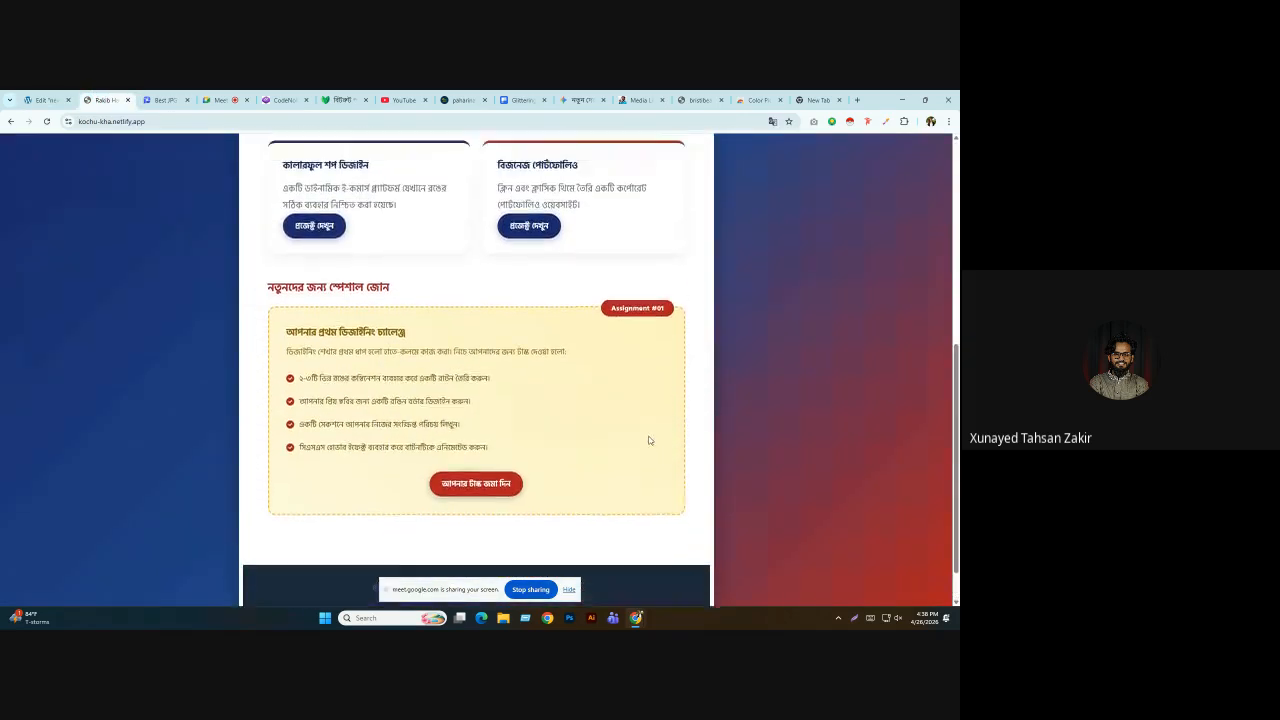
pyautogui.scroll(5, 649, 440)
pyautogui.click(45, 100)
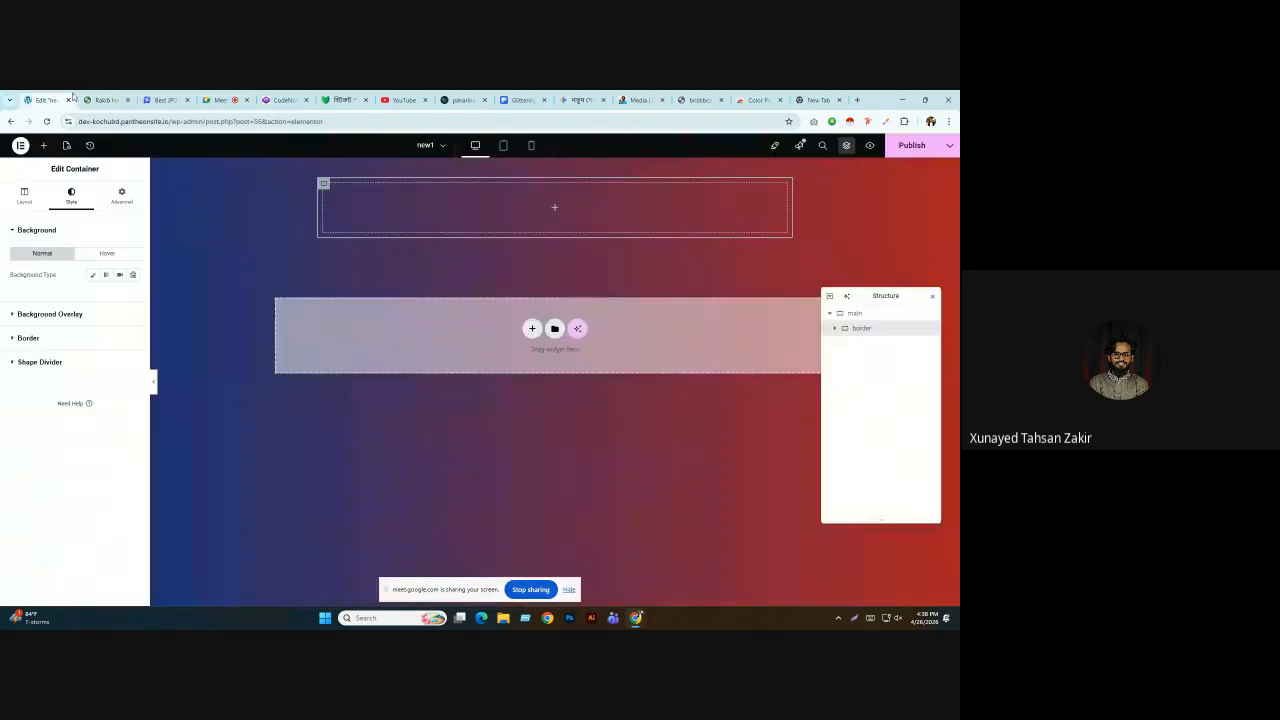
pyautogui.click(92, 274)
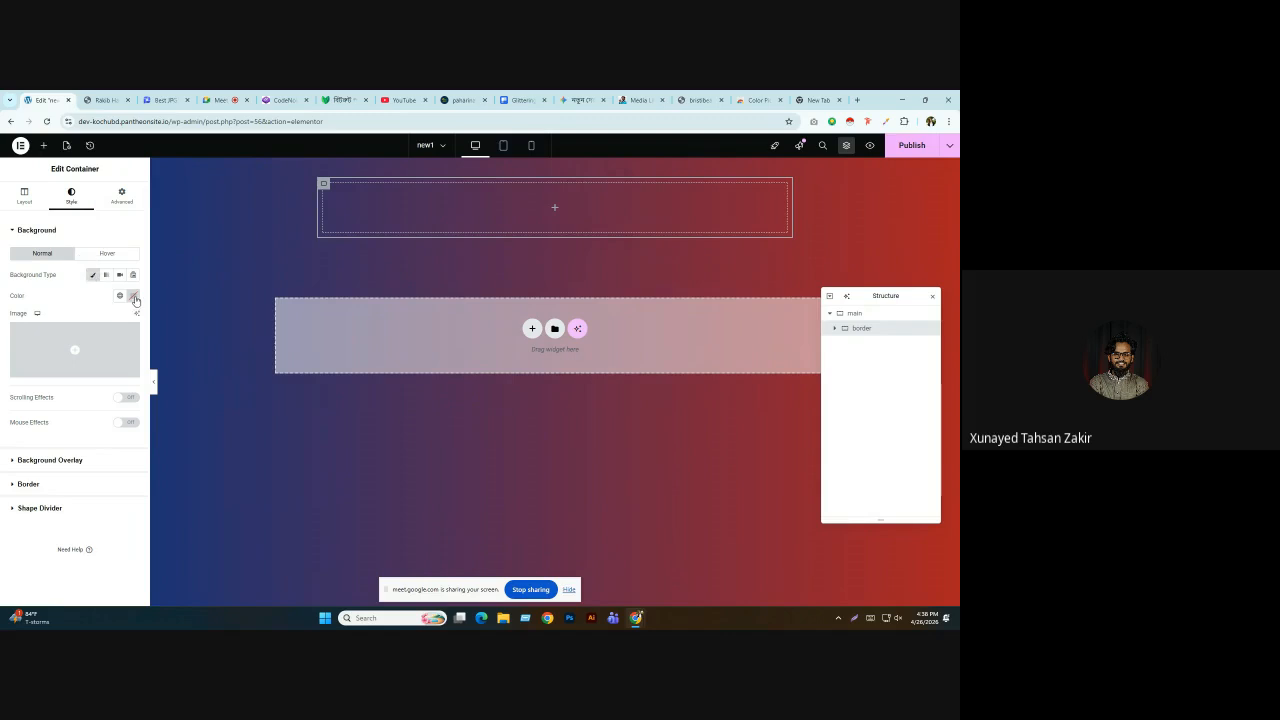
pyautogui.click(133, 295)
pyautogui.moveTo(116, 383); pyautogui.dragTo(53, 317)
pyautogui.click(56, 297)
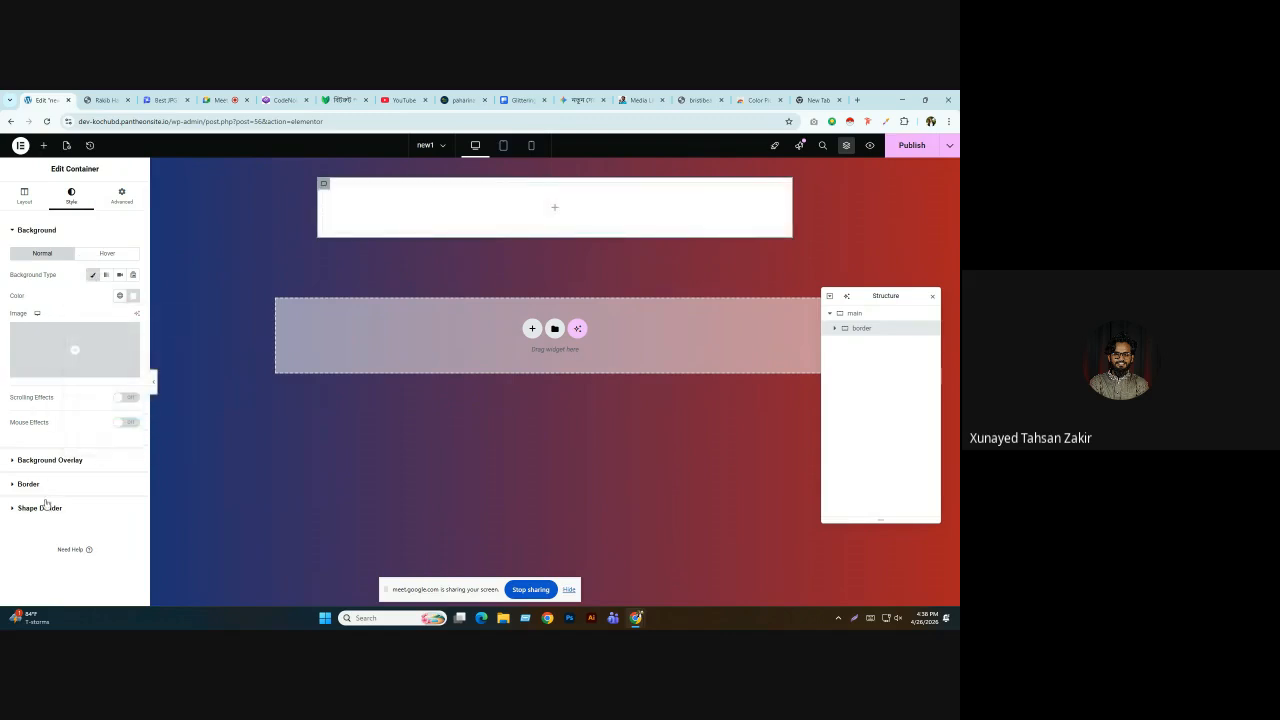
# Give the border container a solid white border with a width of 6 px on all sides.
pyautogui.click(46, 488)
pyautogui.click(78, 324)
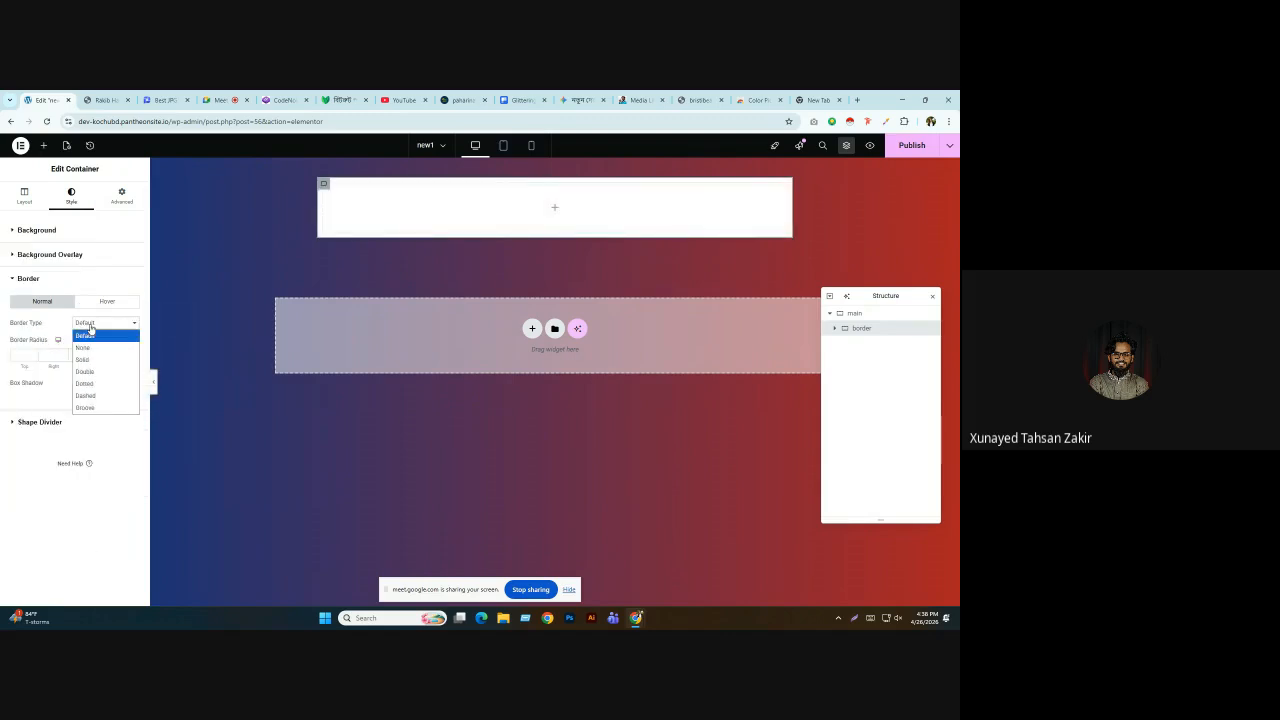
pyautogui.click(82, 359)
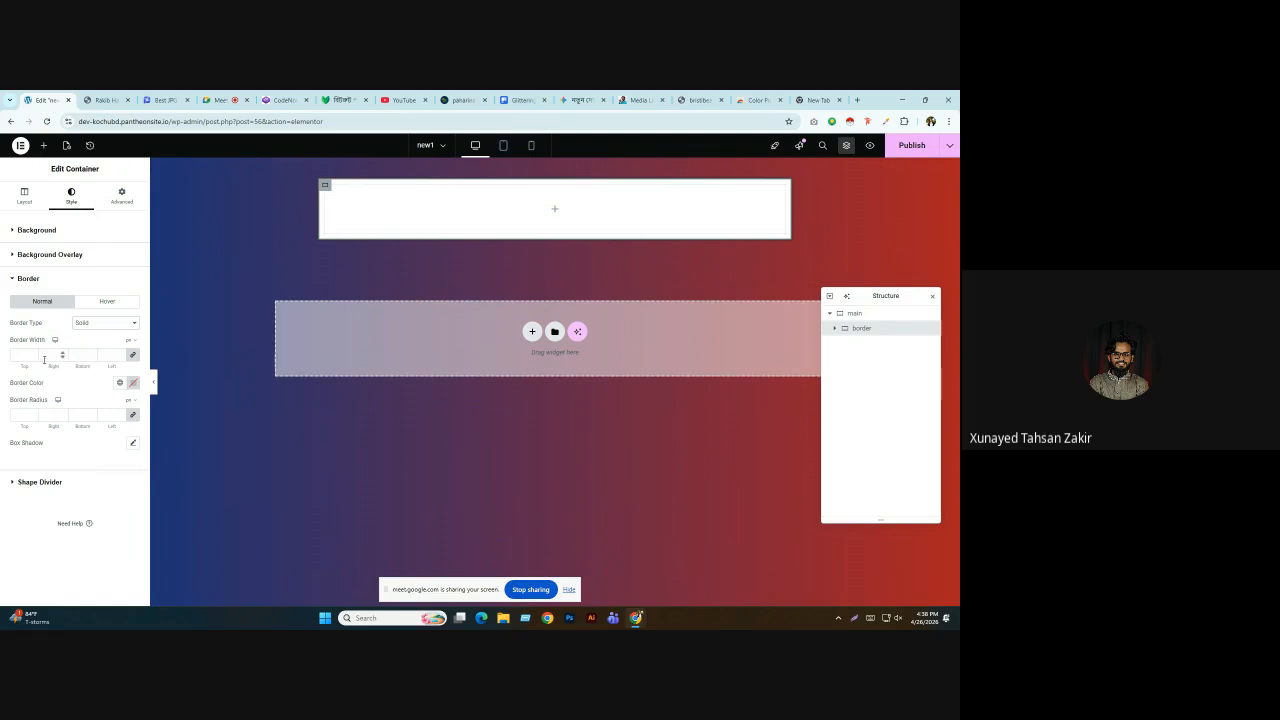
pyautogui.click(133, 382)
pyautogui.moveTo(137, 440); pyautogui.dragTo(77, 424)
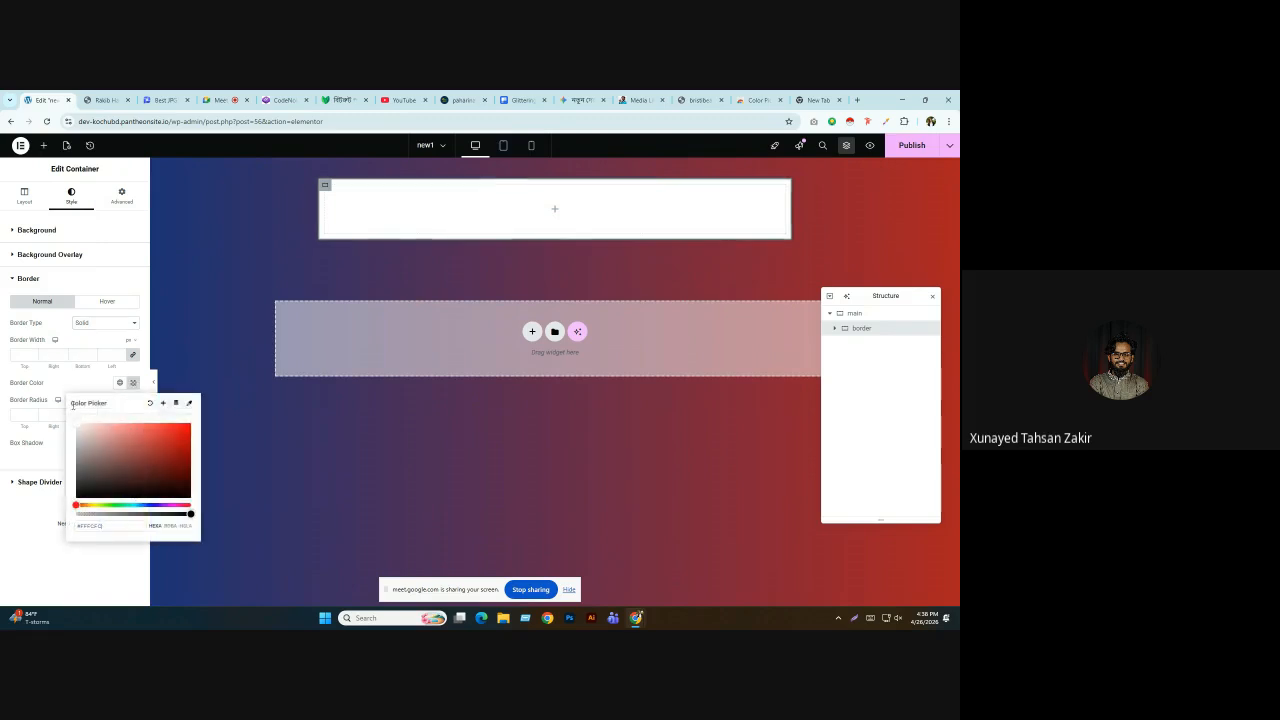
pyautogui.click(25, 353)
pyautogui.write('6')
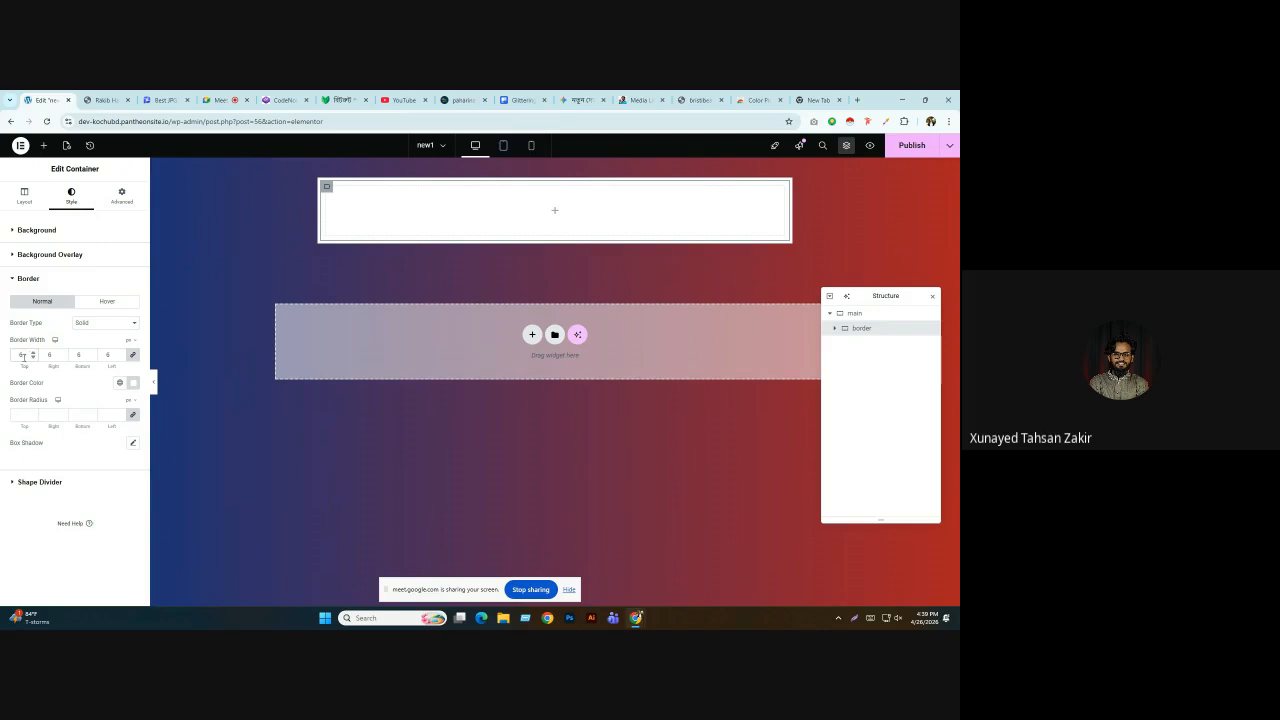
# Set the border container's corner radius to 15 px and compare the corners with the reference card.
pyautogui.click(105, 100)
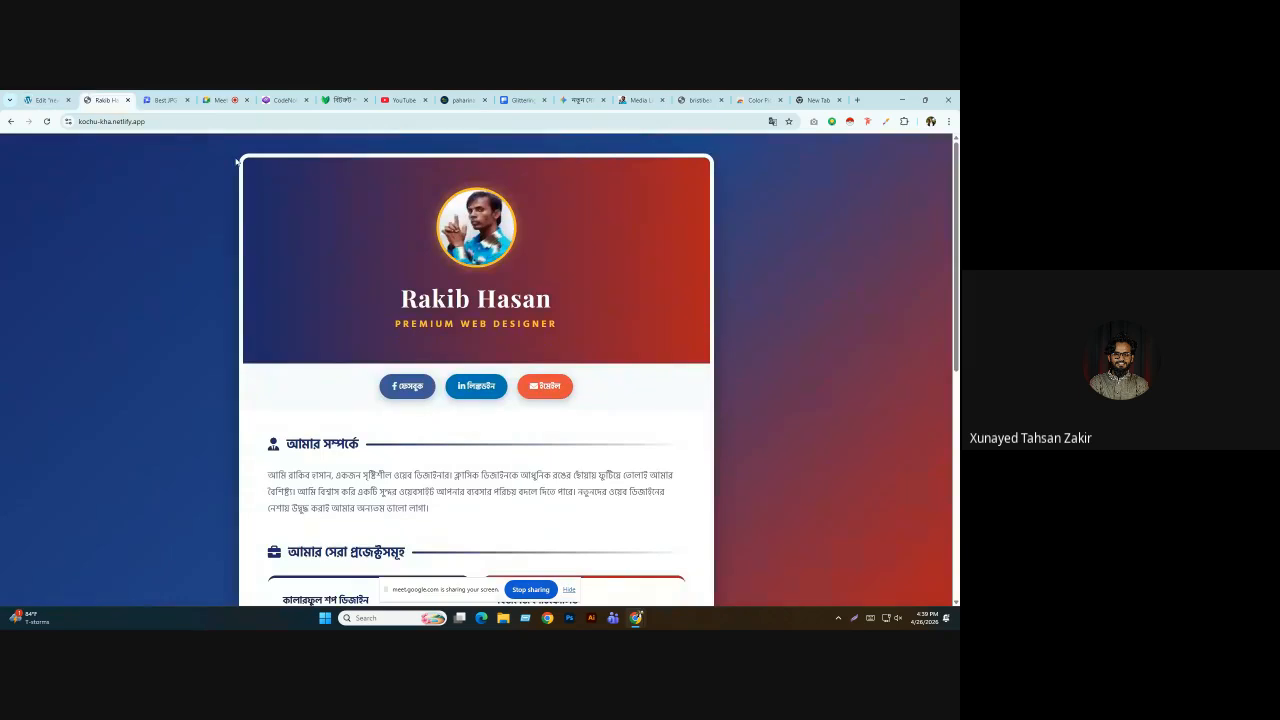
pyautogui.click(45, 100)
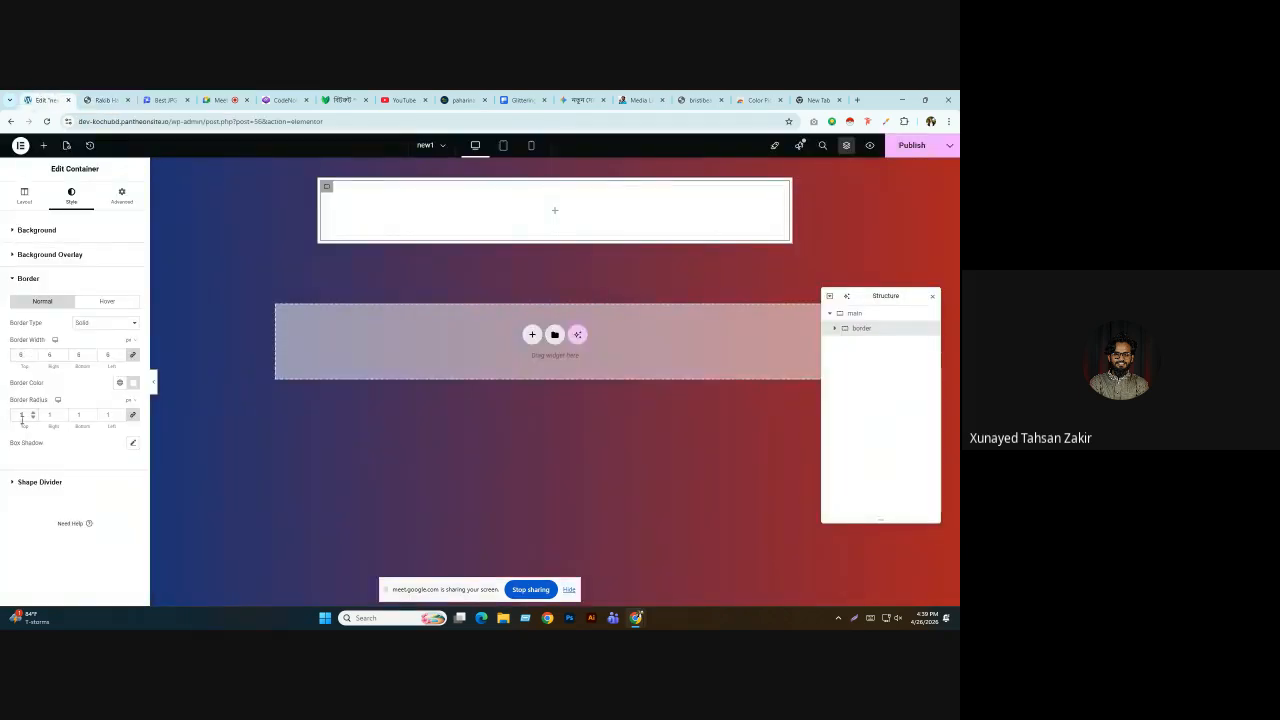
pyautogui.write('5')
pyautogui.click(118, 94)
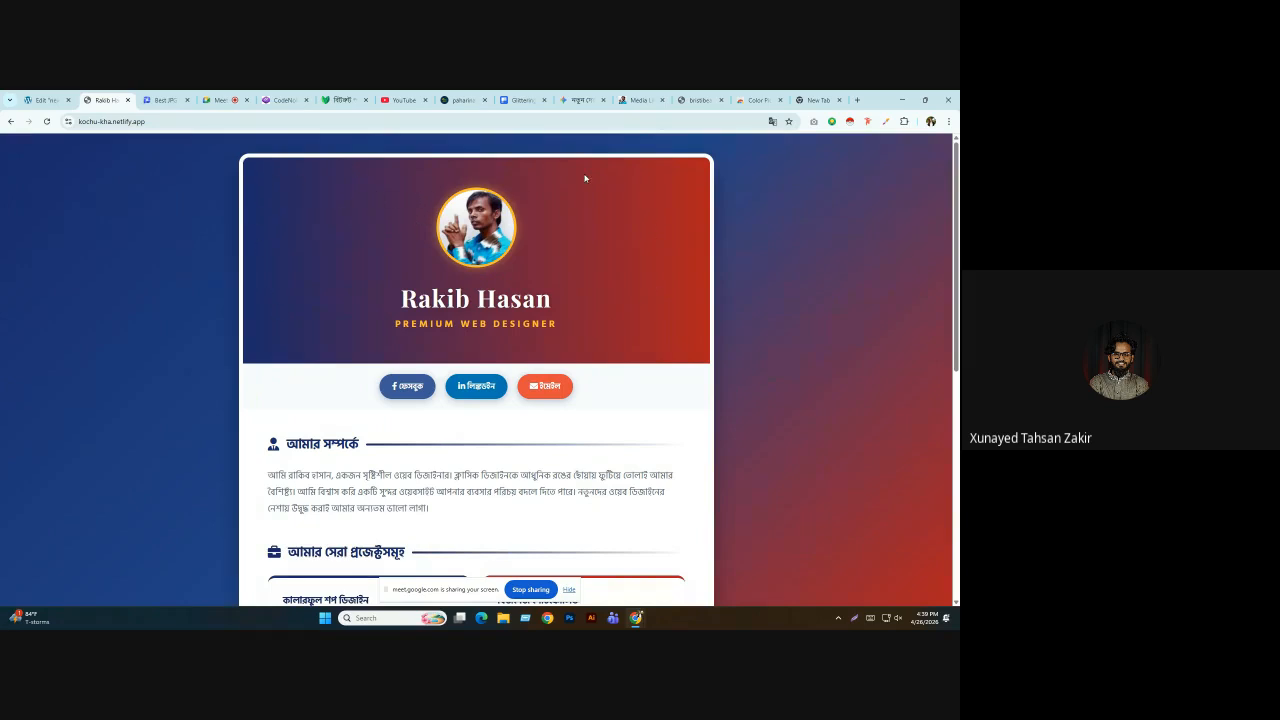
pyautogui.click(45, 100)
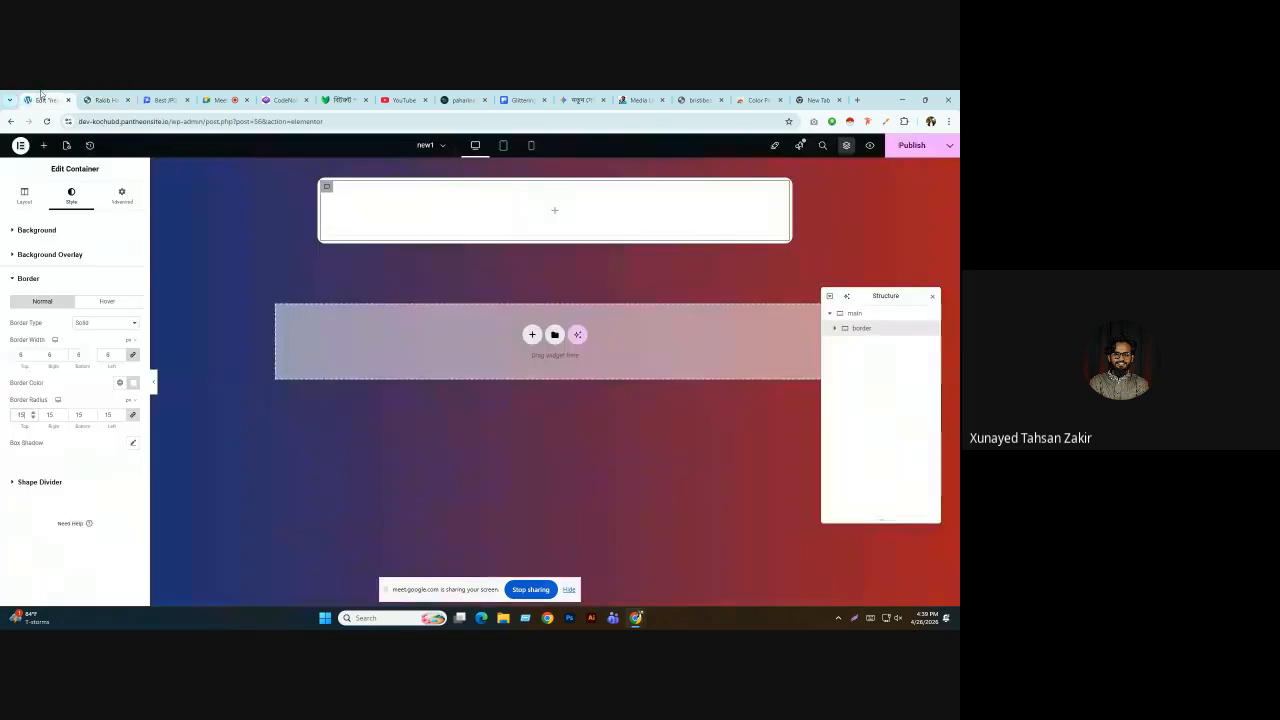
# Unlink the border container's margin and padding values, setting all of them to 0.
pyautogui.click(122, 196)
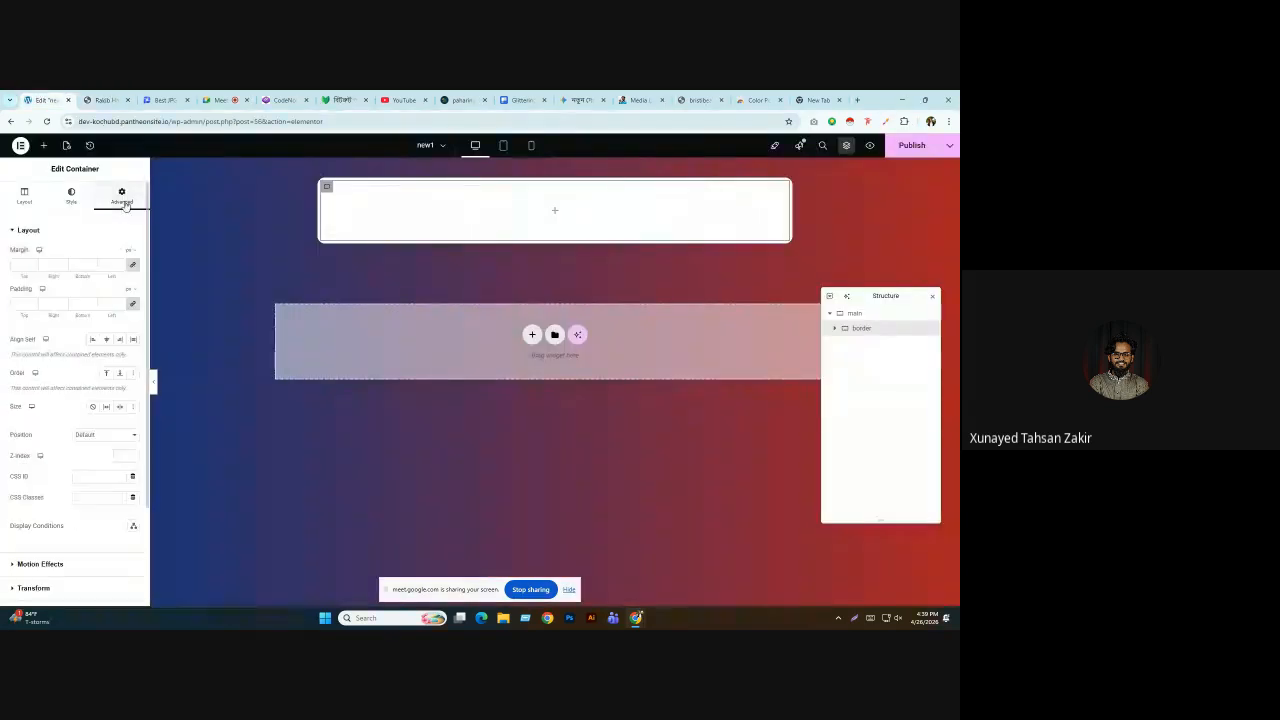
pyautogui.click(133, 265)
pyautogui.click(133, 304)
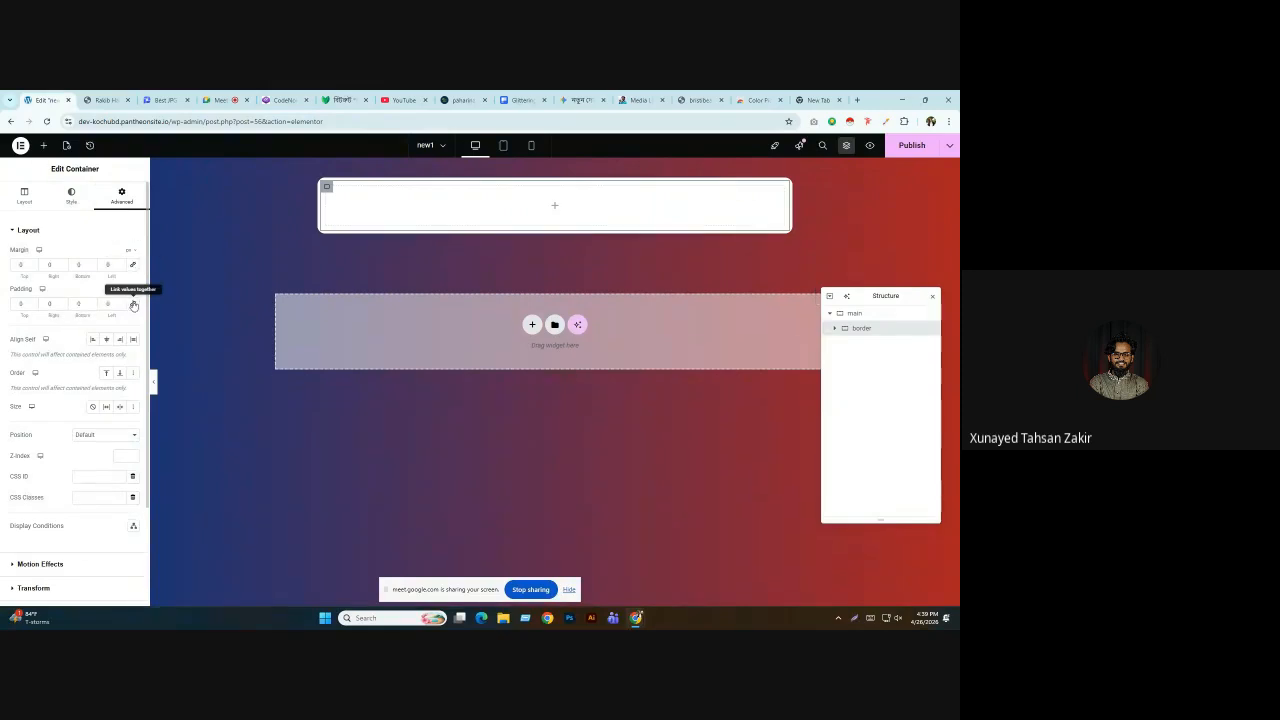
# Add a container inside the border container and rename it pic &details.
pyautogui.click(43, 145)
pyautogui.moveTo(42, 306); pyautogui.dragTo(409, 229)
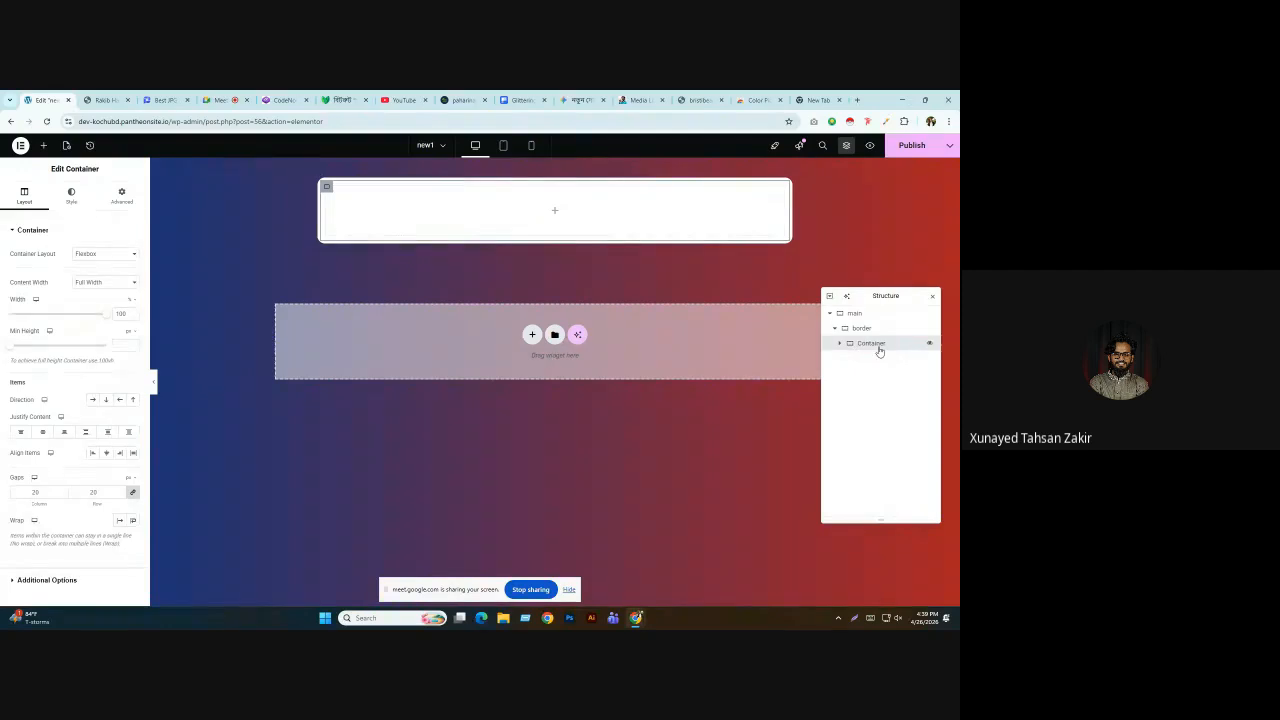
pyautogui.doubleClick(878, 346)
pyautogui.write('p')
pyautogui.write('s')
# Check the header on the reference page and set the pic &details container's background type to gradient.
pyautogui.click(105, 100)
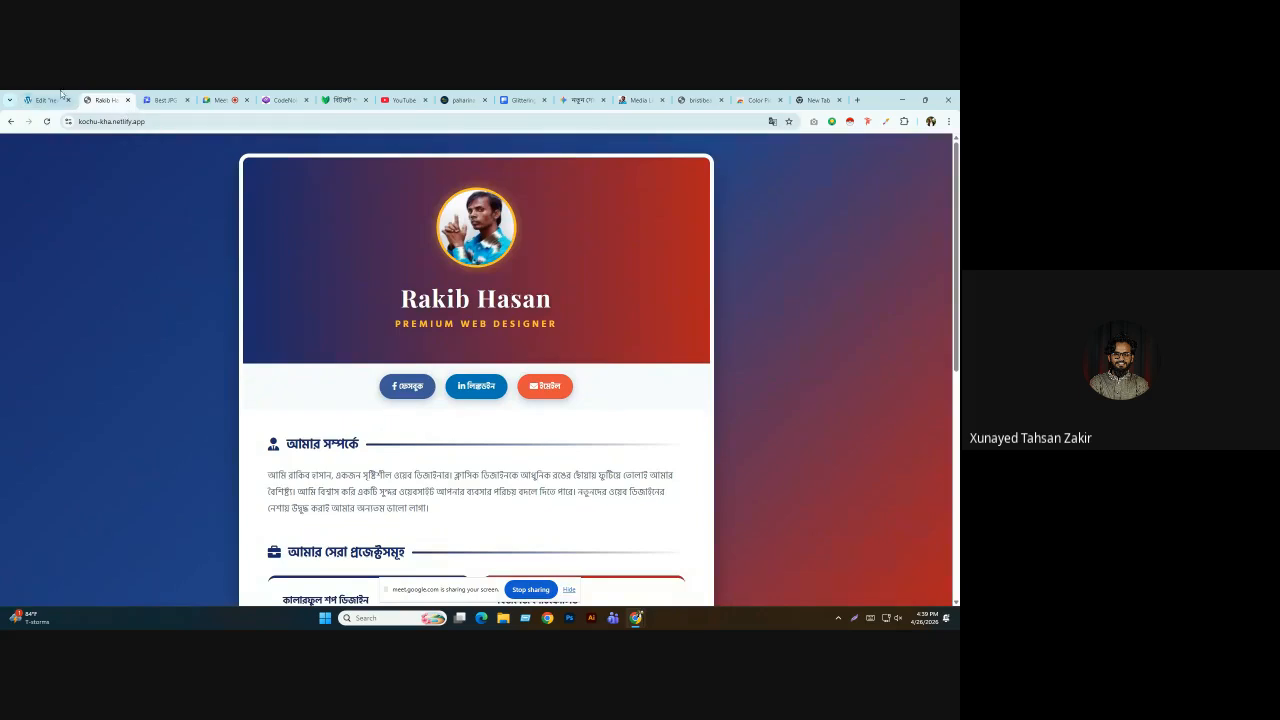
pyautogui.click(55, 99)
pyautogui.click(71, 195)
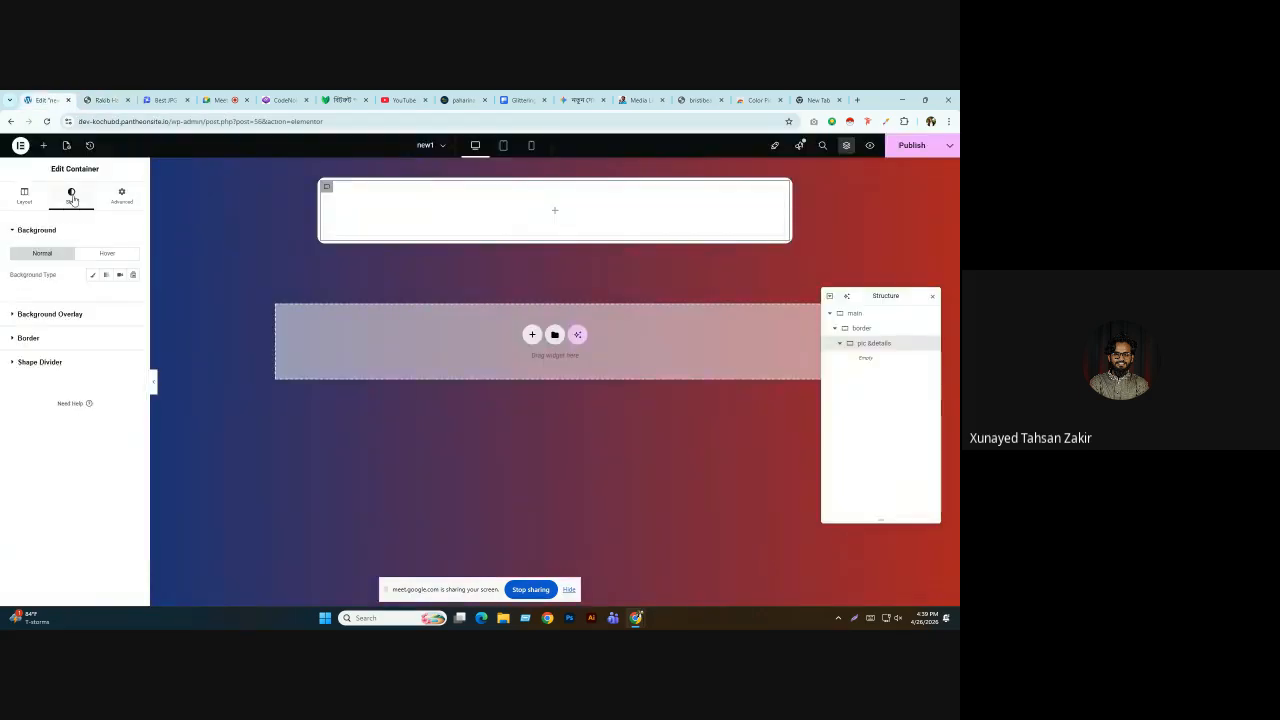
pyautogui.click(105, 274)
# Sample the dark blue of the reference header and apply #1d2a64 as the gradient's first color.
pyautogui.click(105, 100)
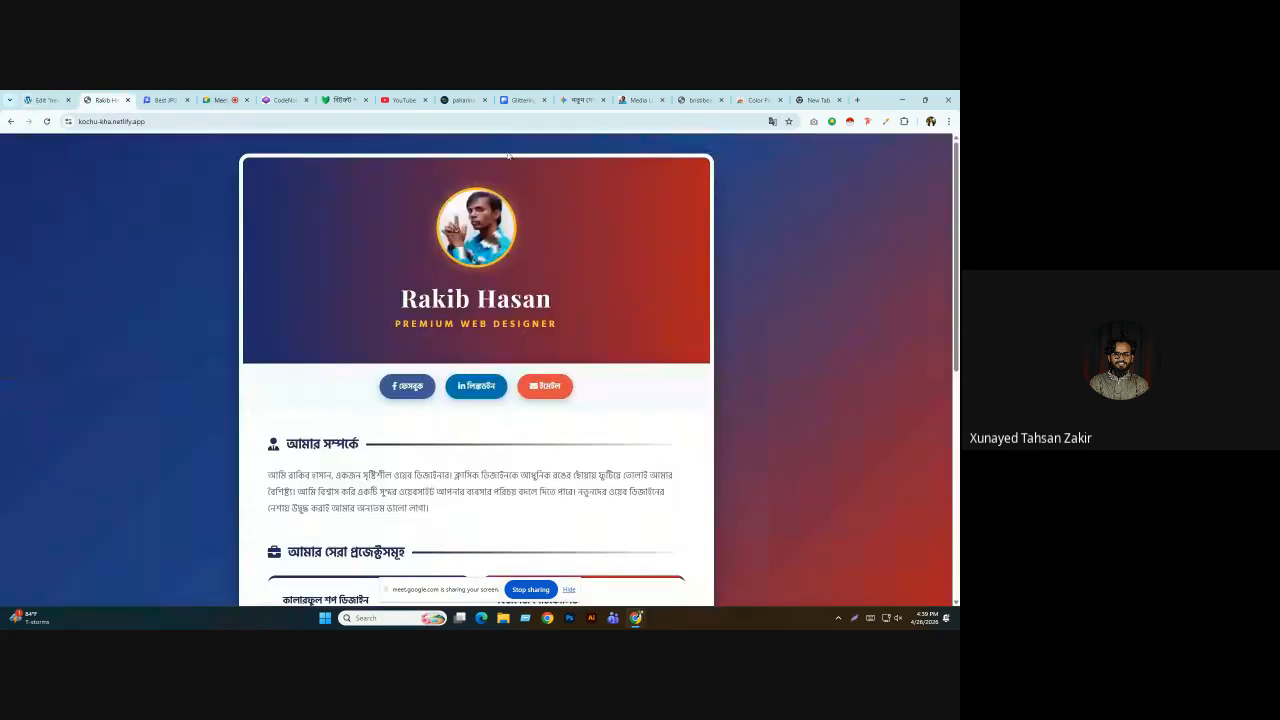
pyautogui.click(885, 121)
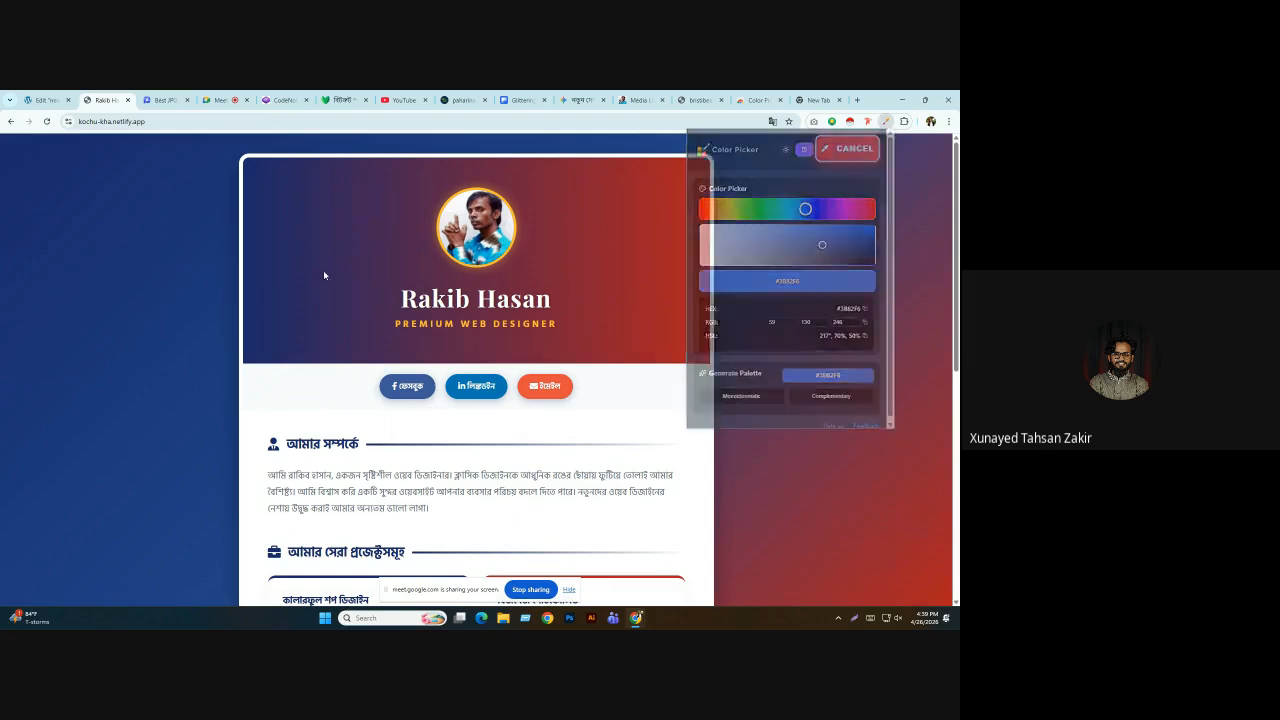
pyautogui.click(255, 252)
pyautogui.click(336, 279)
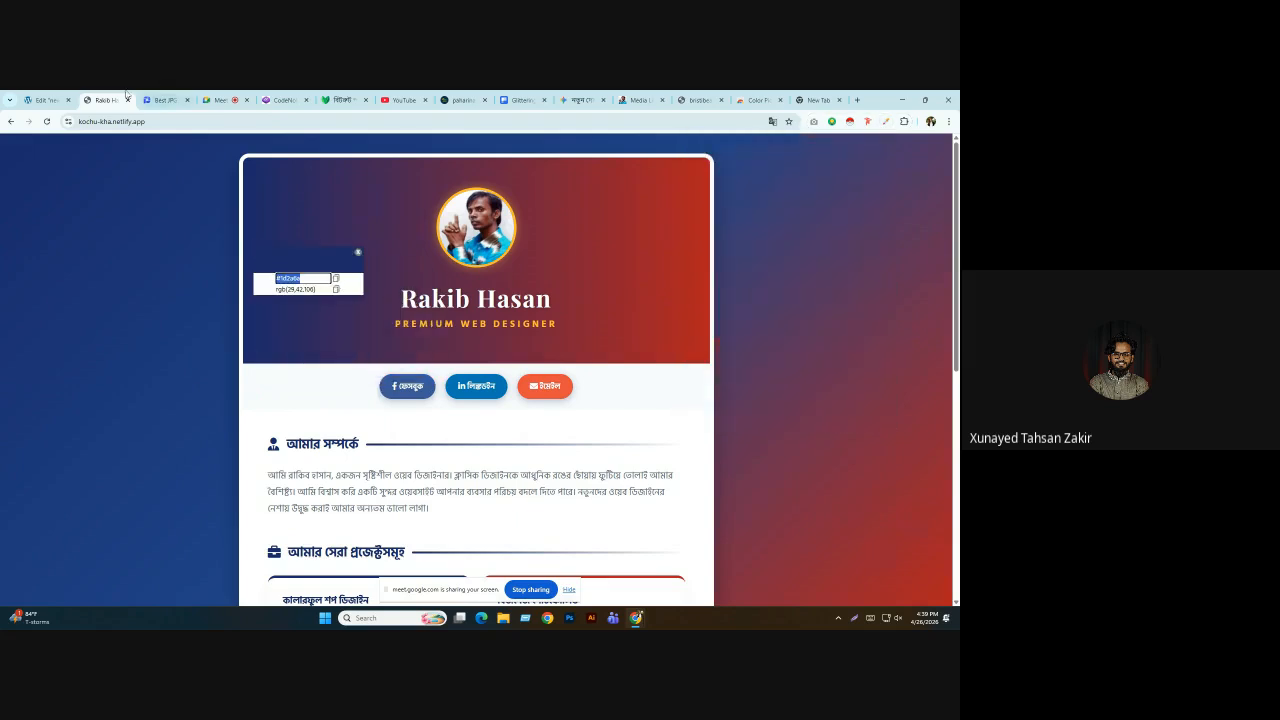
pyautogui.click(45, 100)
pyautogui.click(133, 345)
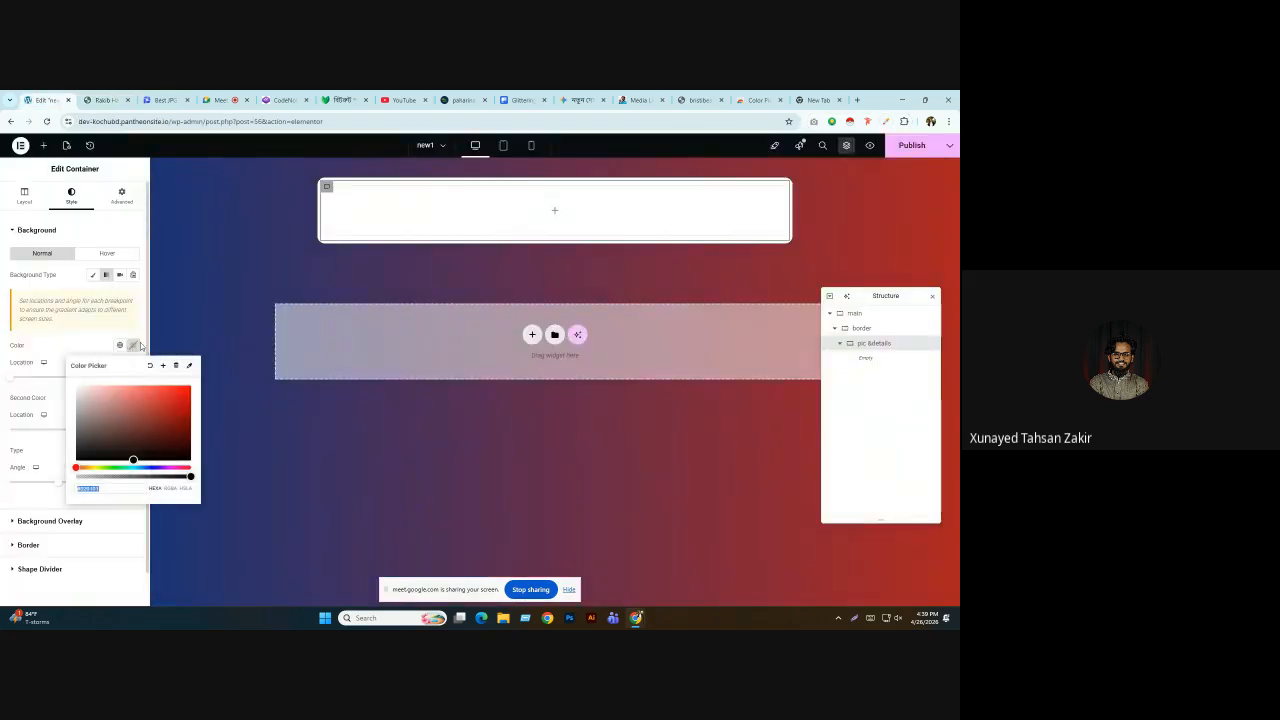
pyautogui.hotkey('ctrl', 'v')
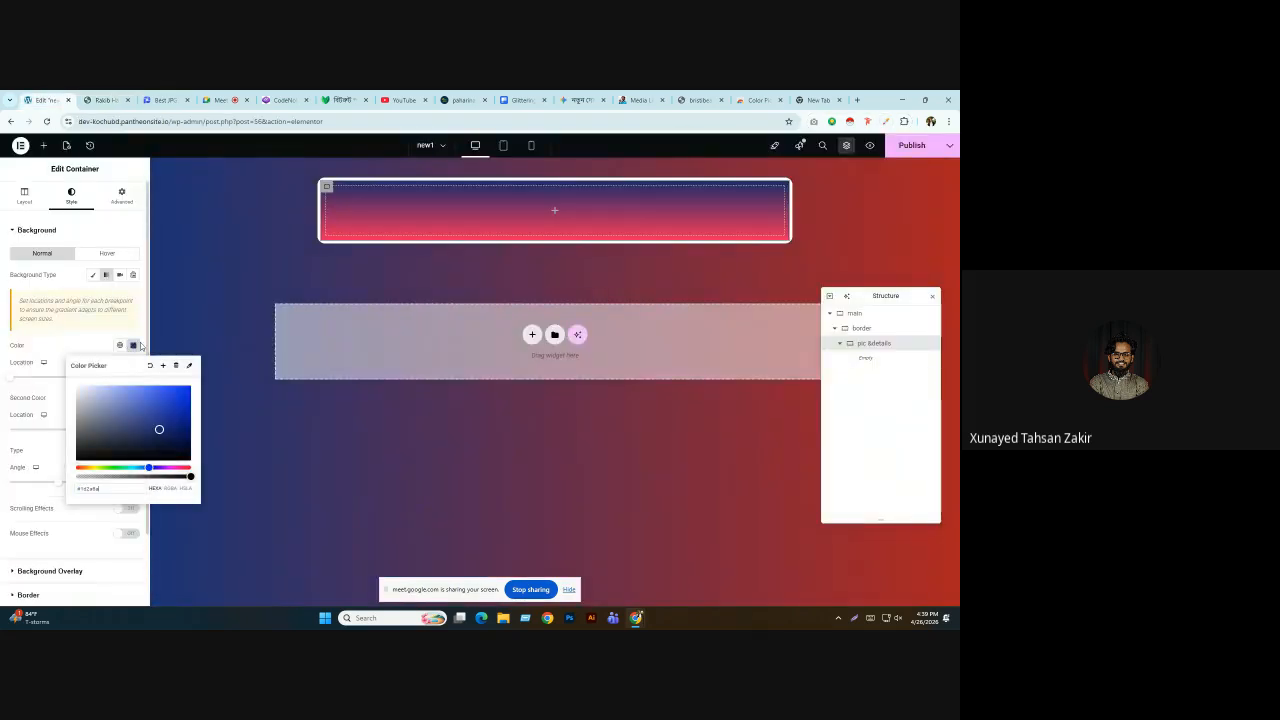
# Sample the red of the reference header, apply #aa1f22 as the gradient's second color, and return to the reference page.
pyautogui.click(104, 100)
pyautogui.click(885, 121)
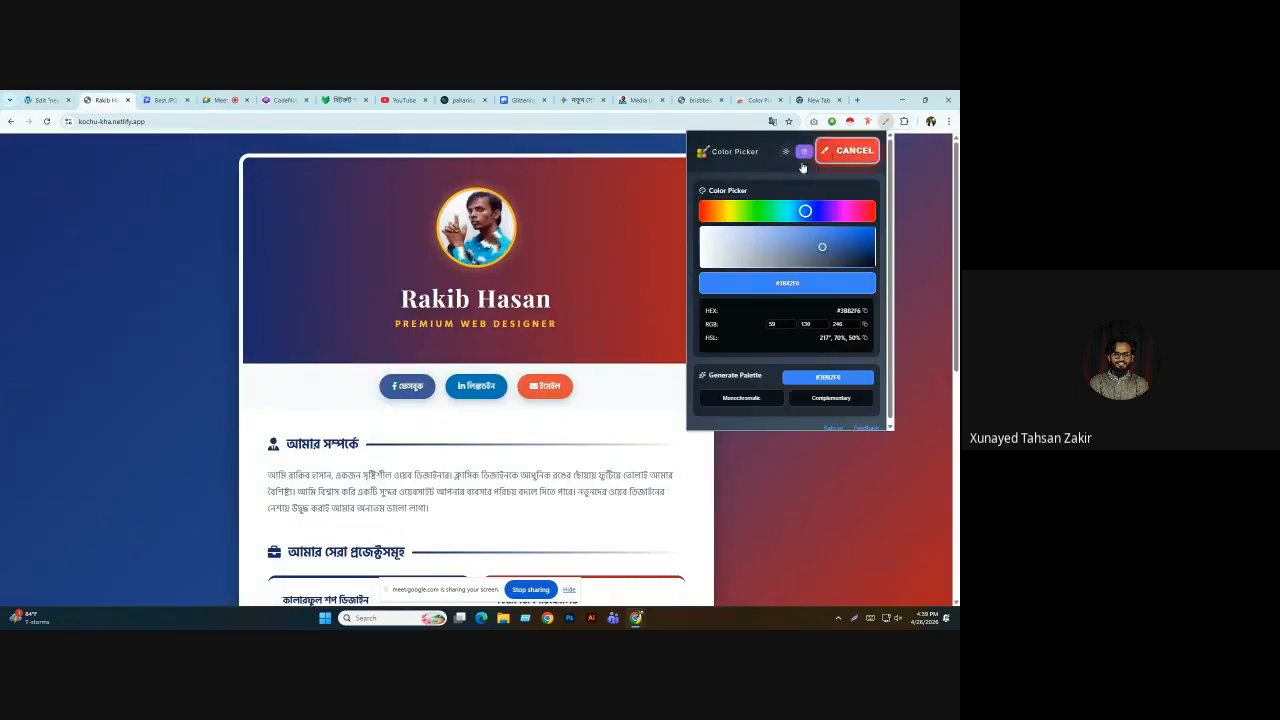
pyautogui.click(848, 151)
pyautogui.click(676, 252)
pyautogui.click(768, 272)
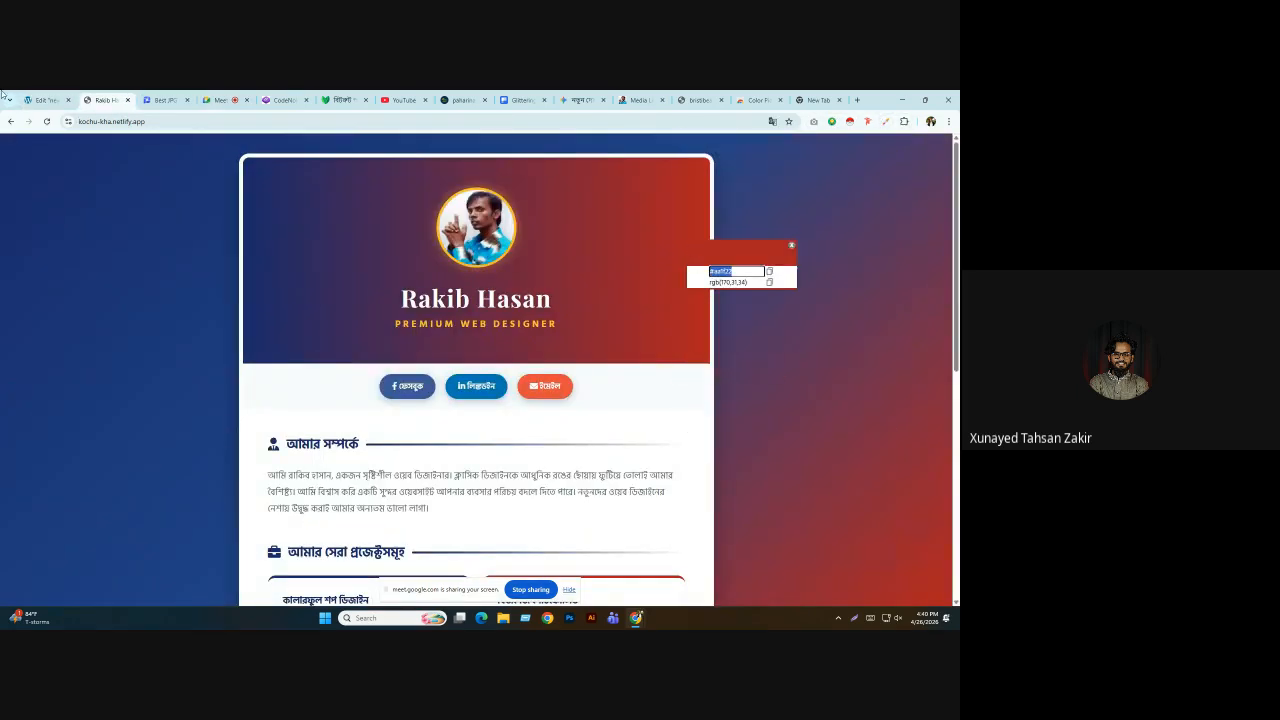
pyautogui.click(36, 96)
pyautogui.click(98, 519)
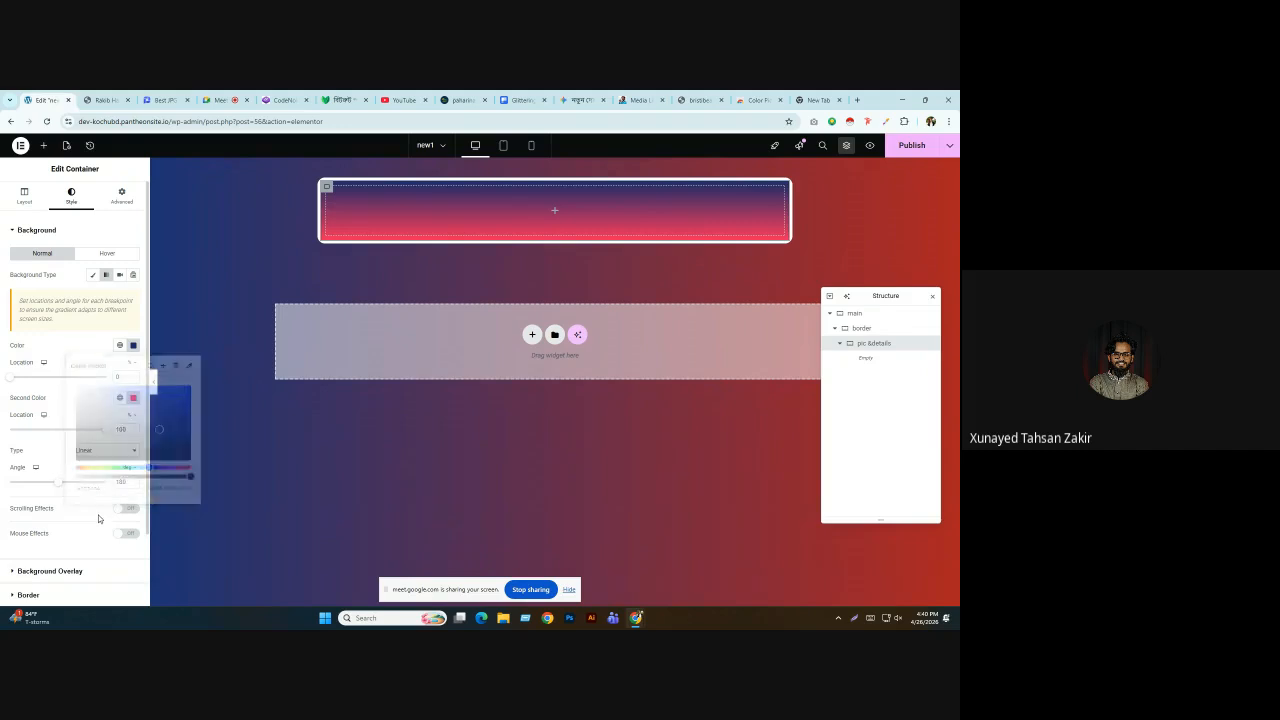
pyautogui.click(131, 401)
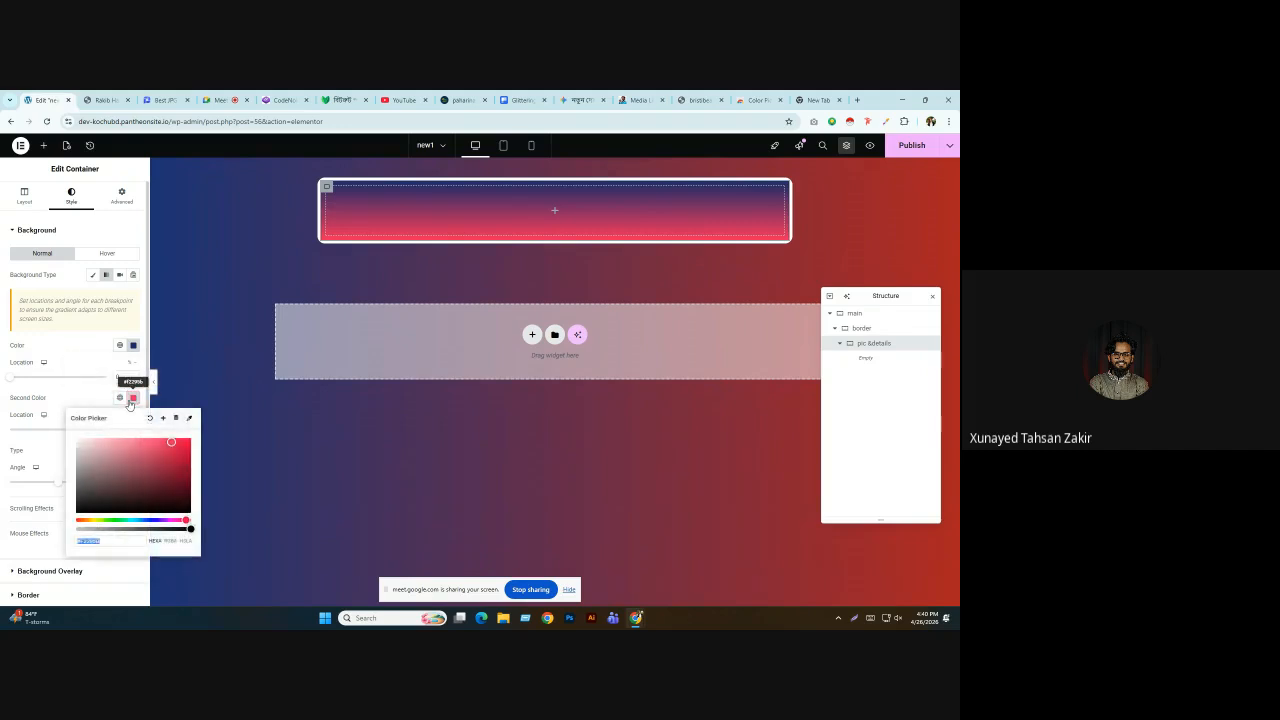
pyautogui.hotkey('ctrl', 'v')
pyautogui.click(131, 399)
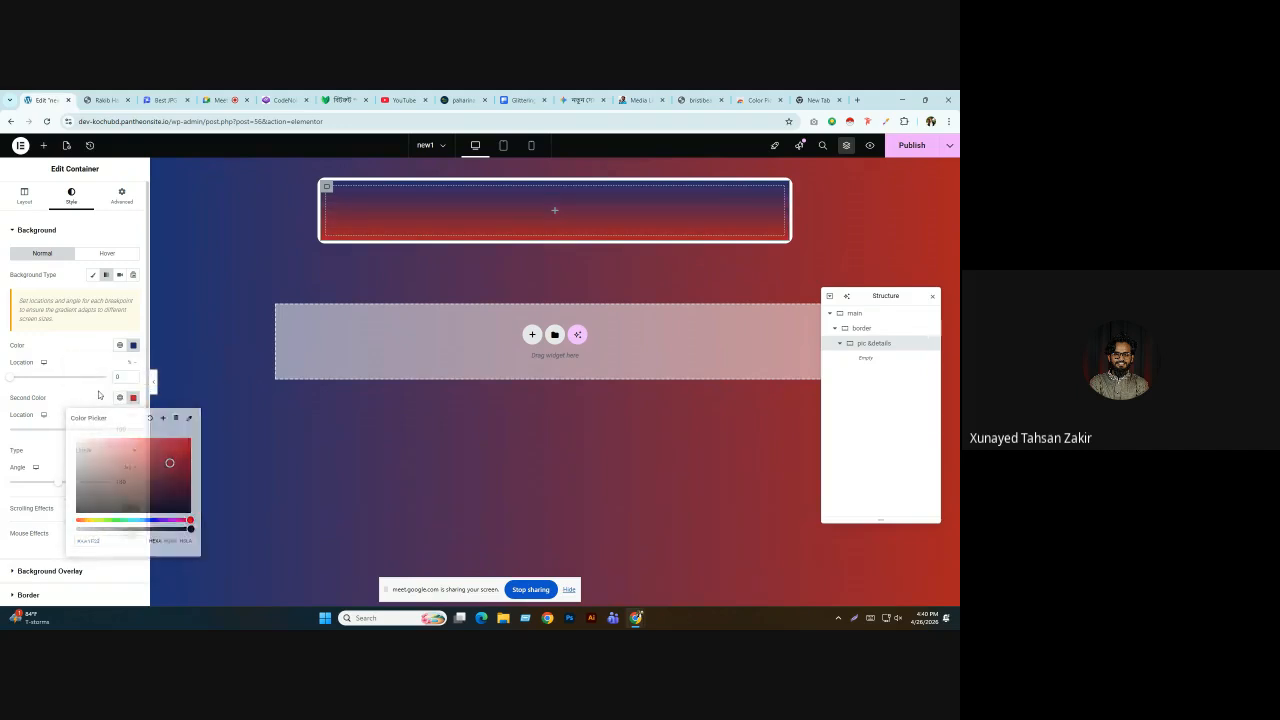
pyautogui.click(100, 100)
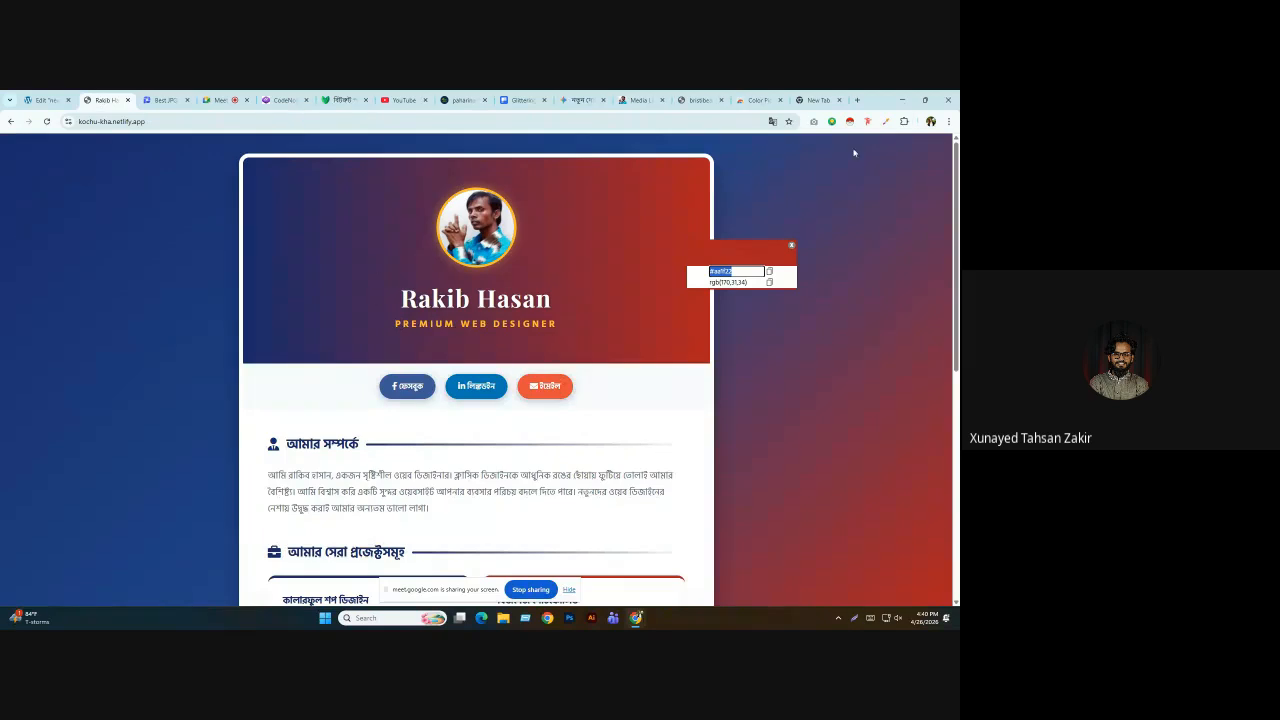
# Set the pic &details container's gradient angle to 90 degrees and compare the header with the reference page.
pyautogui.click(791, 245)
pyautogui.click(52, 100)
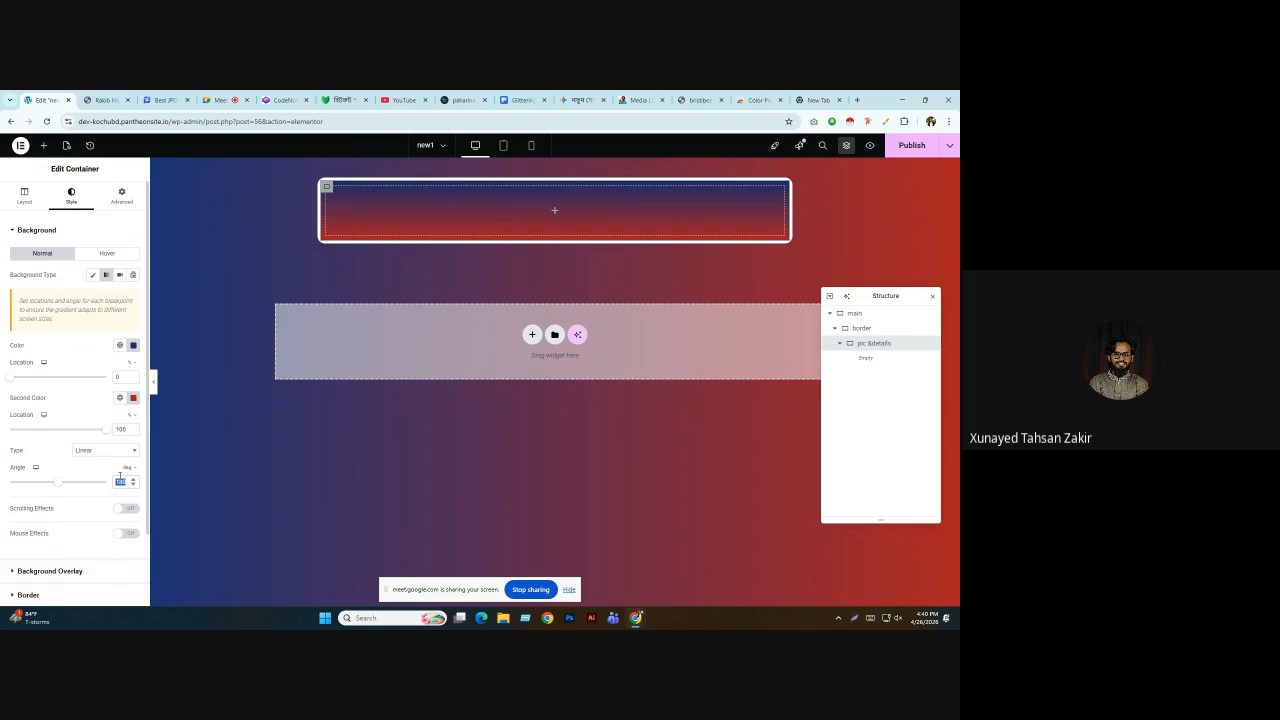
pyautogui.write('90')
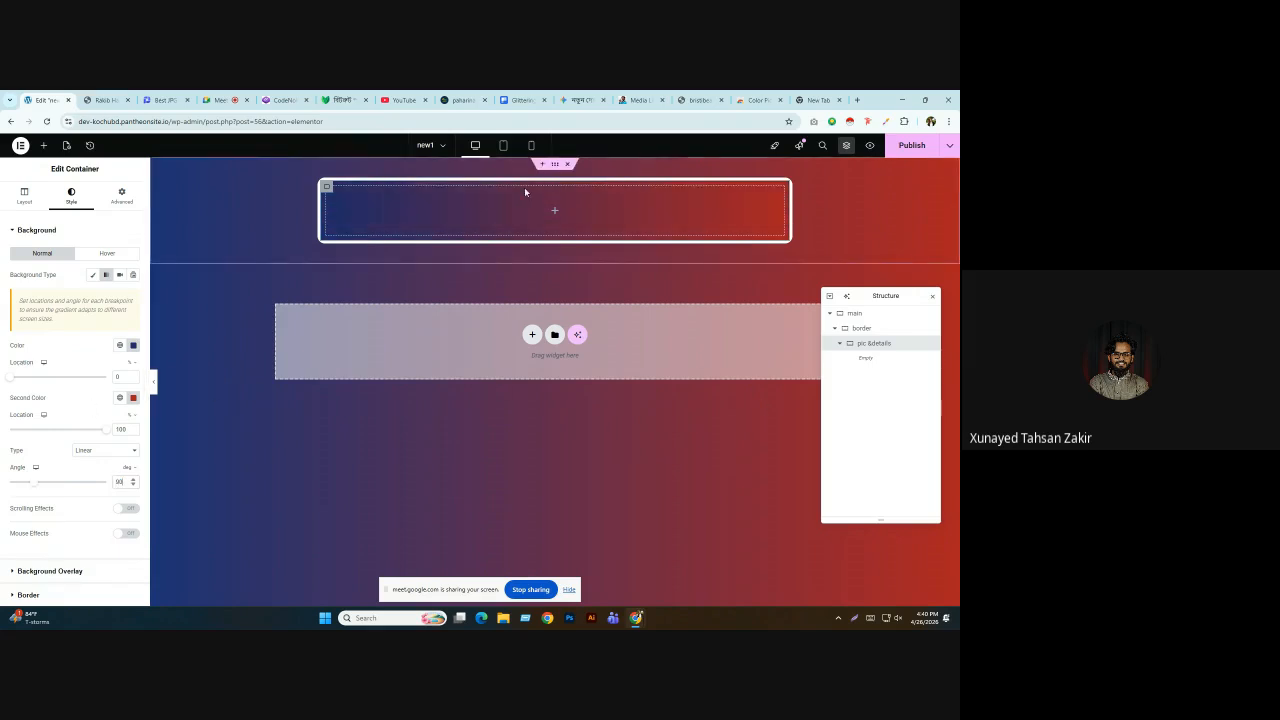
pyautogui.click(105, 100)
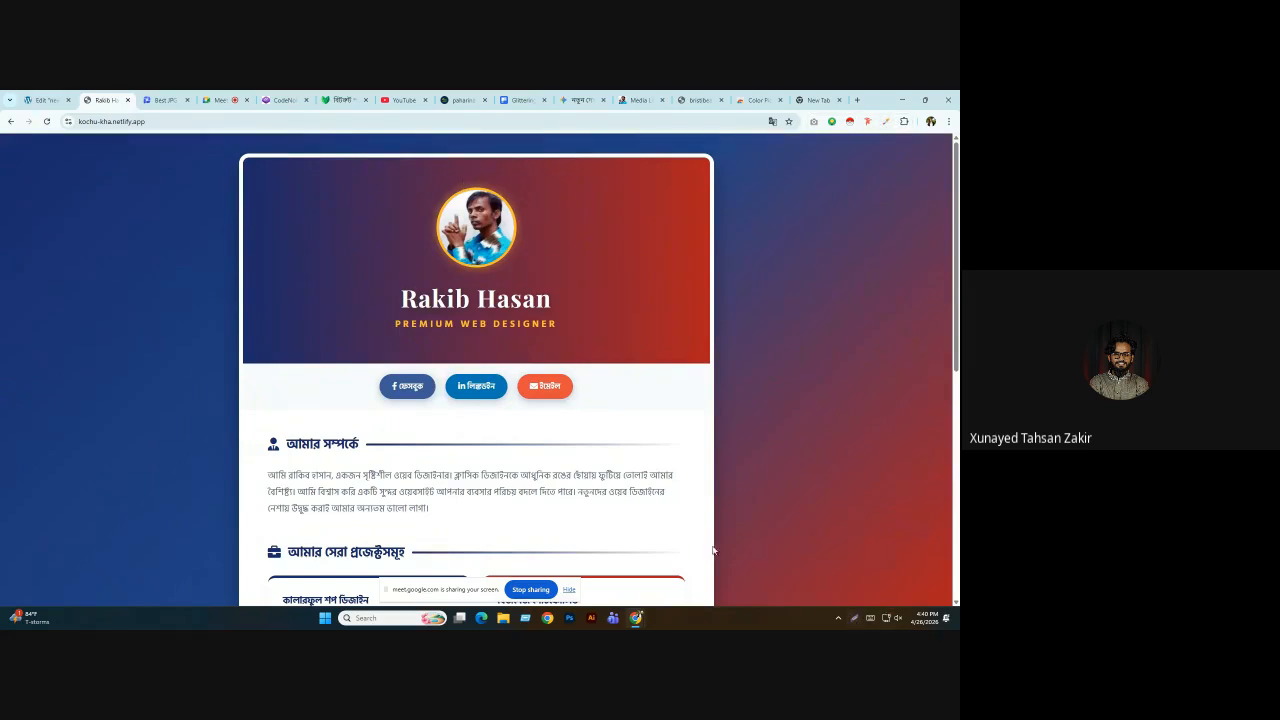
pyautogui.click(45, 100)
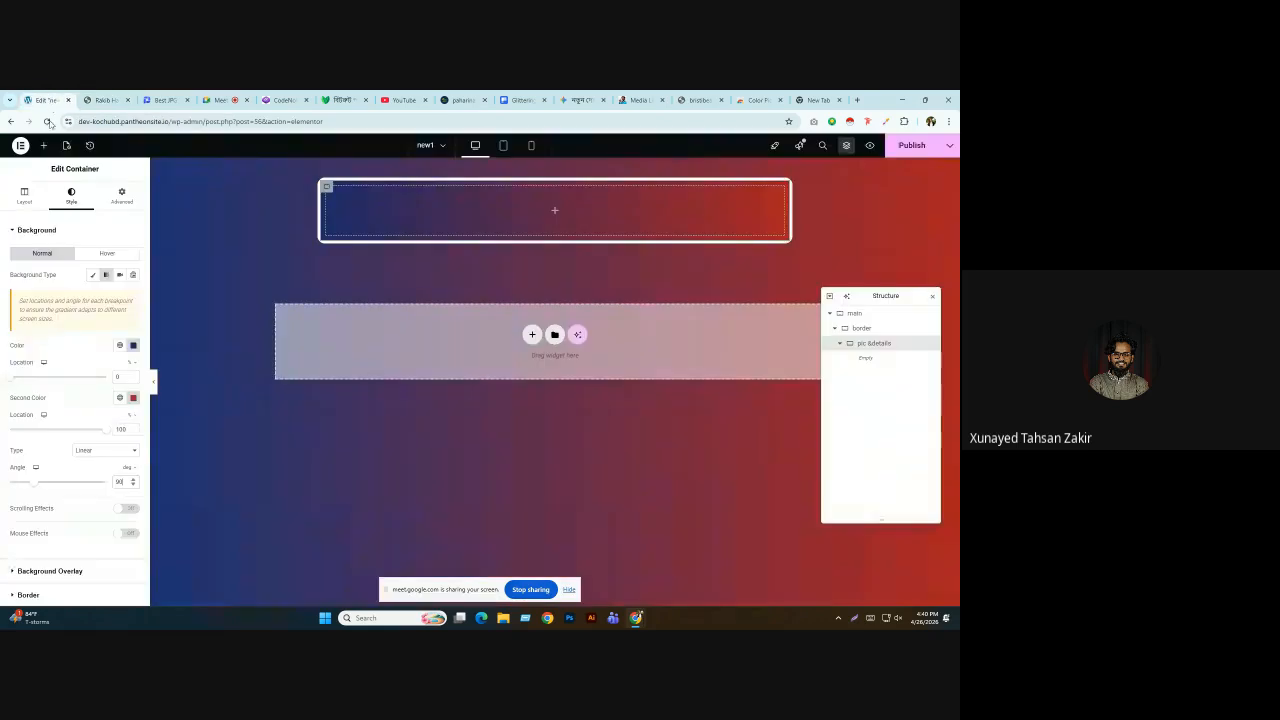
# Unlink the pic &details container's padding and set it to 45 px top, 55 px bottom and 0 at the sides.
pyautogui.click(121, 197)
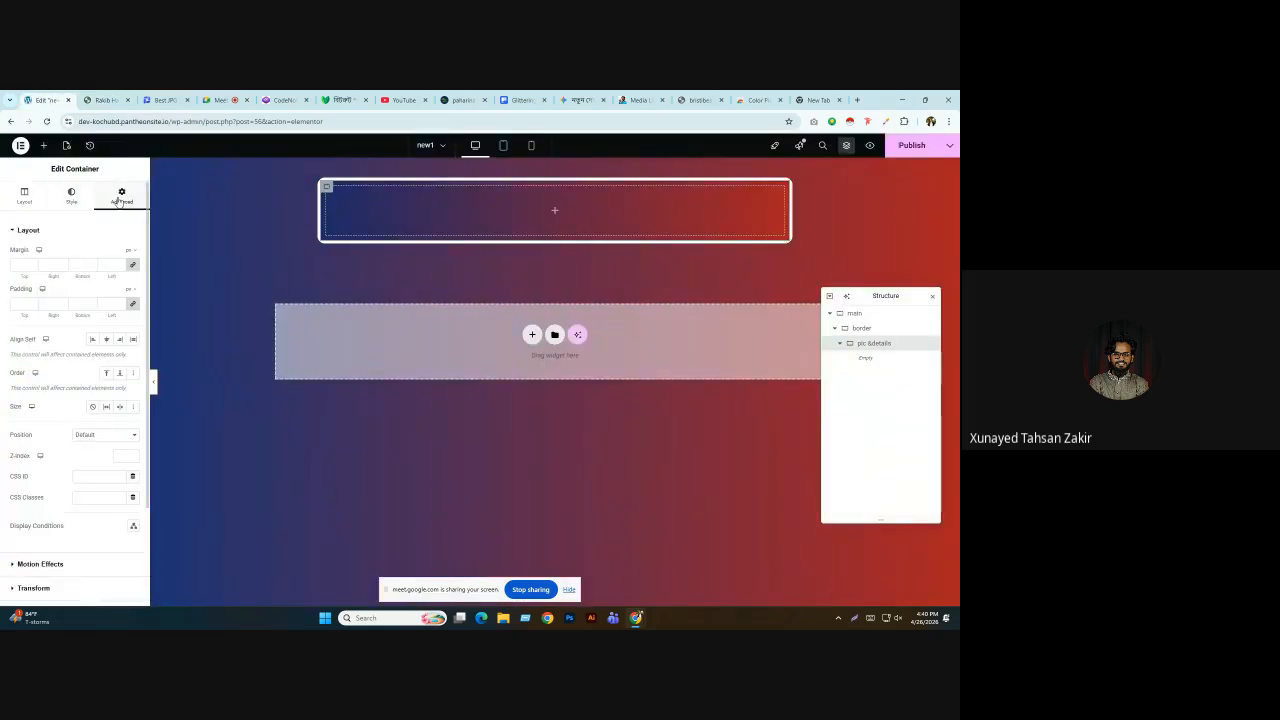
pyautogui.click(132, 304)
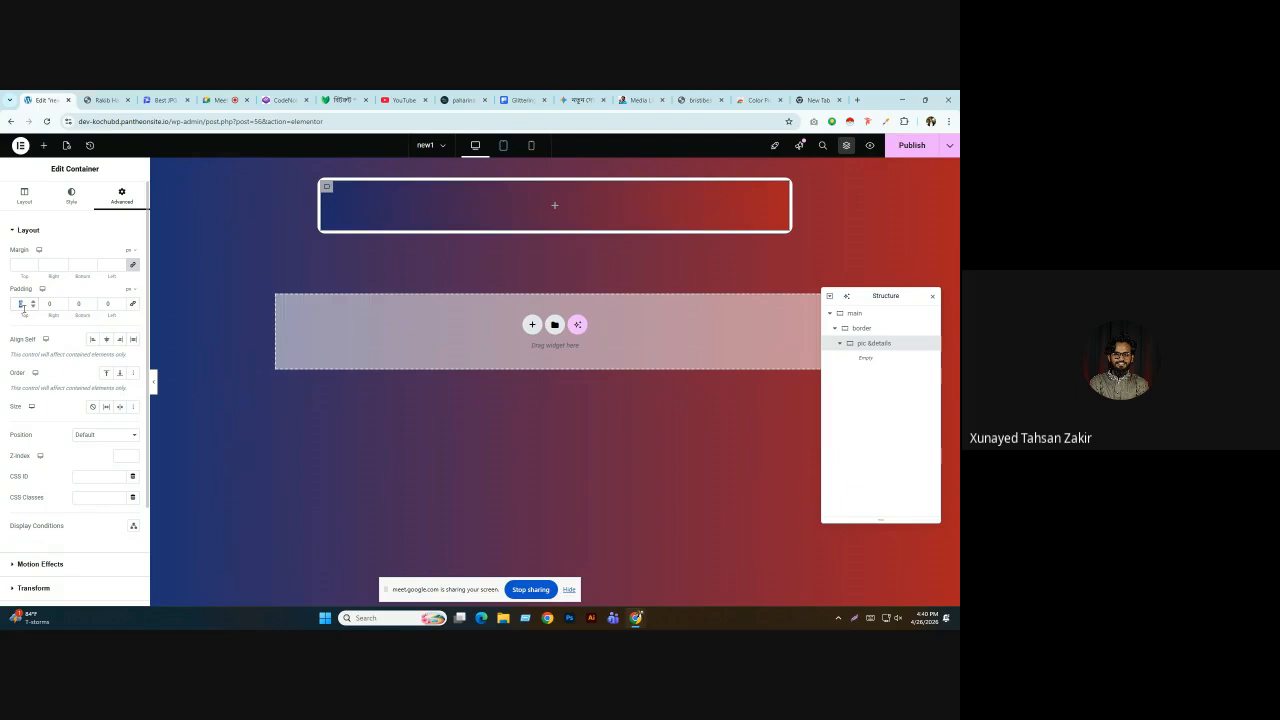
pyautogui.write('45')
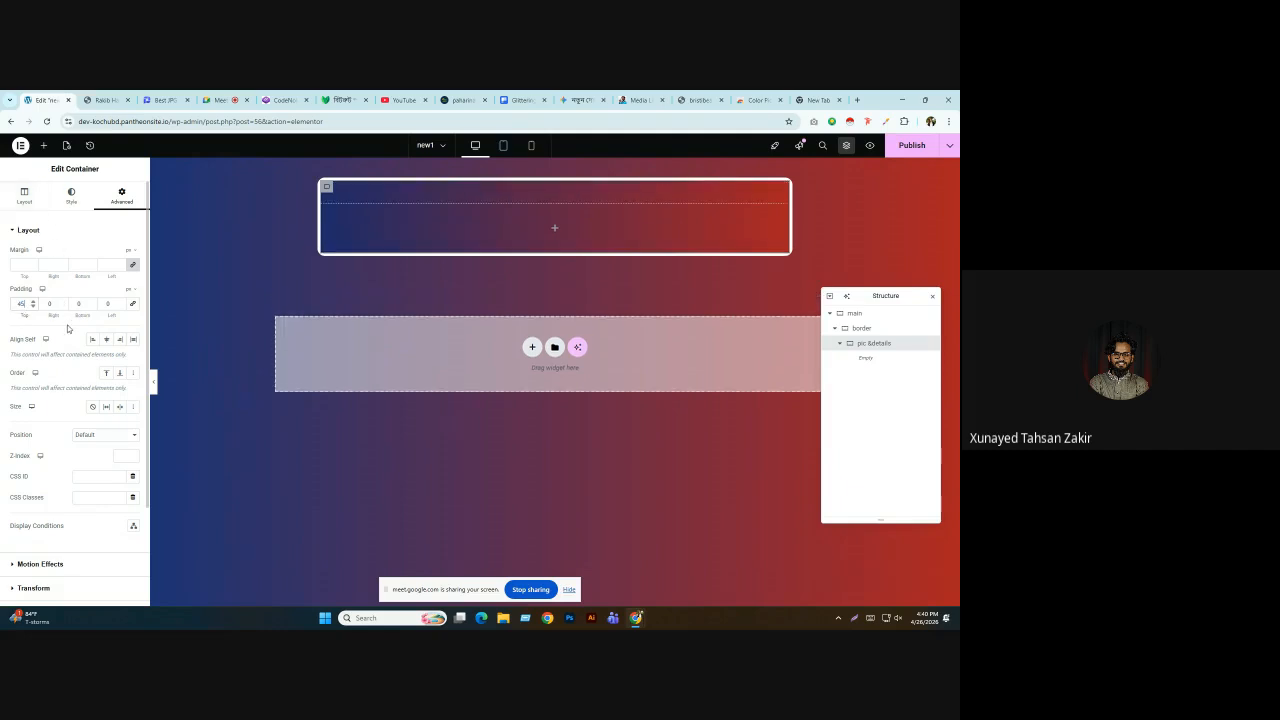
pyautogui.click(77, 303)
pyautogui.write('55')
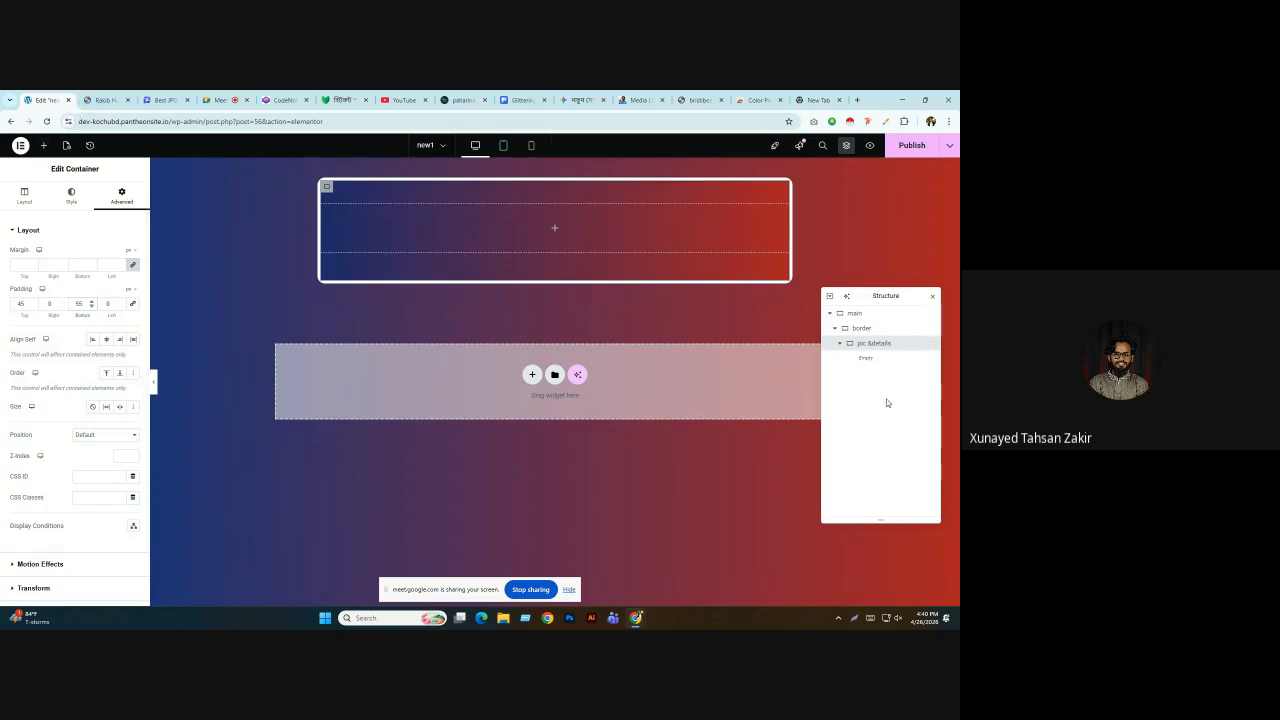
# Add an Image widget inside the pic &details container, choose cropped-images.jpg from the media library and set its resolution to Full.
pyautogui.click(43, 145)
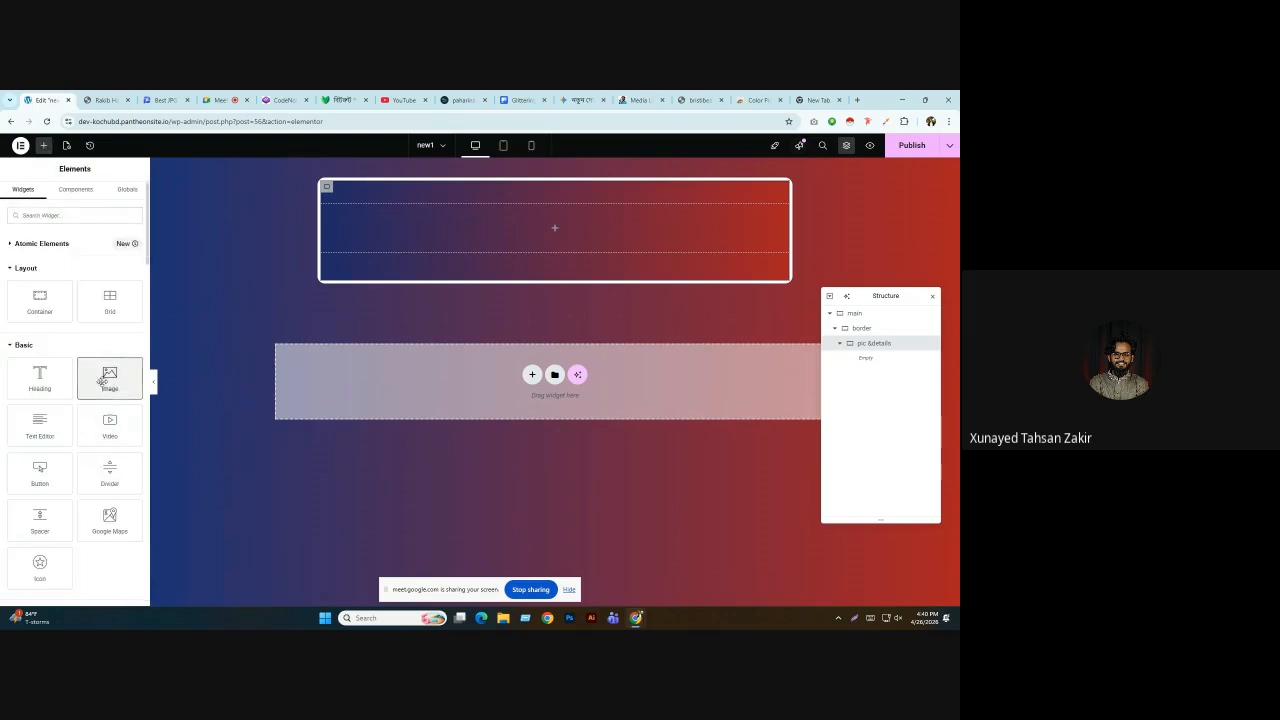
pyautogui.moveTo(108, 378); pyautogui.dragTo(501, 255)
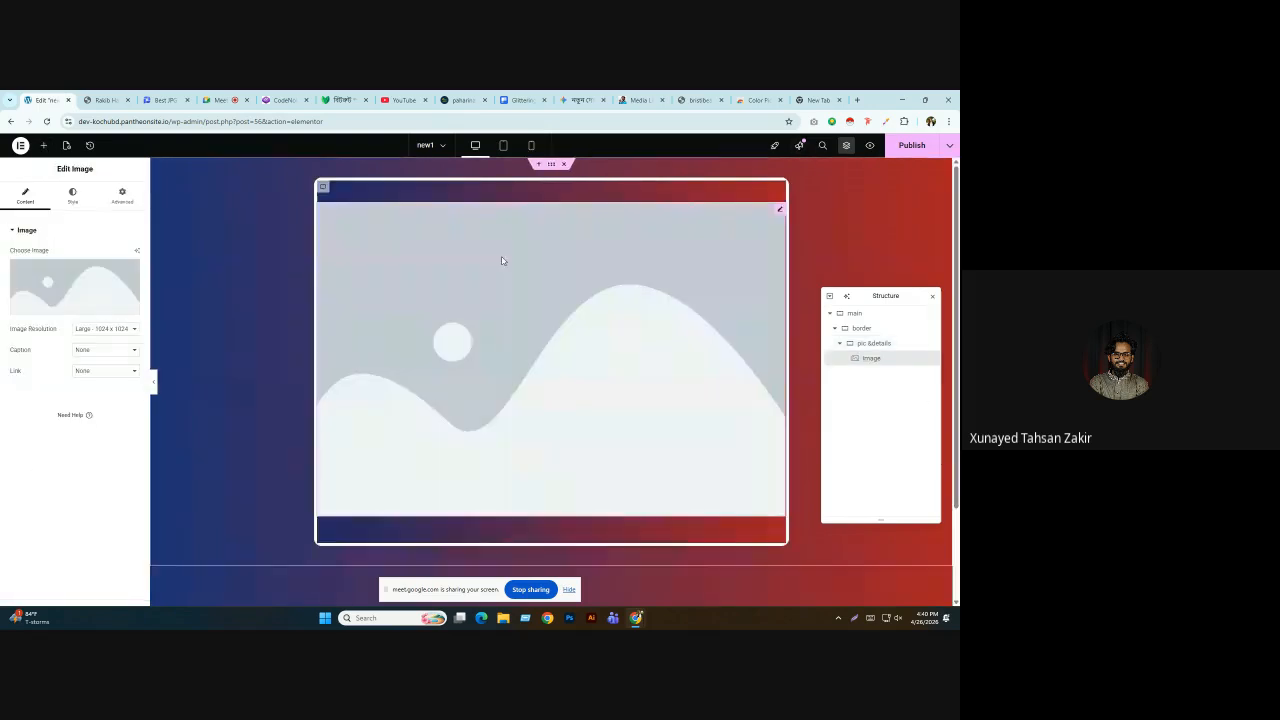
pyautogui.click(47, 286)
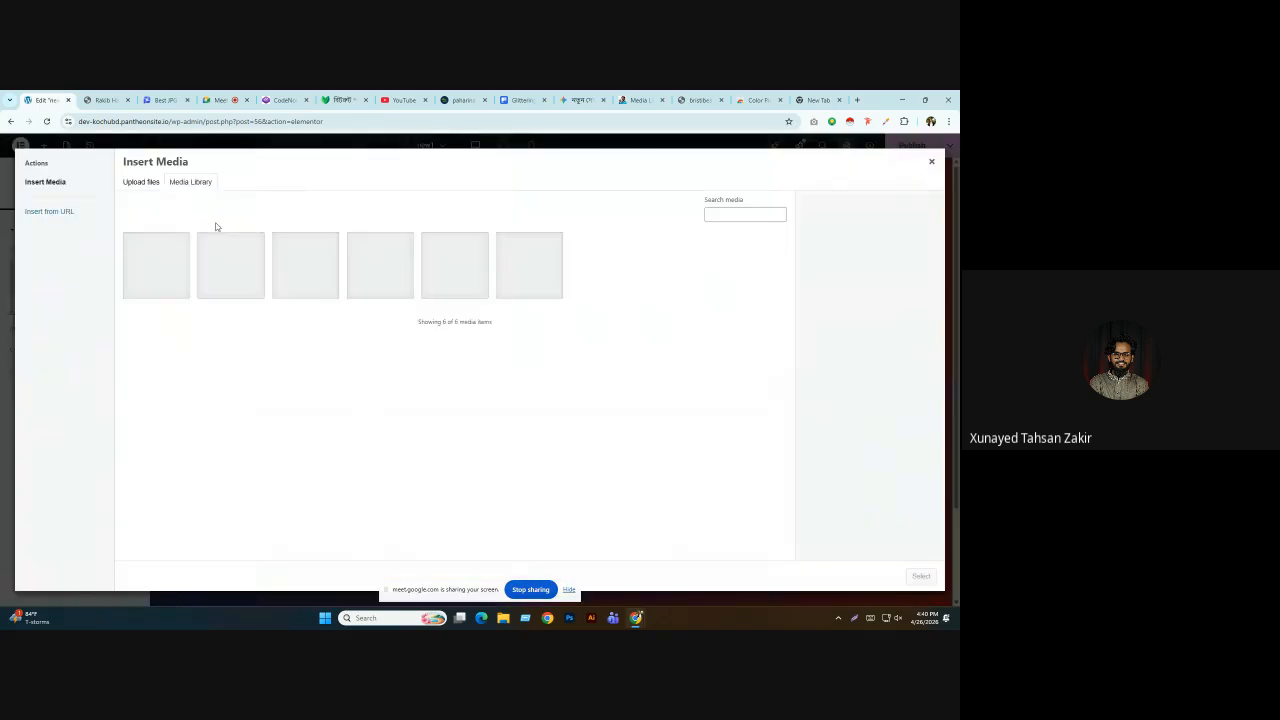
pyautogui.click(457, 262)
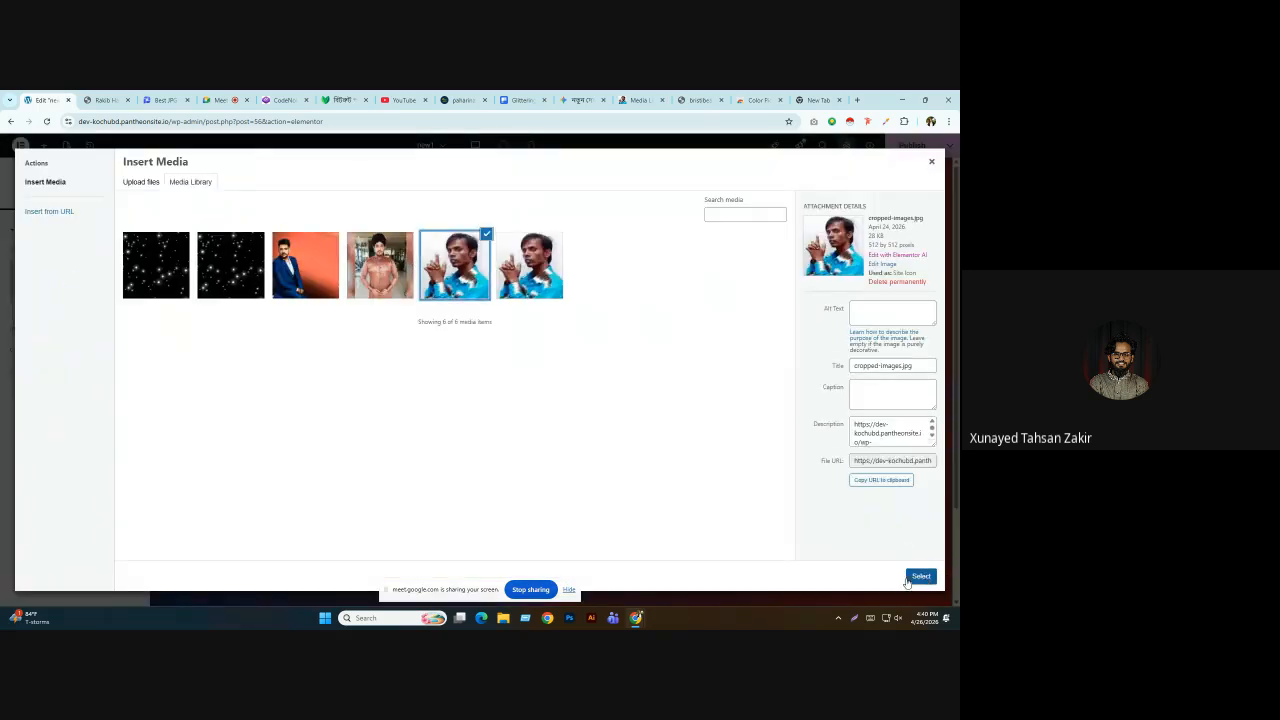
pyautogui.click(918, 577)
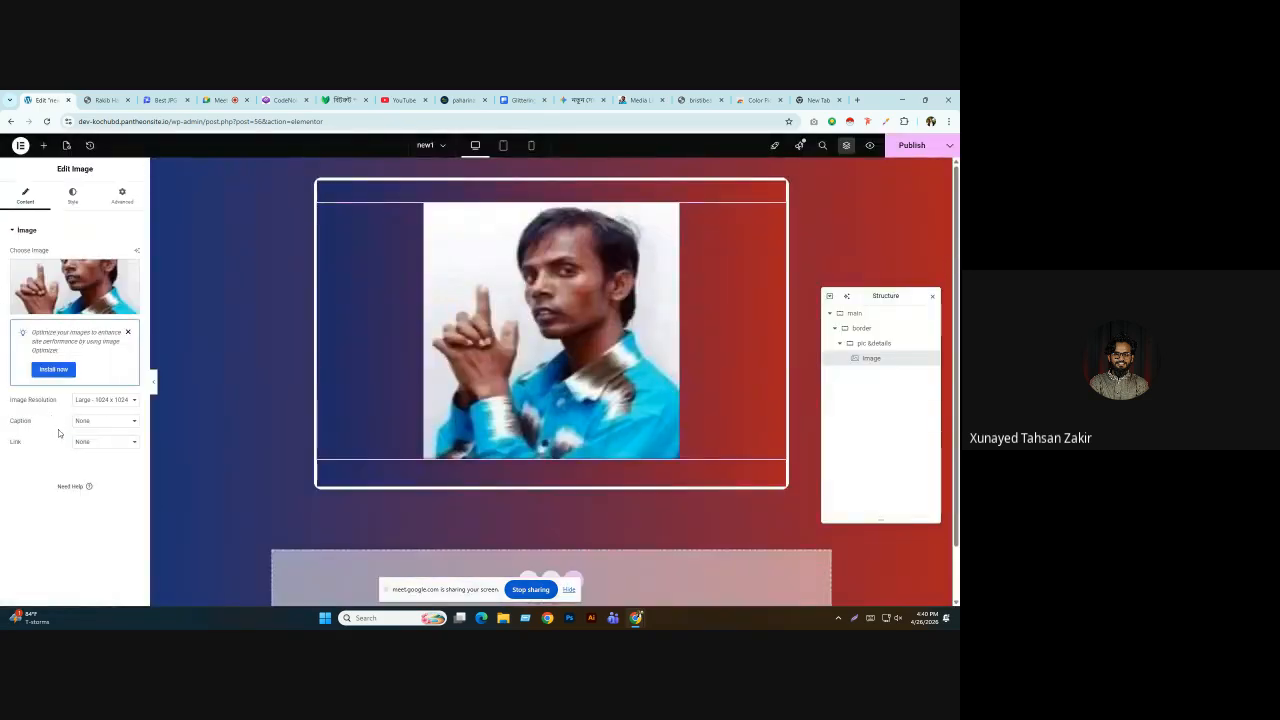
pyautogui.click(100, 401)
pyautogui.click(100, 485)
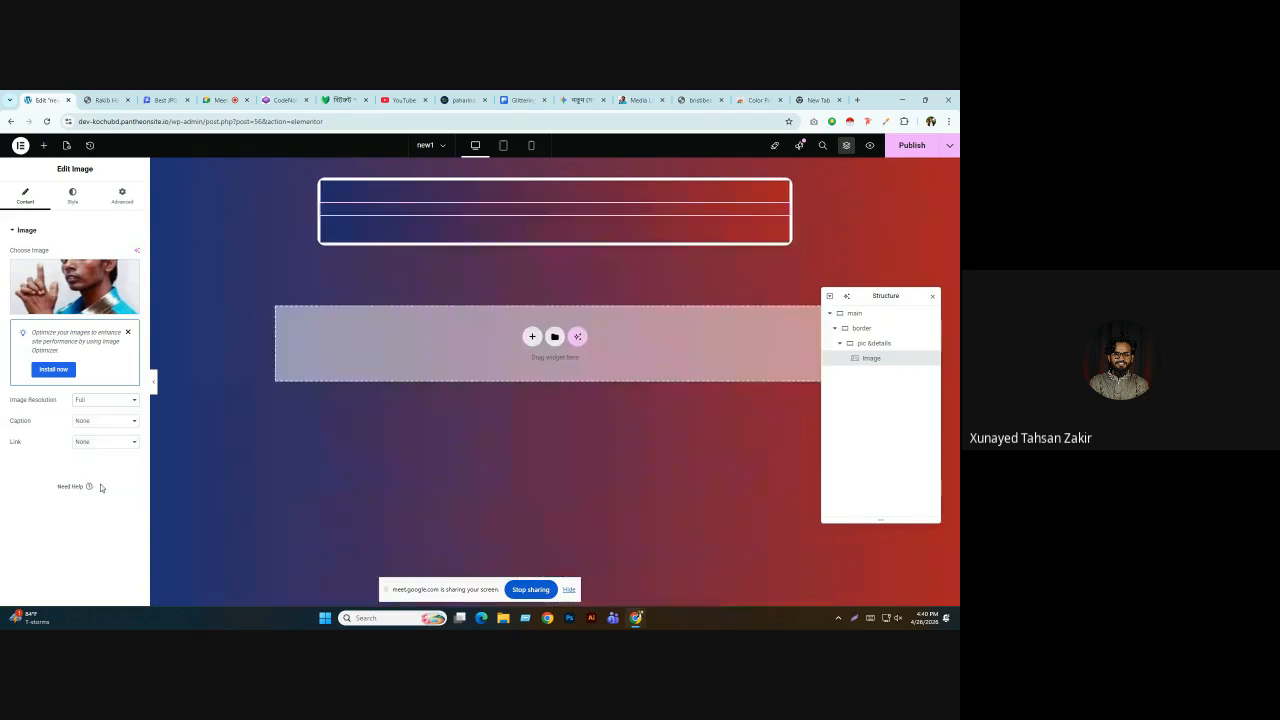
# Center the profile image, check its size on the reference page and set its width to 18%.
pyautogui.click(72, 195)
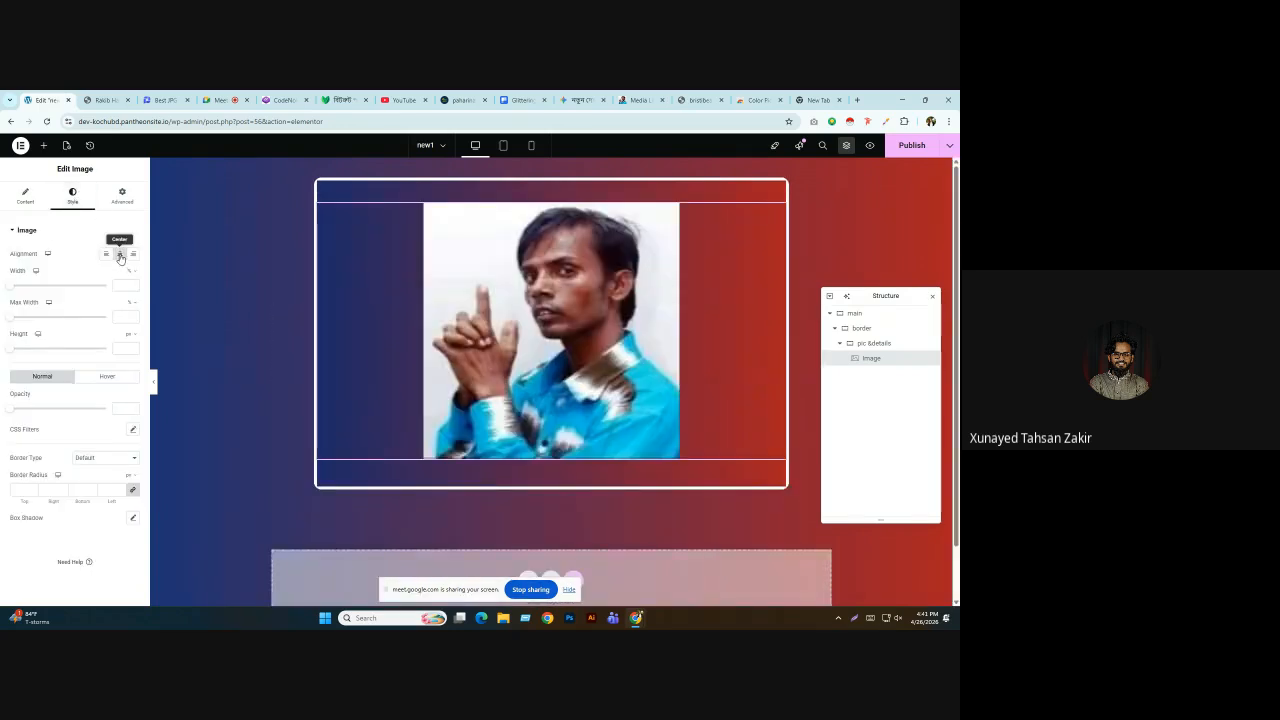
pyautogui.click(105, 100)
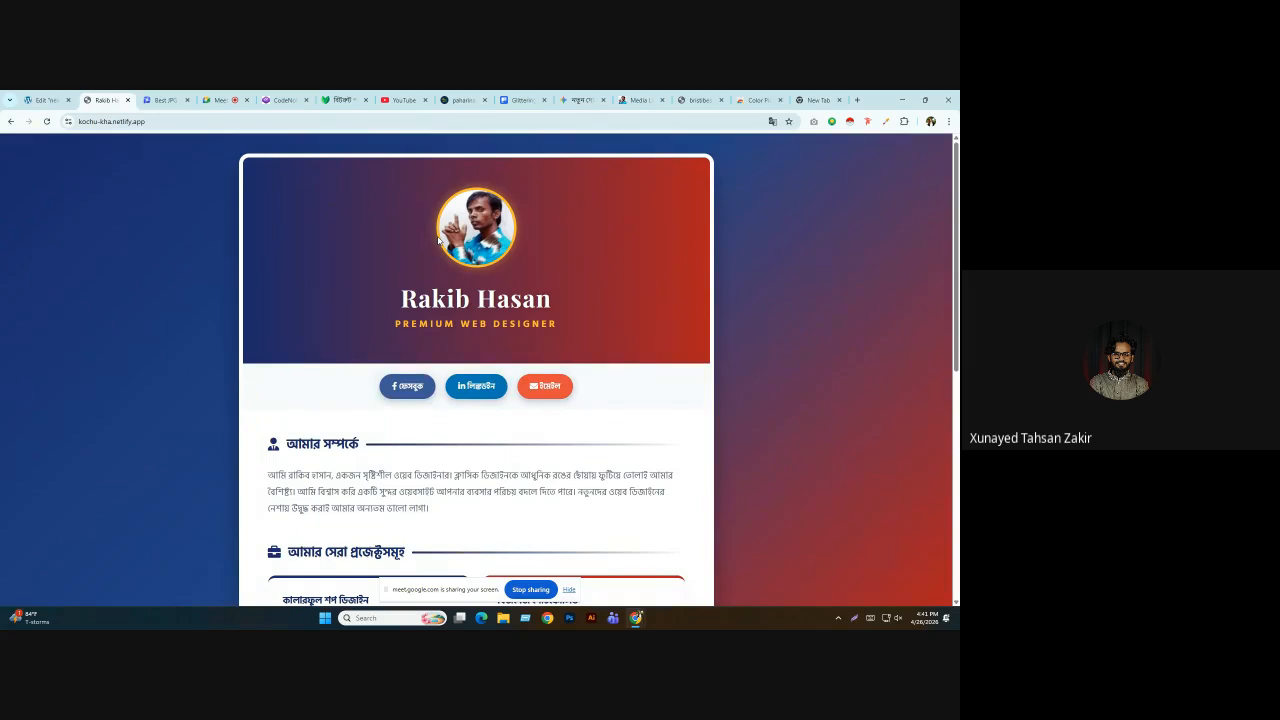
pyautogui.click(42, 100)
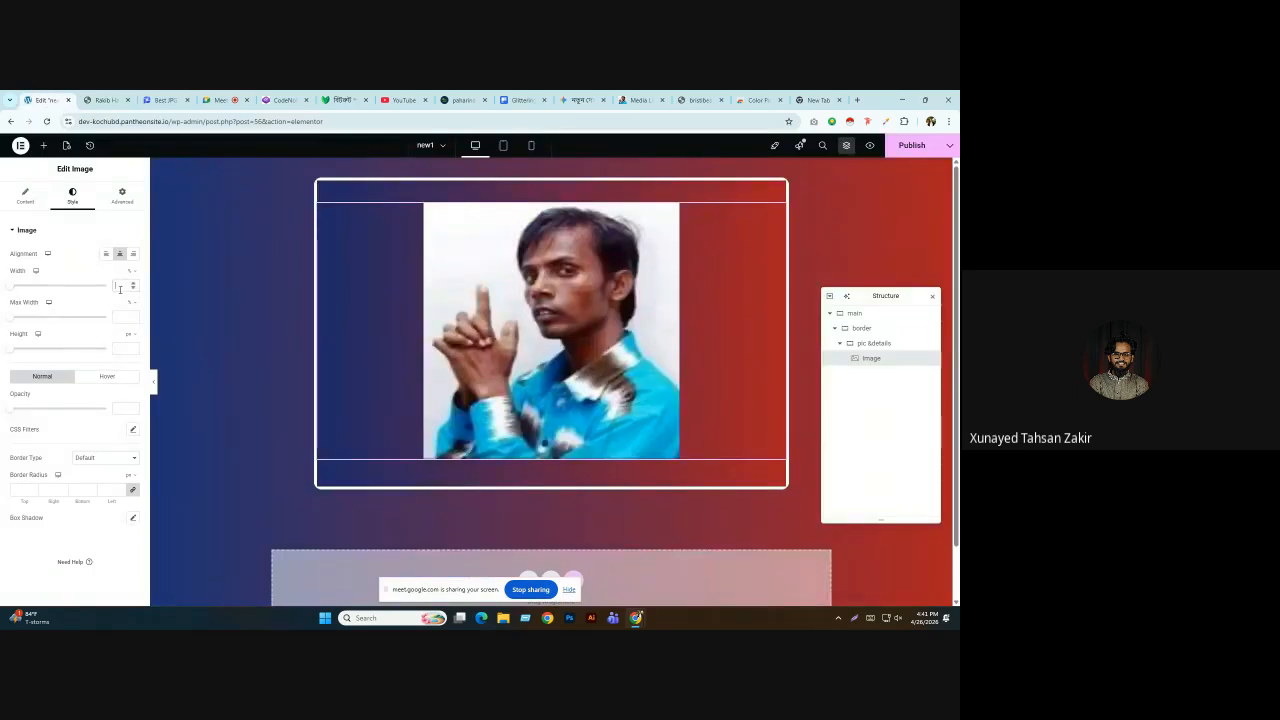
pyautogui.write('15')
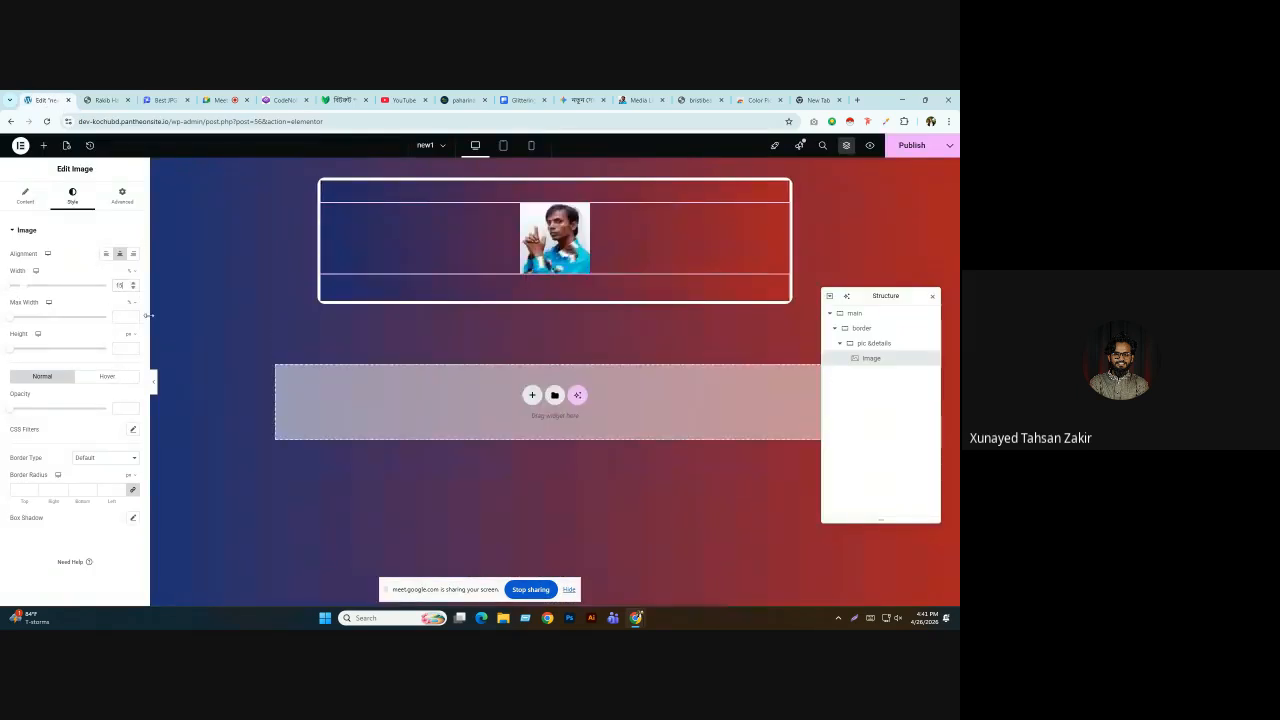
pyautogui.press('Up')
pyautogui.press('Up')
pyautogui.press('Up')
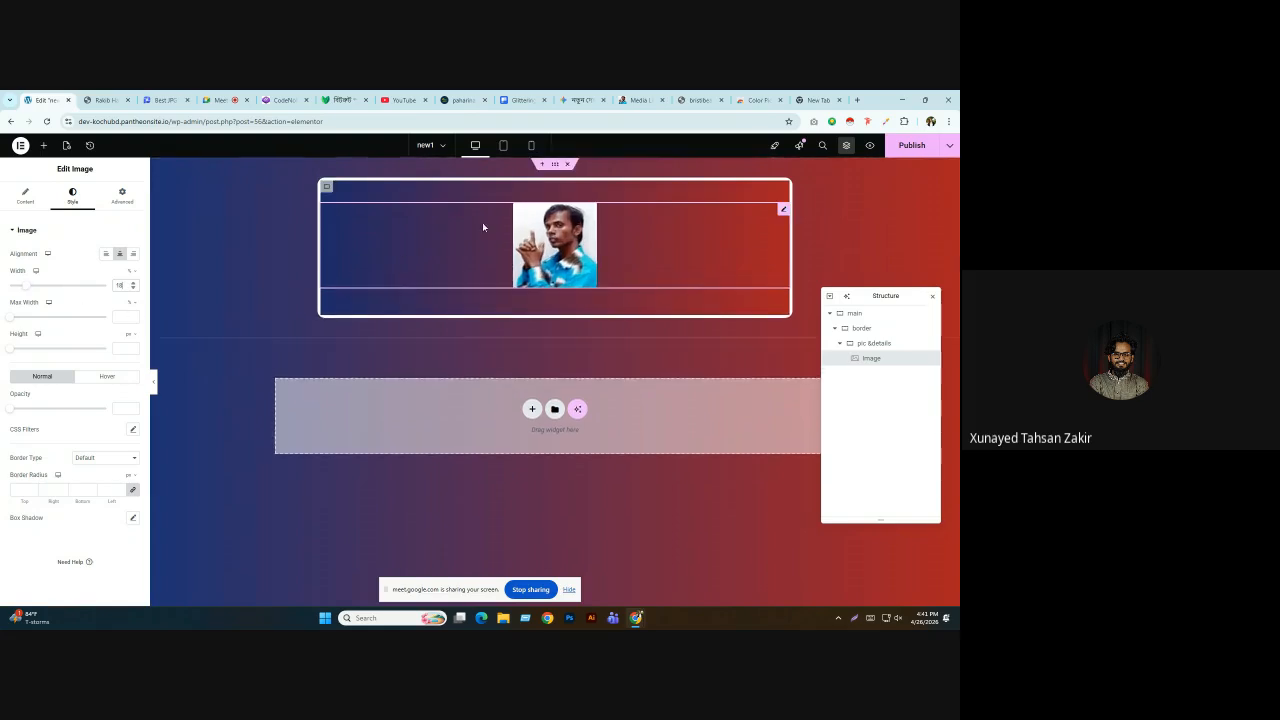
# Sample the yellow of the ring around the profile photo on the reference page and return to the editor.
pyautogui.click(105, 100)
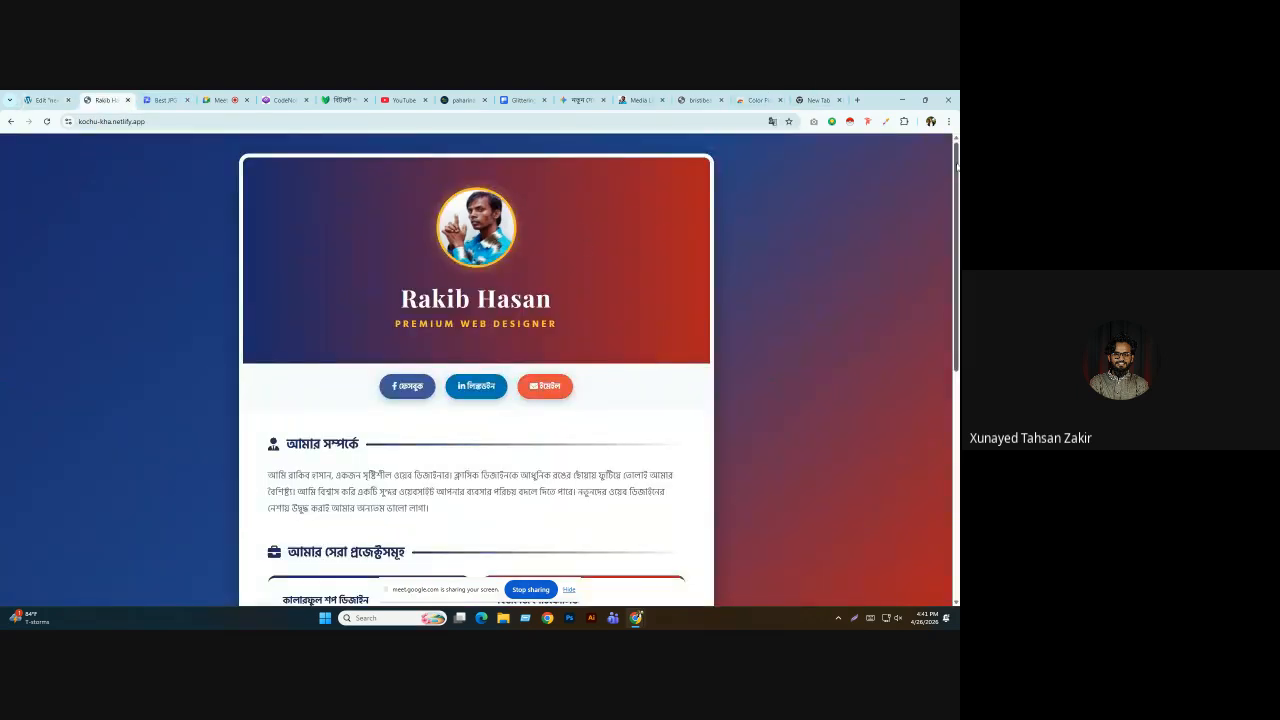
pyautogui.click(886, 121)
pyautogui.click(860, 162)
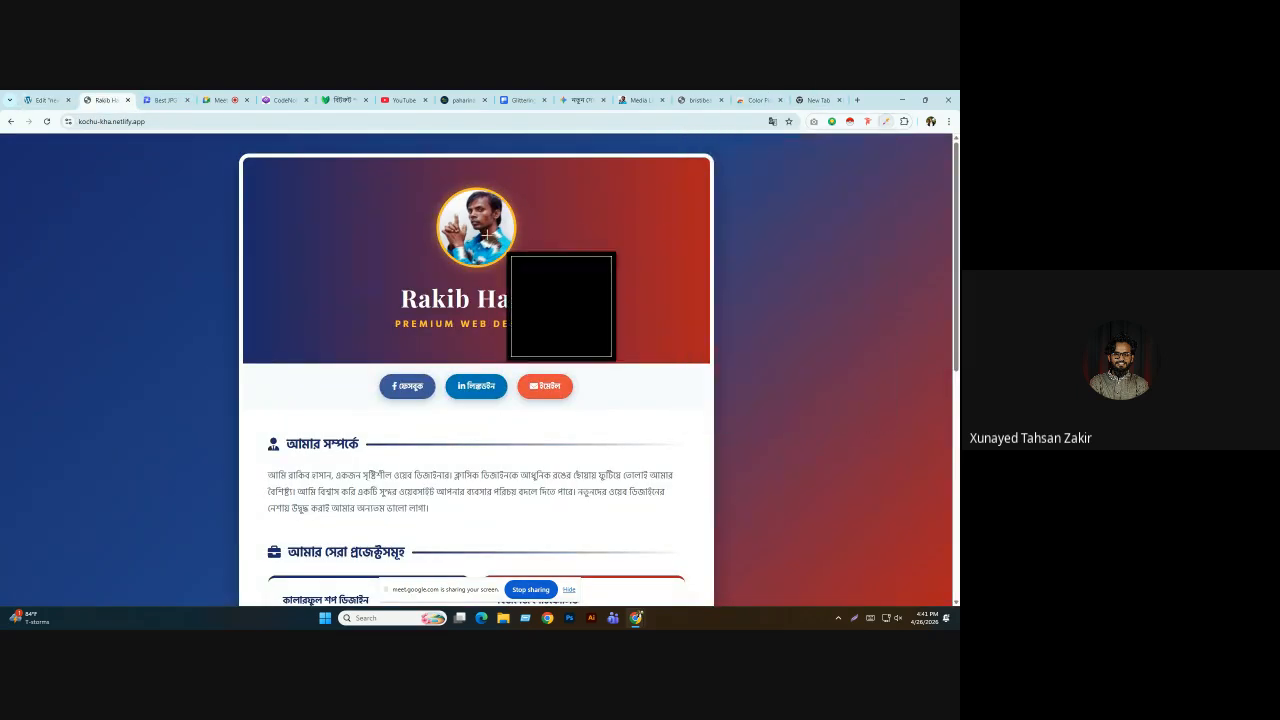
pyautogui.click(484, 186)
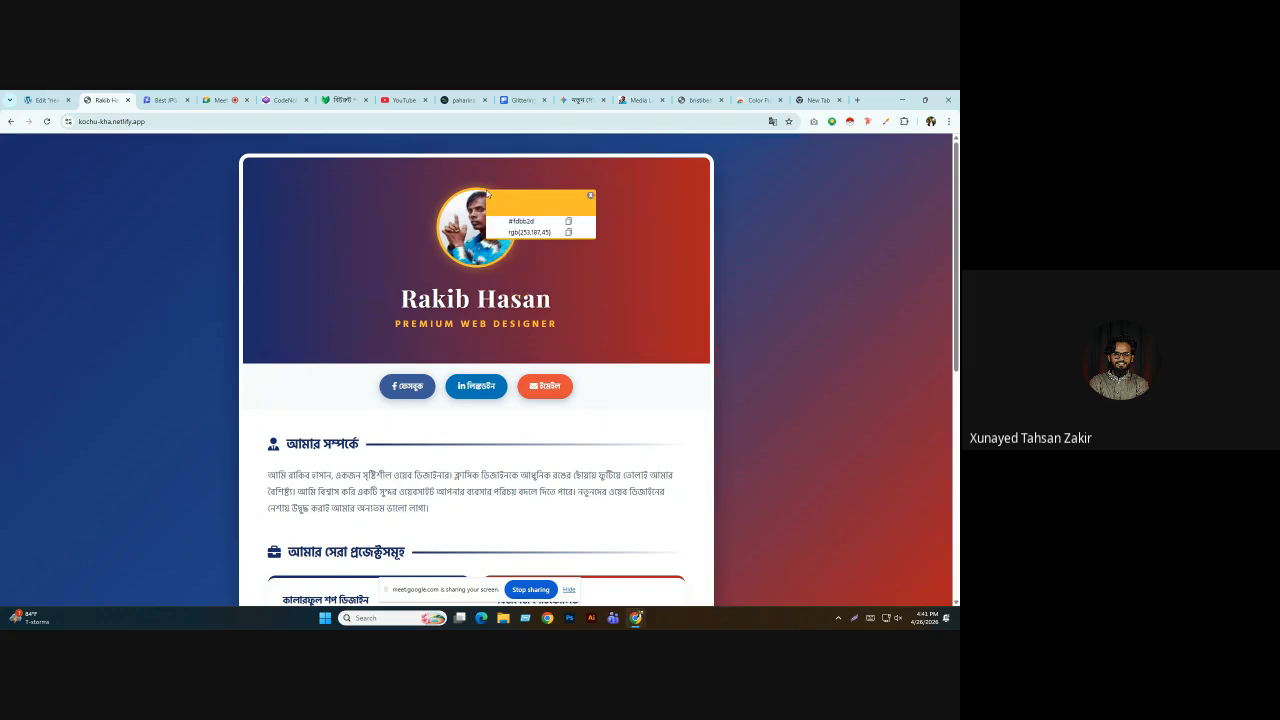
pyautogui.click(591, 197)
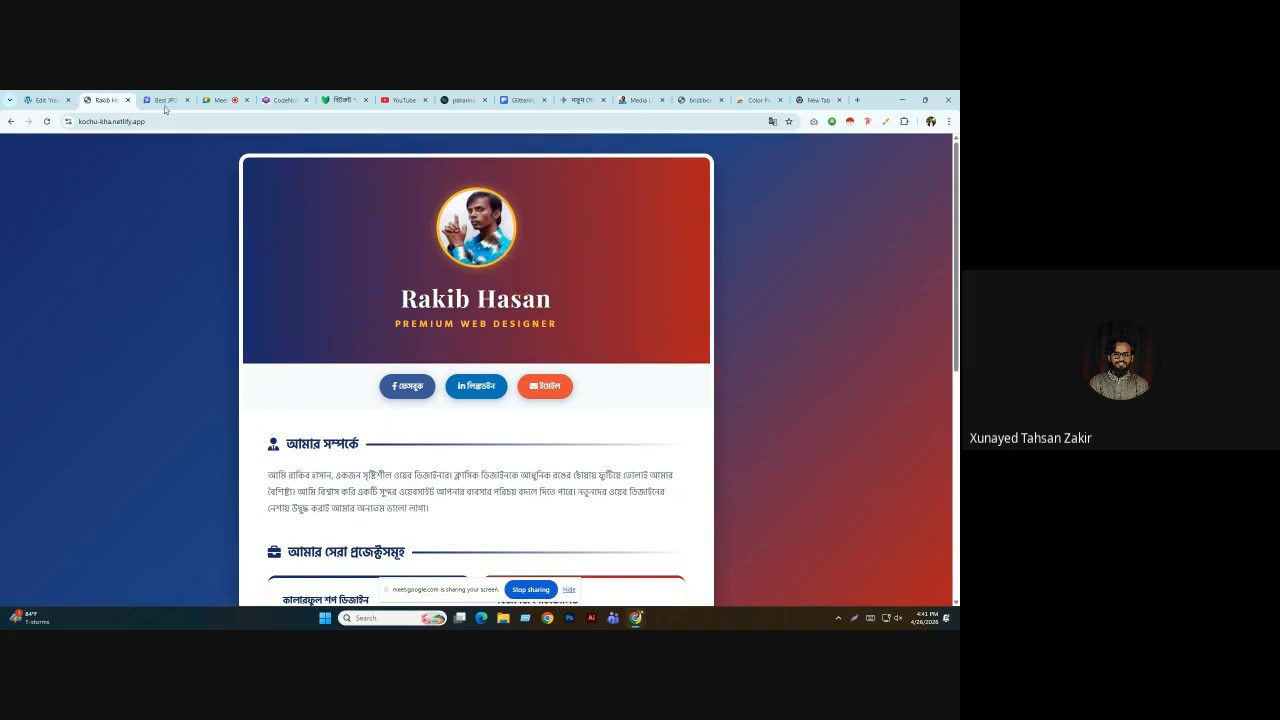
pyautogui.click(45, 100)
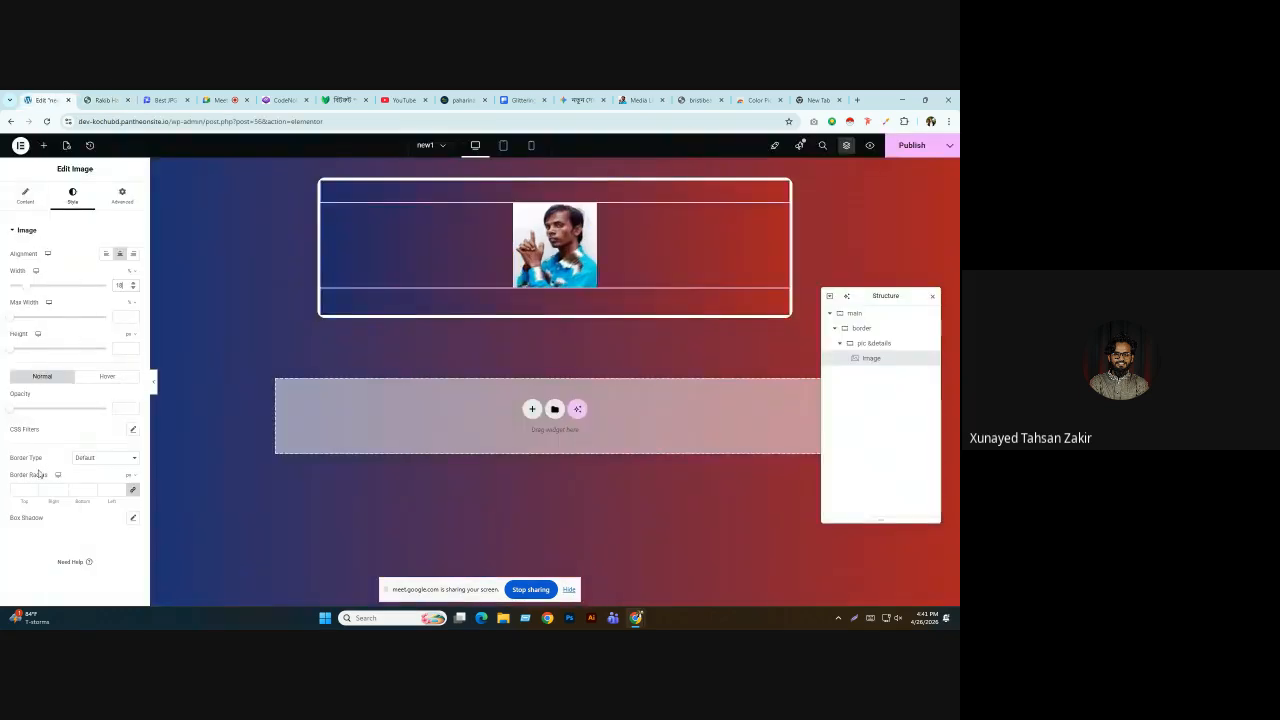
# Give the profile image a solid border in the sampled yellow #fdbb2d with a width of 6 px on all sides.
pyautogui.click(95, 461)
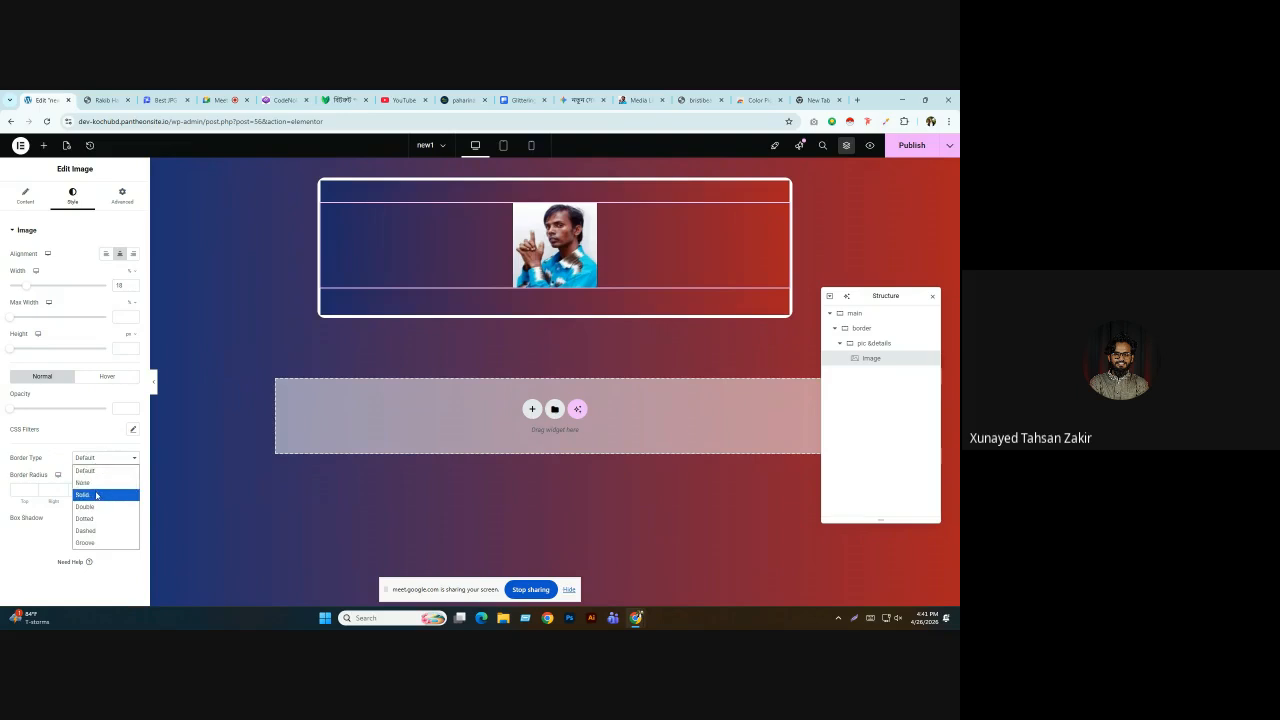
pyautogui.click(96, 495)
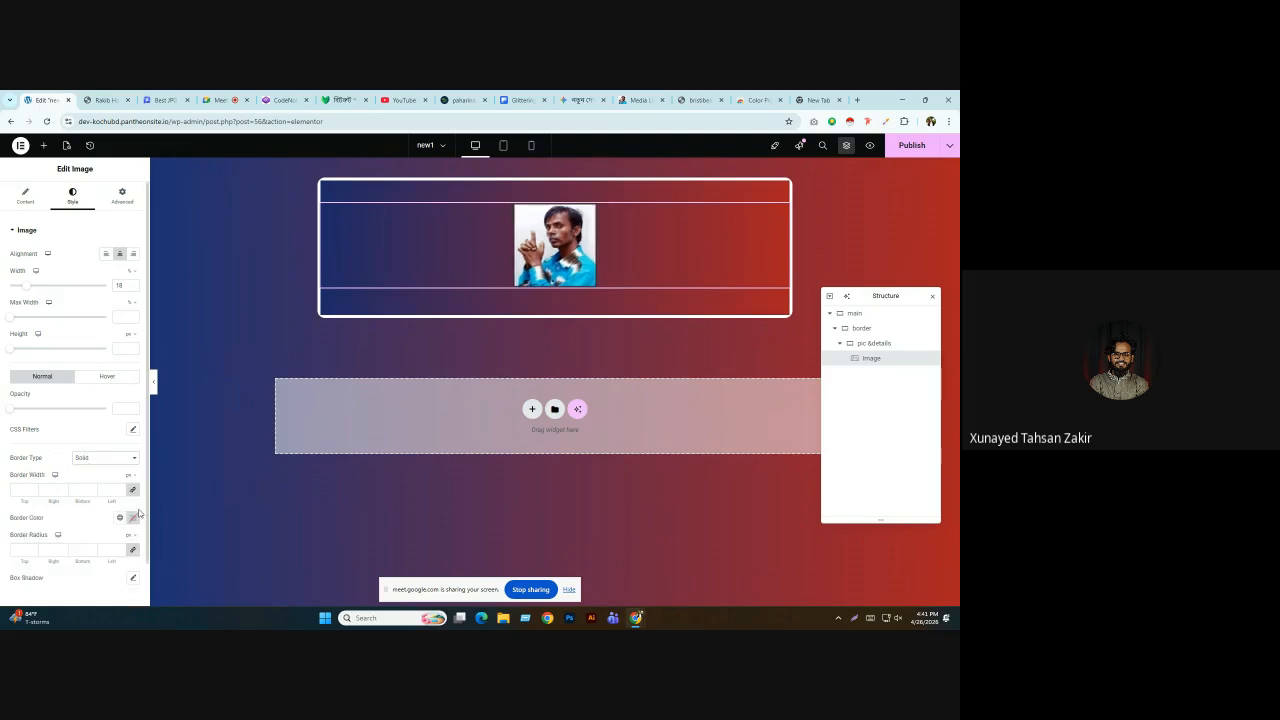
pyautogui.click(134, 517)
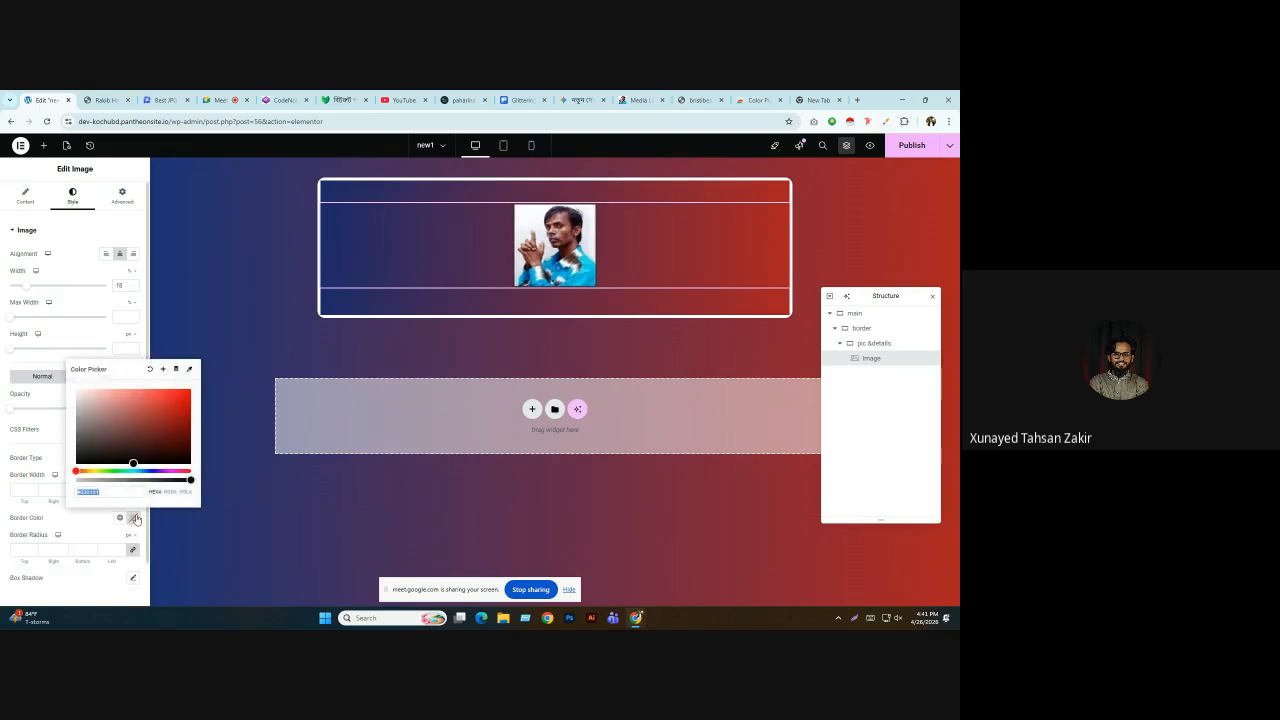
pyautogui.write('#fbac24')
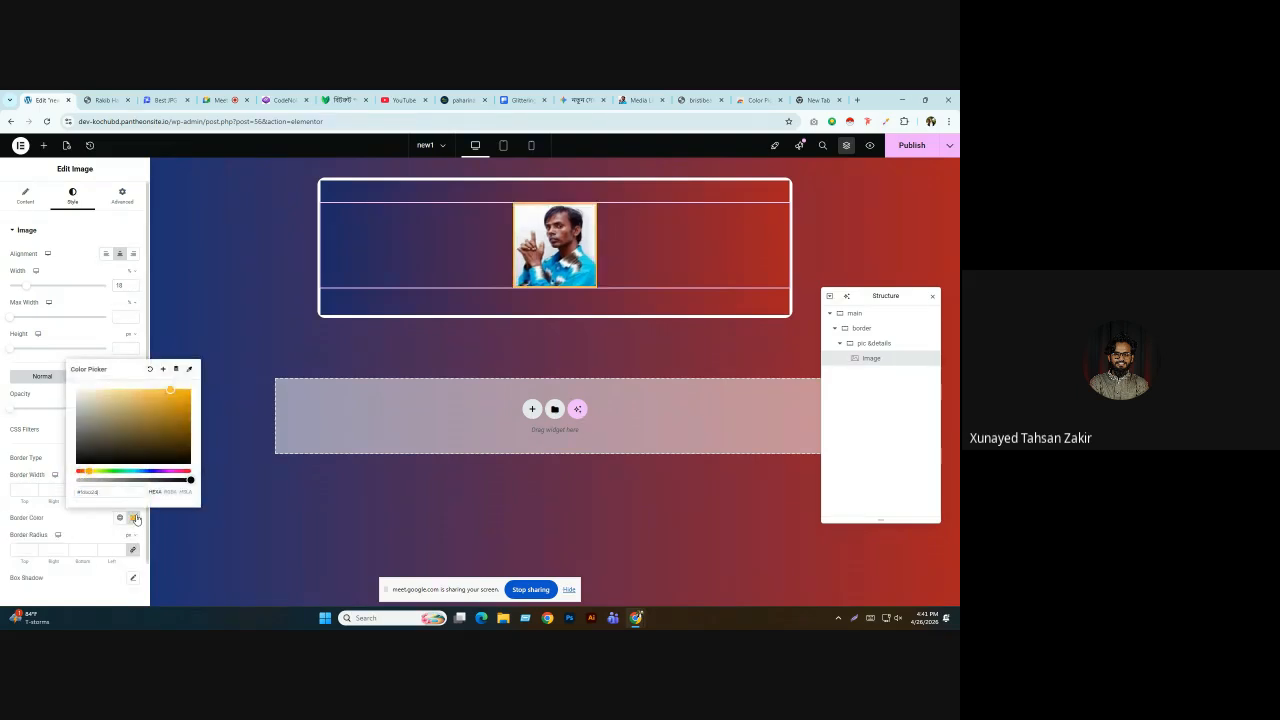
pyautogui.click(18, 491)
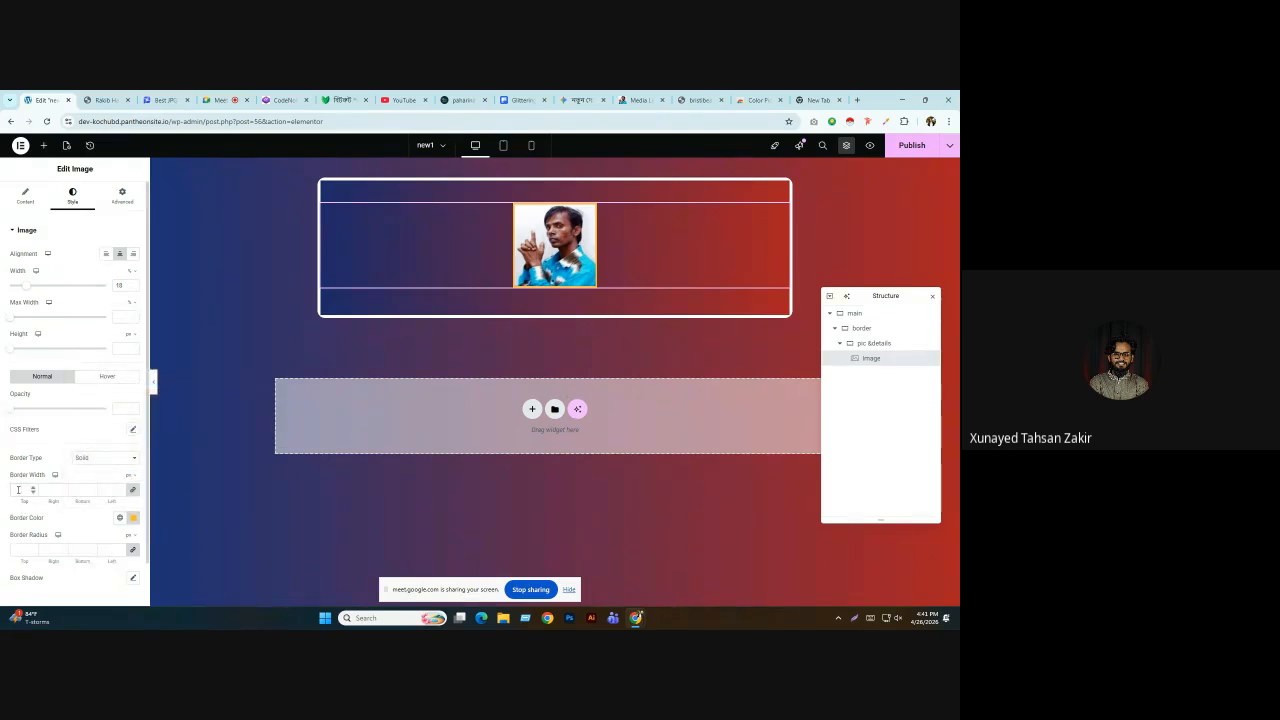
pyautogui.write('8')
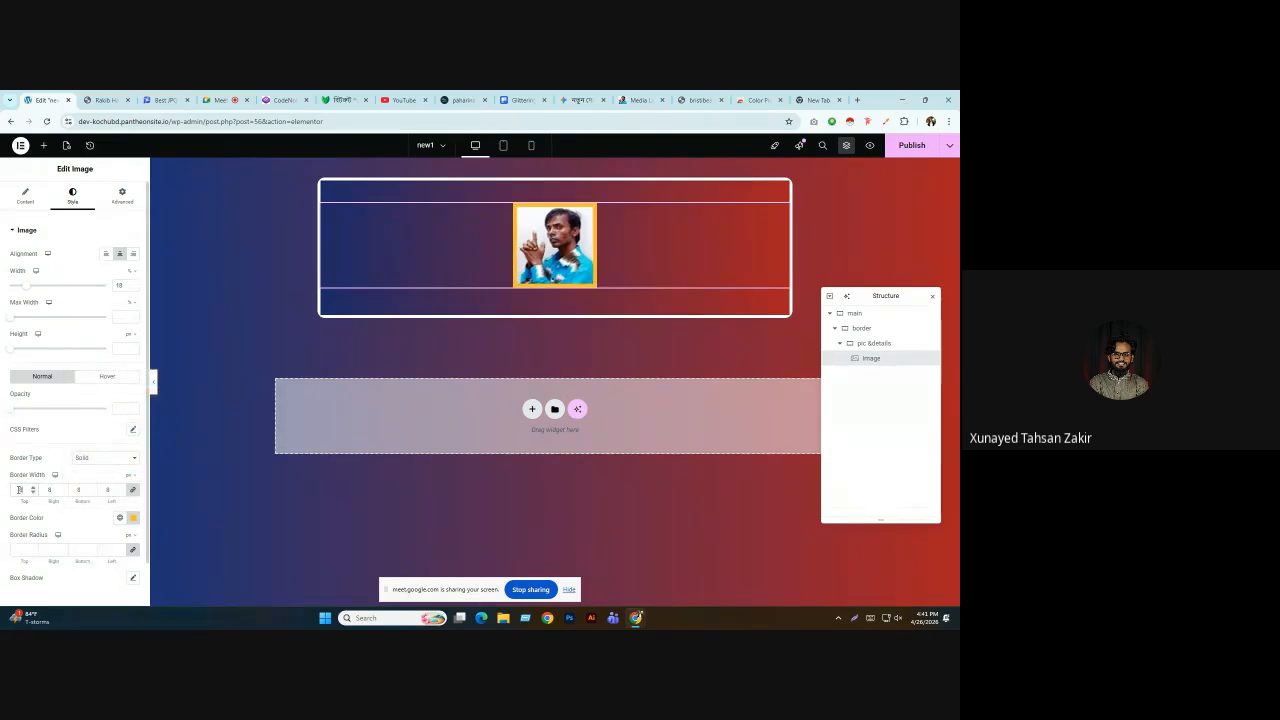
pyautogui.press('BackSpace')
pyautogui.write('6')
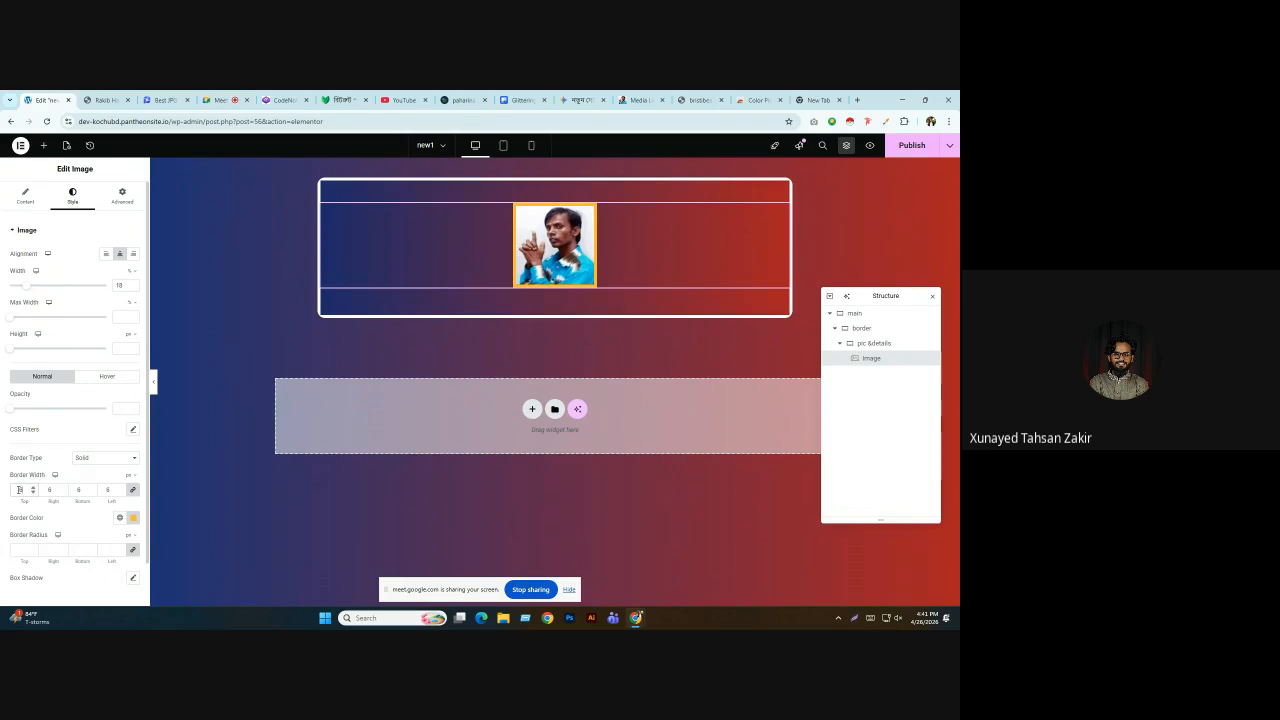
# Make the profile image circular with a 50% border radius on all corners and compare it with the reference page.
pyautogui.click(130, 536)
pyautogui.click(128, 547)
pyautogui.write('50')
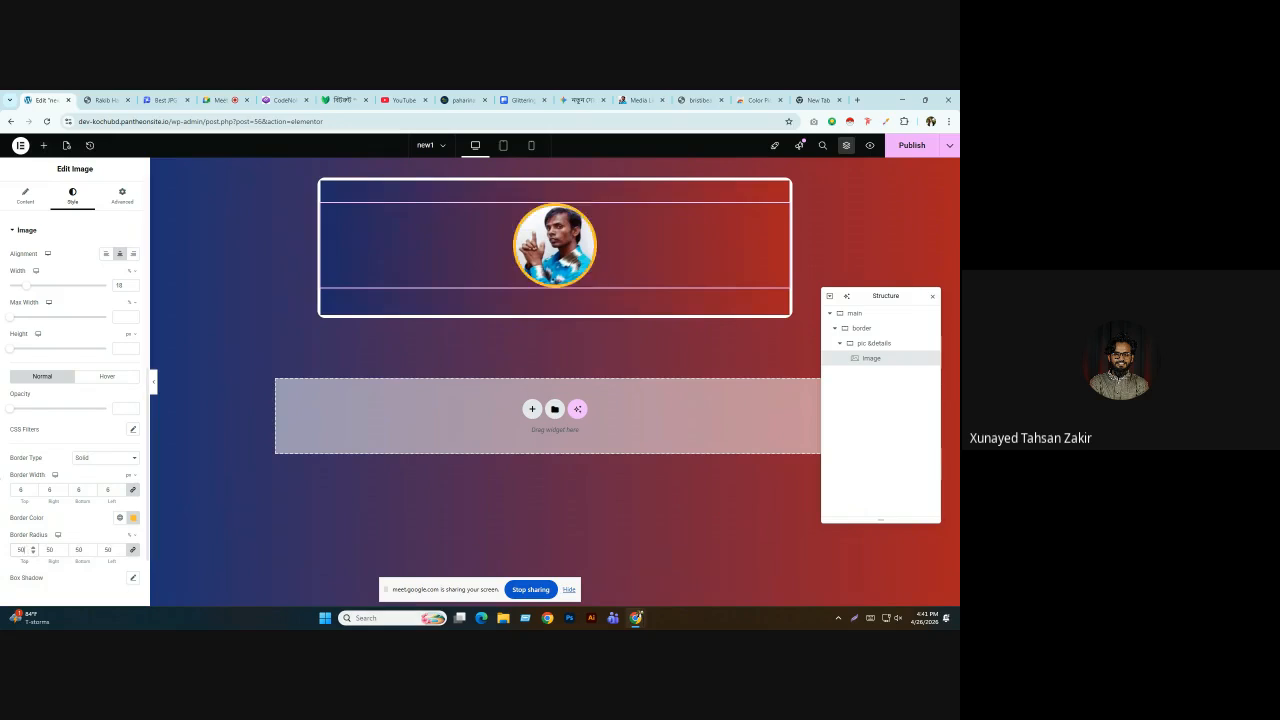
pyautogui.scroll(-1, 106, 525)
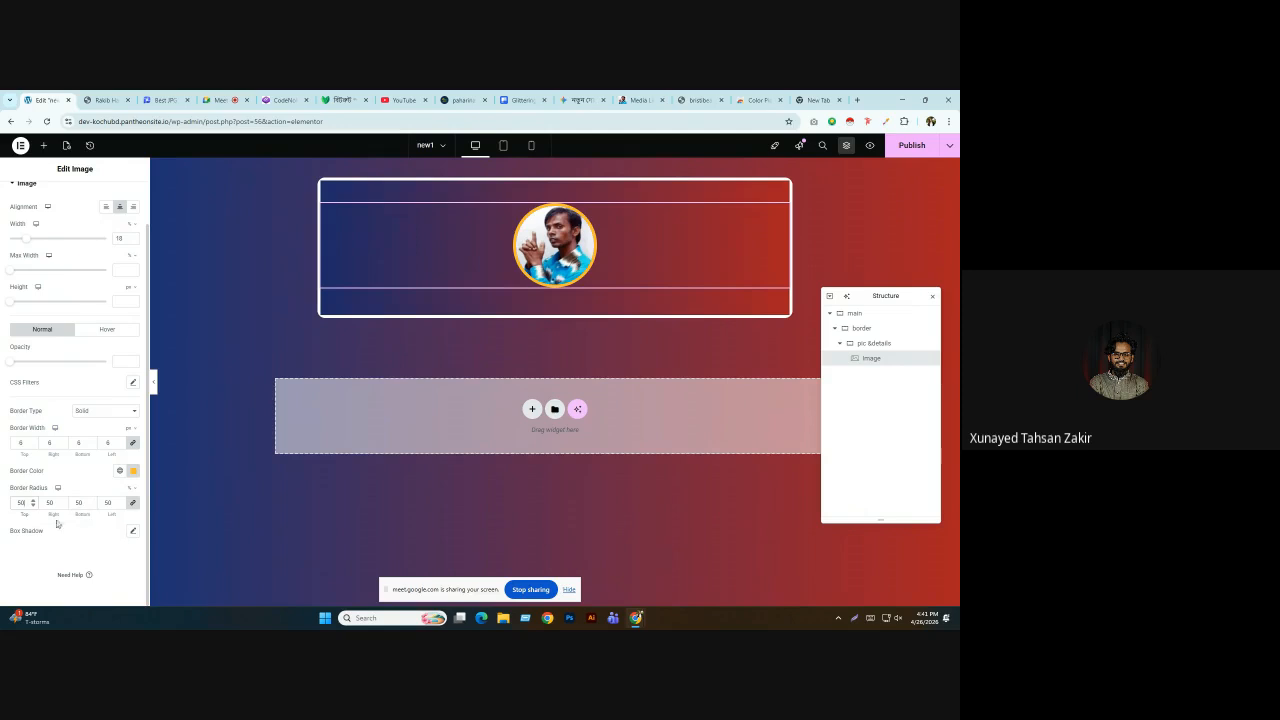
pyautogui.click(105, 100)
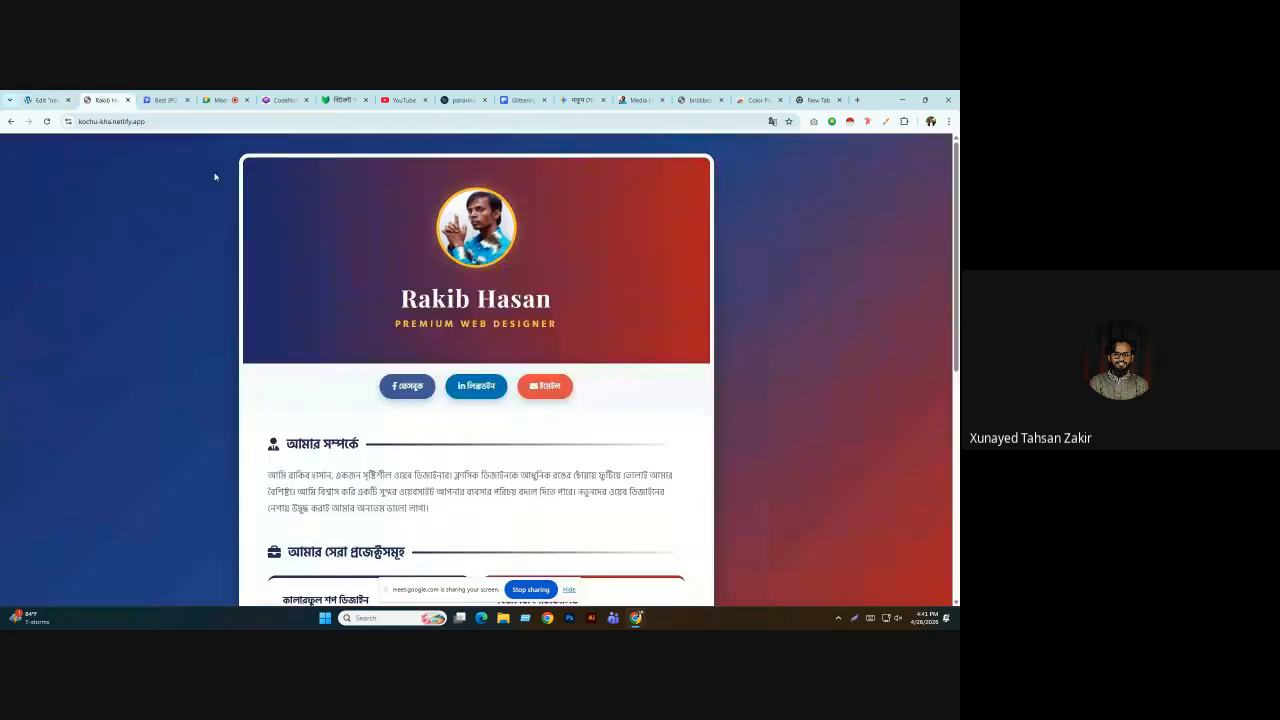
pyautogui.click(45, 100)
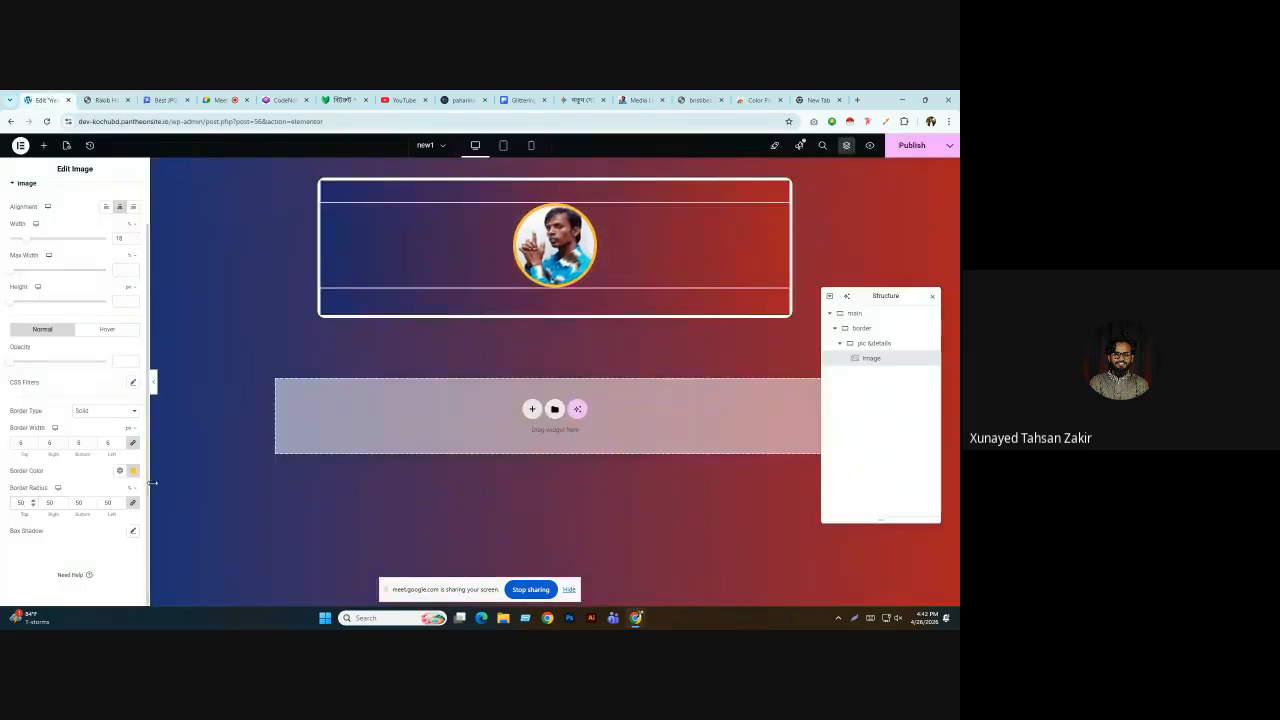
# Add a box shadow to the profile image in the yellow sampled for its border and lower the shadow colour's opacity to about half.
pyautogui.click(136, 533)
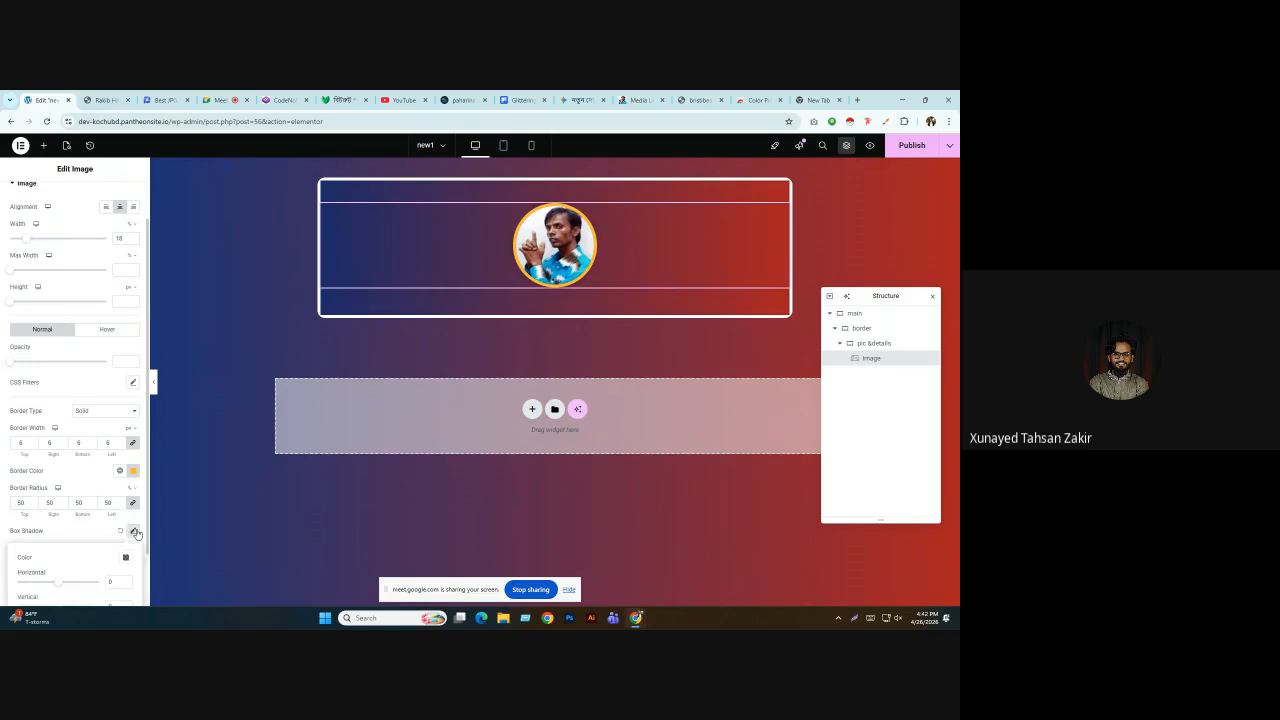
pyautogui.scroll(-1, 111, 521)
pyautogui.click(126, 496)
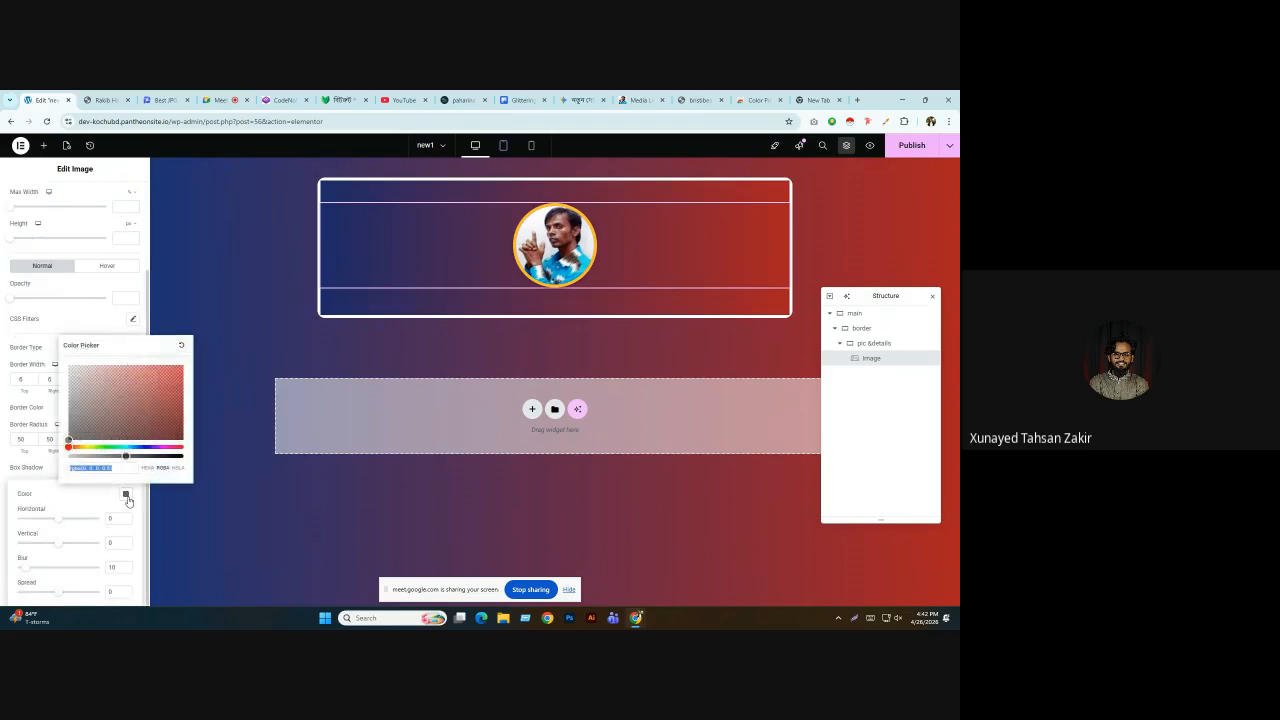
pyautogui.write('#ffb320')
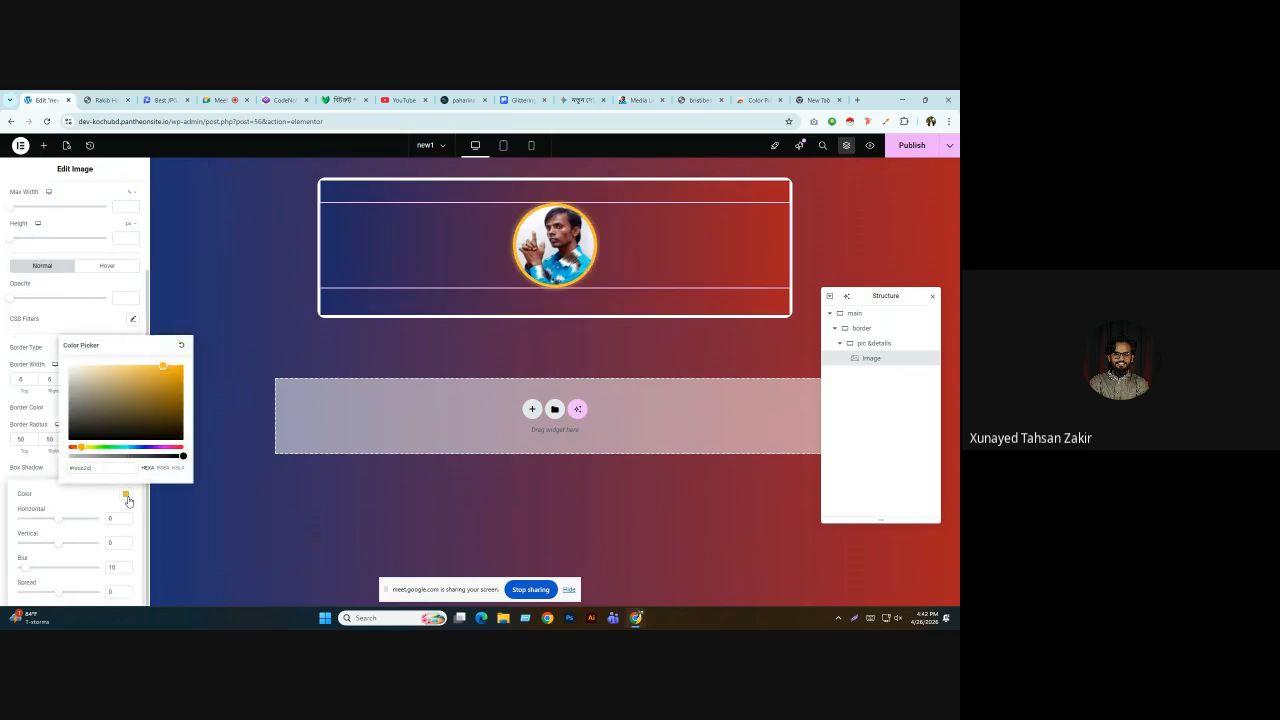
pyautogui.click(112, 507)
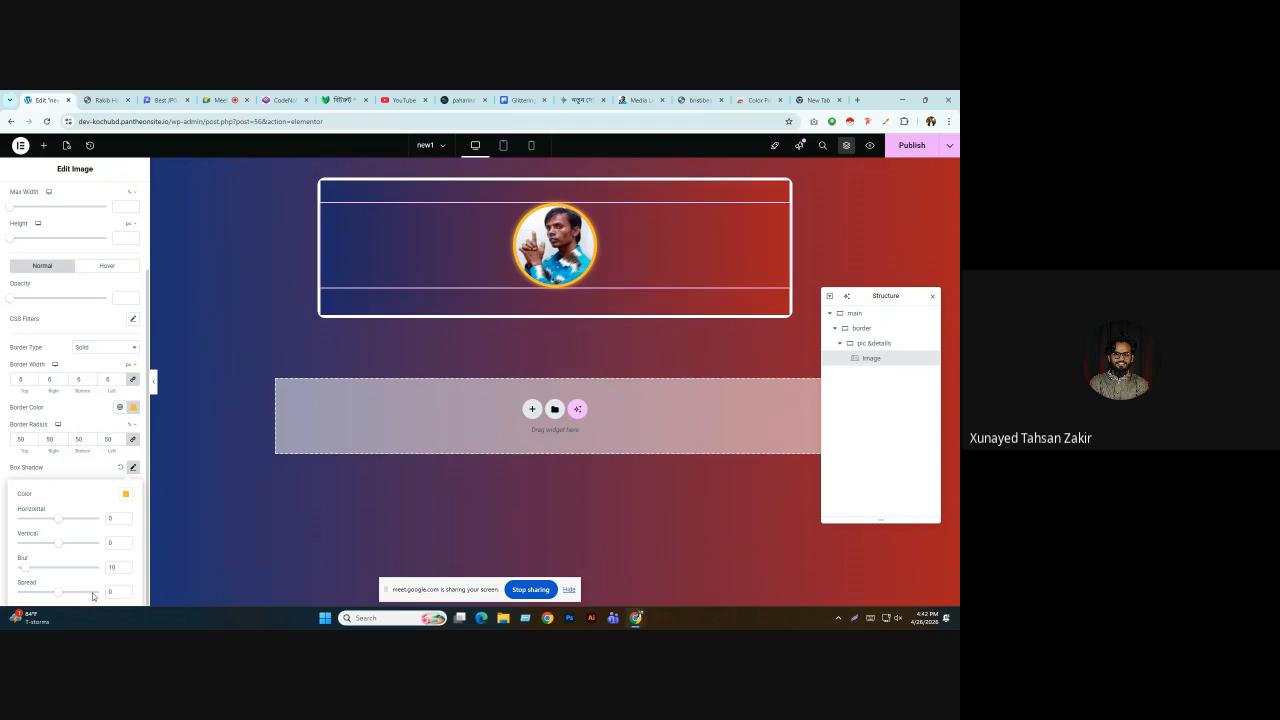
pyautogui.click(126, 494)
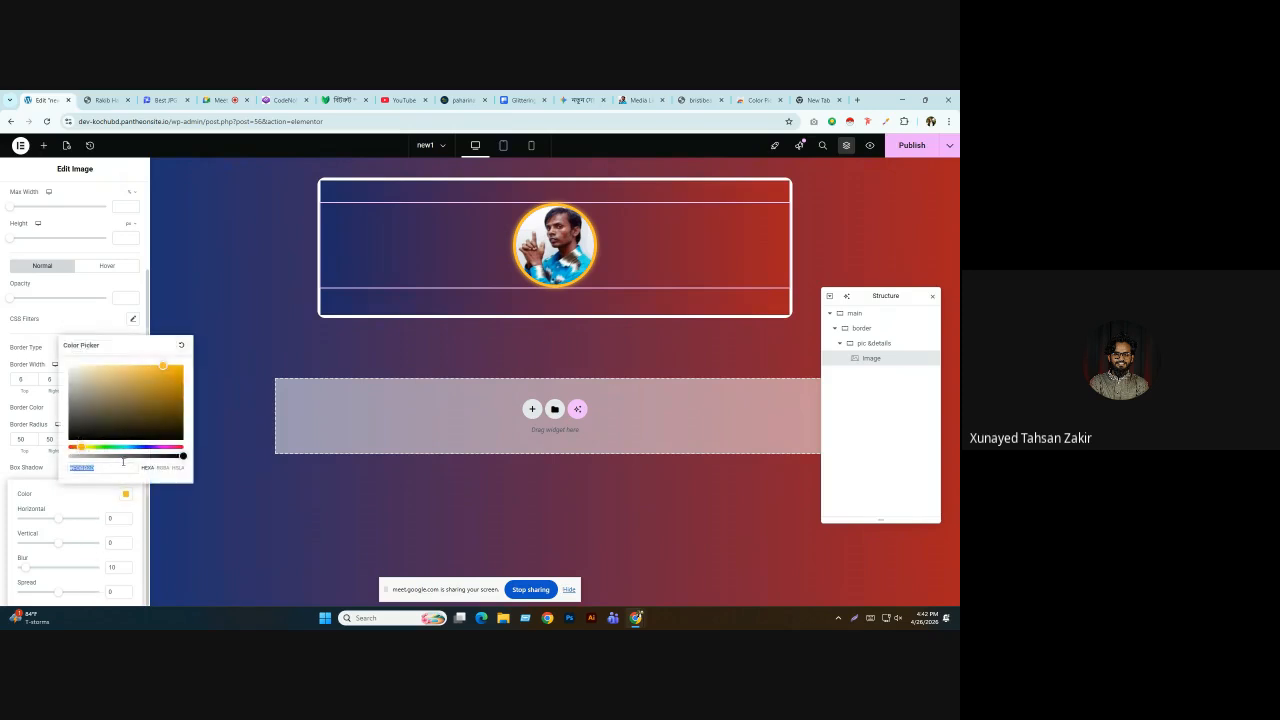
pyautogui.moveTo(183, 455); pyautogui.dragTo(129, 457)
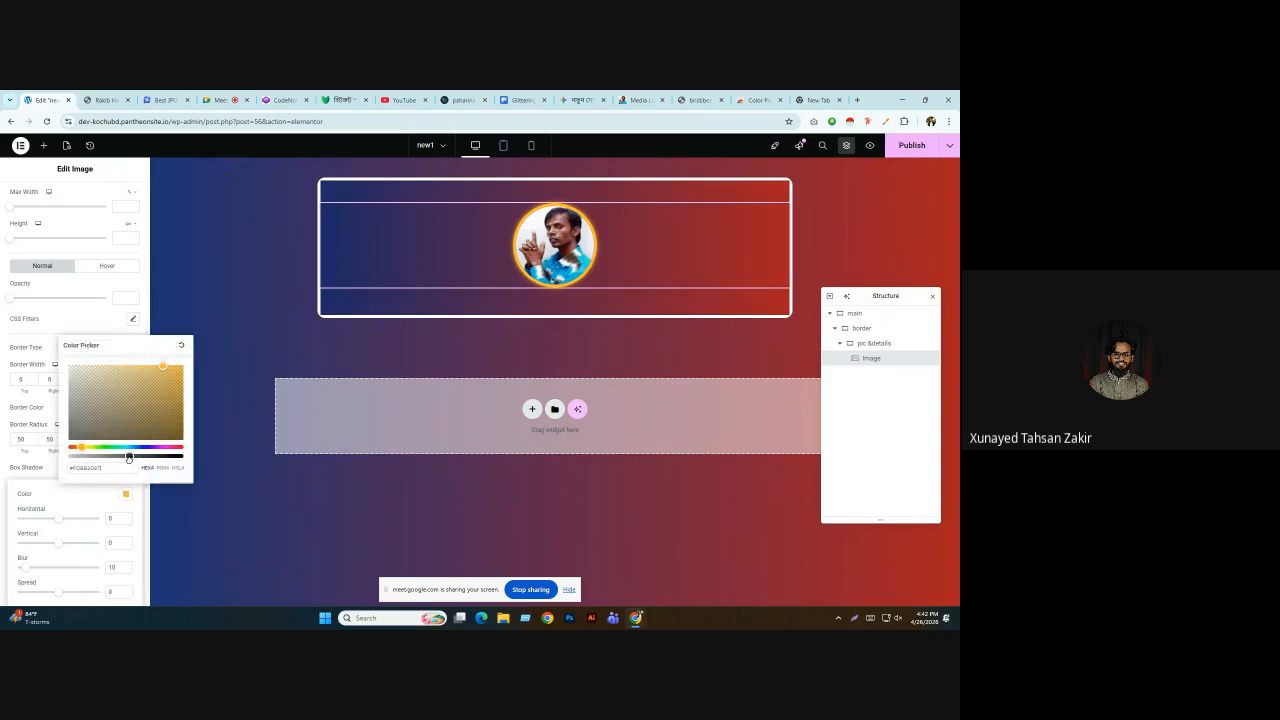
pyautogui.click(103, 504)
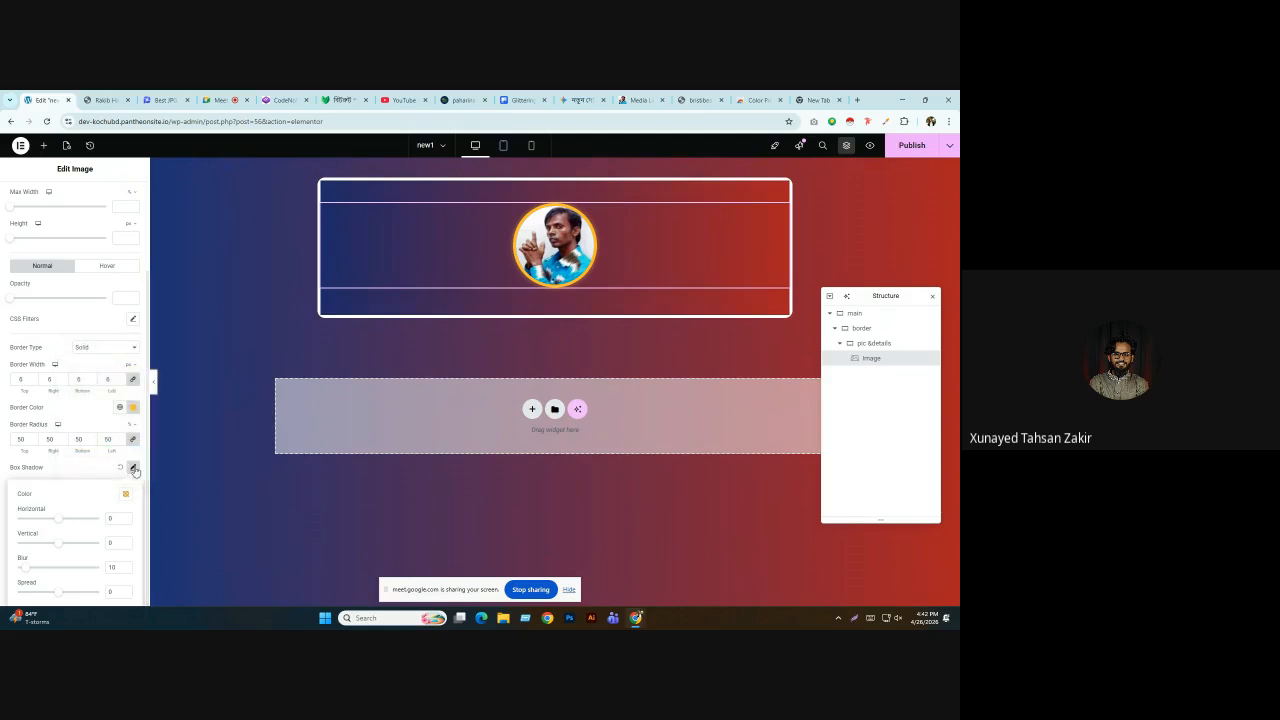
pyautogui.click(133, 467)
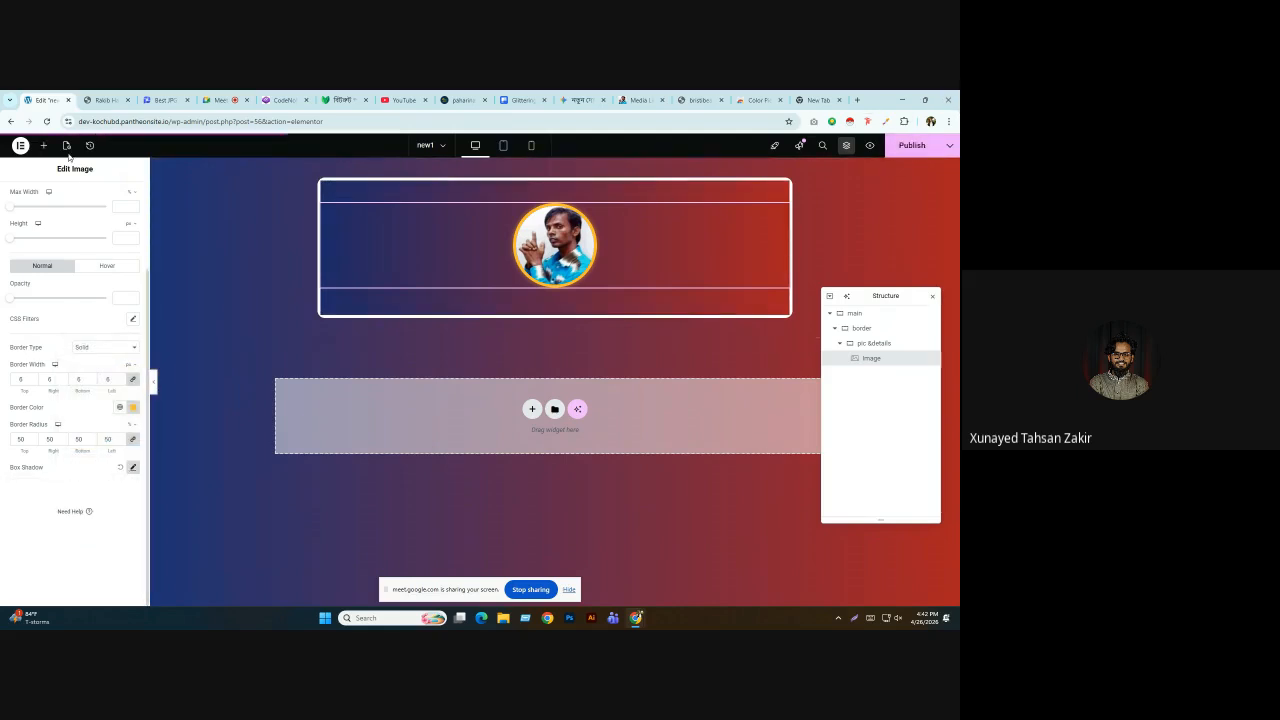
# Copy the designer's name from below the photo on the reference page and return to the editor.
pyautogui.click(105, 100)
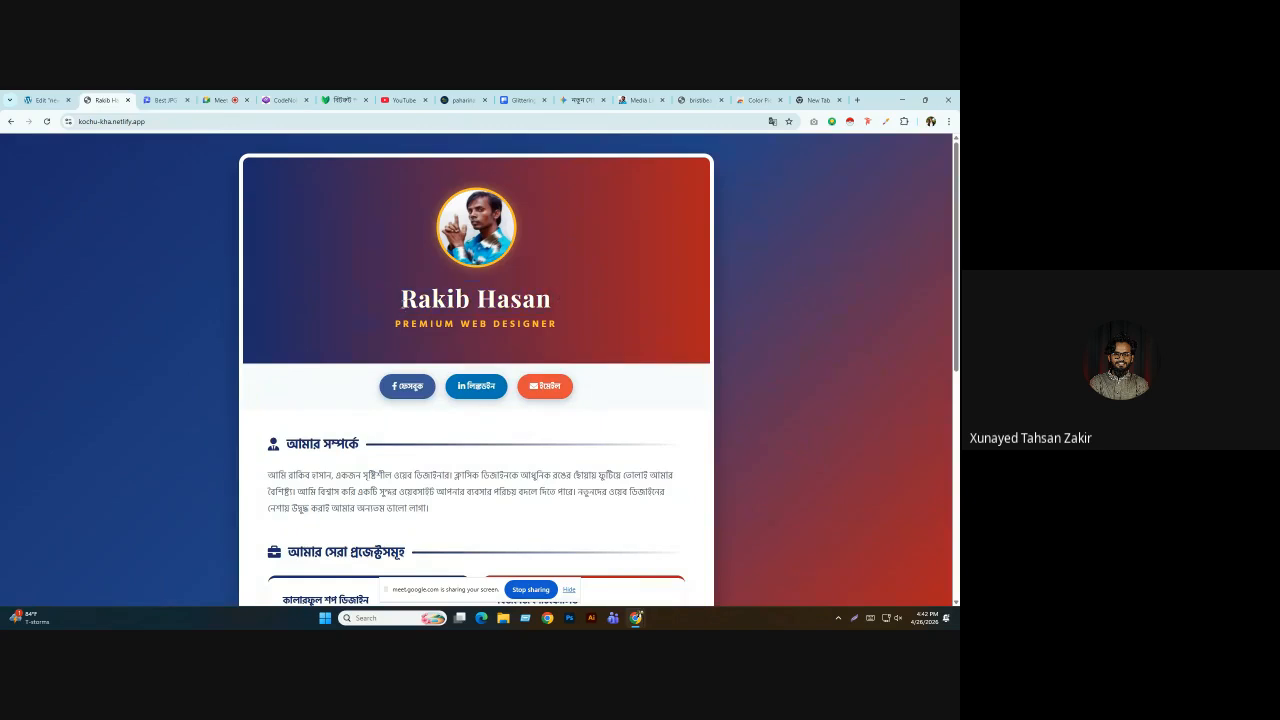
pyautogui.rightClick(507, 301)
pyautogui.click(530, 280)
pyautogui.click(40, 99)
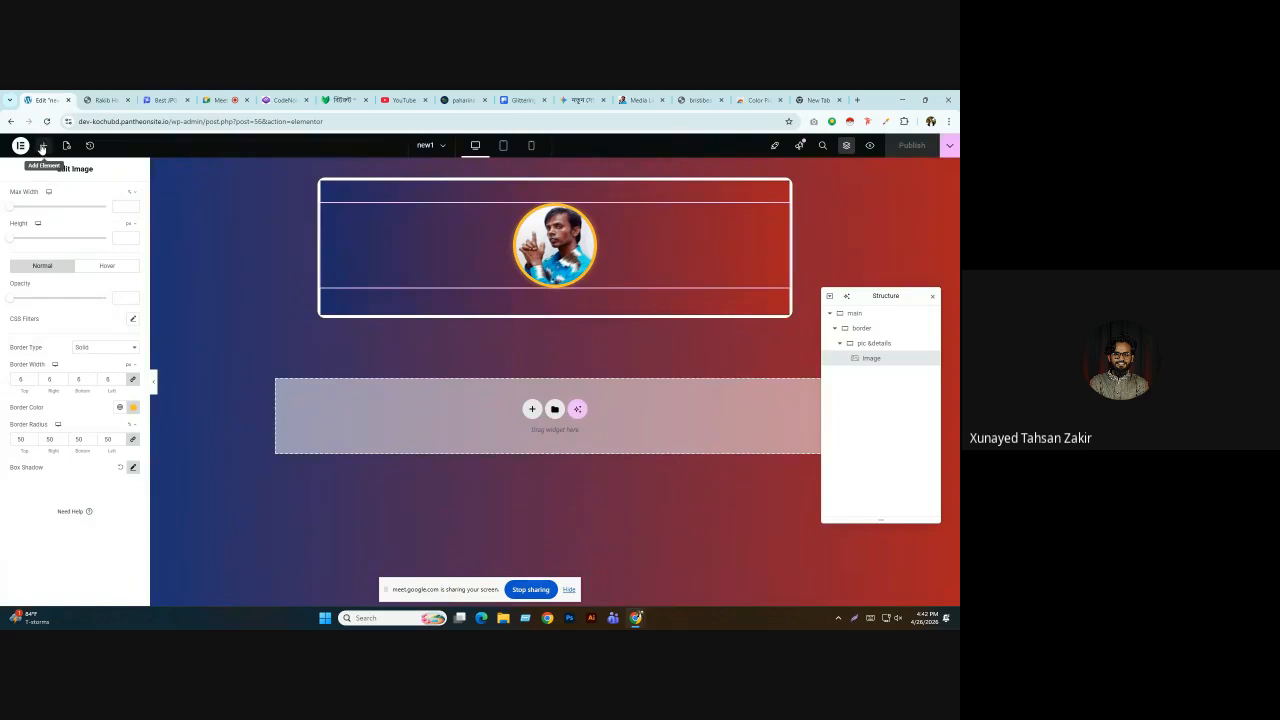
# Add a Heading widget below the profile image and replace its placeholder title with the copied name.
pyautogui.click(42, 148)
pyautogui.moveTo(40, 379); pyautogui.dragTo(550, 277)
pyautogui.moveTo(126, 297); pyautogui.dragTo(2, 272)
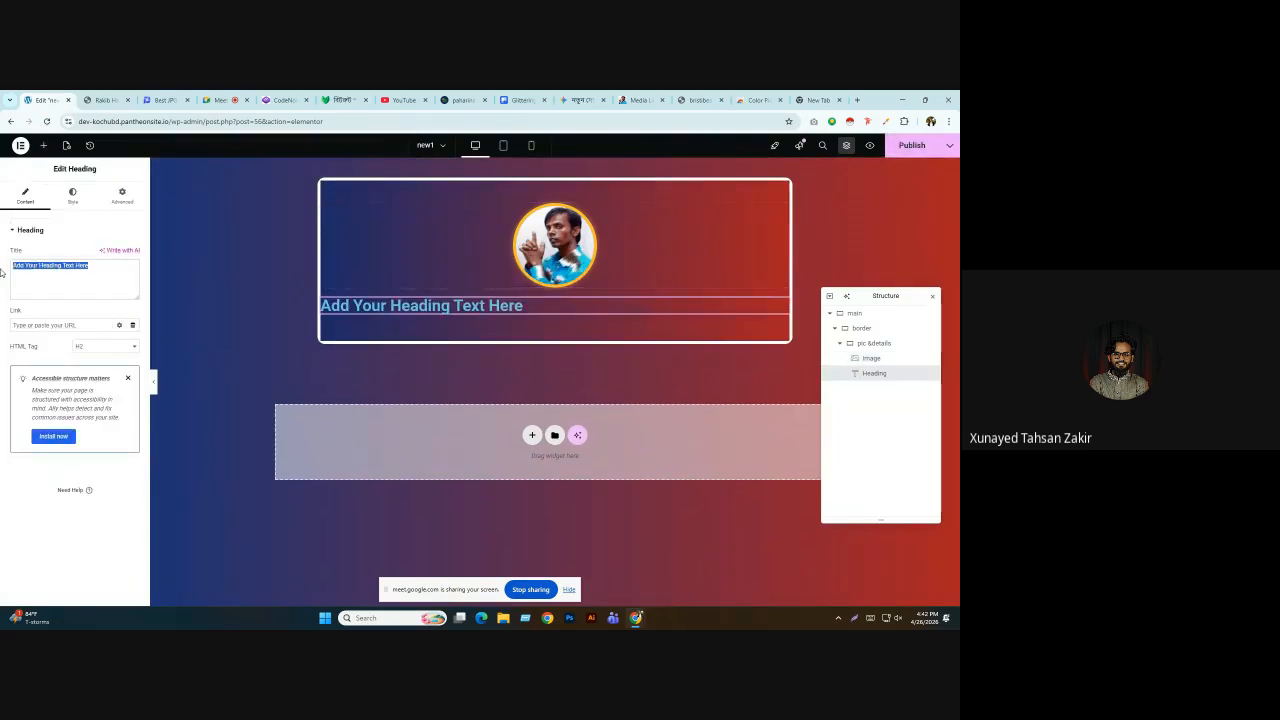
pyautogui.rightClick(48, 265)
pyautogui.click(79, 345)
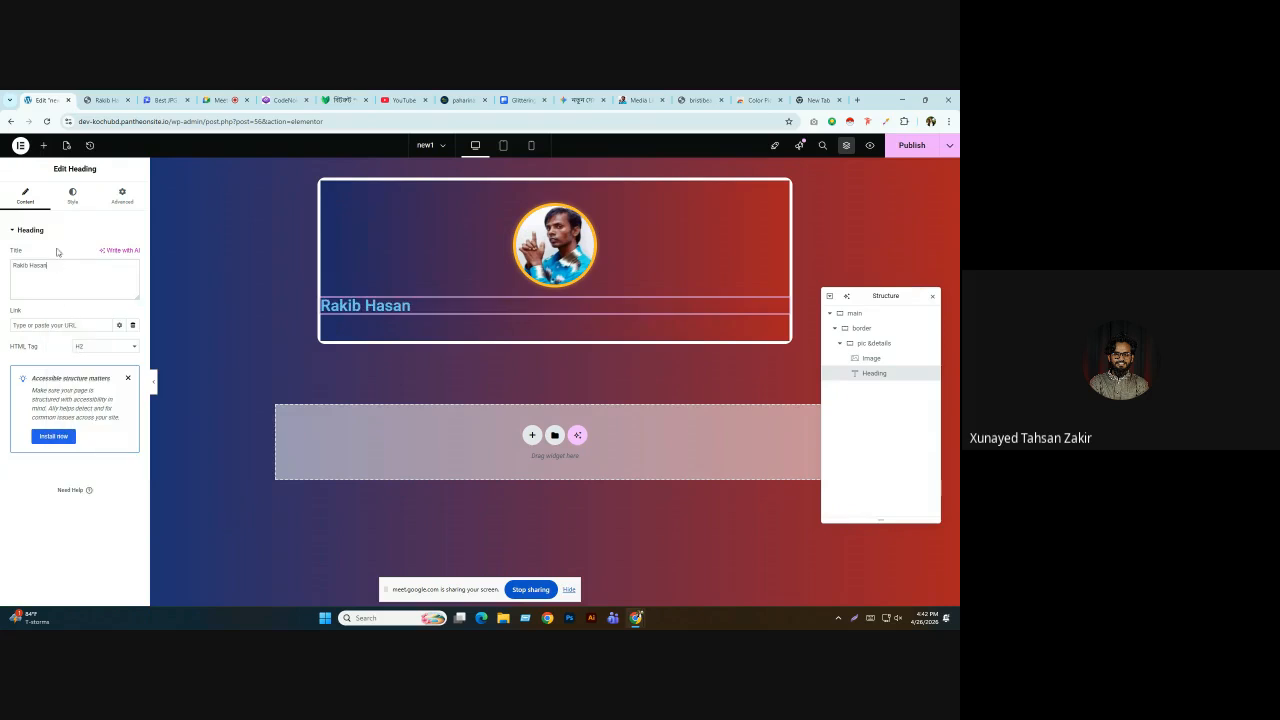
# Center the name heading and set its text color to white to match the reference page.
pyautogui.click(73, 196)
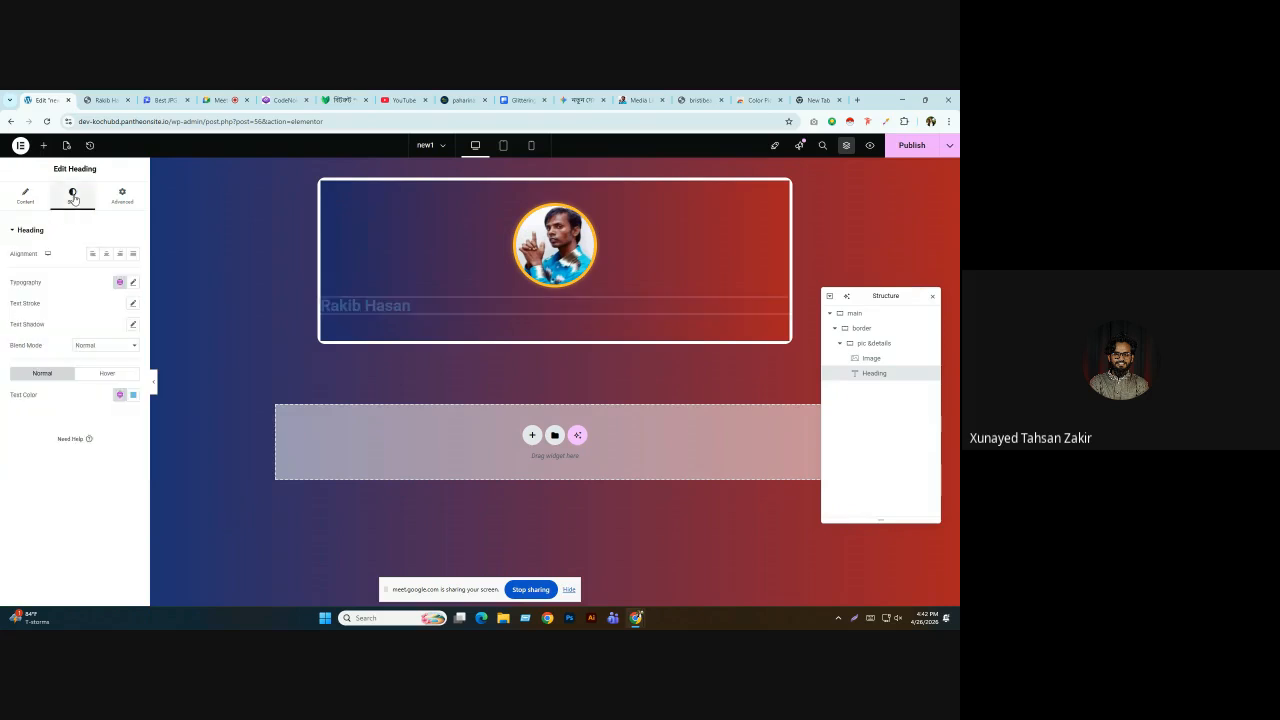
pyautogui.click(105, 256)
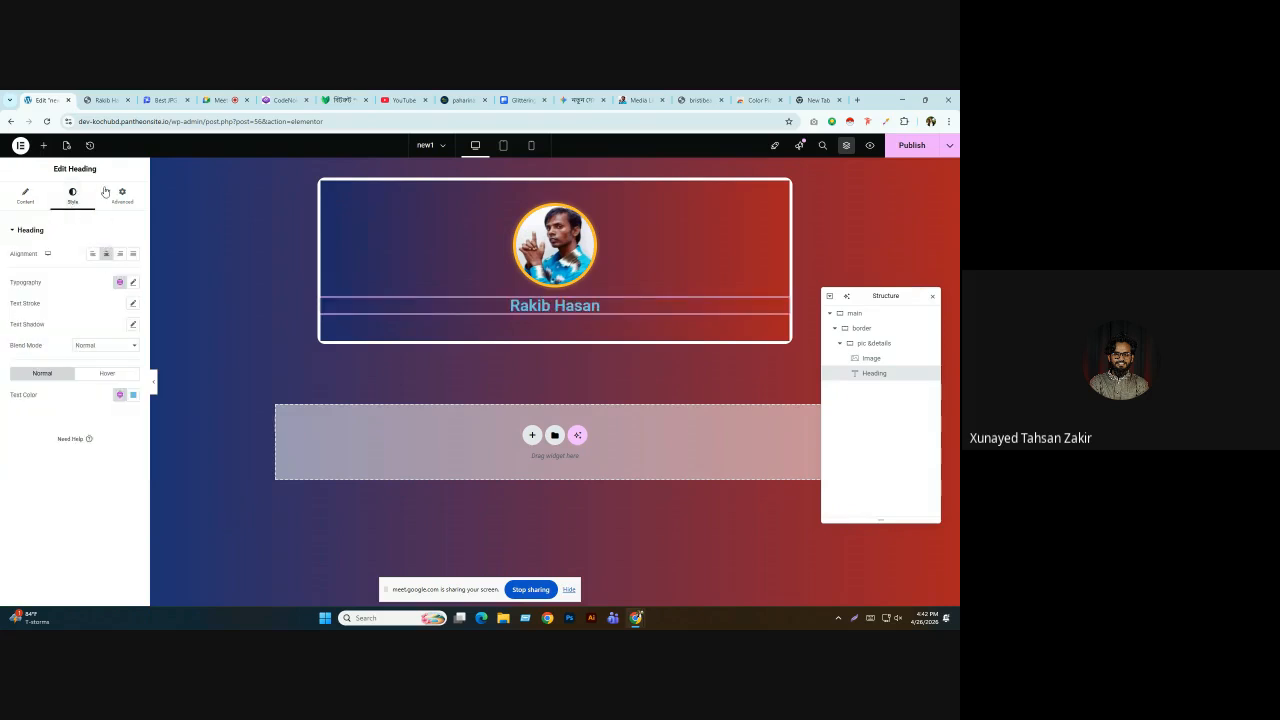
pyautogui.click(113, 97)
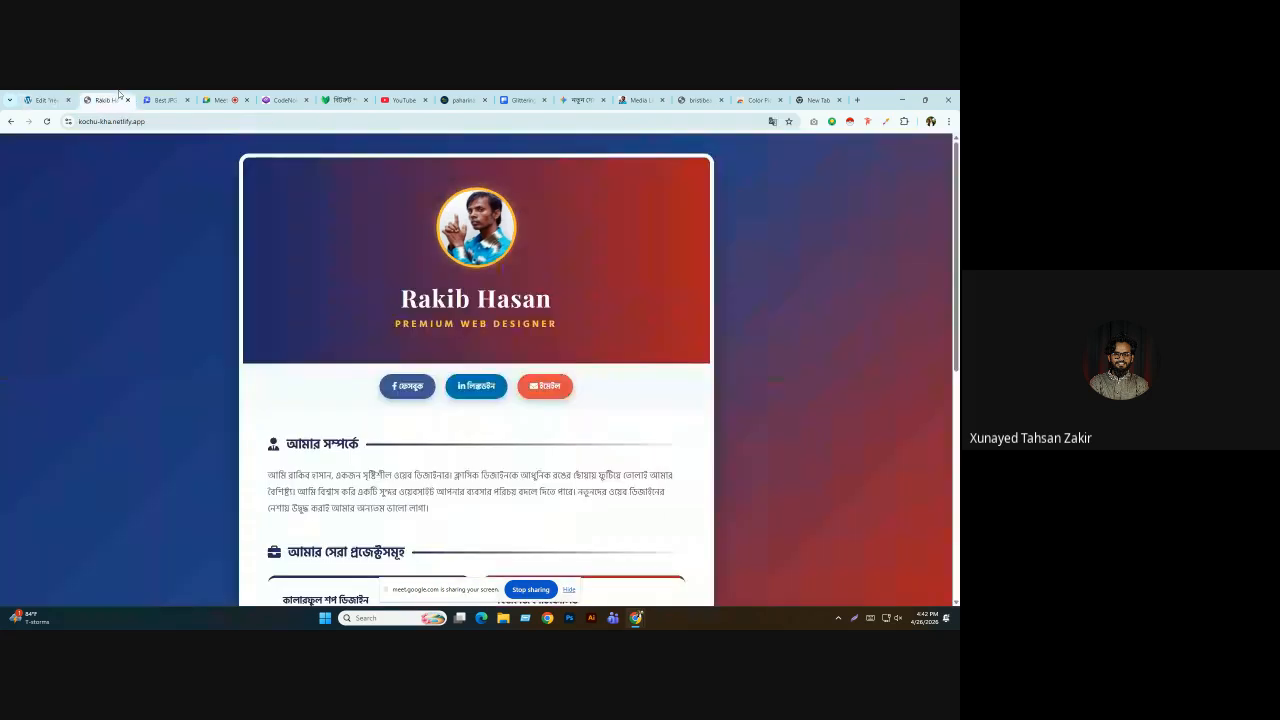
pyautogui.click(52, 101)
pyautogui.click(133, 394)
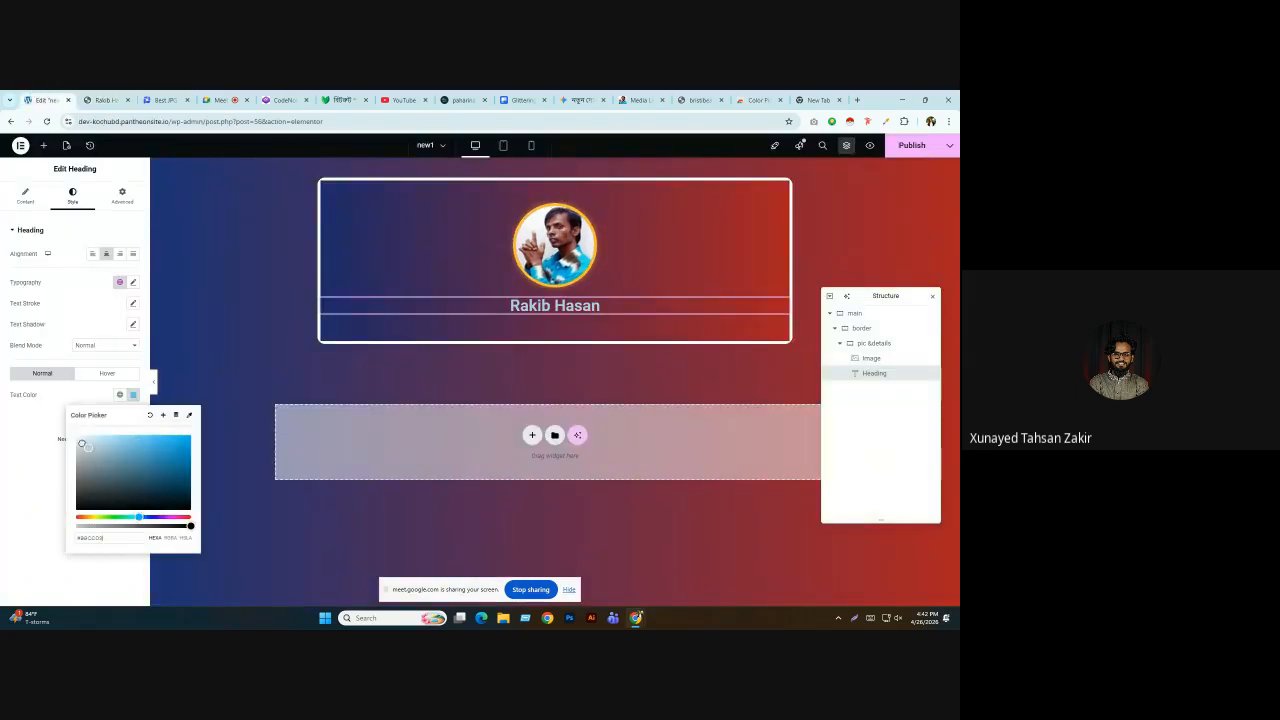
pyautogui.click(42, 414)
# Inspect the font, size, letter spacing and color of the name on the reference page and return to the editor.
pyautogui.click(105, 100)
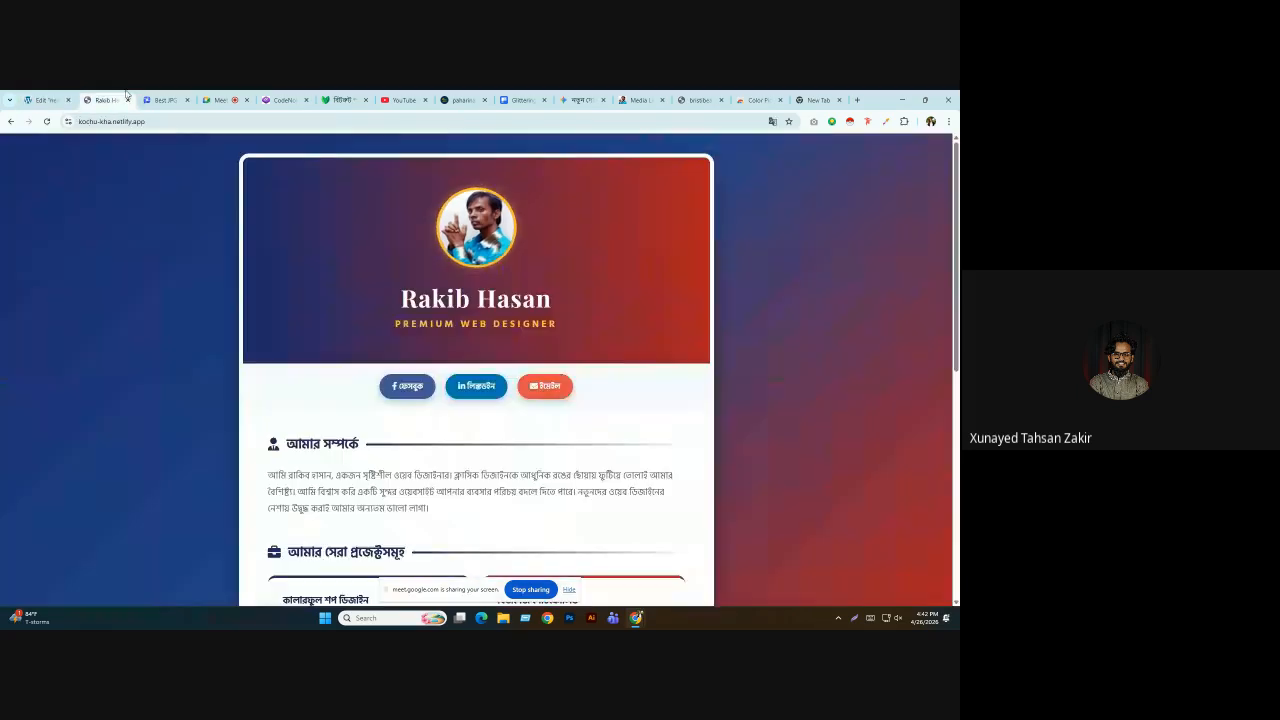
pyautogui.click(868, 121)
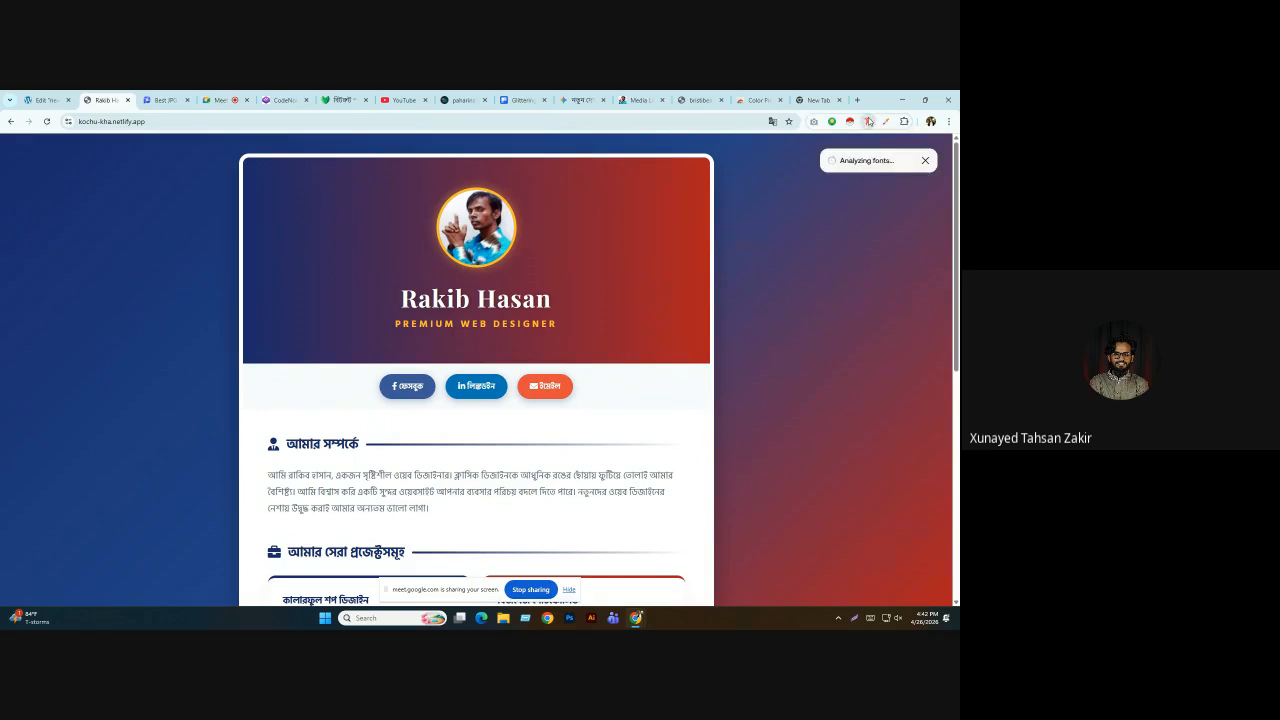
pyautogui.moveTo(475, 313)
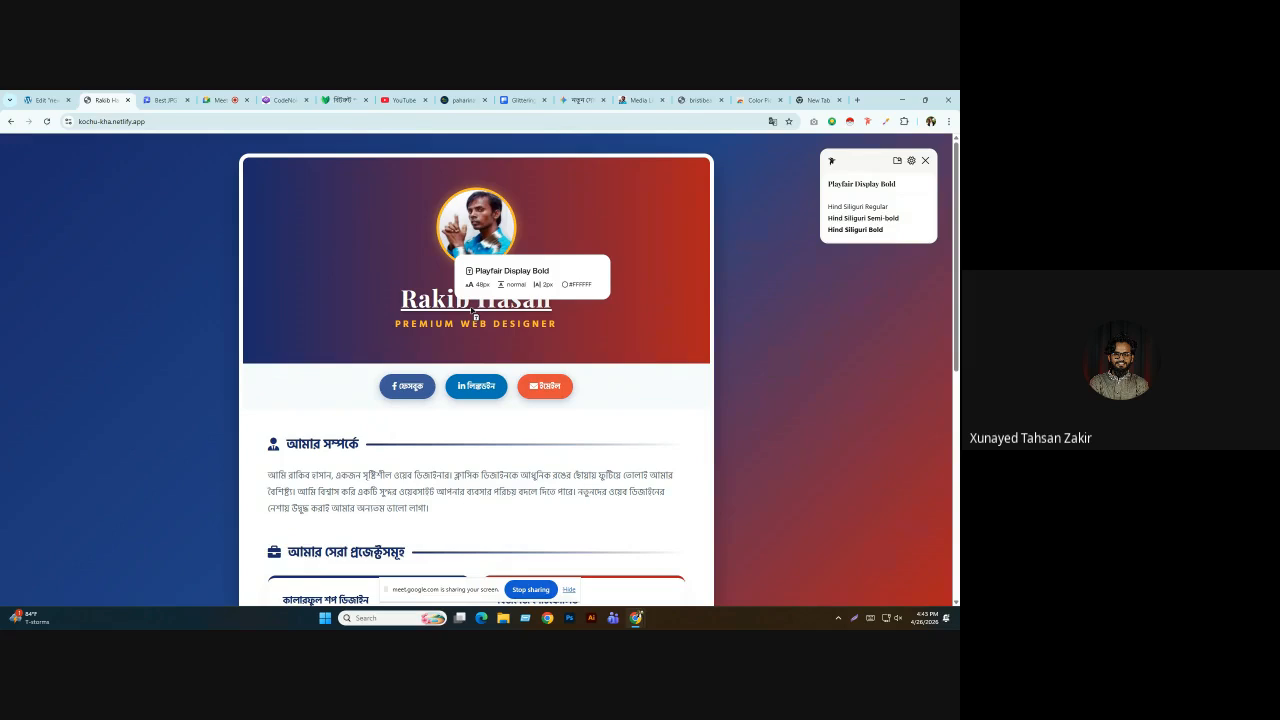
pyautogui.click(45, 100)
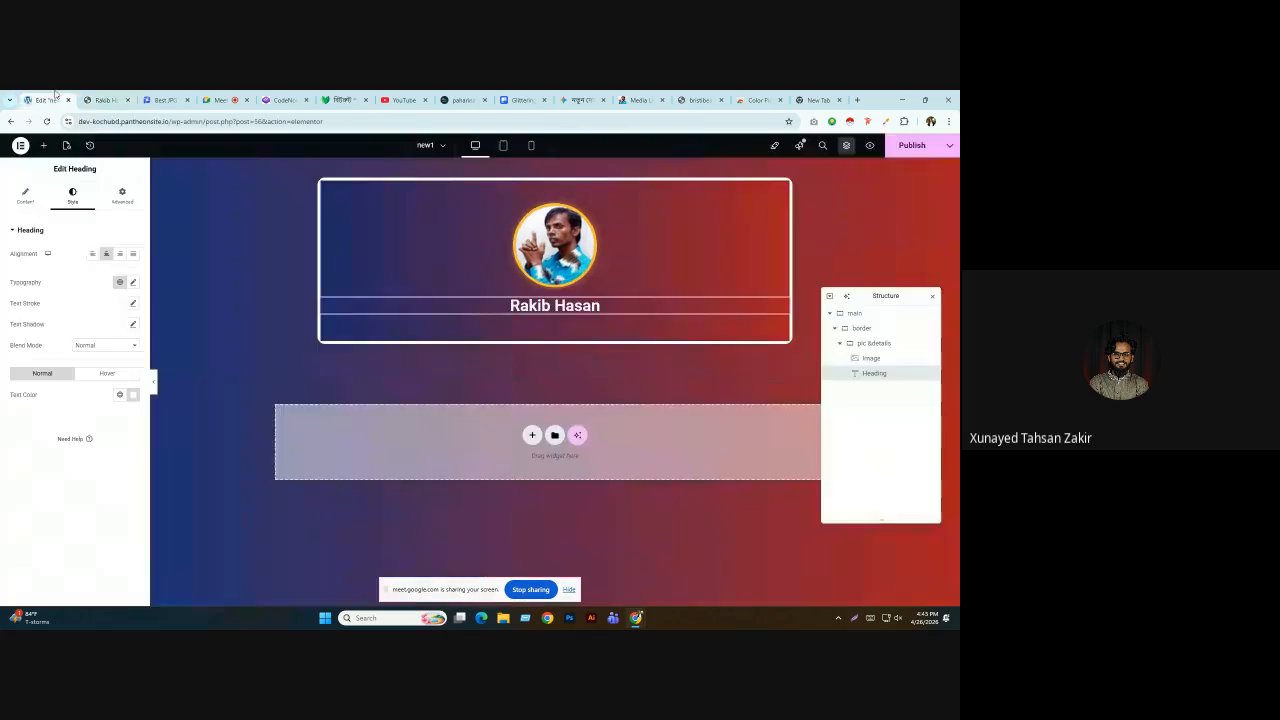
# Set the name heading's font family to Playfair Display.
pyautogui.click(133, 284)
pyautogui.click(112, 333)
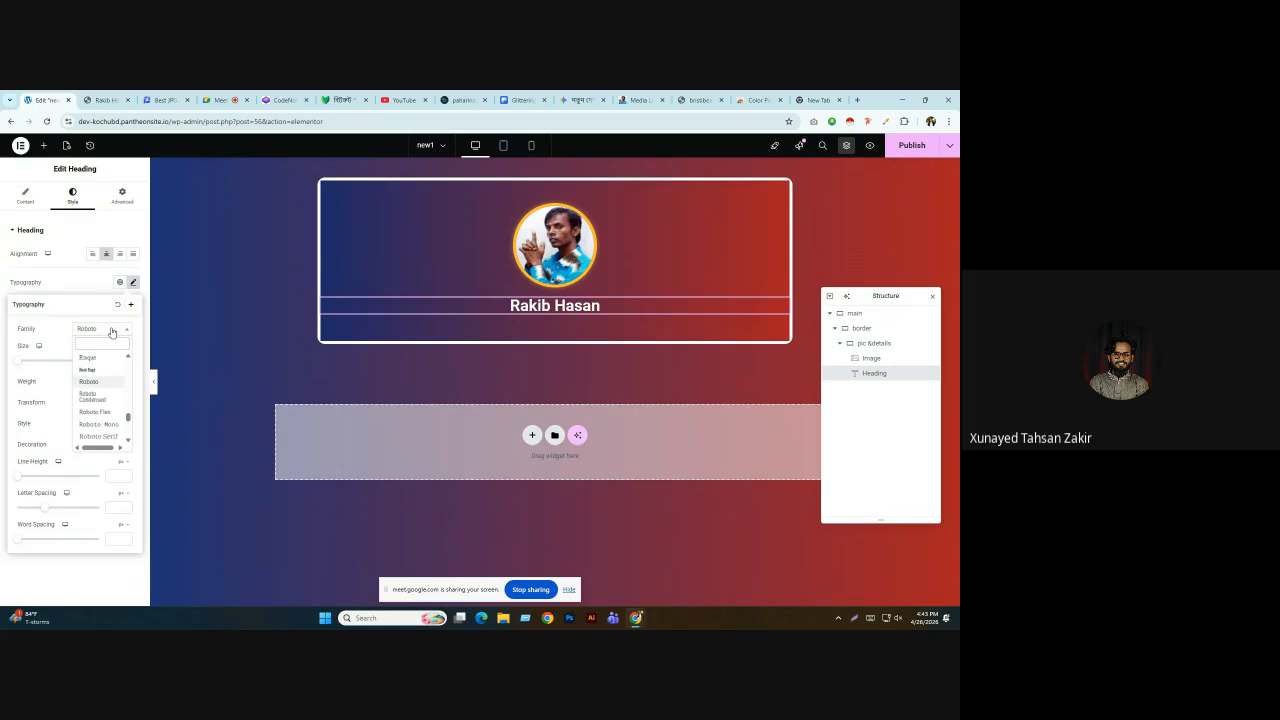
pyautogui.write('play')
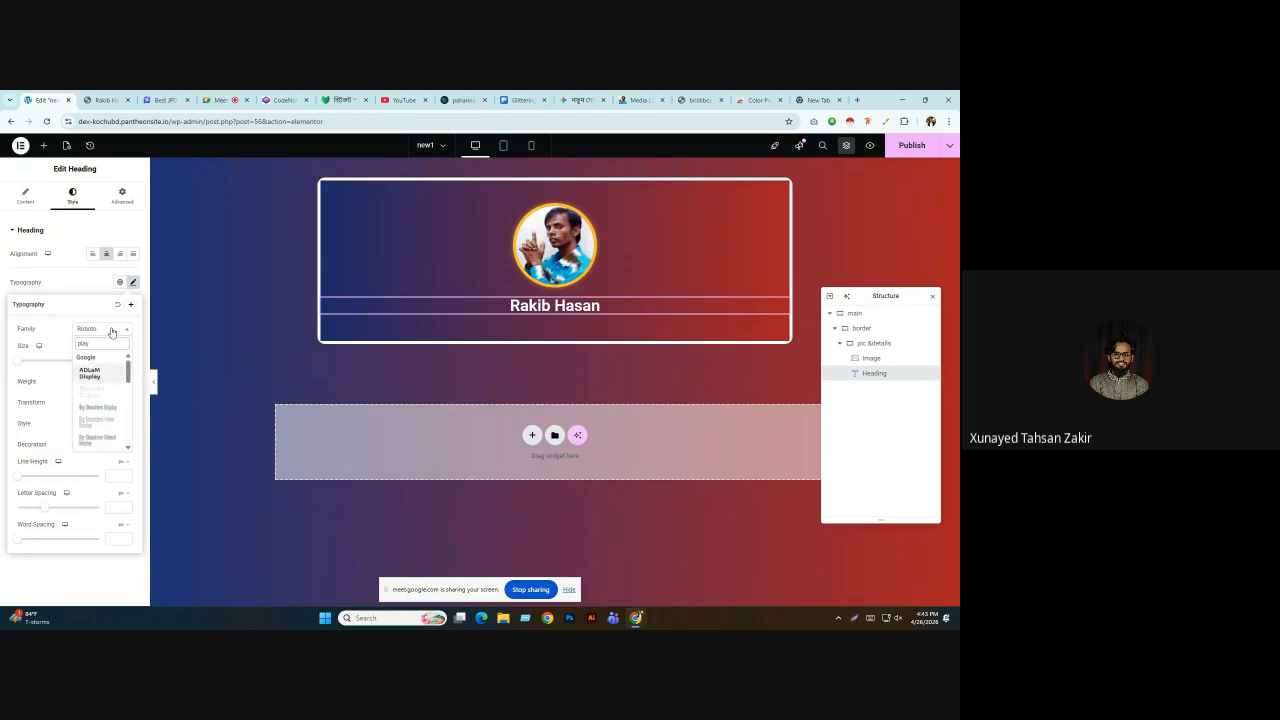
pyautogui.write('f')
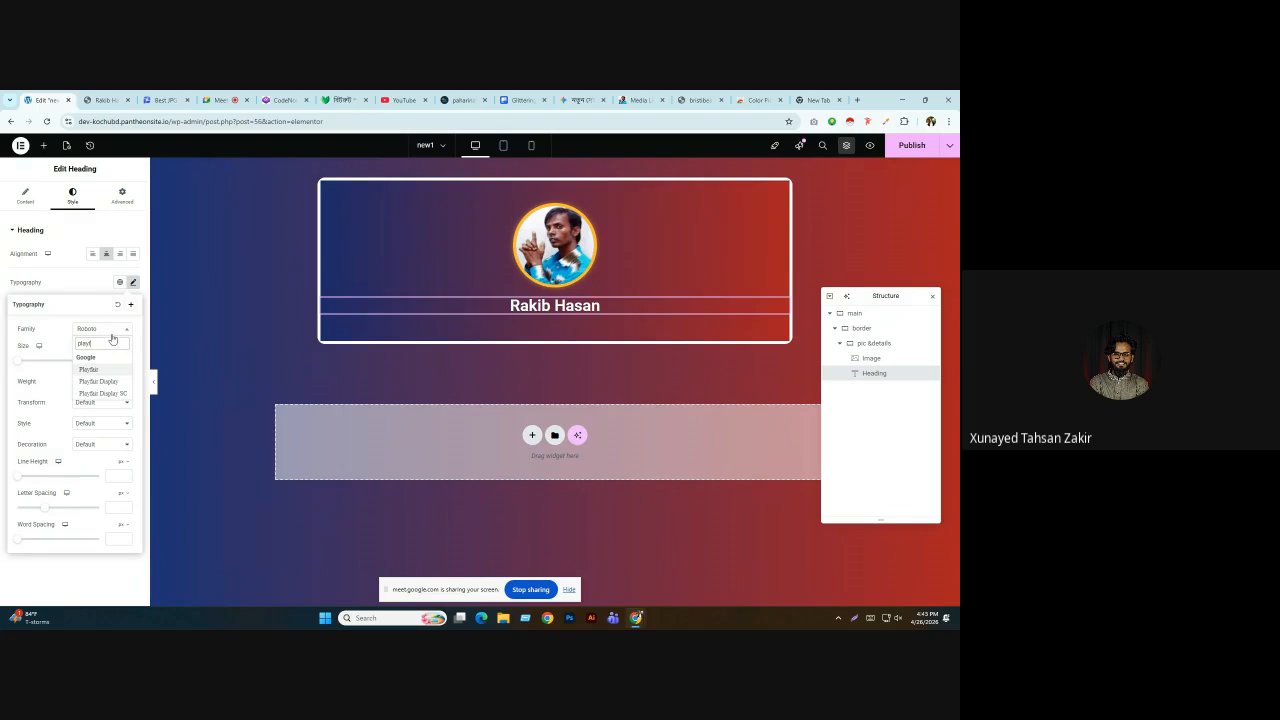
pyautogui.click(104, 381)
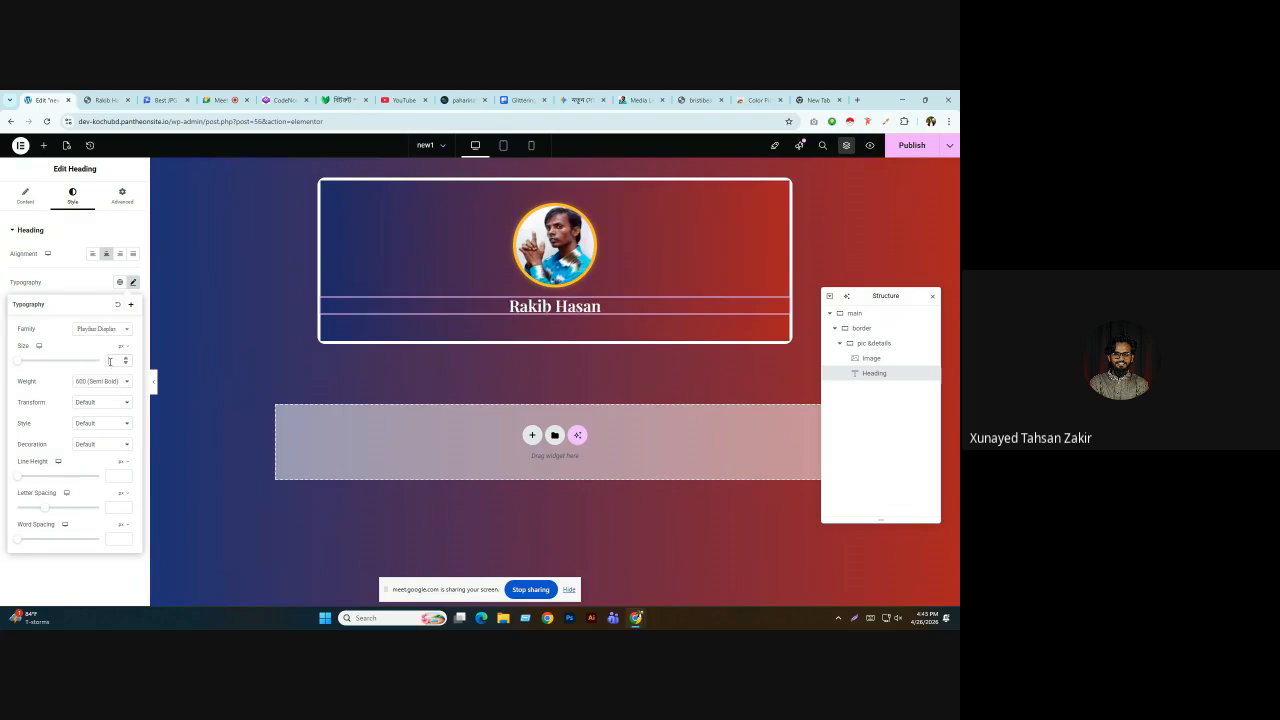
# Set the name heading to 48 px, weight 700 (Bold) and 2 px letter spacing, and publish the page.
pyautogui.write('48')
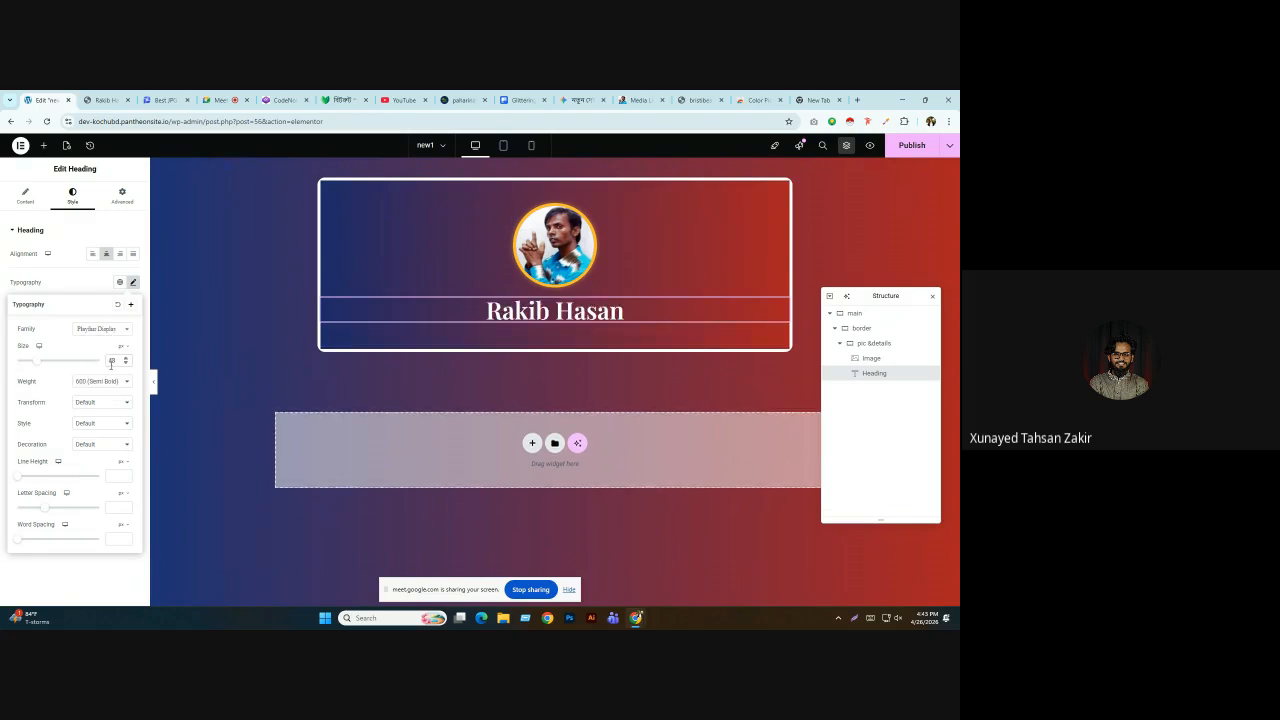
pyautogui.click(100, 381)
pyautogui.click(104, 467)
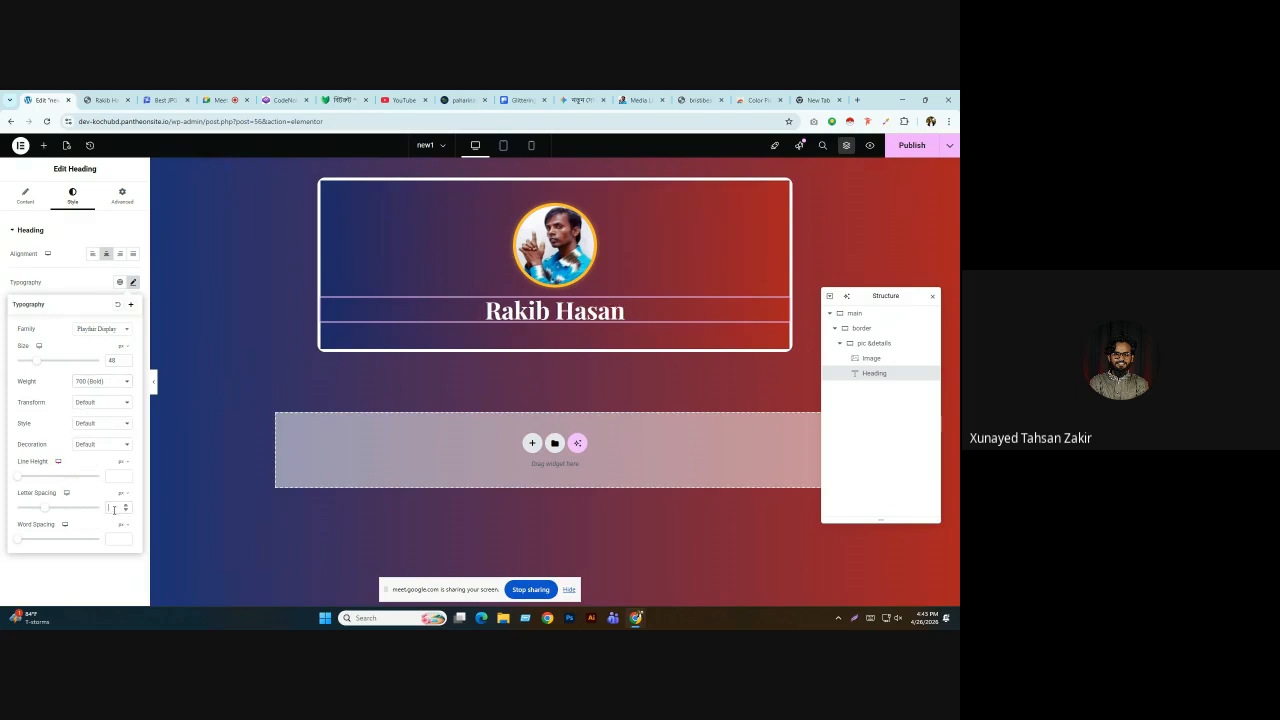
pyautogui.write('3')
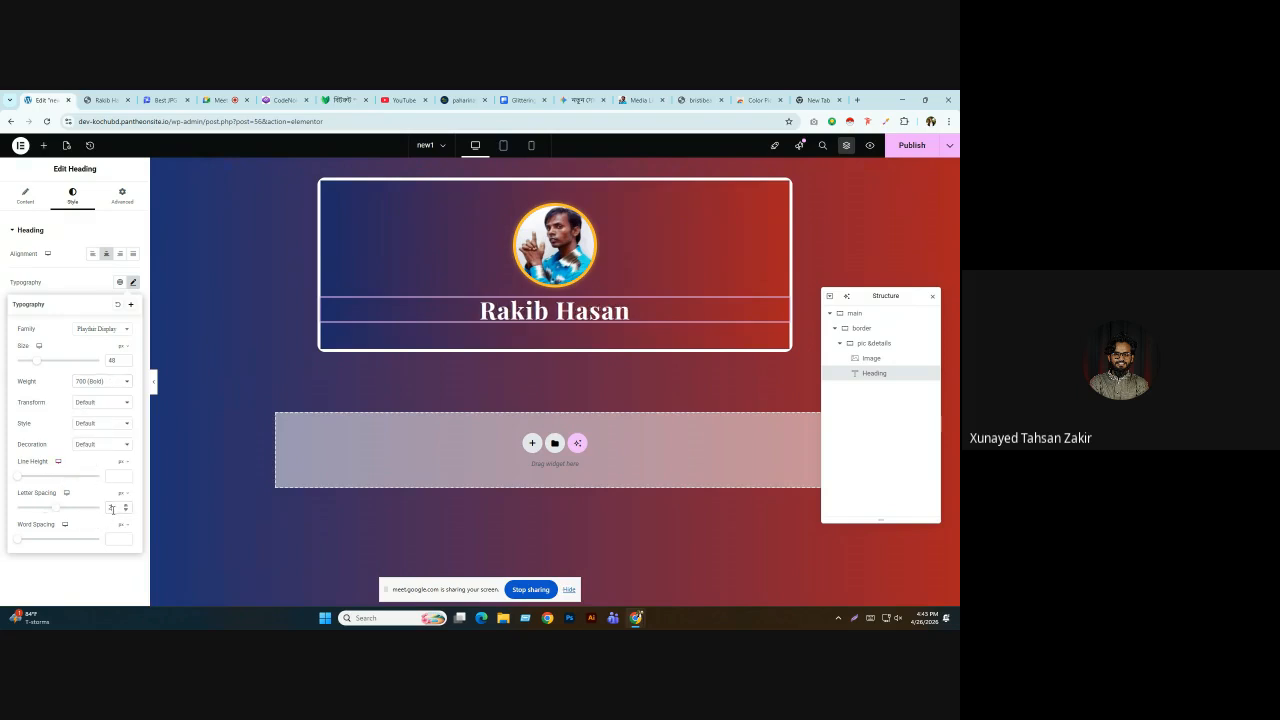
pyautogui.click(901, 150)
# Dismiss the font inspector on the reference page, copy the "Premium Web Designer" subtitle and return to the editor.
pyautogui.click(106, 100)
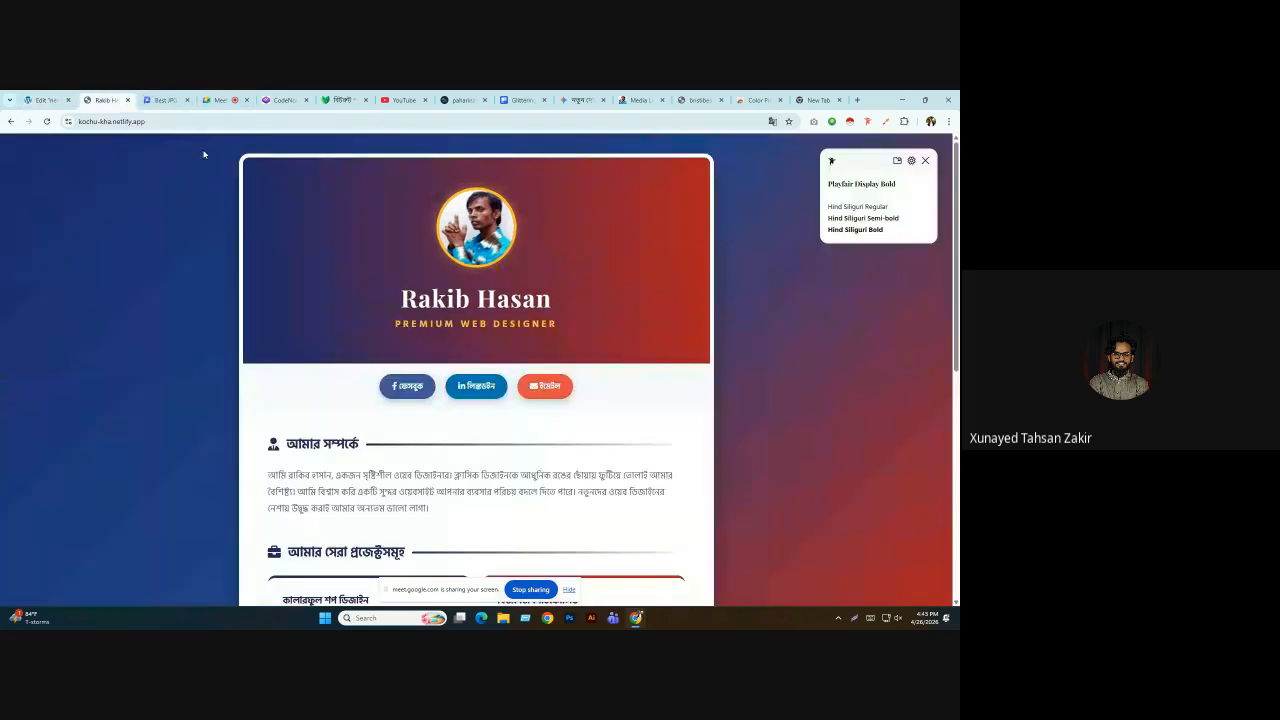
pyautogui.click(925, 161)
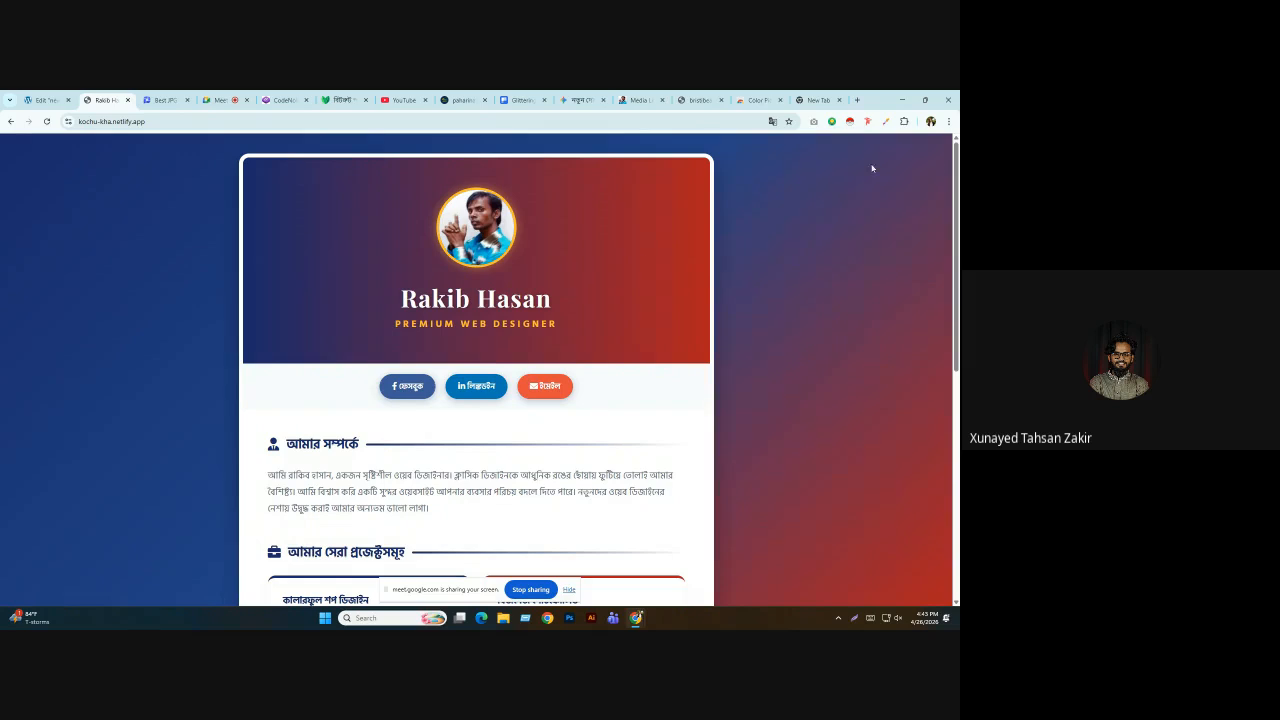
pyautogui.moveTo(562, 334); pyautogui.dragTo(392, 337)
pyautogui.rightClick(431, 323)
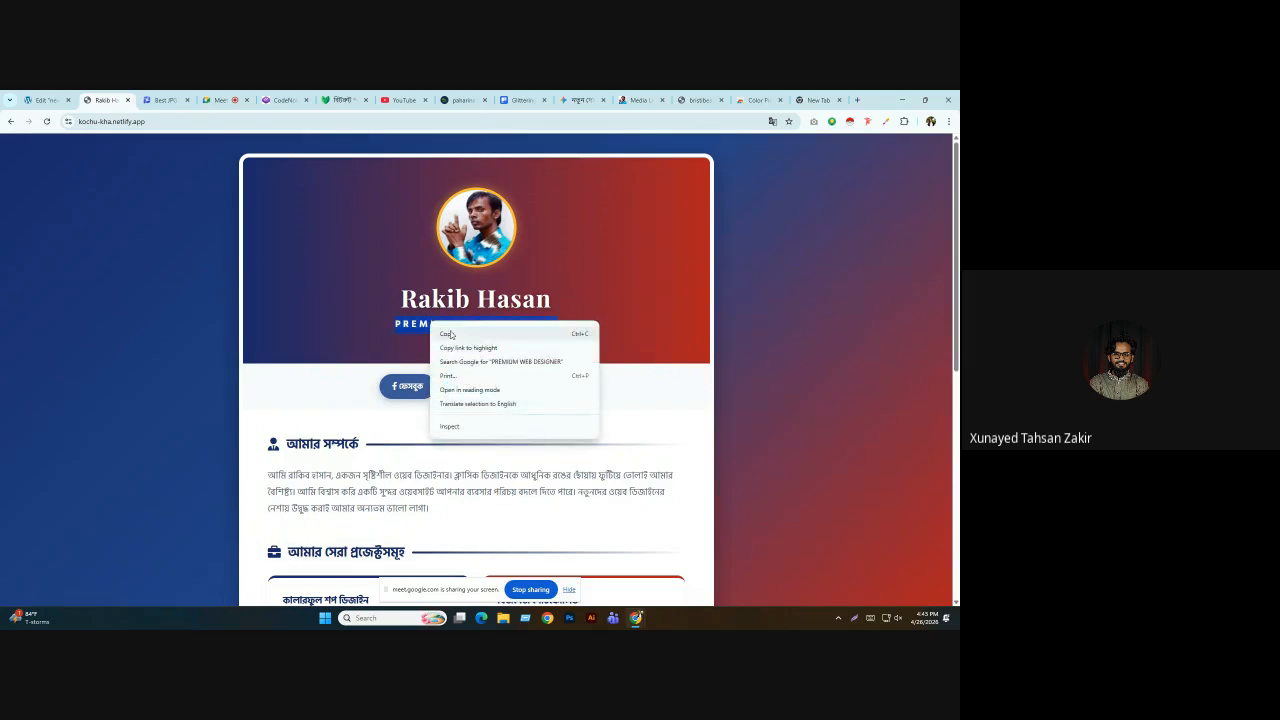
pyautogui.click(450, 337)
pyautogui.click(45, 100)
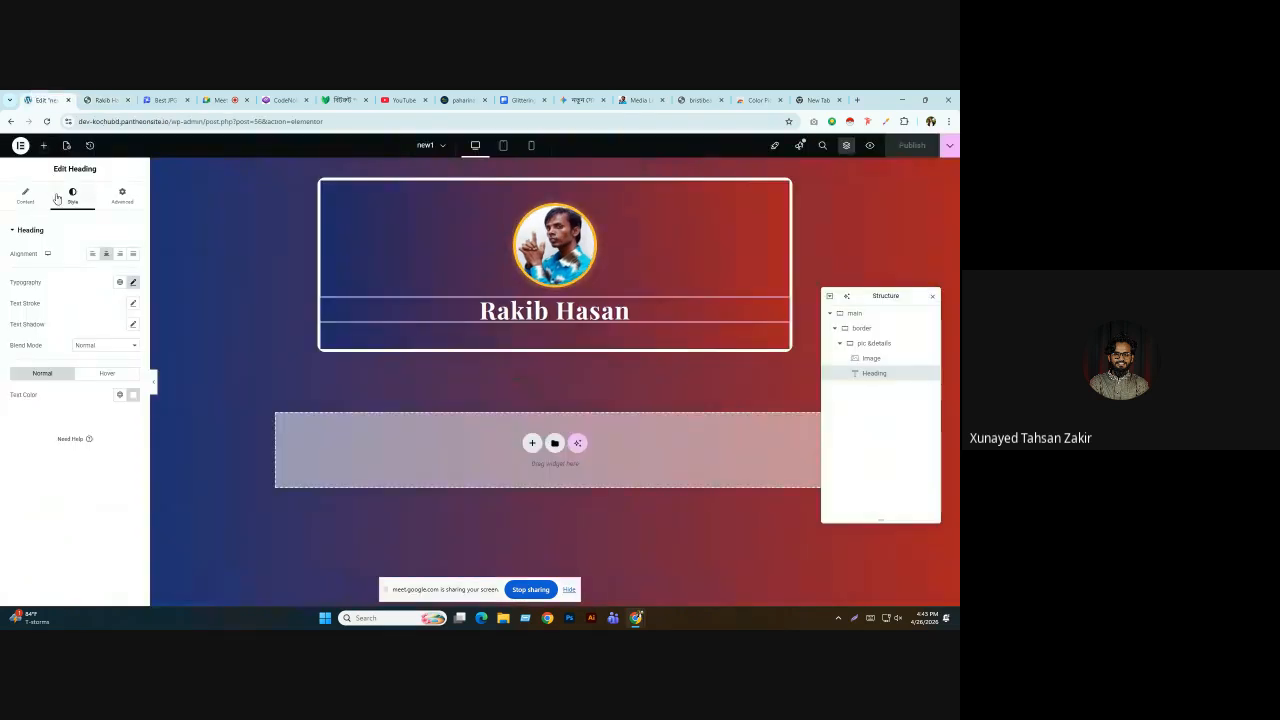
# Add a second Heading widget below the name and replace its placeholder title with "Premium Web Designer".
pyautogui.click(43, 145)
pyautogui.moveTo(60, 376); pyautogui.dragTo(450, 337)
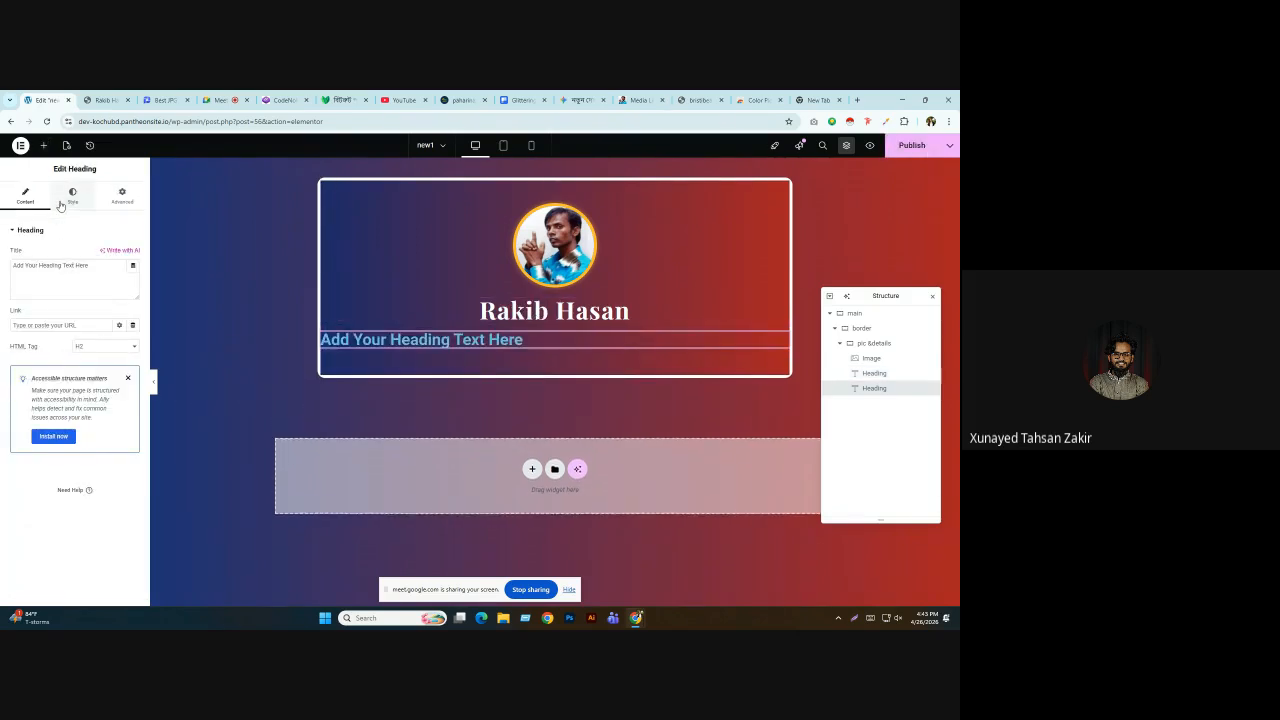
pyautogui.tripleClick(60, 266)
pyautogui.rightClick(59, 273)
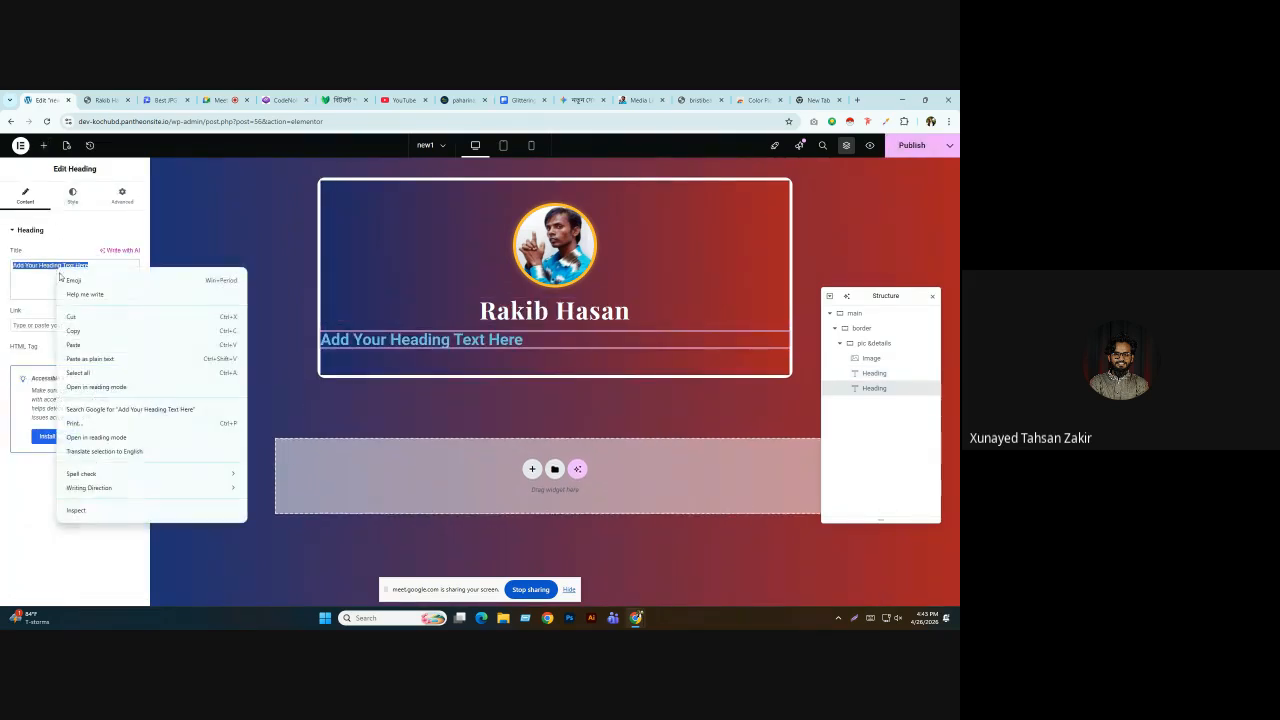
pyautogui.click(80, 344)
# Centre the subtitle heading and set its text colour to #FDBB2D, taken from the reference page's subtitle with the font inspector.
pyautogui.click(72, 195)
pyautogui.click(106, 254)
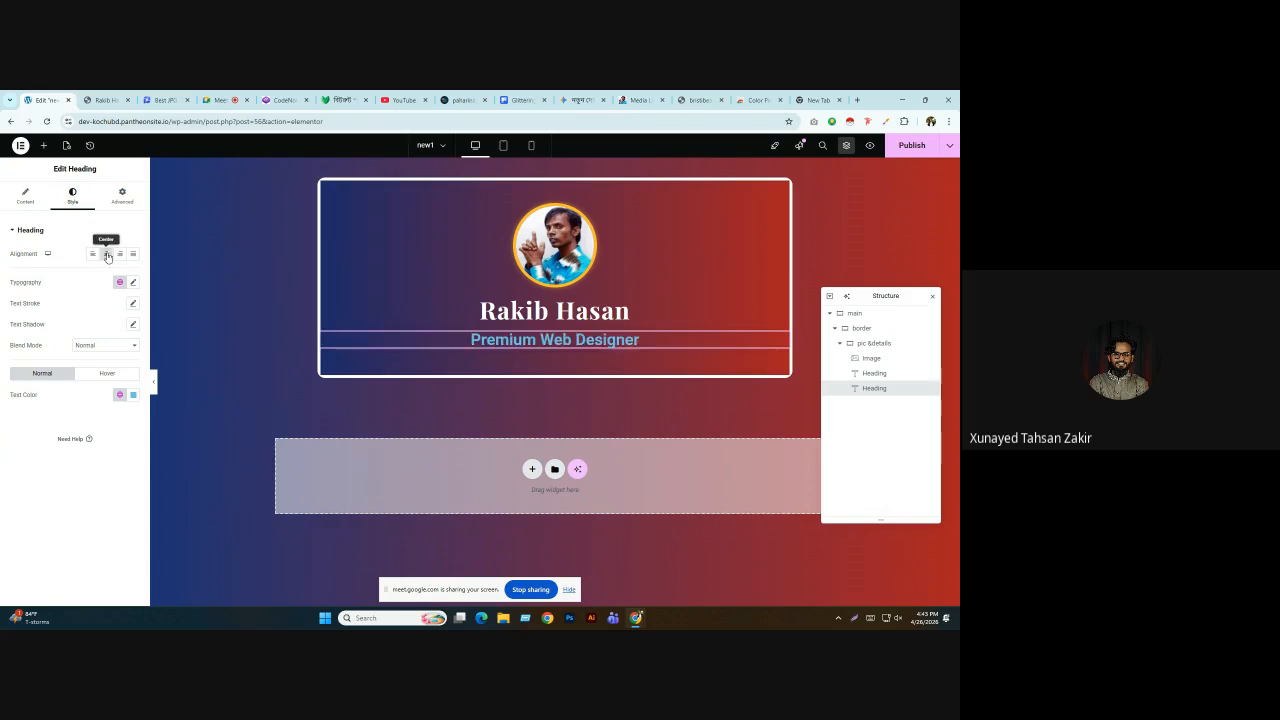
pyautogui.click(106, 100)
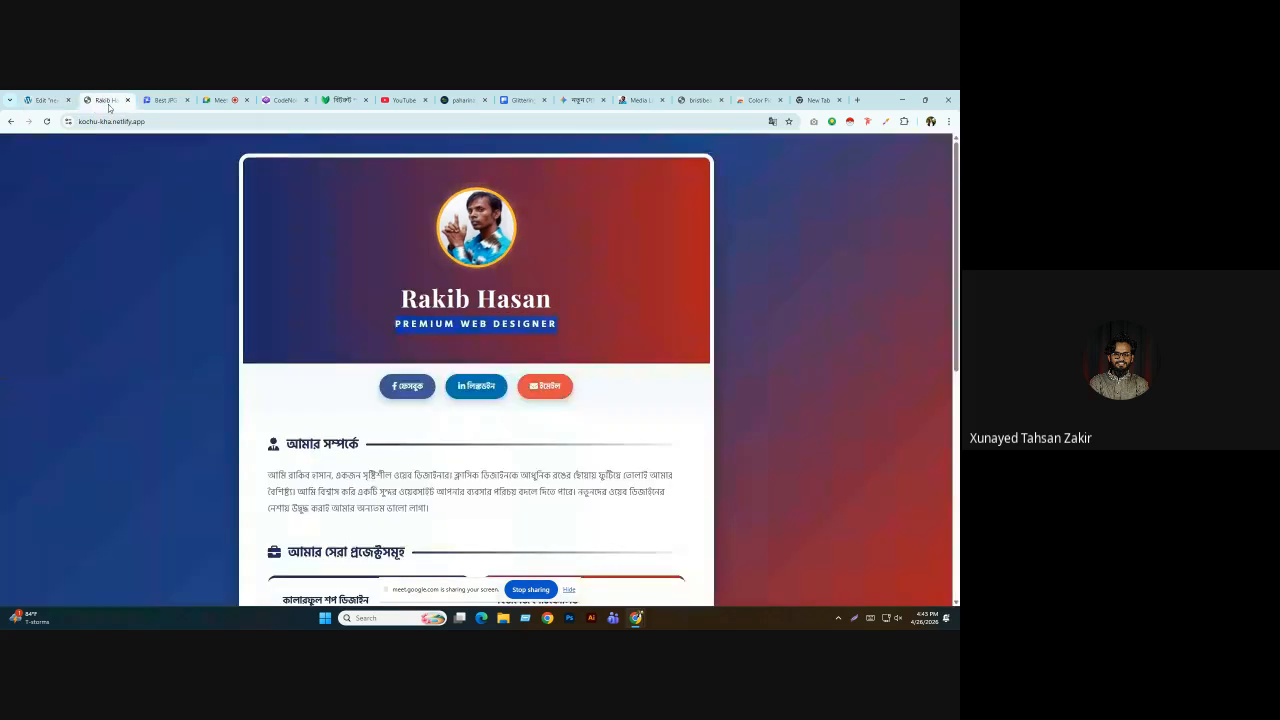
pyautogui.click(576, 309)
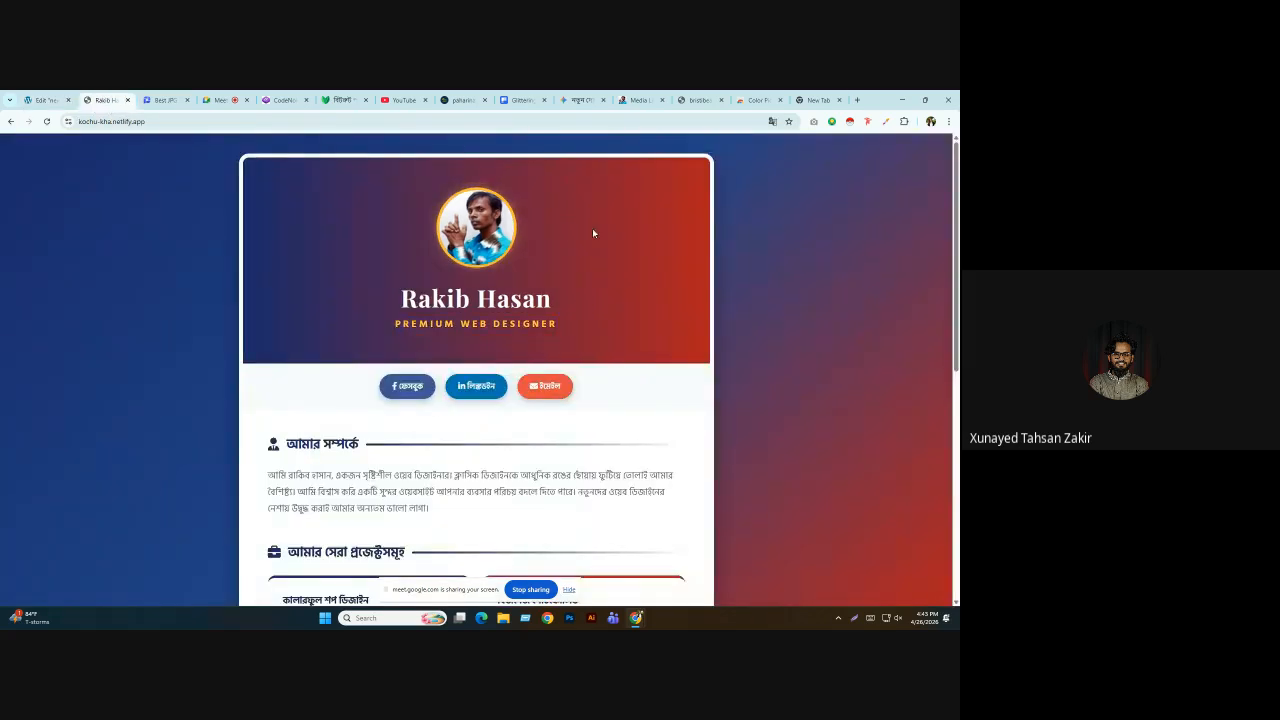
pyautogui.click(867, 121)
pyautogui.moveTo(519, 332)
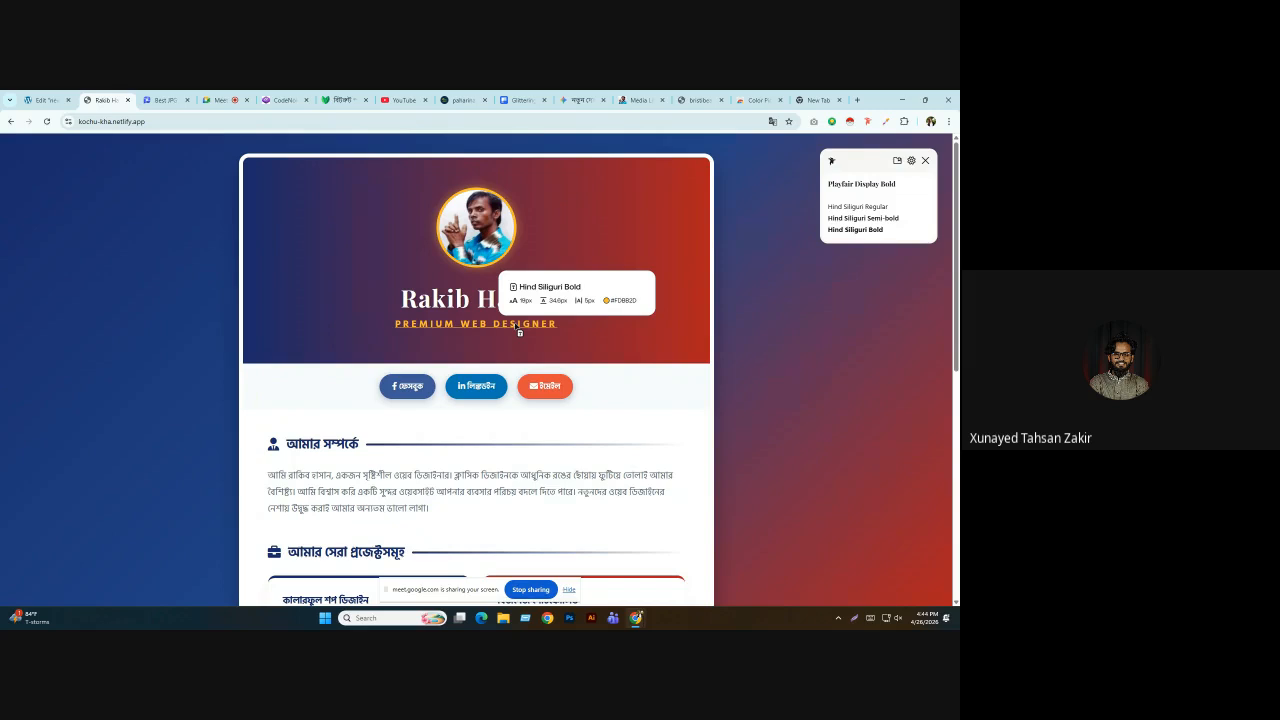
pyautogui.click(519, 331)
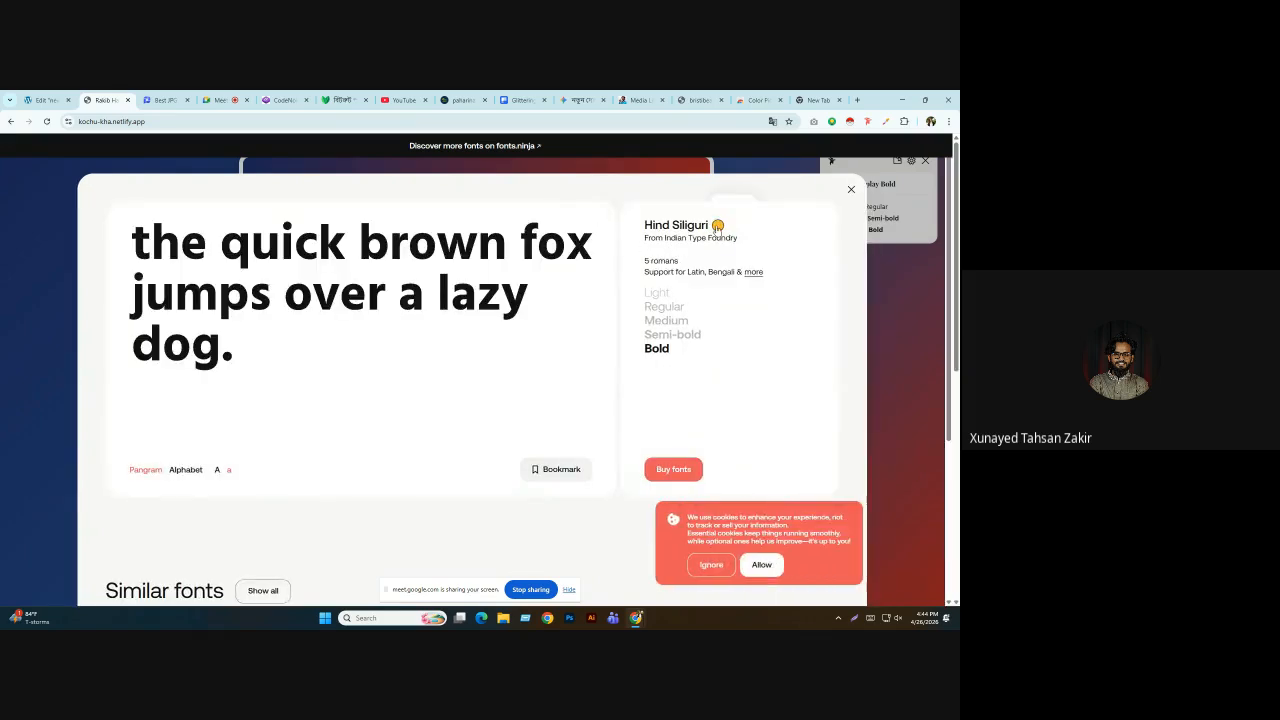
pyautogui.click(851, 190)
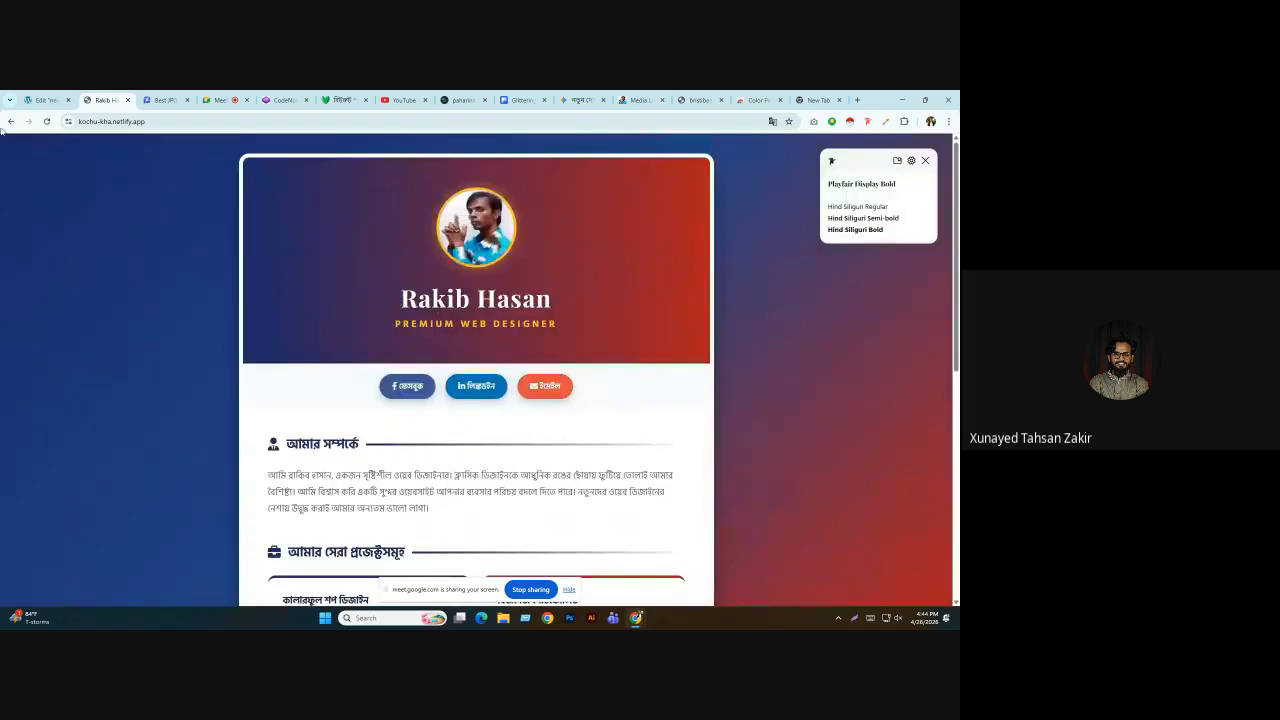
pyautogui.click(40, 100)
pyautogui.click(133, 395)
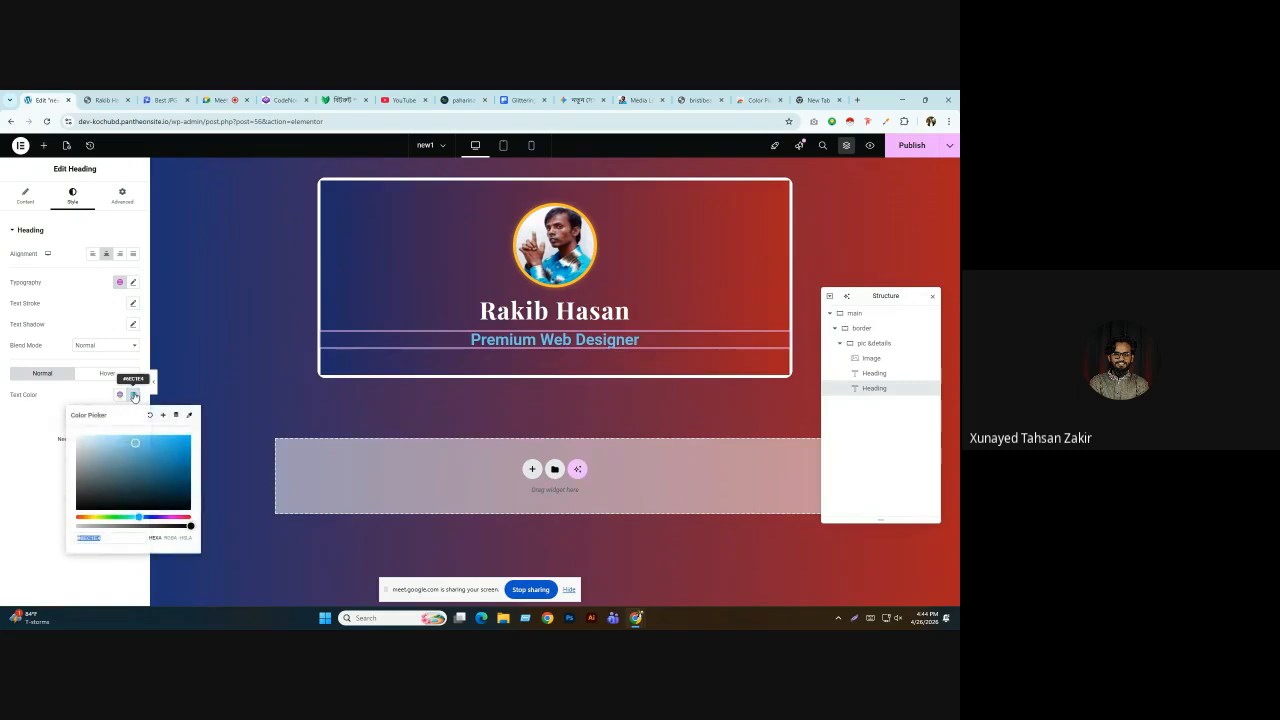
pyautogui.hotkey('ctrl', 'v')
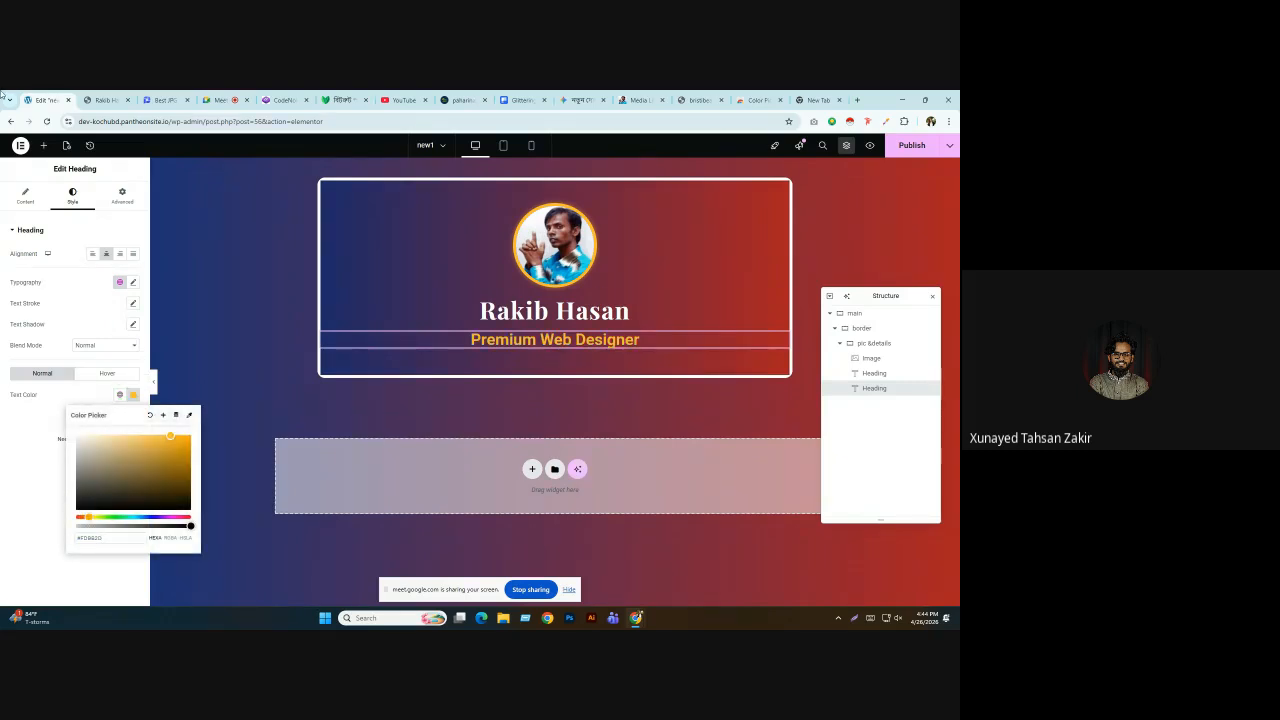
# Set the subtitle heading's font family to Hind Siliguri and its size to 19 px, matching the reference page.
pyautogui.click(133, 283)
pyautogui.click(103, 330)
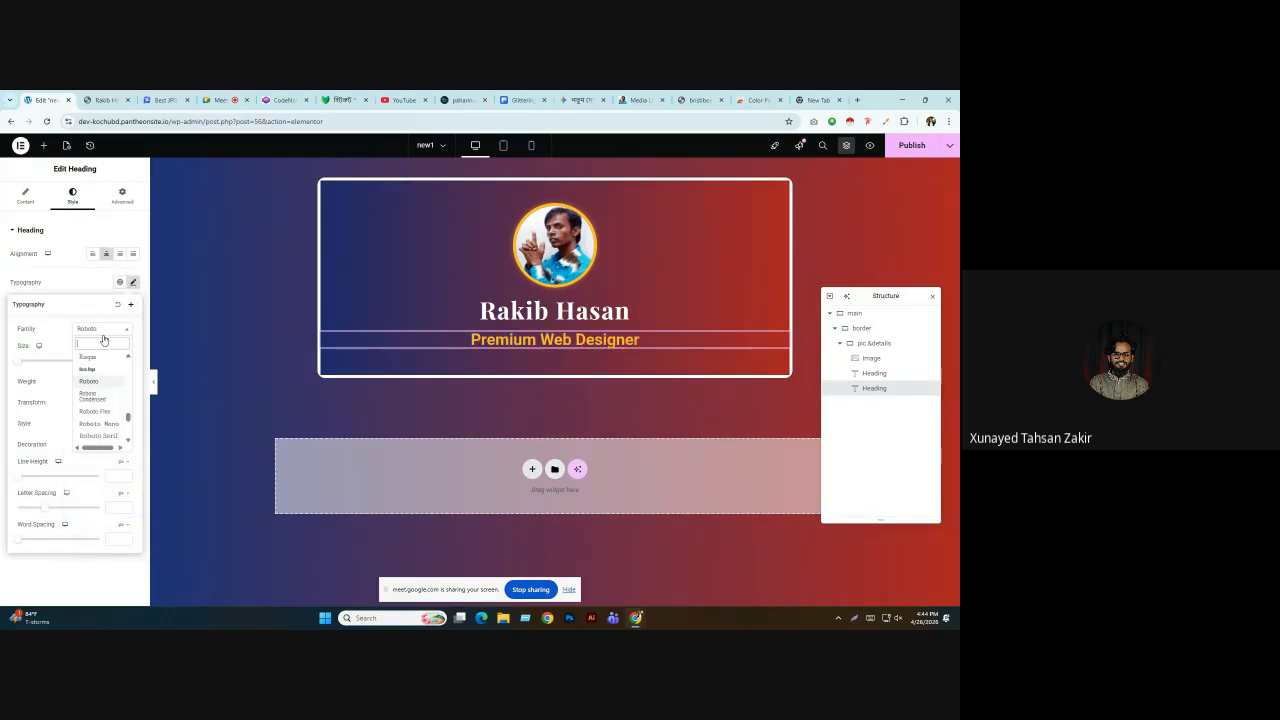
pyautogui.write('hind')
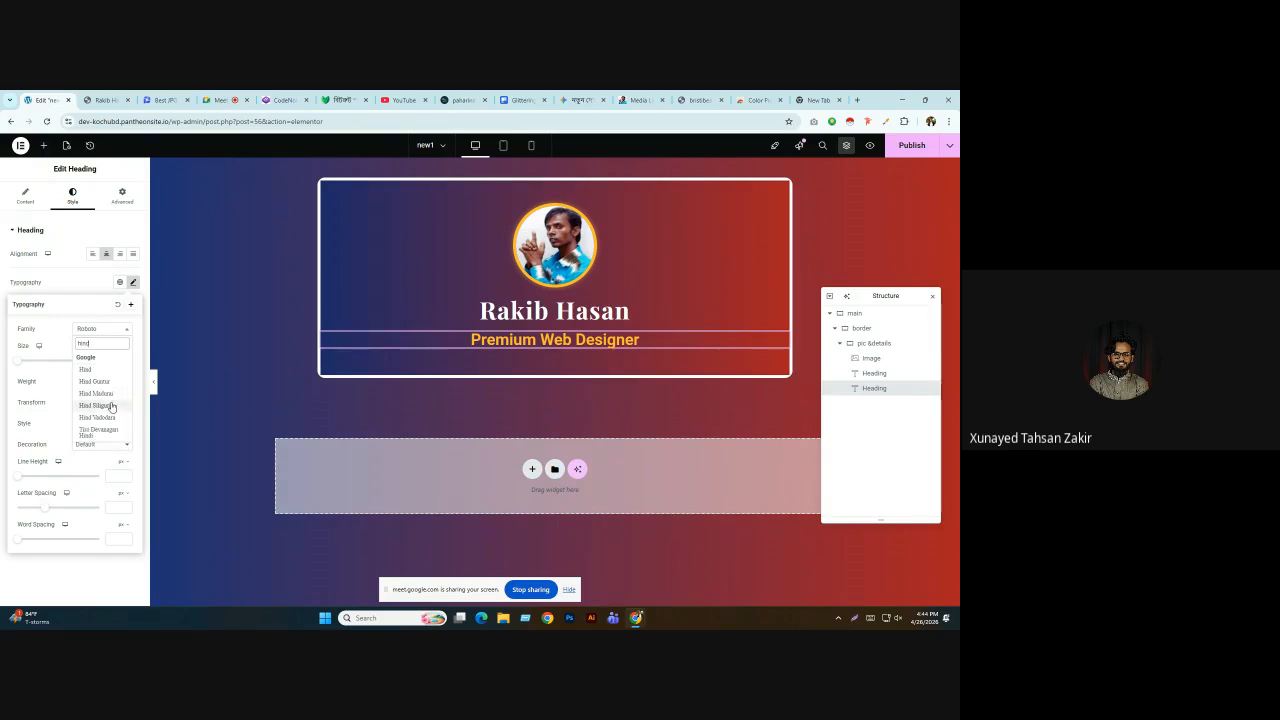
pyautogui.click(95, 417)
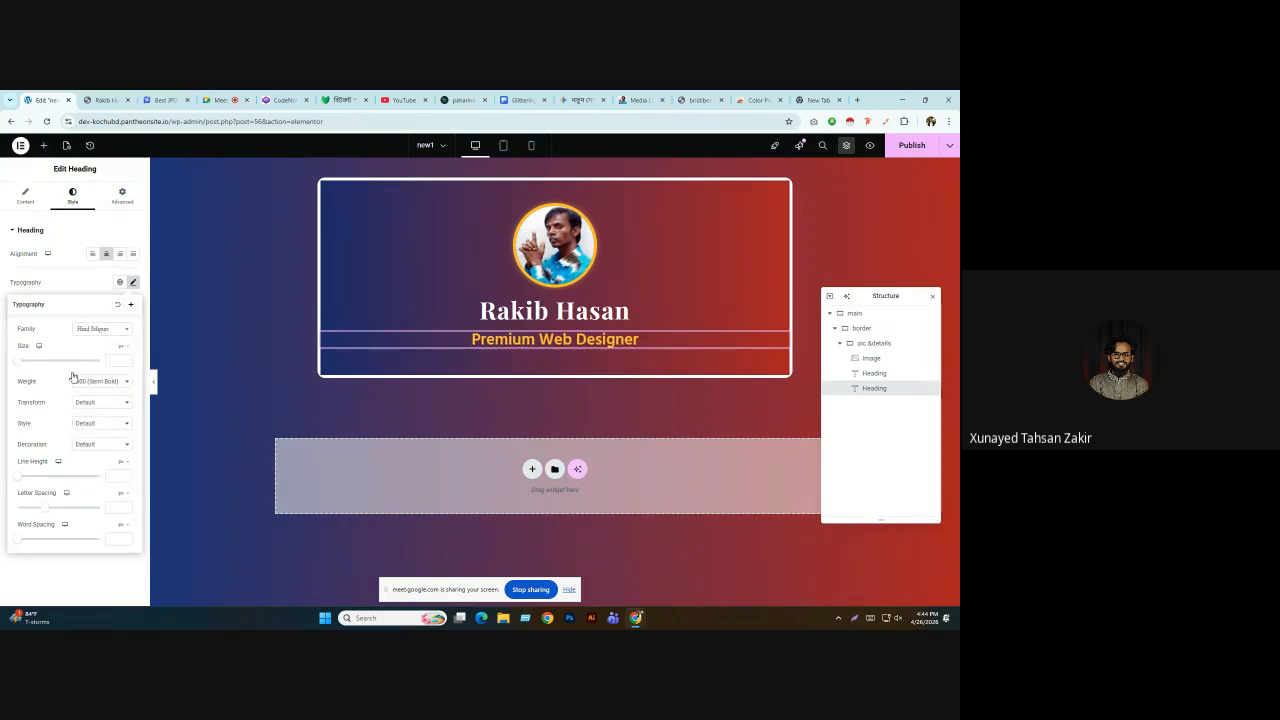
pyautogui.click(105, 100)
pyautogui.click(45, 100)
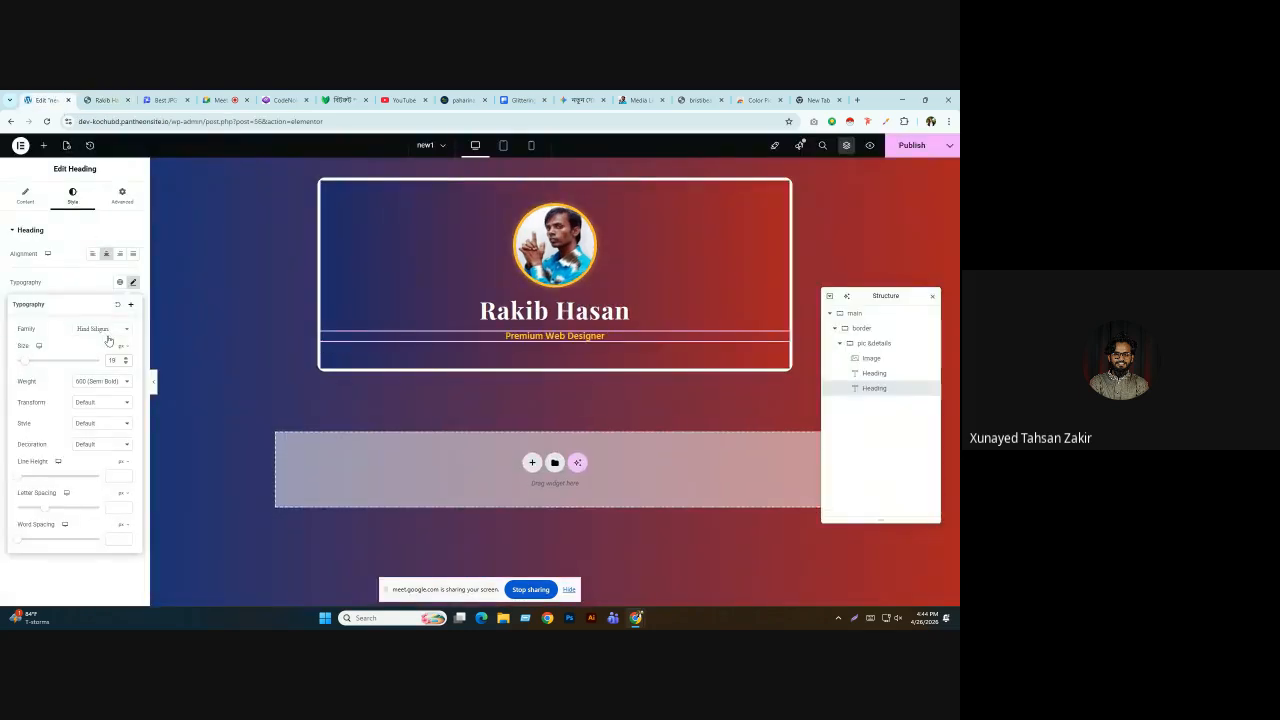
# Set the subtitle heading's weight to 700 (Bold) and its transform to Uppercase, checking against the reference subtitle.
pyautogui.click(108, 381)
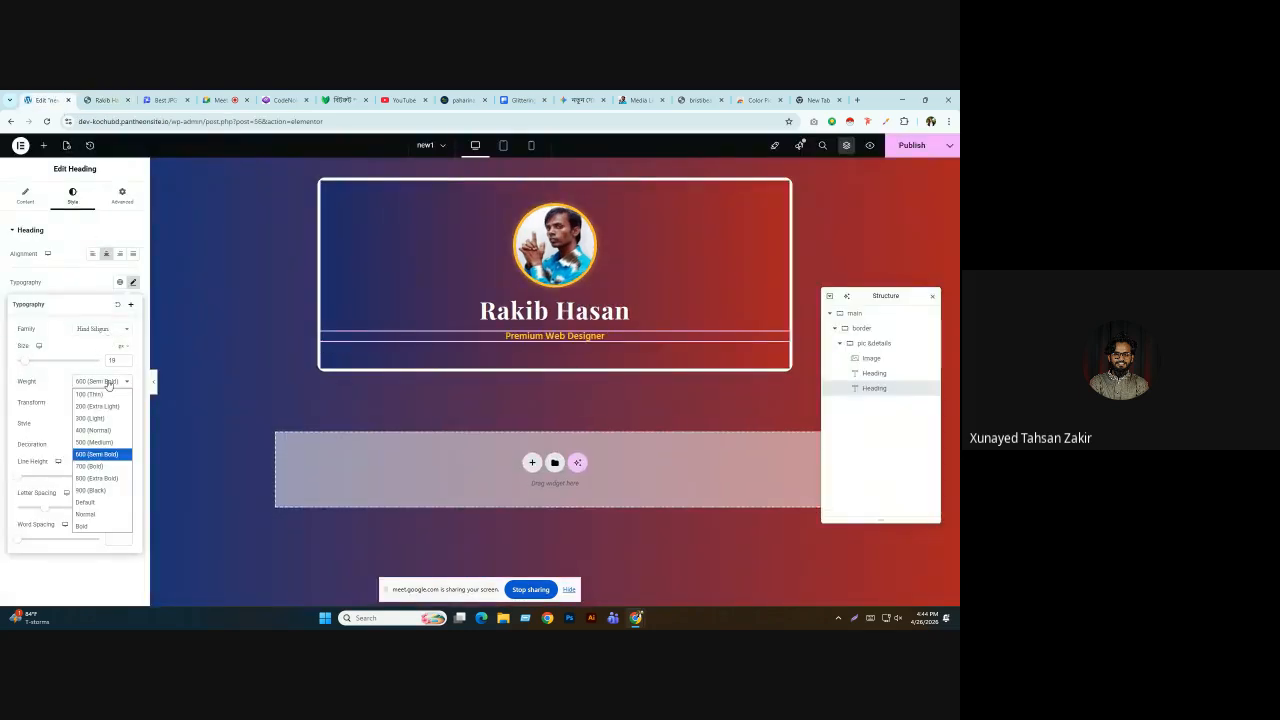
pyautogui.click(95, 466)
pyautogui.click(105, 100)
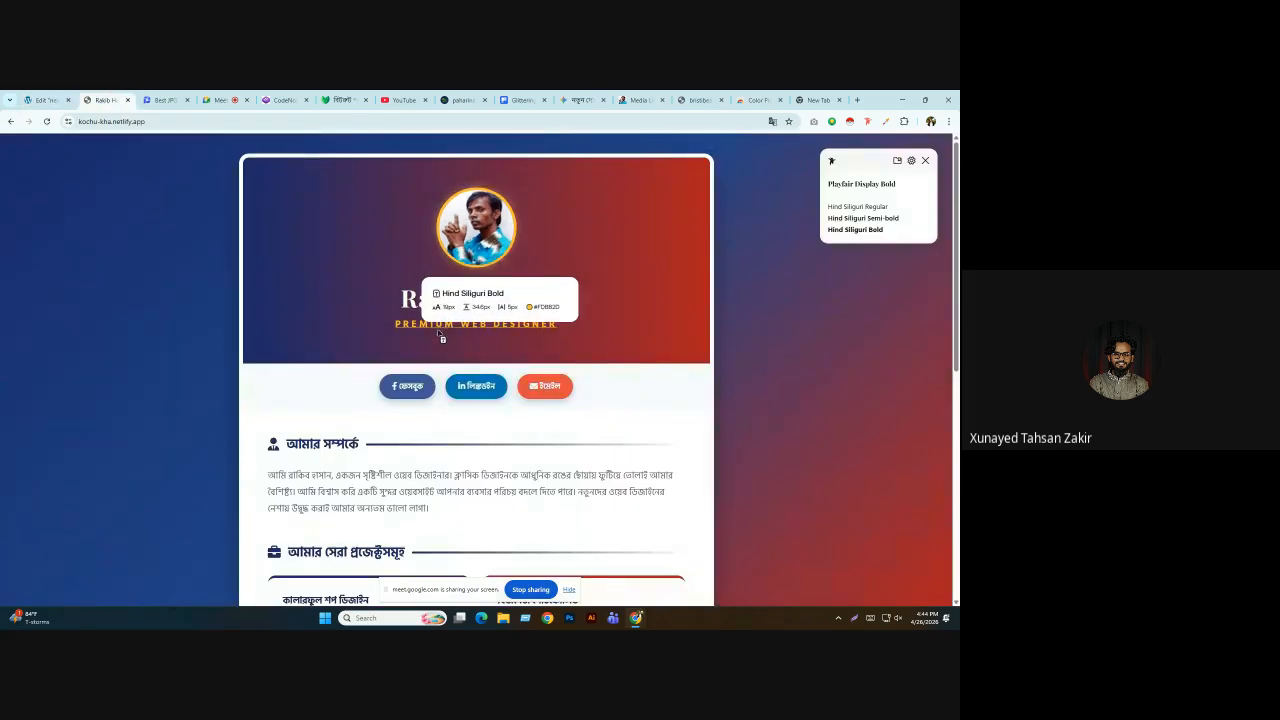
pyautogui.click(45, 100)
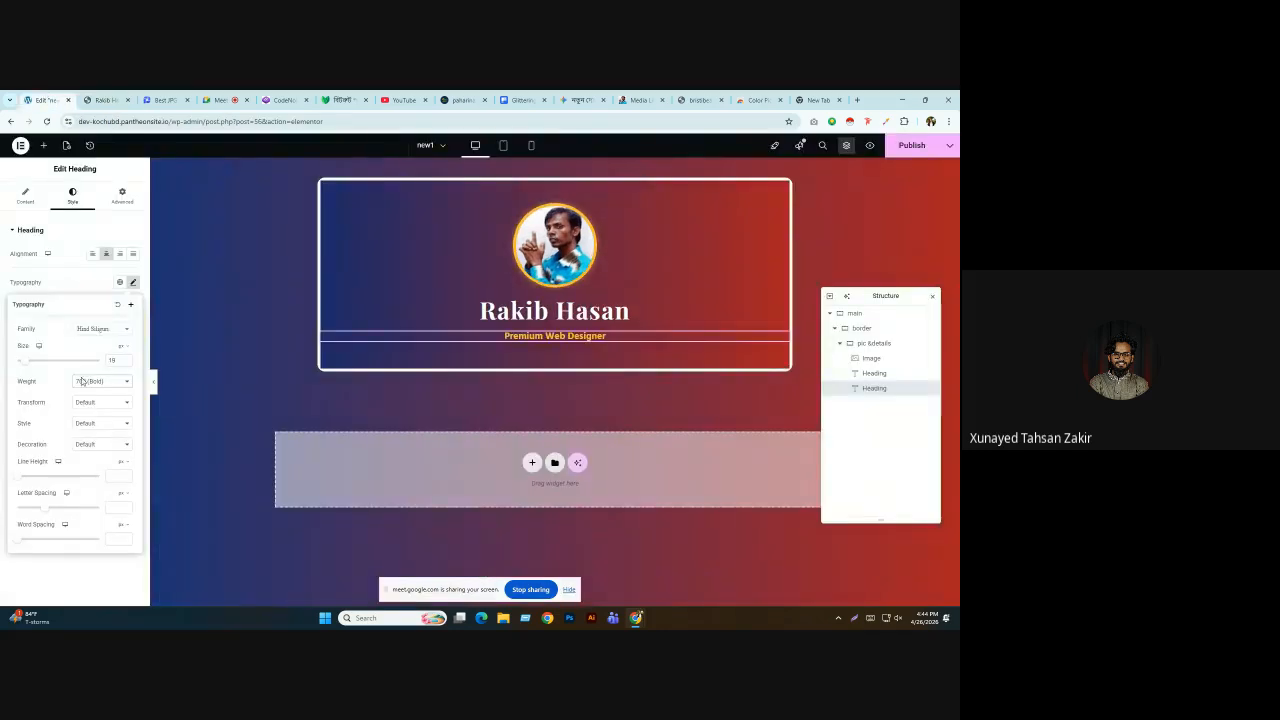
pyautogui.click(105, 100)
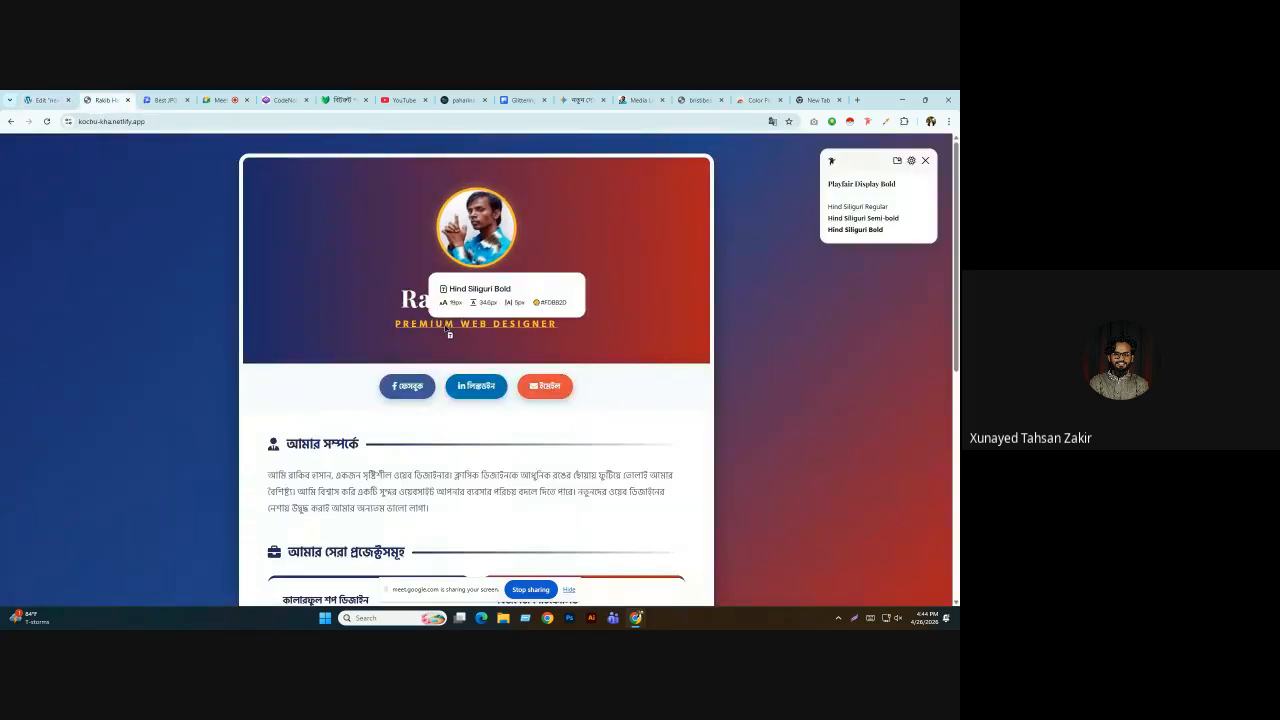
pyautogui.click(45, 100)
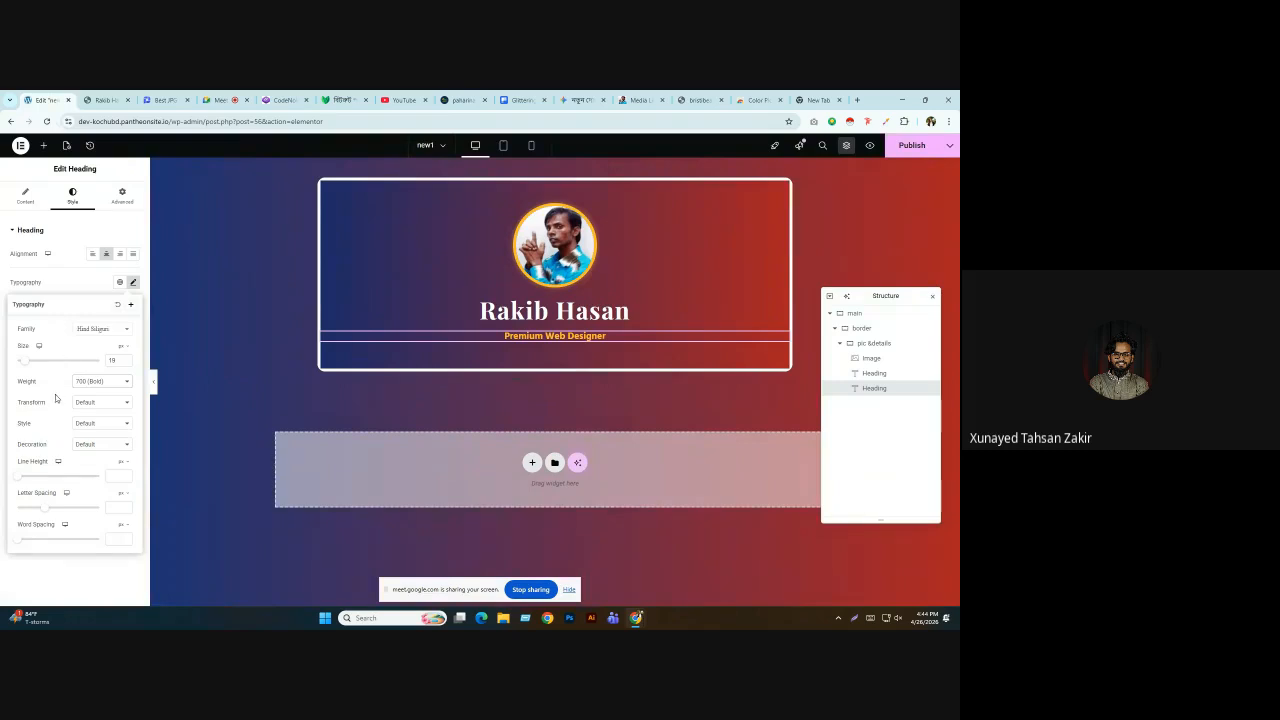
pyautogui.click(96, 406)
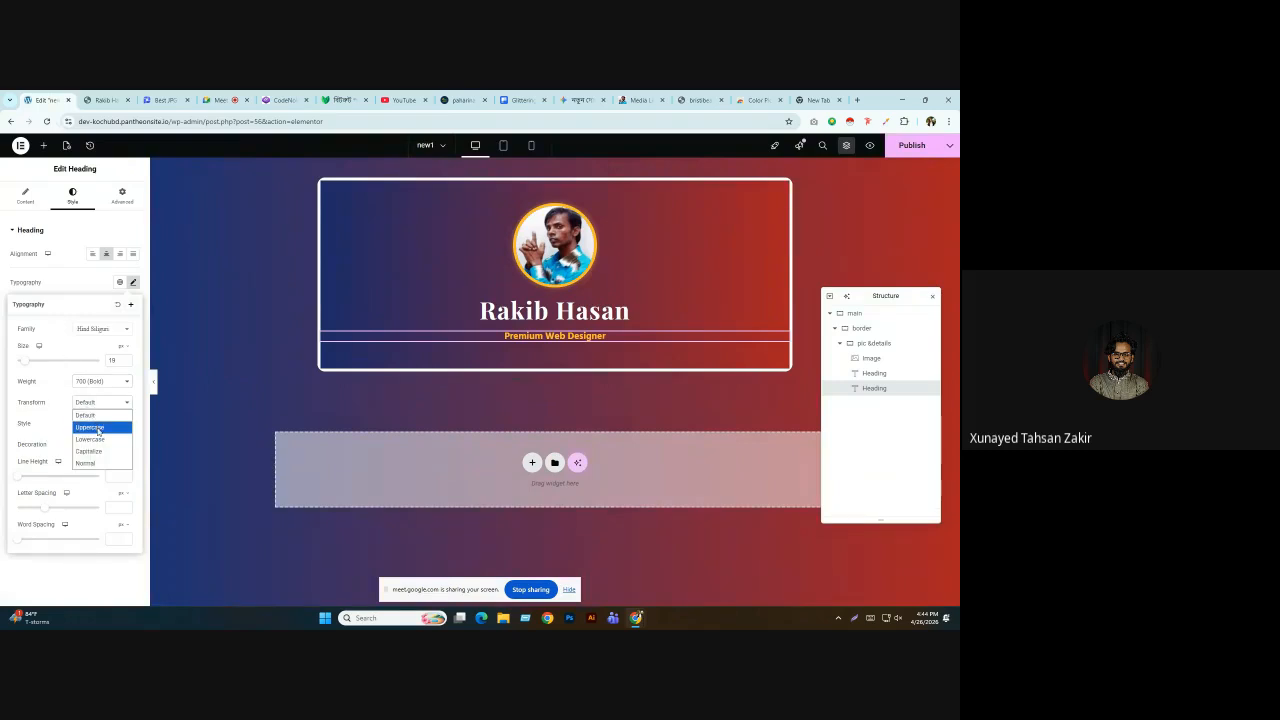
pyautogui.click(96, 427)
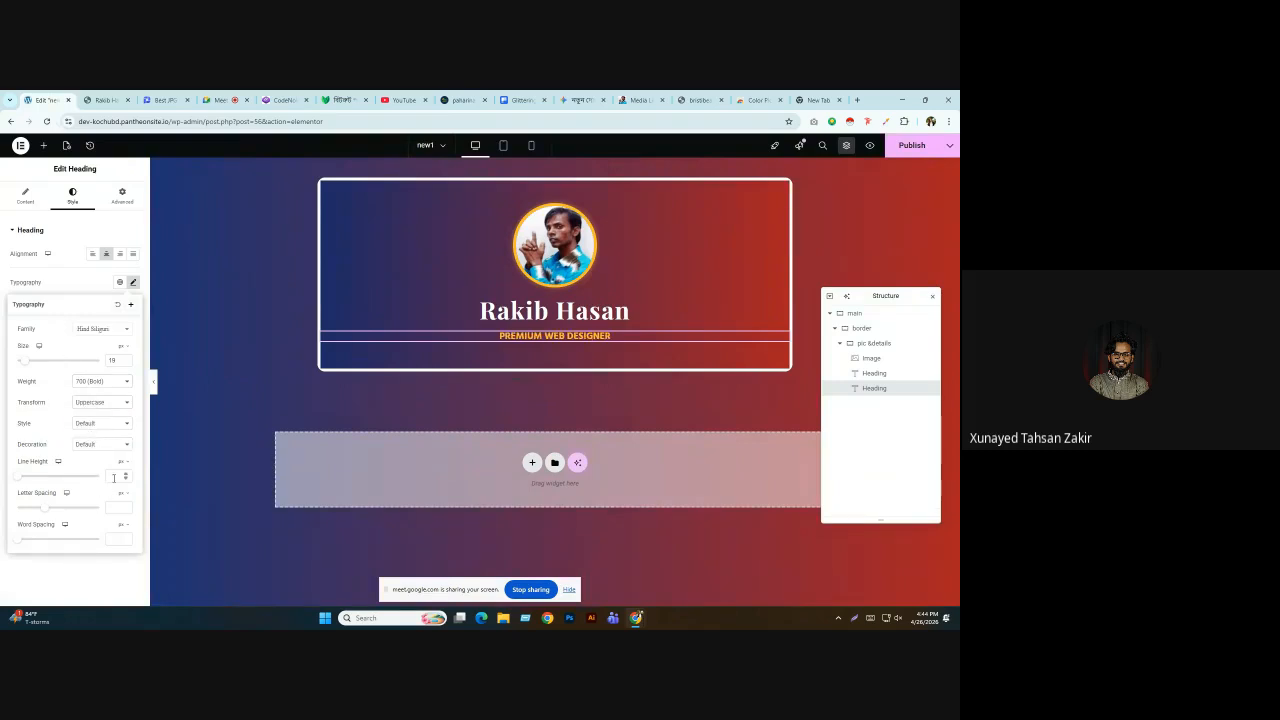
# Set the subtitle heading's line height to 34.6 px and letter spacing to 5 px, and publish the page.
pyautogui.write('33.6')
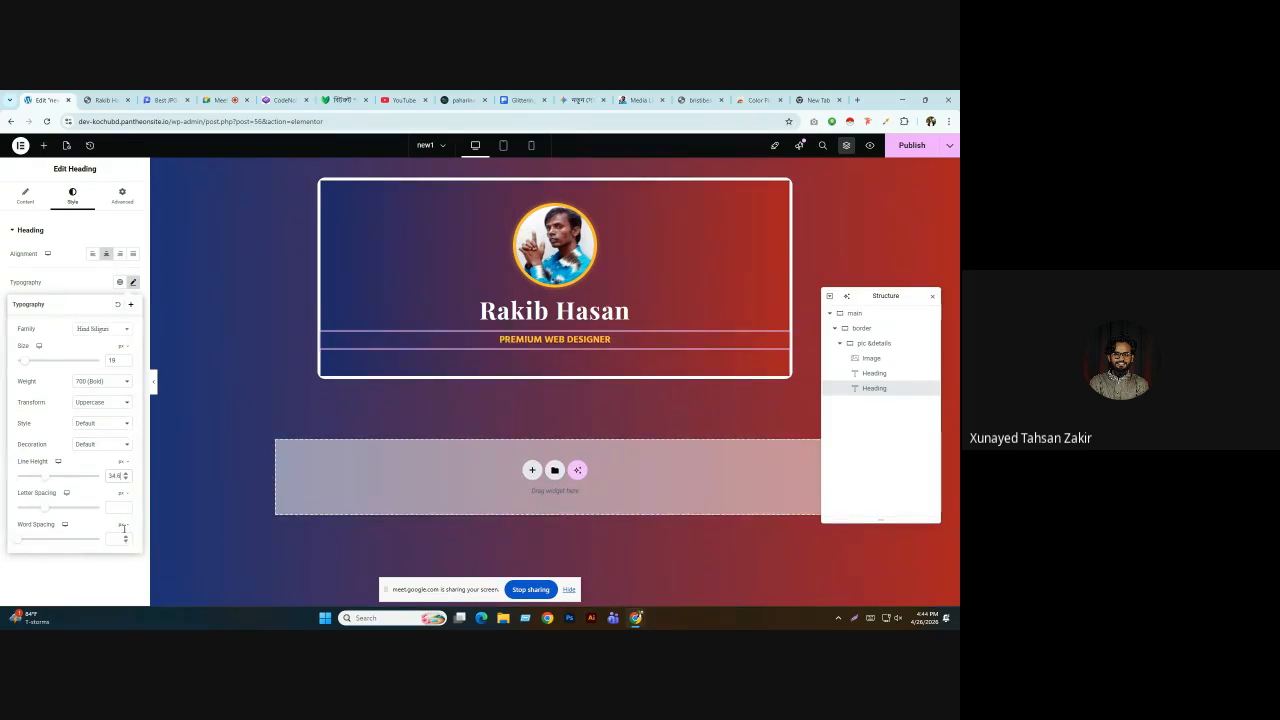
pyautogui.write('5')
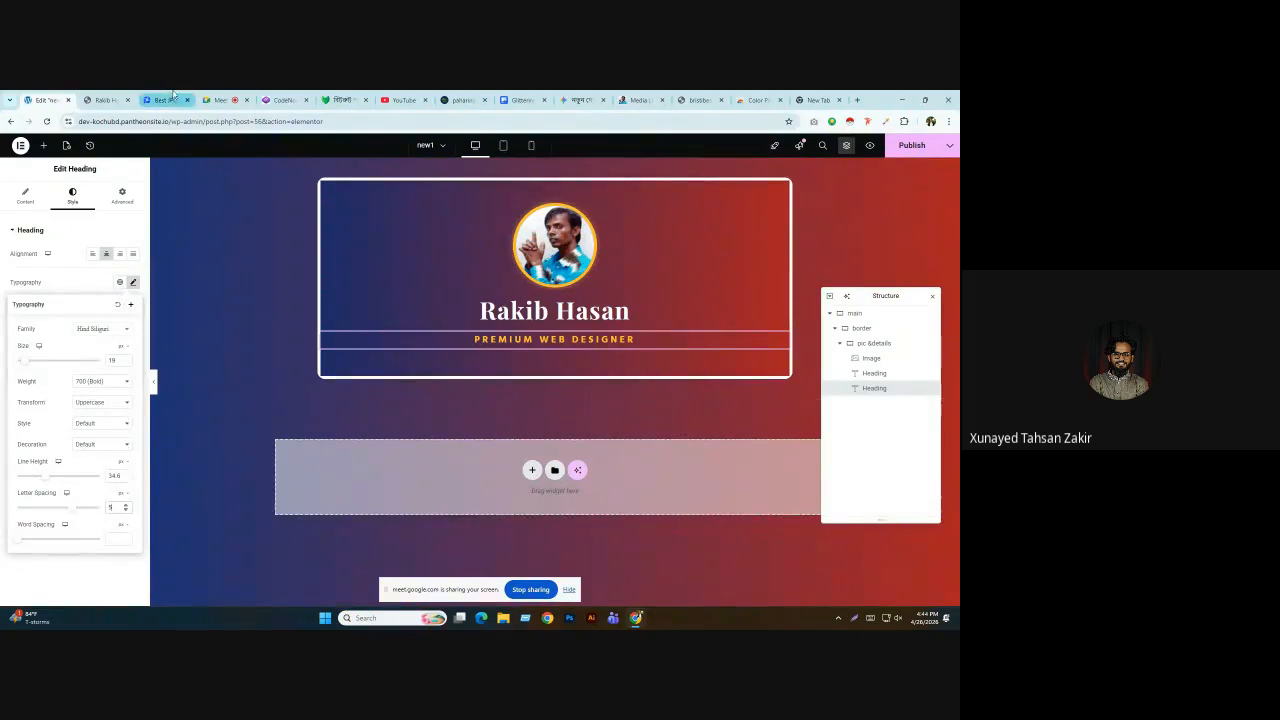
pyautogui.click(105, 100)
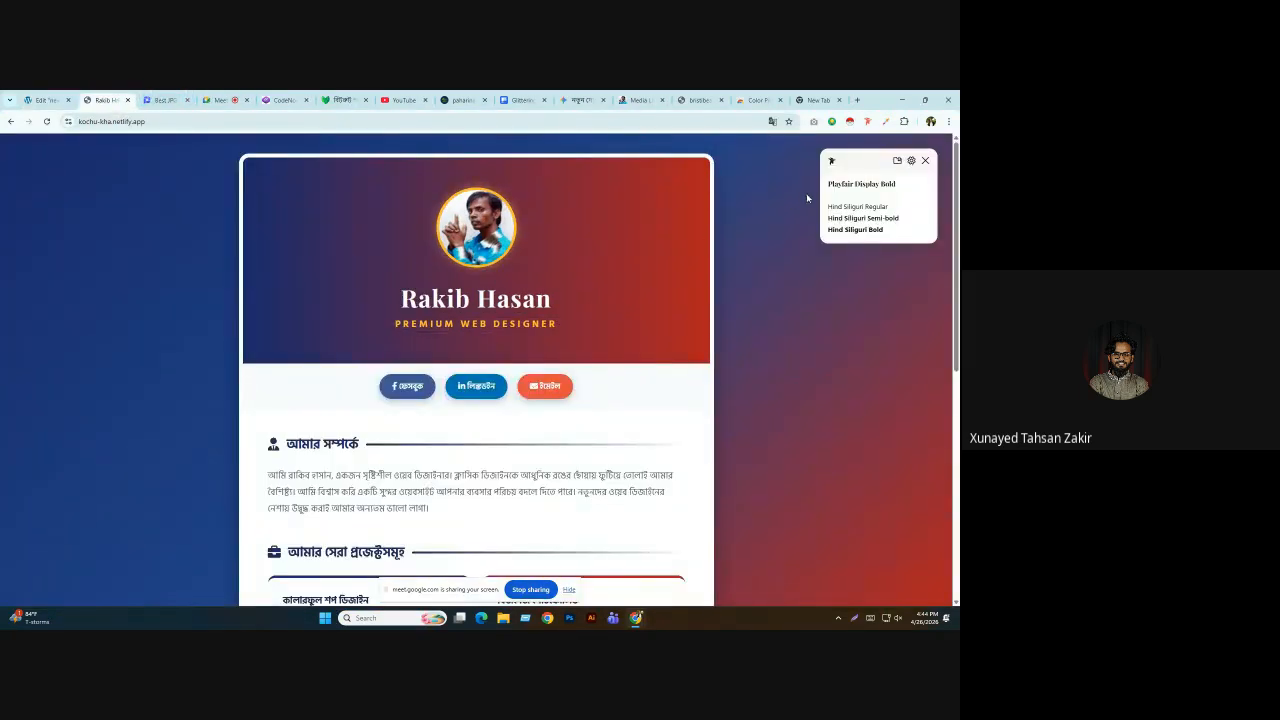
pyautogui.click(45, 100)
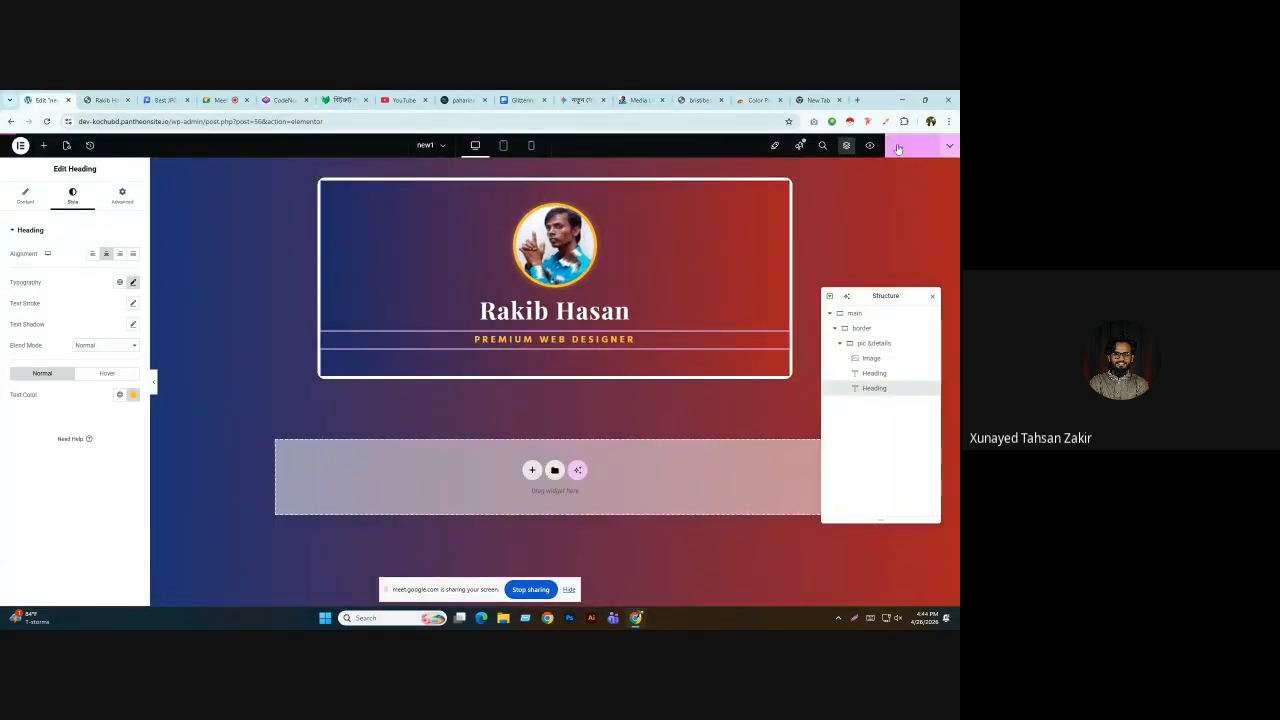
# Hide the page structure, dismiss the font inspector on the reference page and return to the editor.
pyautogui.click(932, 296)
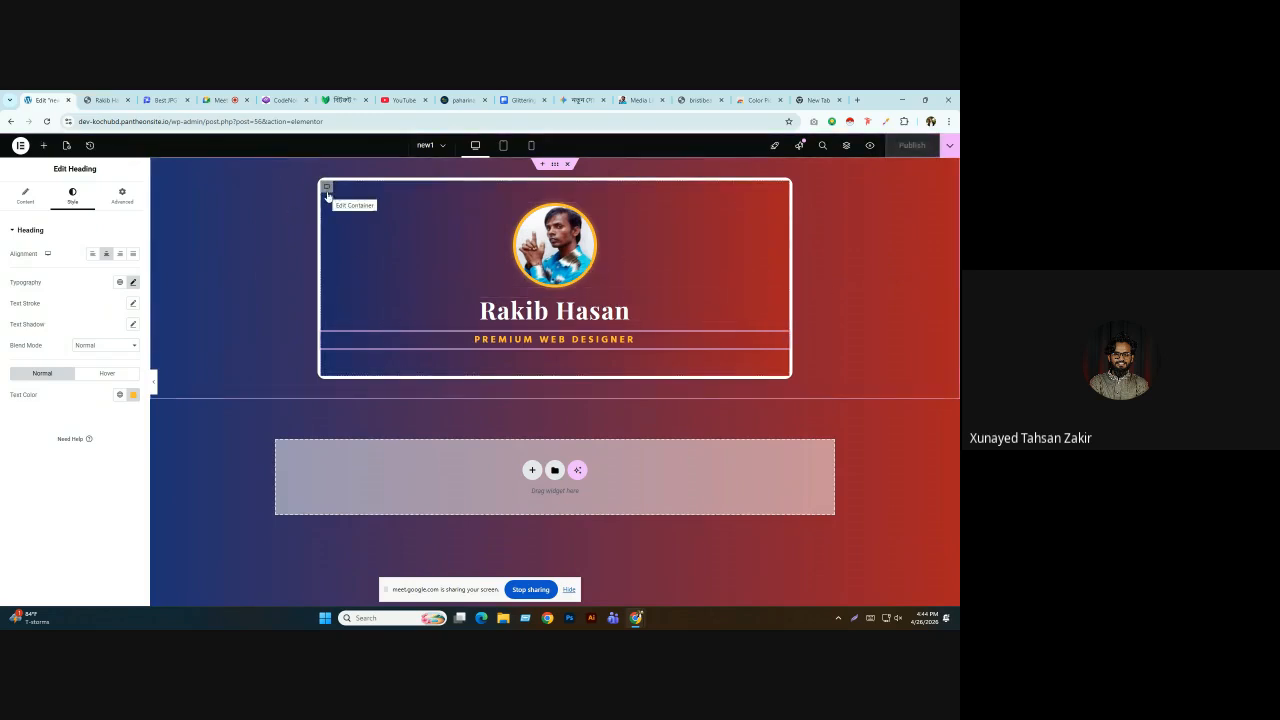
pyautogui.click(105, 100)
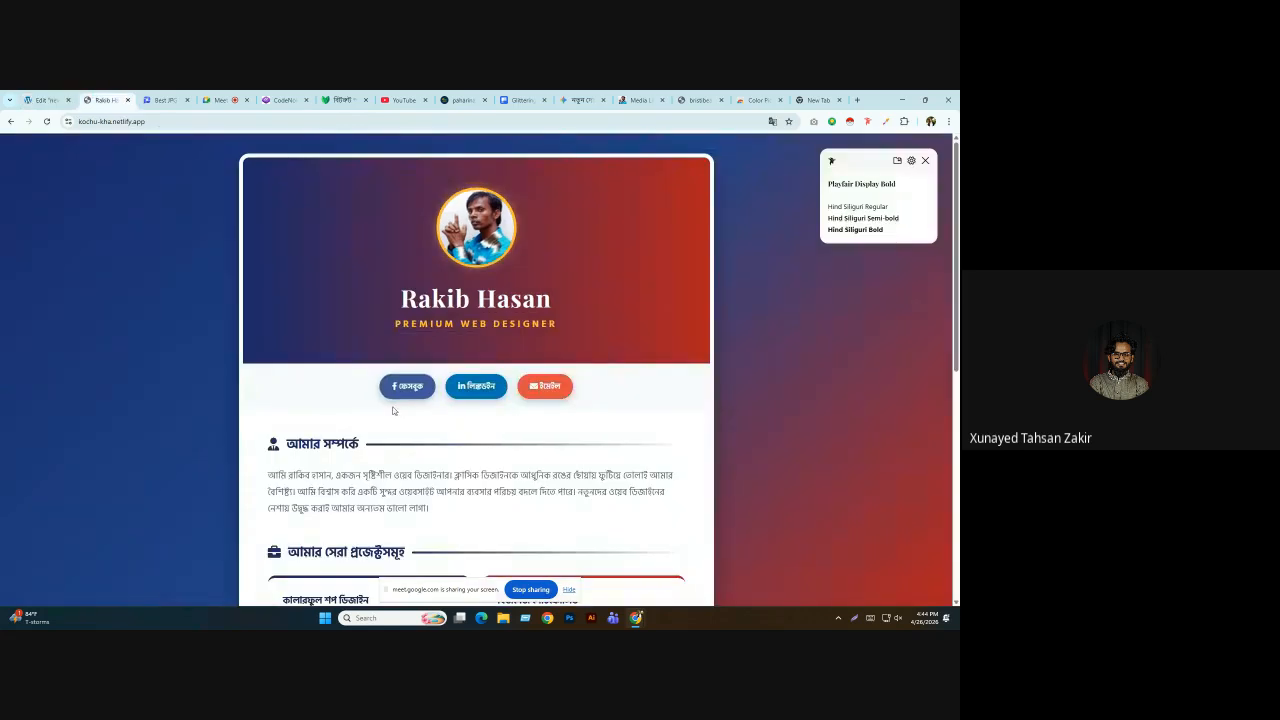
pyautogui.click(925, 161)
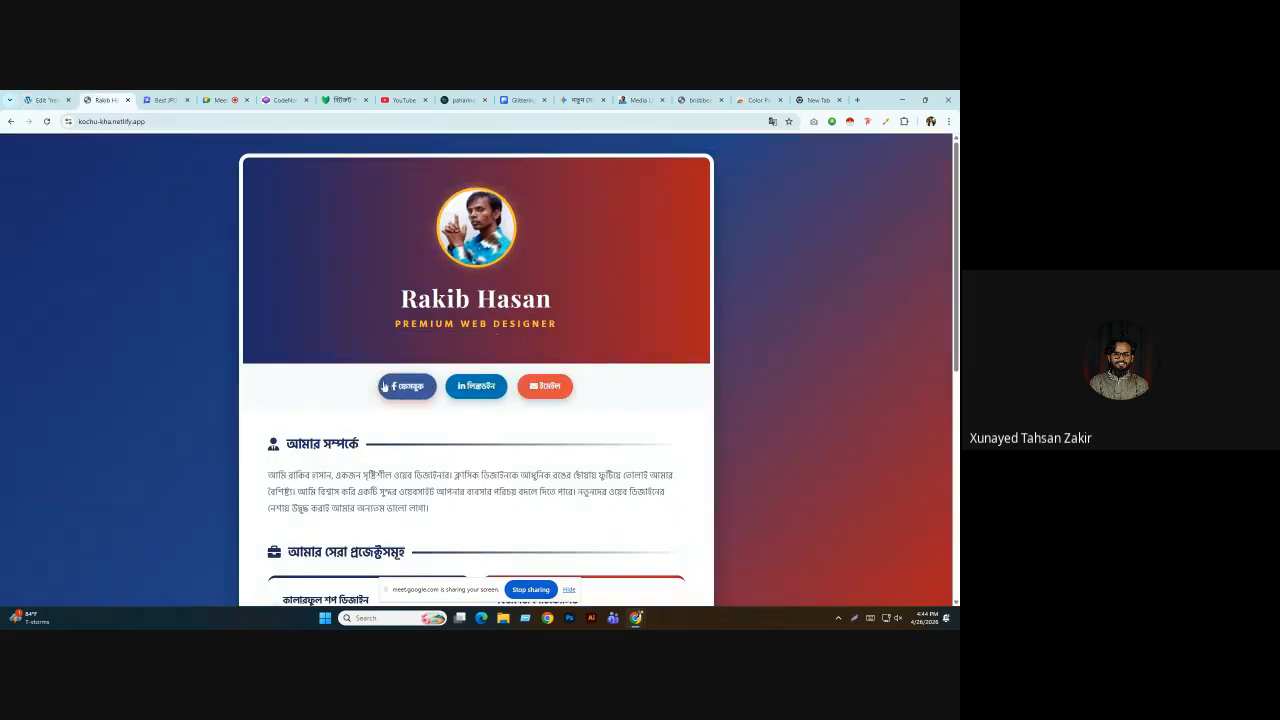
pyautogui.click(42, 96)
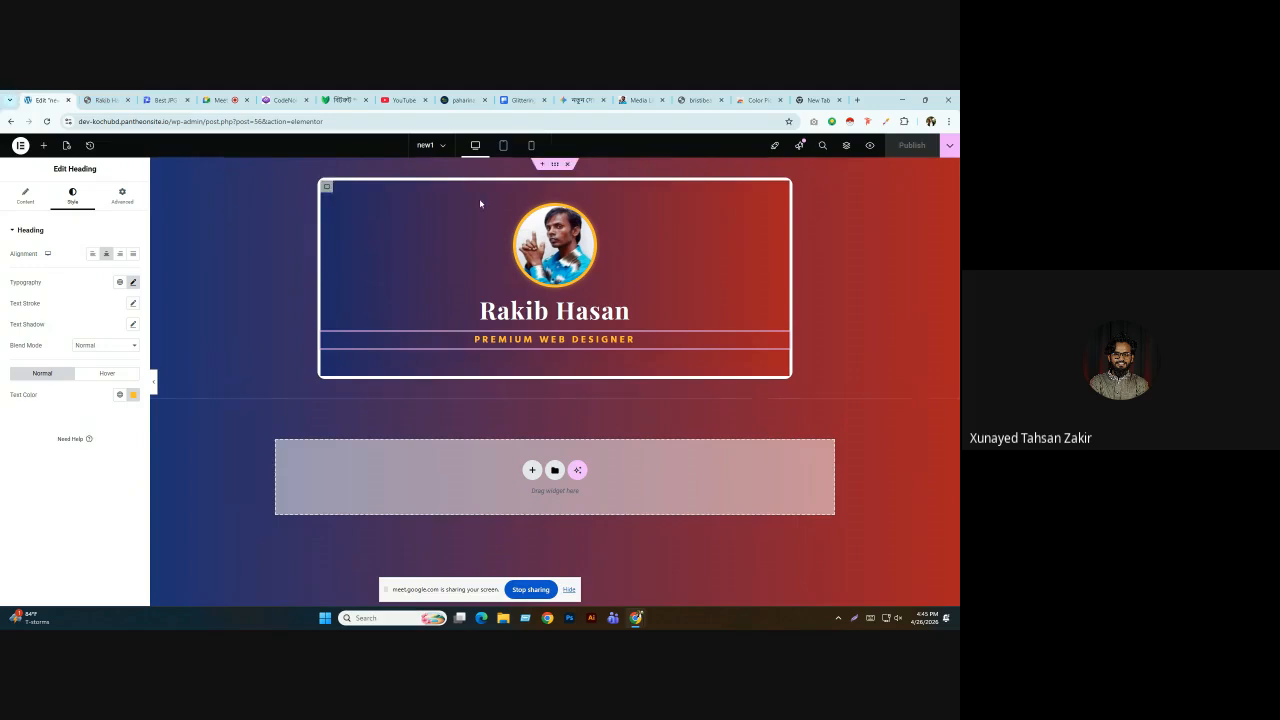
# Add a new container directly after the "pic &details" container, inside the "border" container.
pyautogui.click(846, 145)
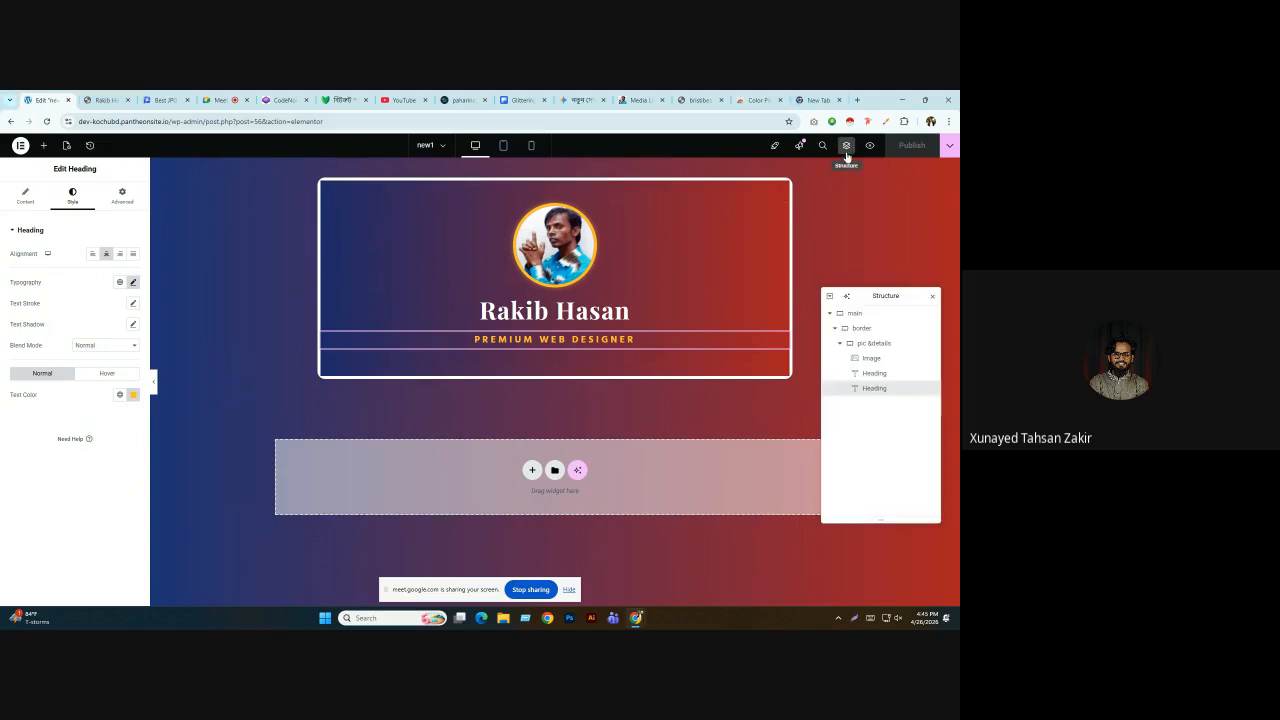
pyautogui.click(839, 343)
pyautogui.click(870, 343)
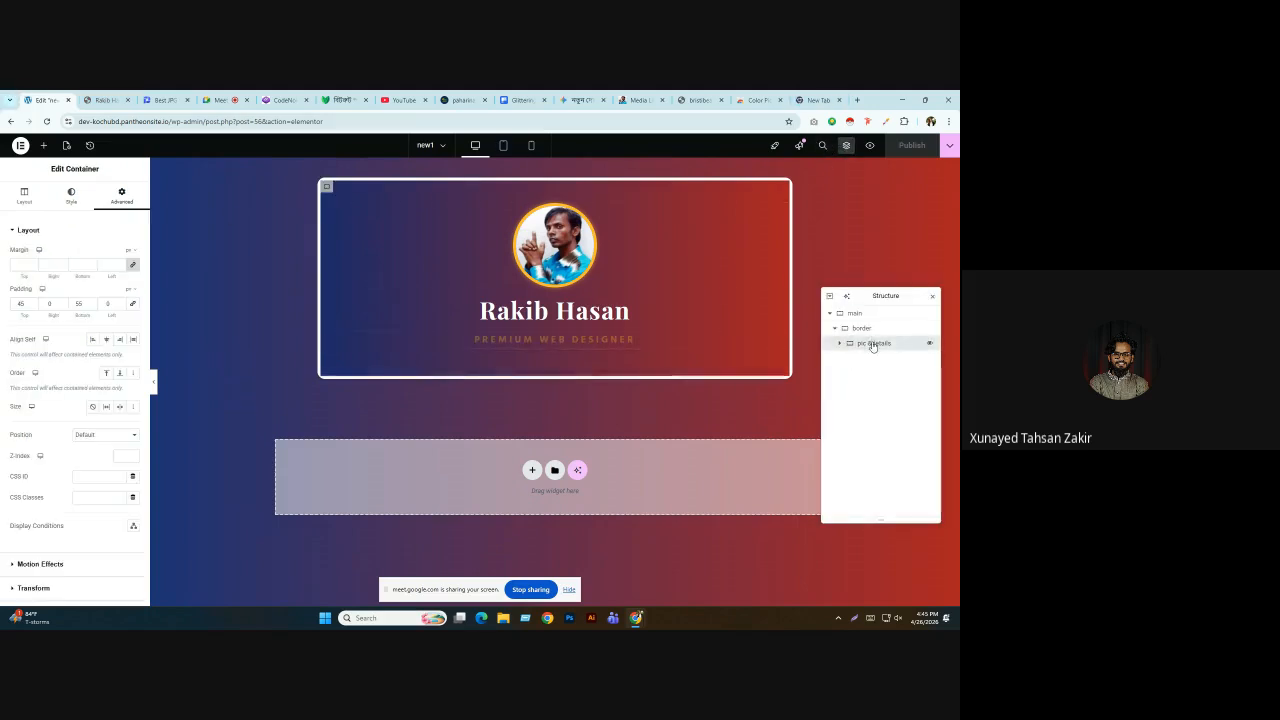
pyautogui.rightClick(872, 344)
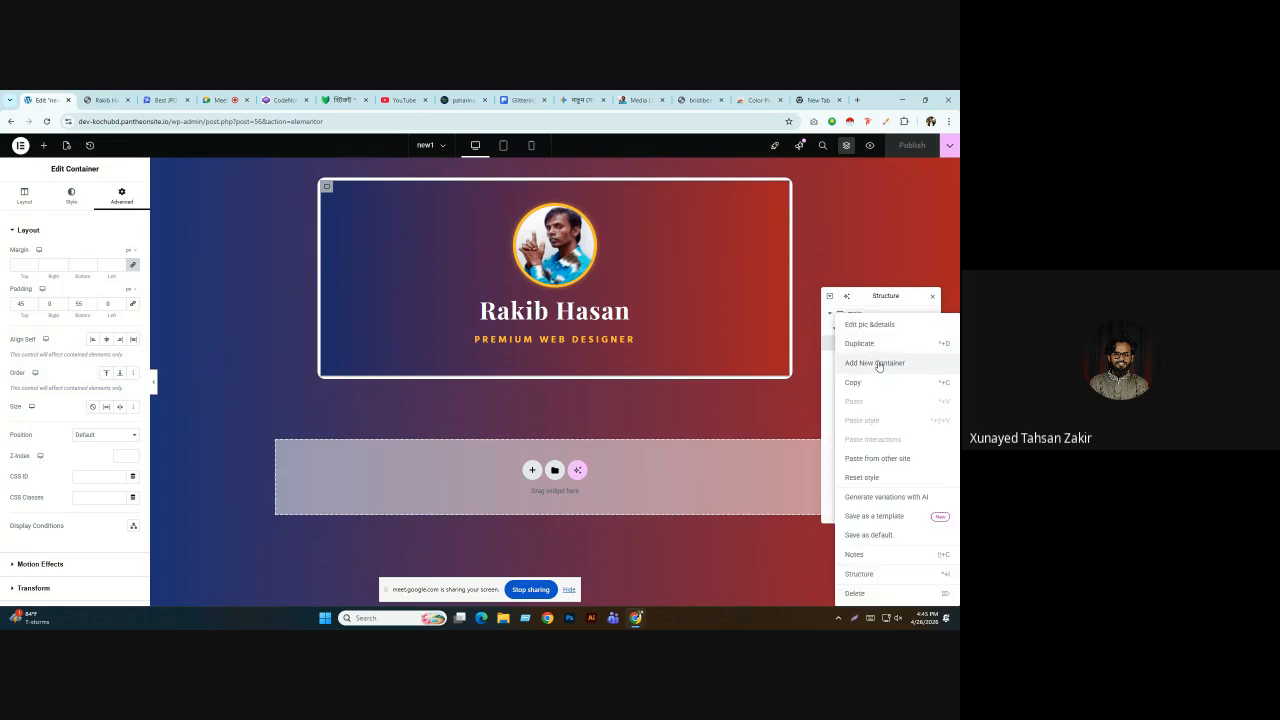
pyautogui.click(876, 363)
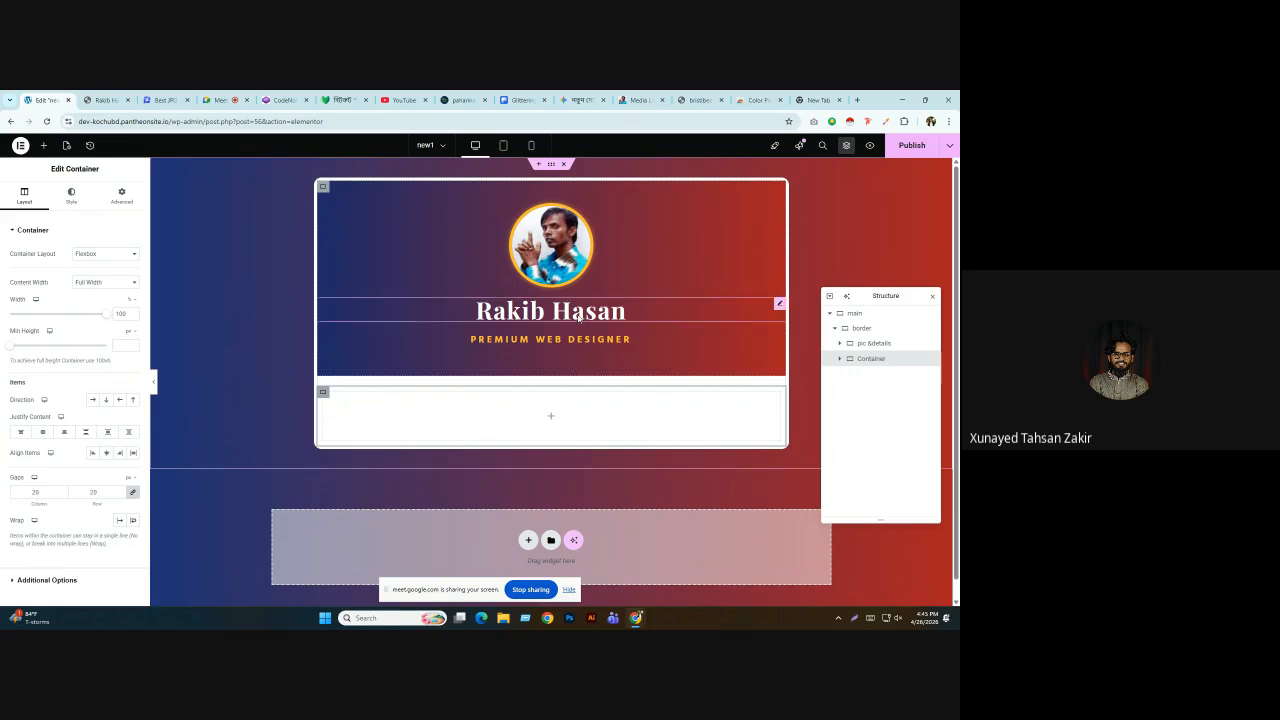
# Preview the card without the editing panels, compare it with the reference page, and return to editing.
pyautogui.click(153, 383)
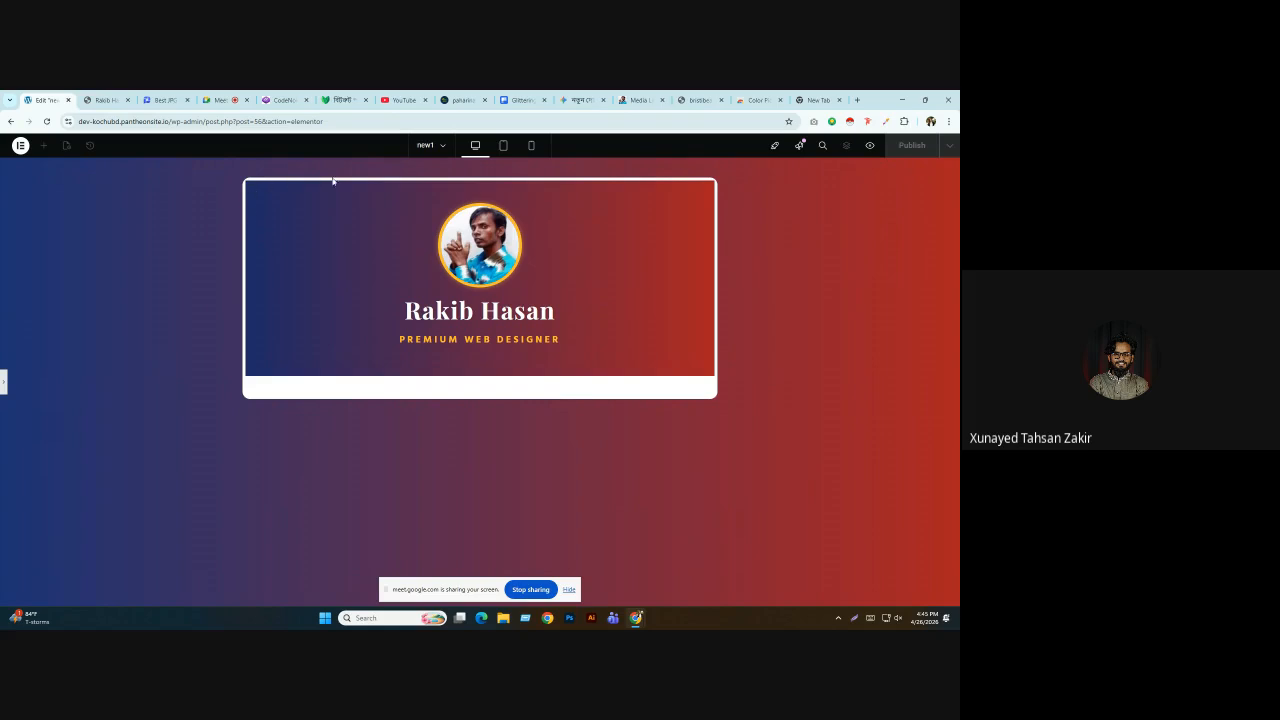
pyautogui.click(105, 100)
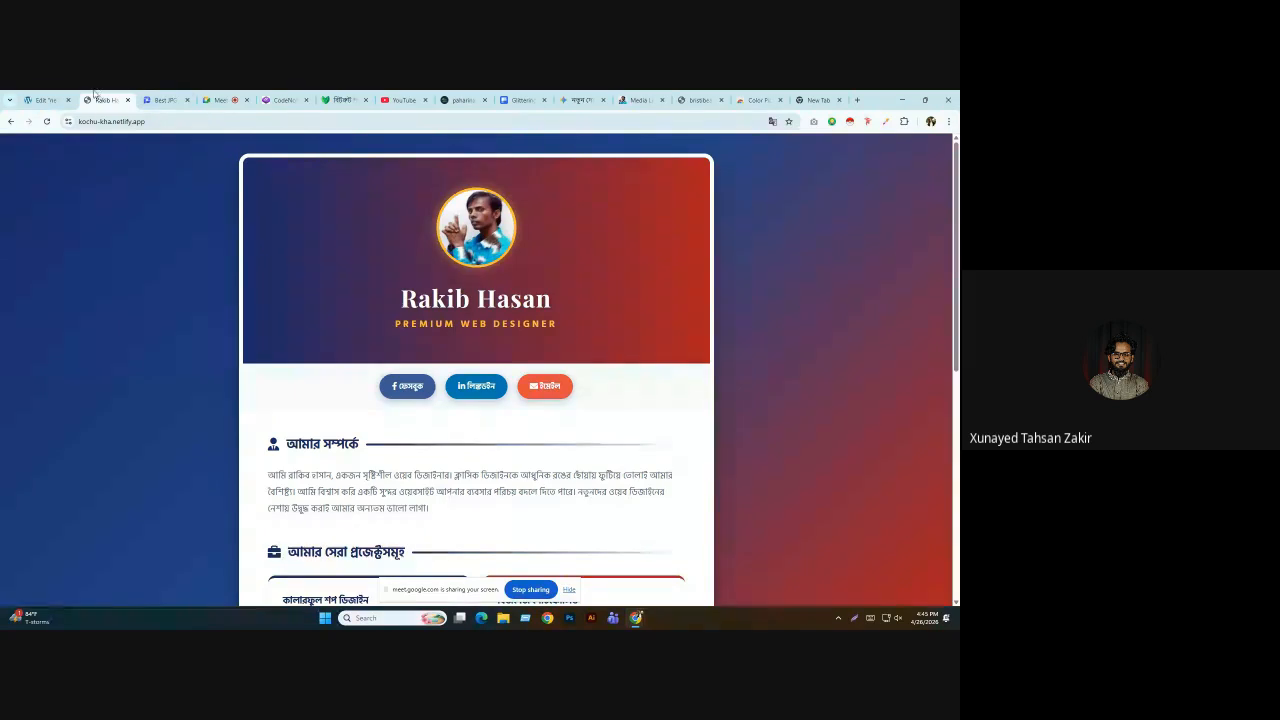
pyautogui.click(50, 100)
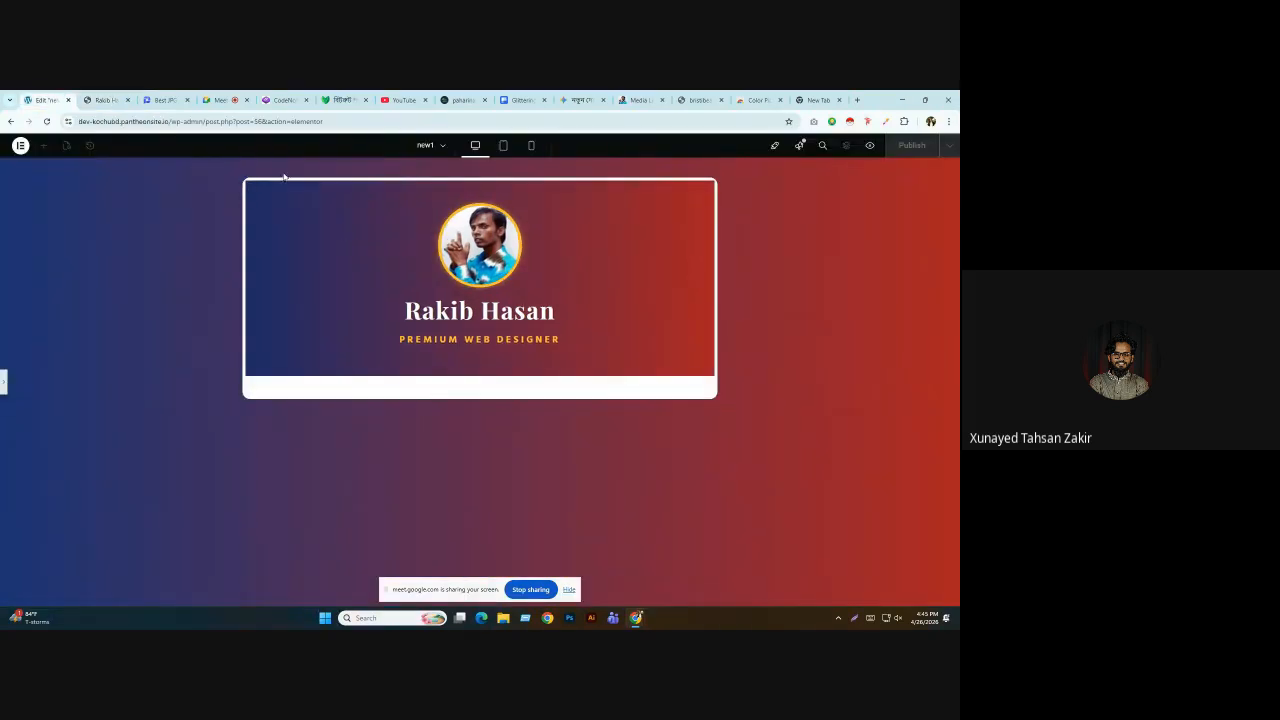
pyautogui.click(3, 381)
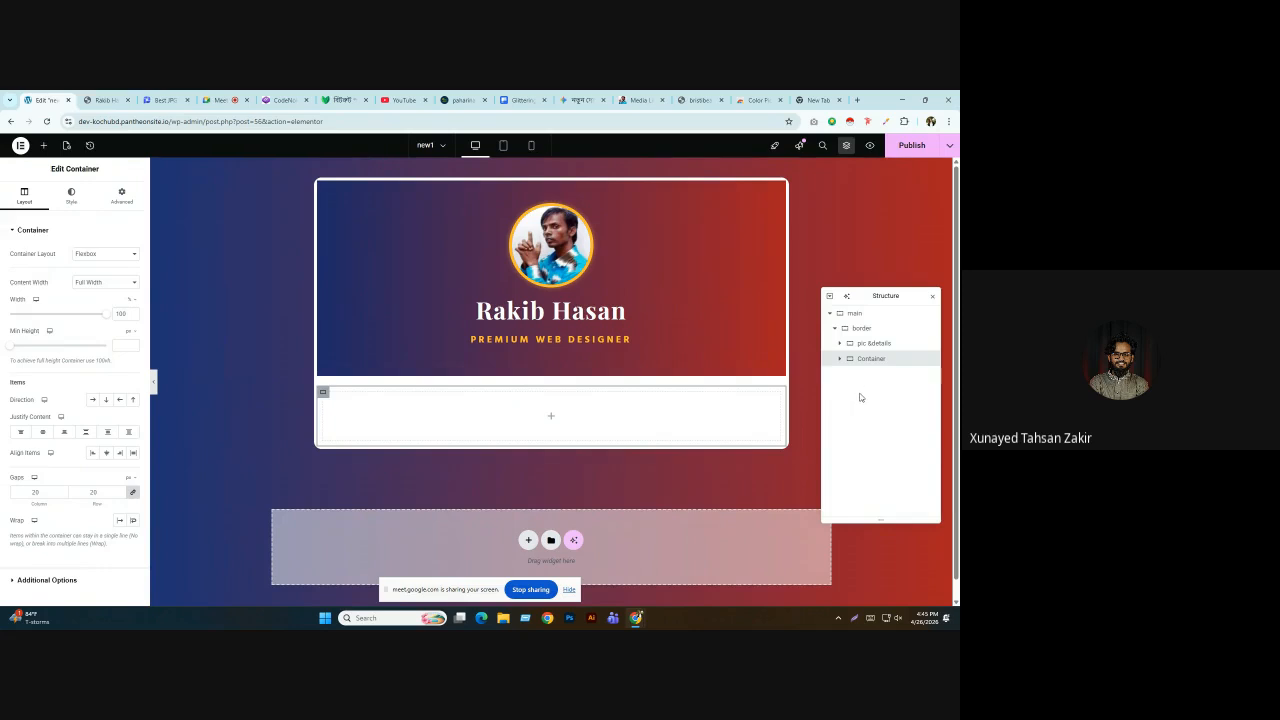
# Set the border radius of the "pic &details" container to 15 px on all corners and preview the card without the editing panels.
pyautogui.click(873, 343)
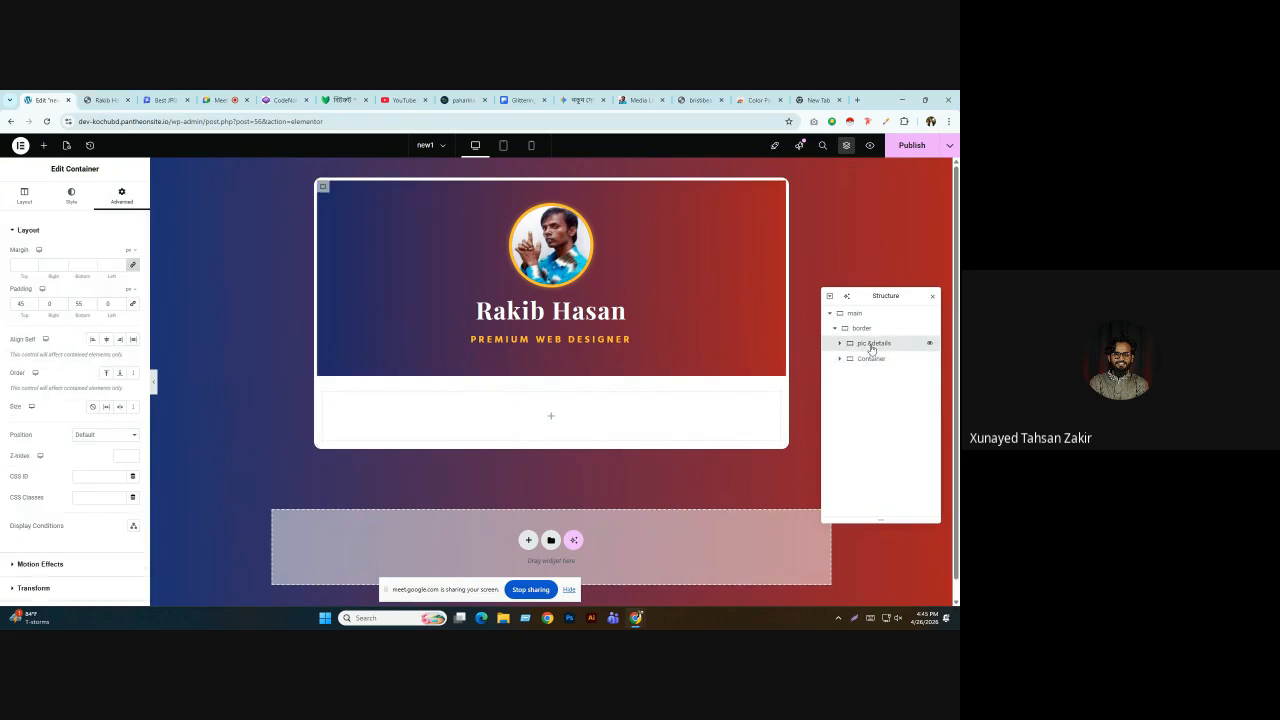
pyautogui.click(71, 195)
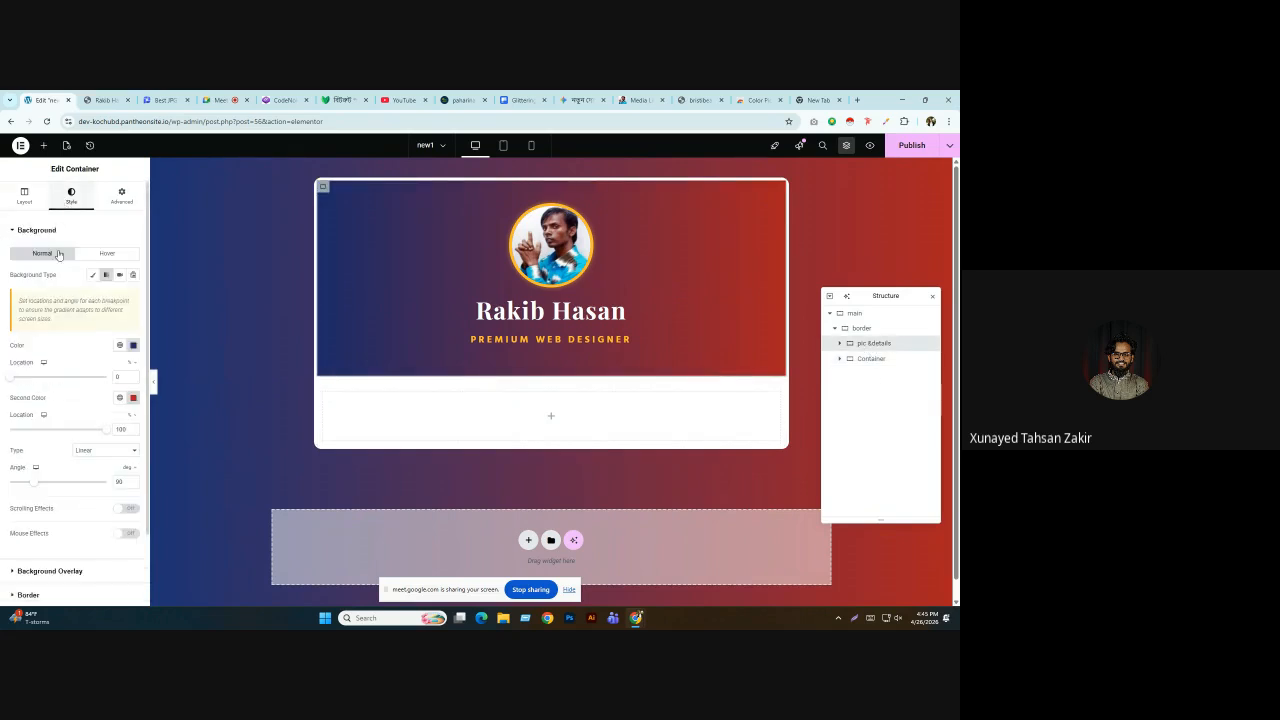
pyautogui.scroll(-2, 89, 477)
pyautogui.click(53, 505)
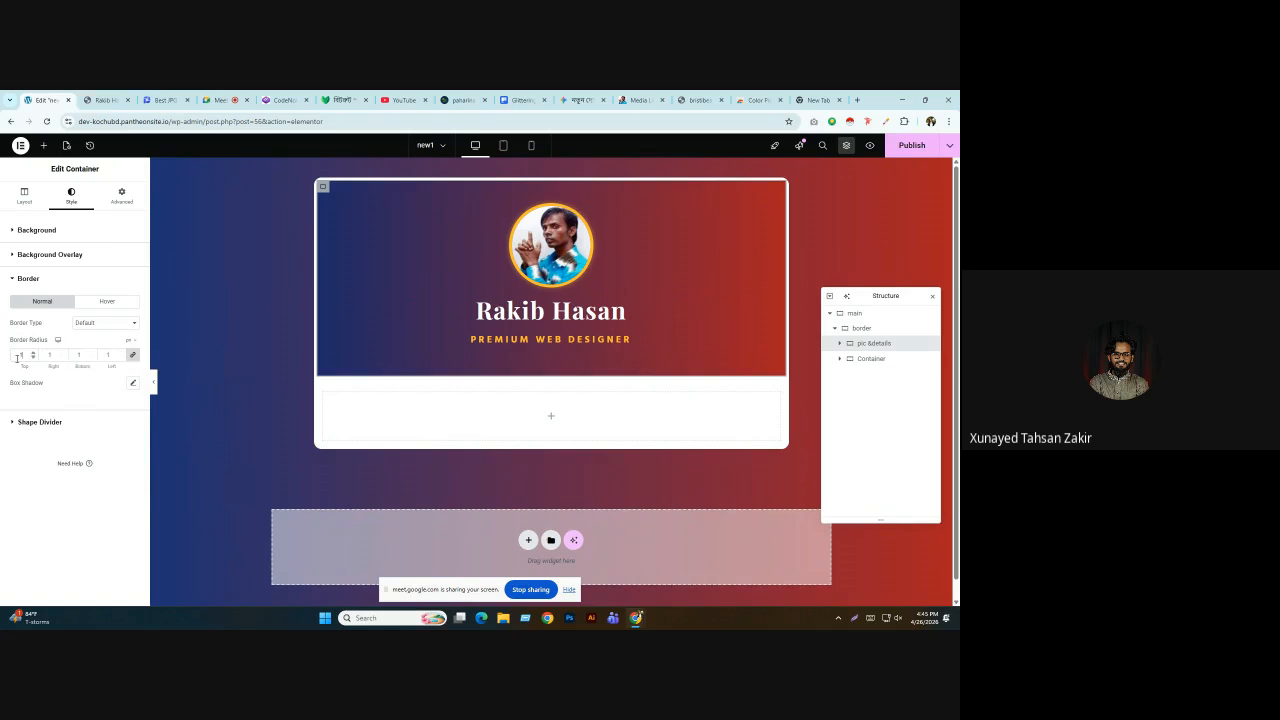
pyautogui.click(153, 382)
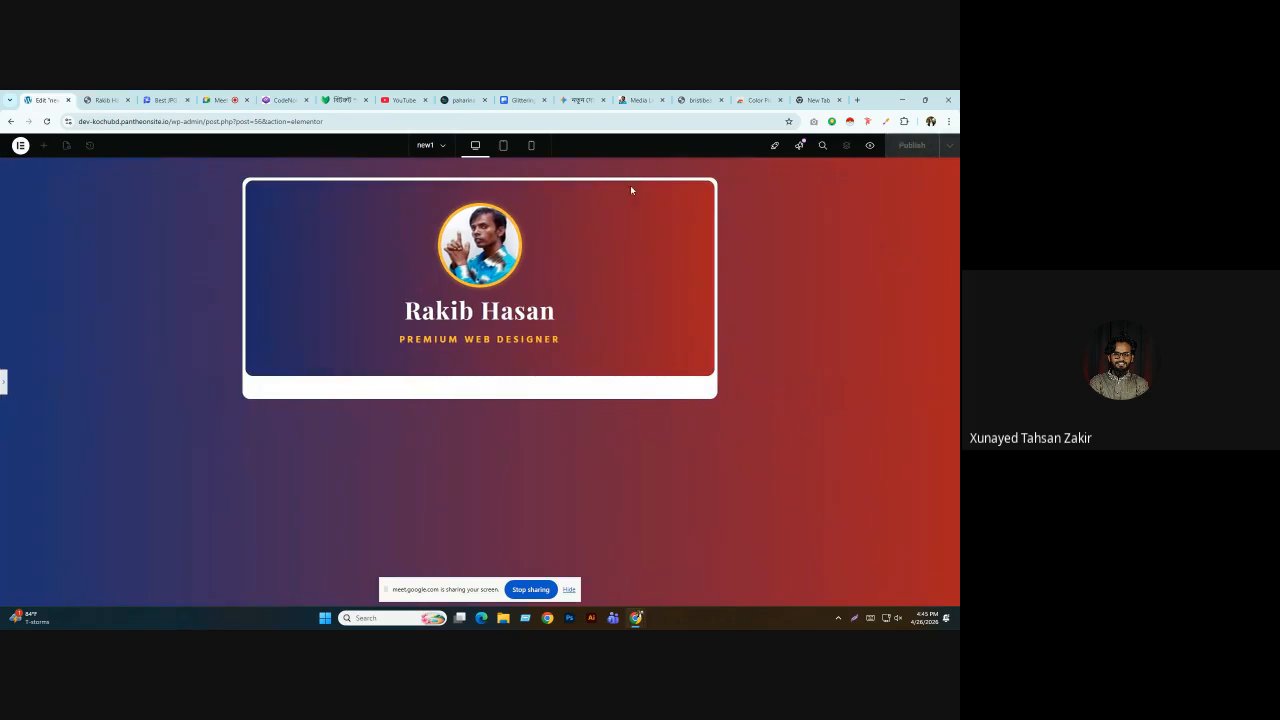
pyautogui.click(4, 384)
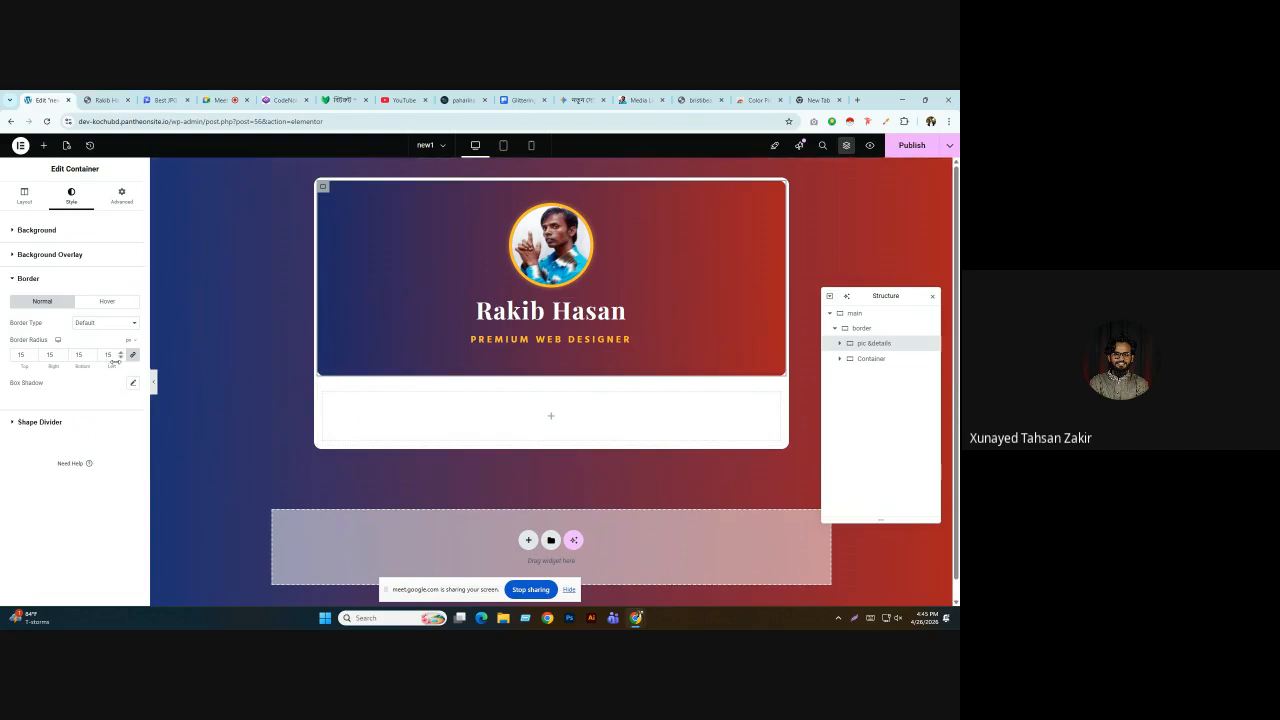
# Unlink the "pic &details" corner radii, set the bottom and left values to 0, and compare the card with the reference page.
pyautogui.click(133, 357)
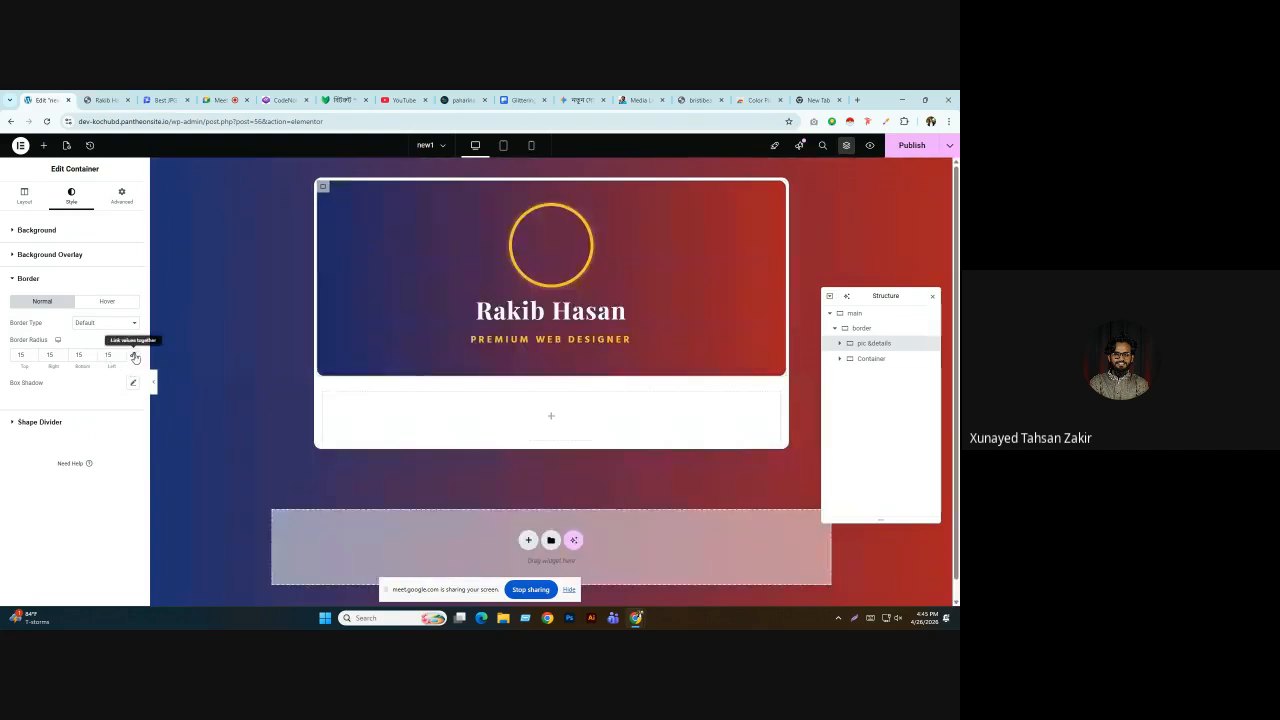
pyautogui.doubleClick(84, 354)
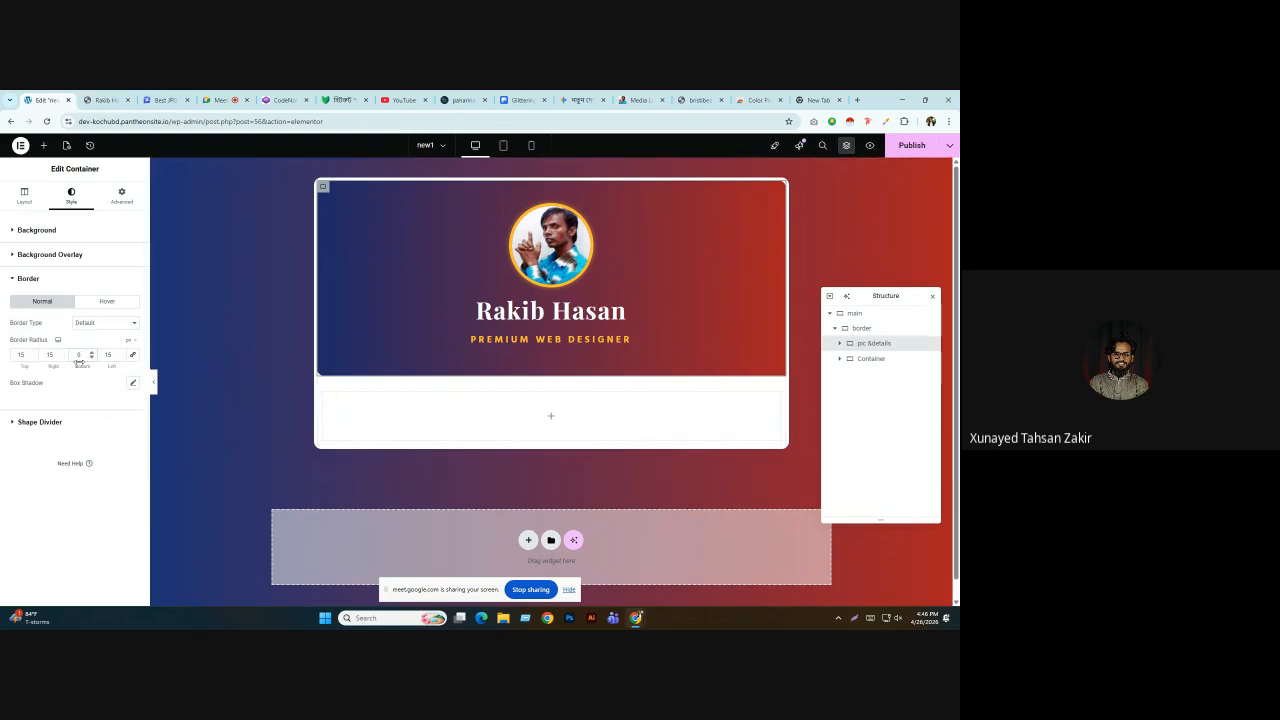
pyautogui.moveTo(113, 356); pyautogui.dragTo(102, 358)
pyautogui.click(152, 383)
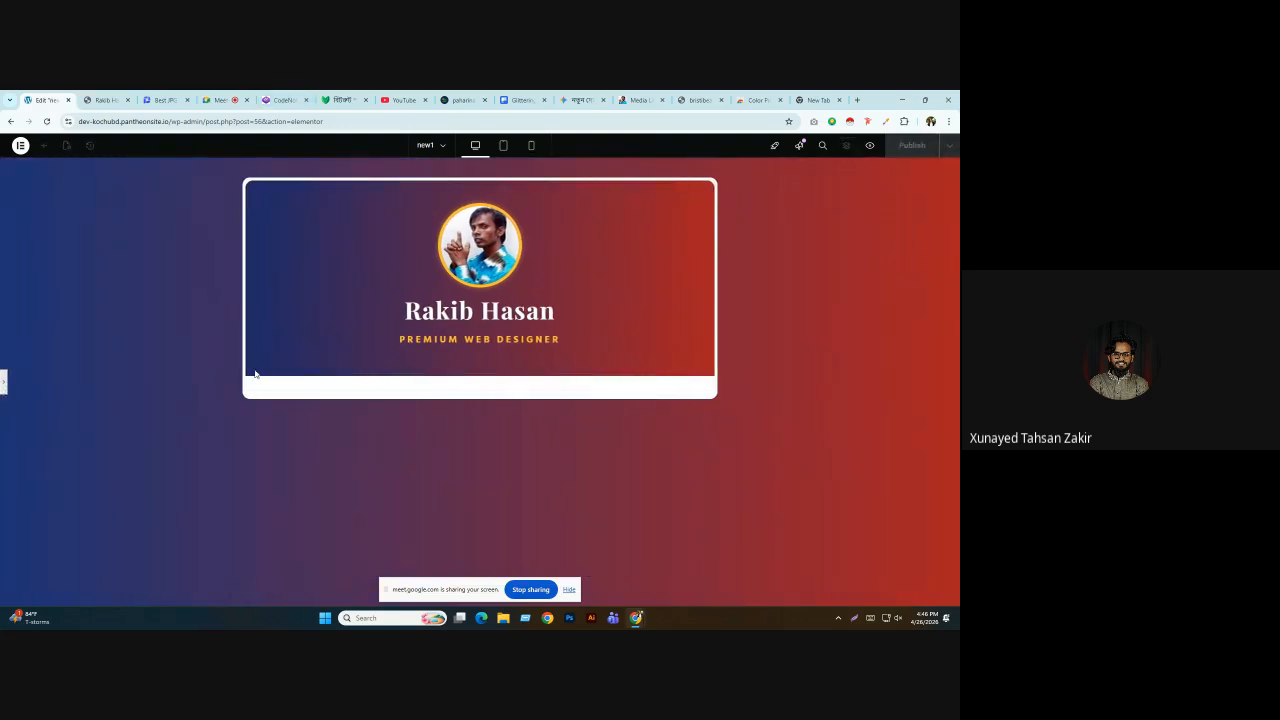
pyautogui.click(105, 100)
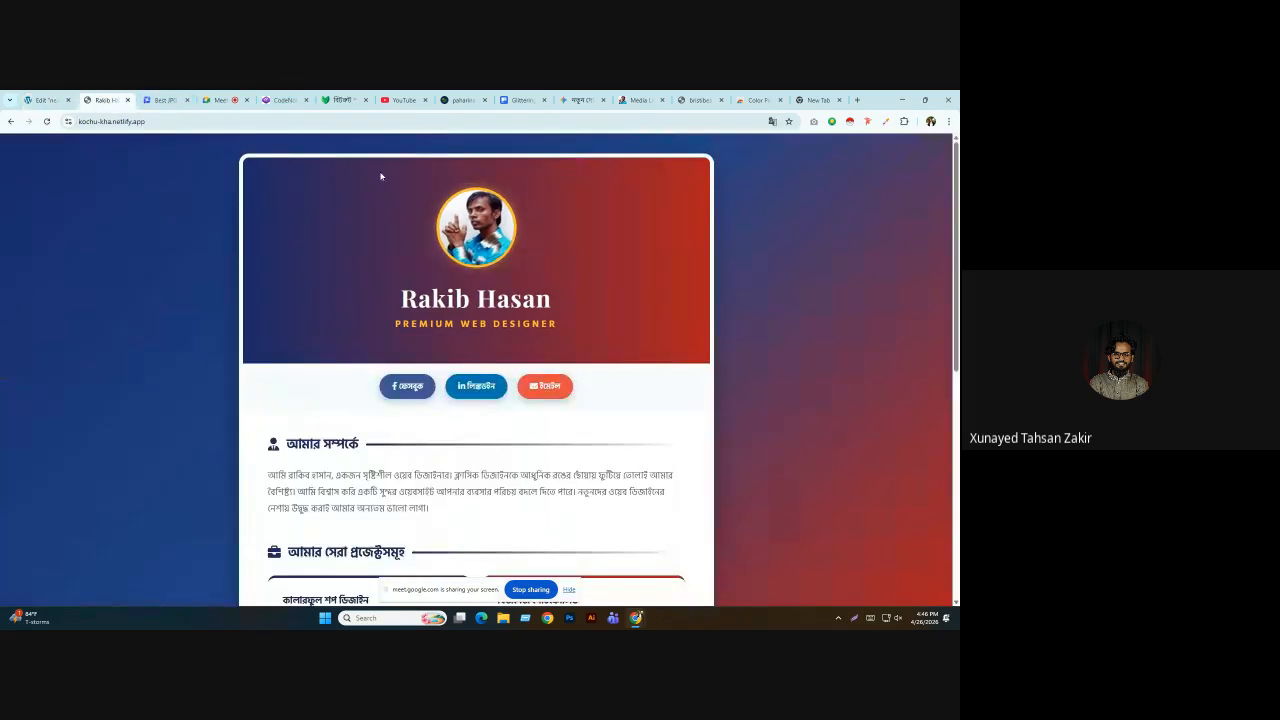
pyautogui.click(58, 99)
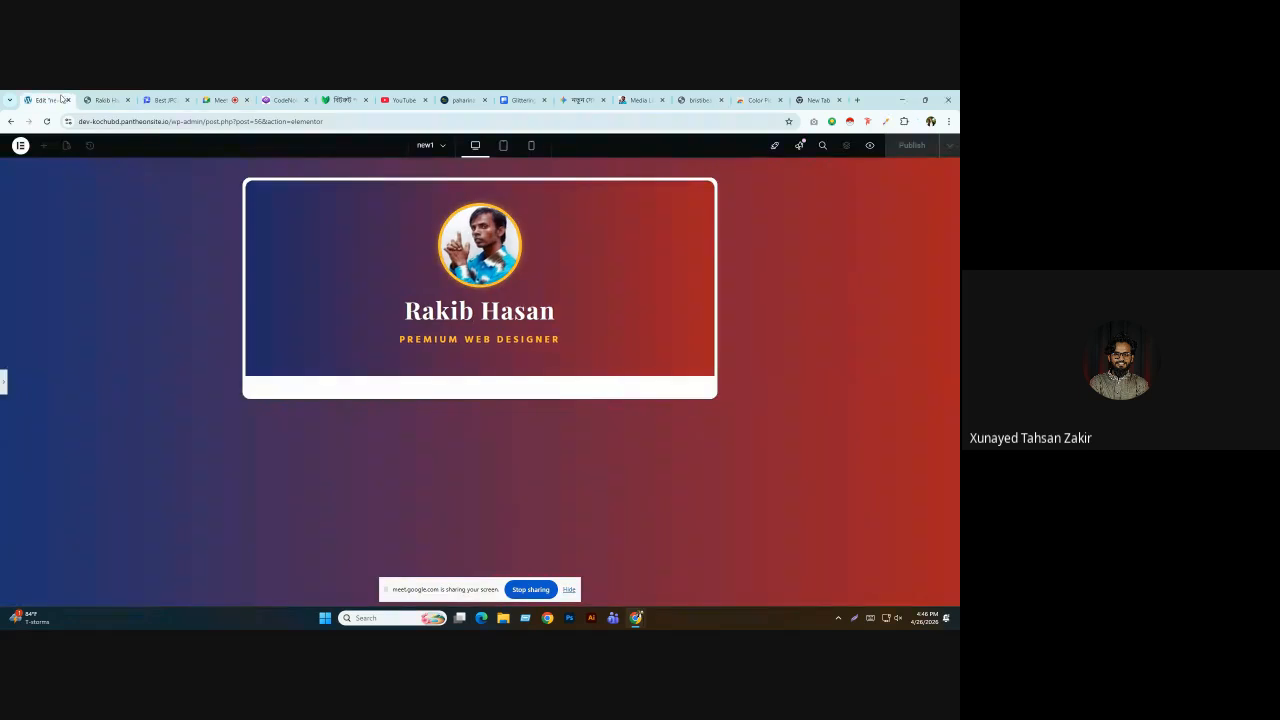
pyautogui.click(3, 400)
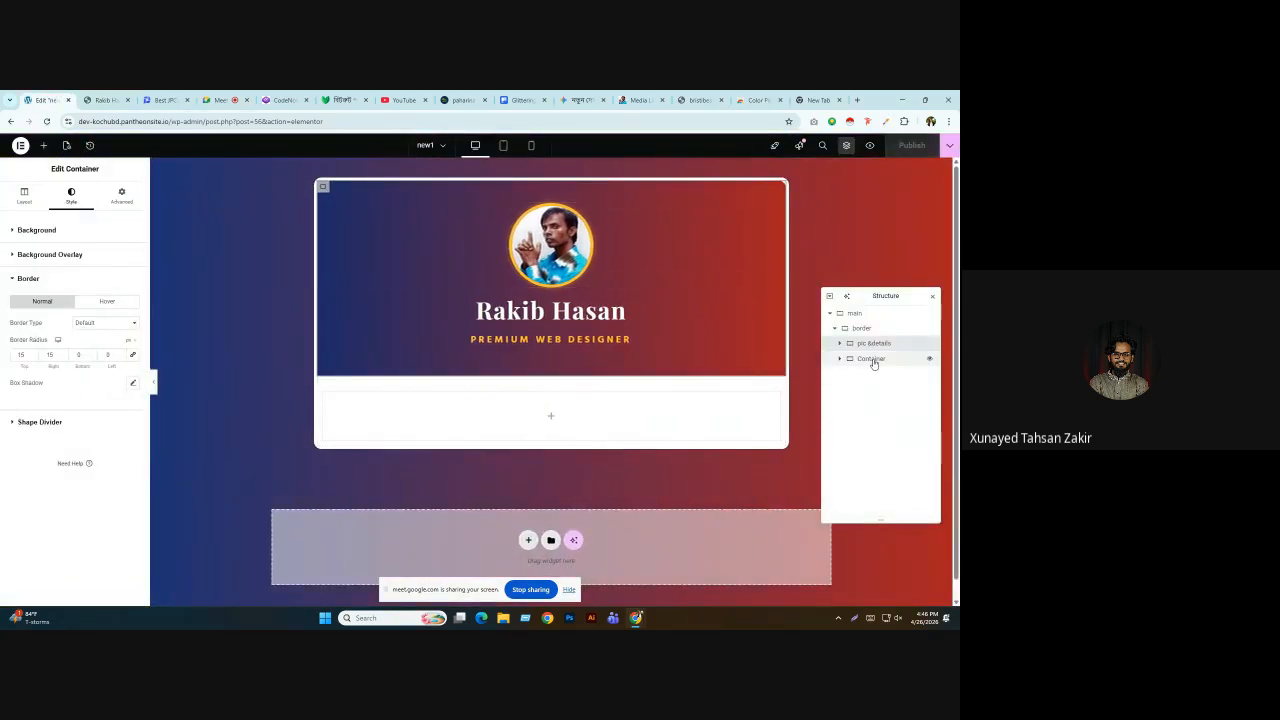
# Check the reference page's next section and rename the empty container below "pic &details" as "button".
pyautogui.click(105, 99)
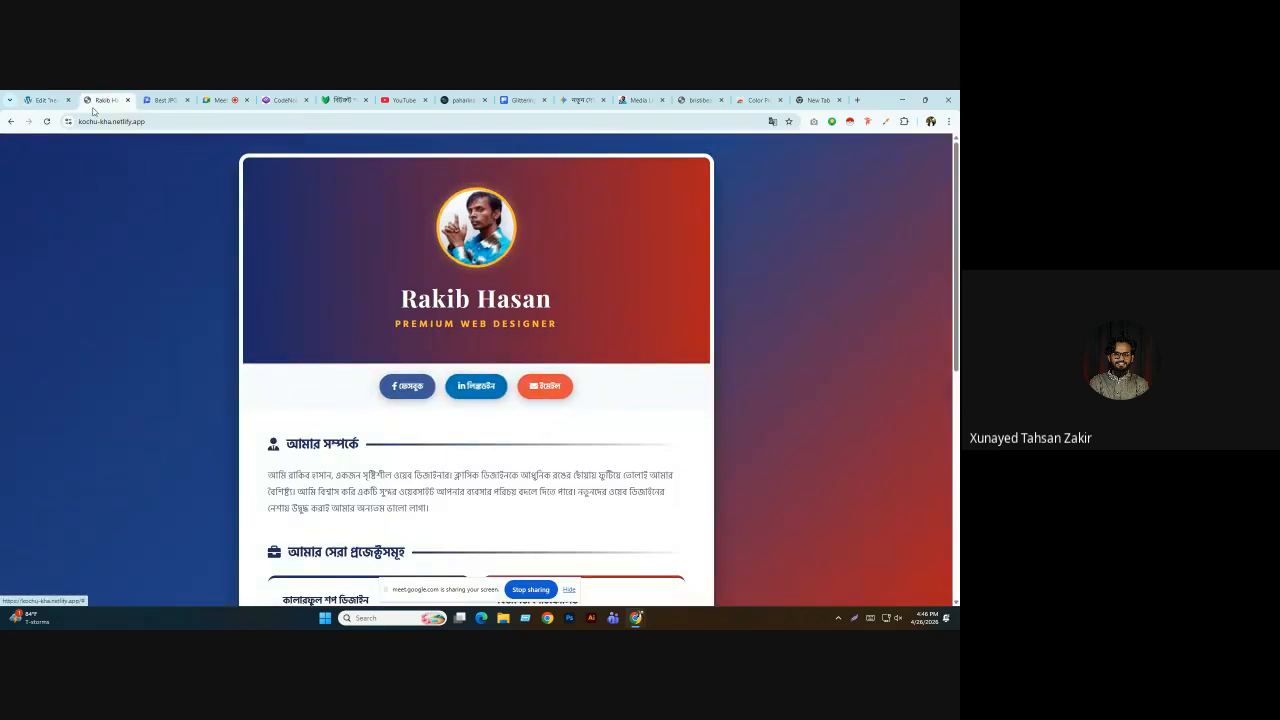
pyautogui.click(63, 95)
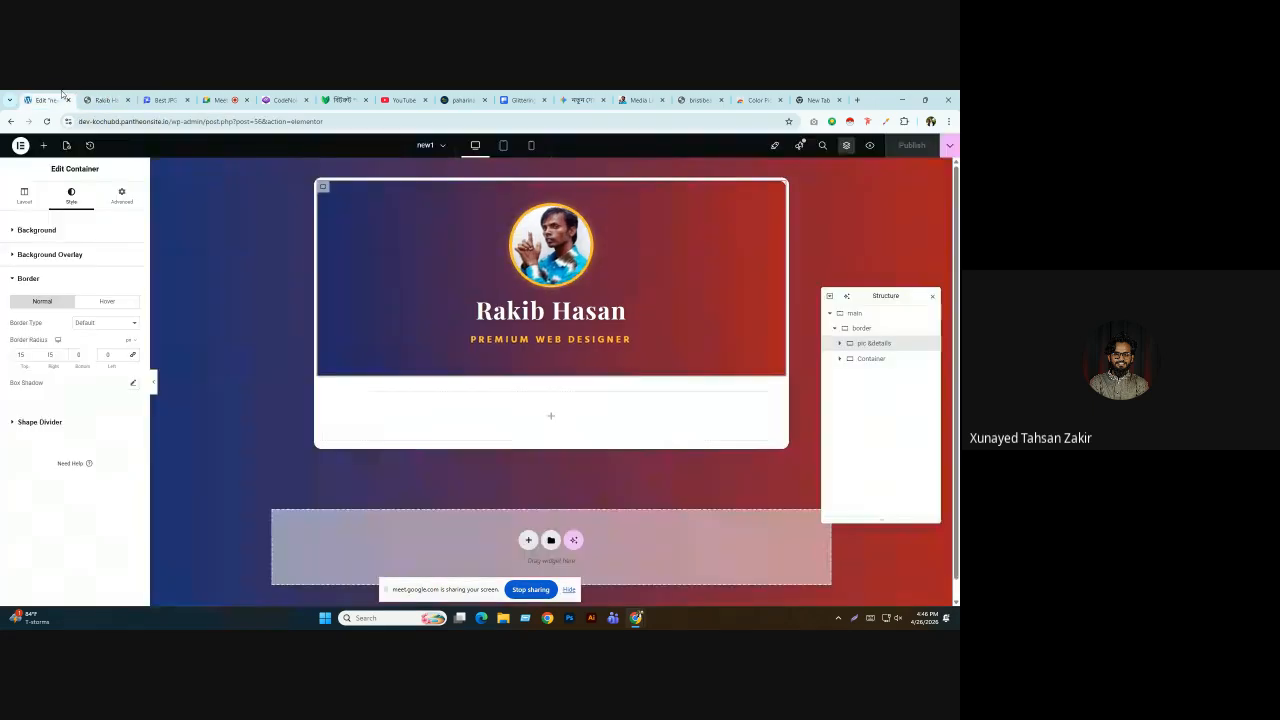
pyautogui.doubleClick(873, 359)
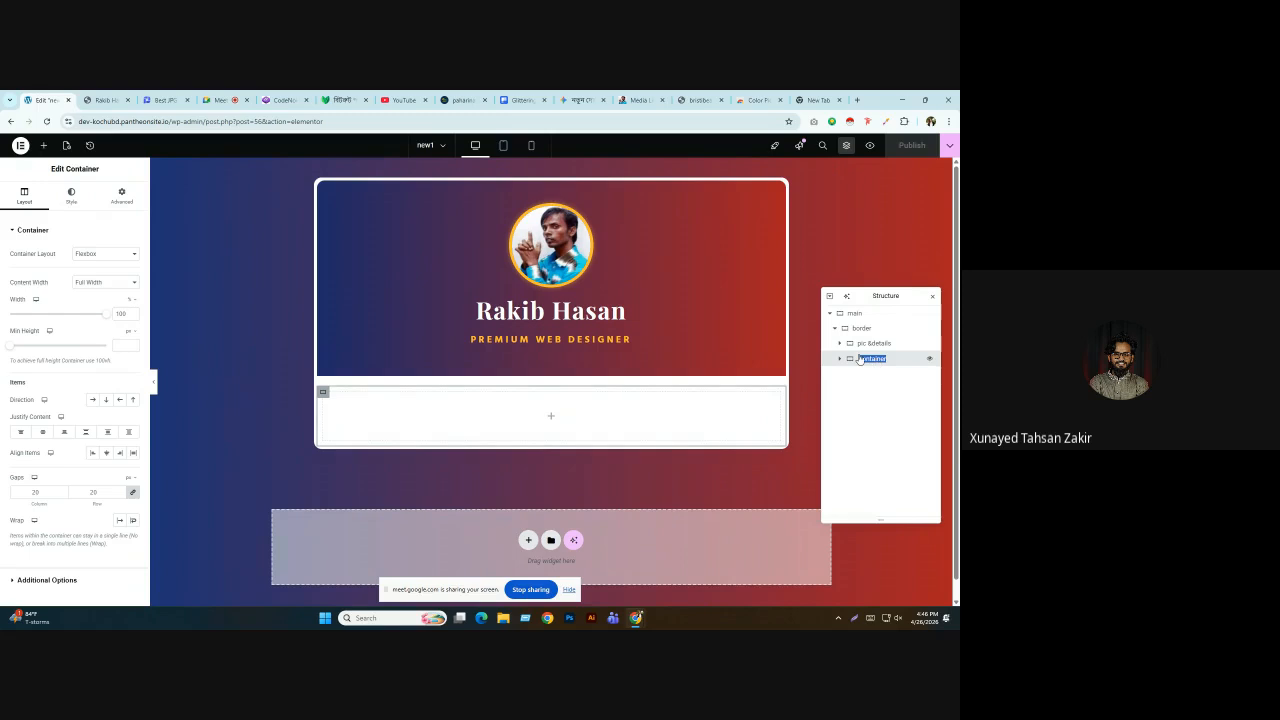
pyautogui.write('S')
pyautogui.press('Return')
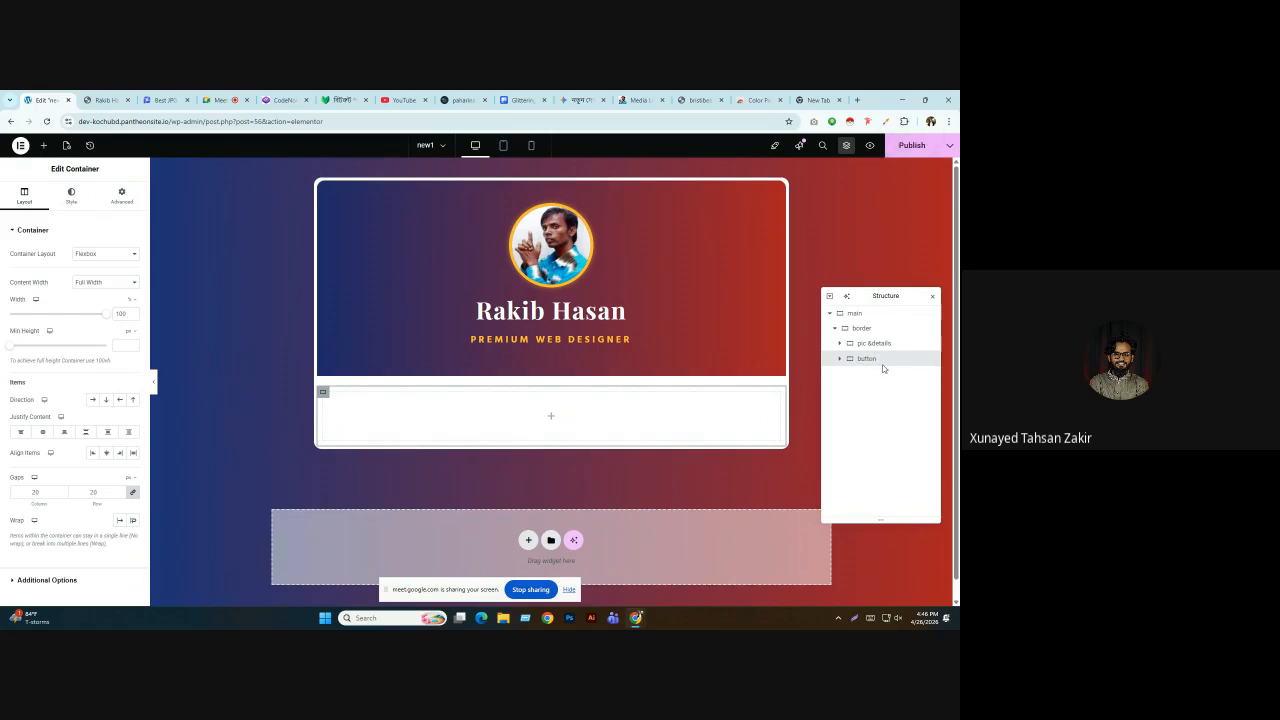
# Set the "button" container's direction to a horizontal row and add a Button widget inside it.
pyautogui.click(106, 100)
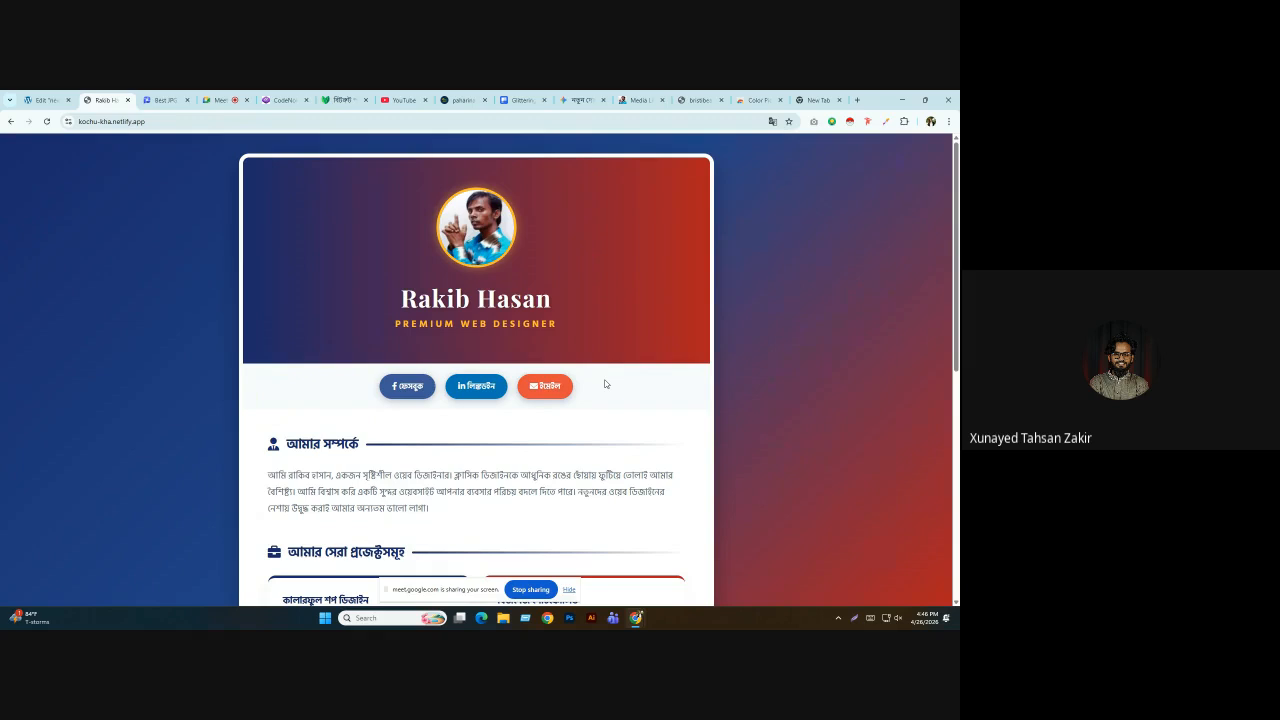
pyautogui.click(46, 100)
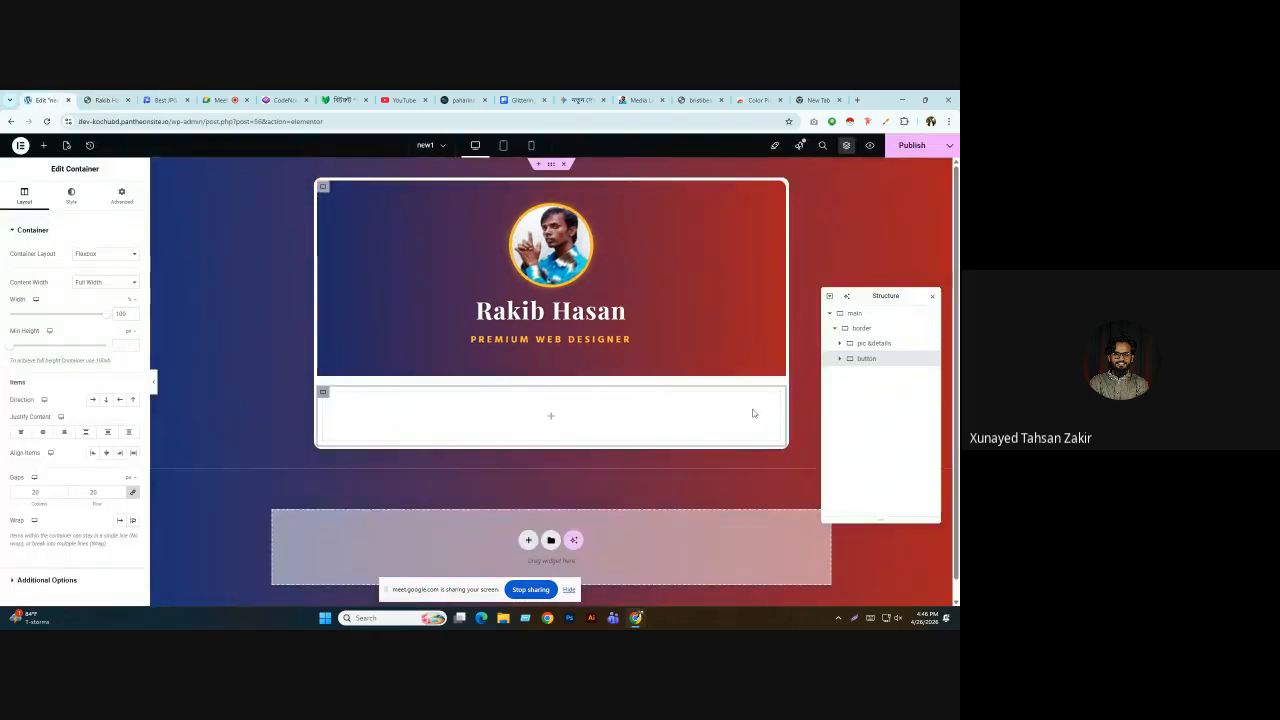
pyautogui.click(92, 400)
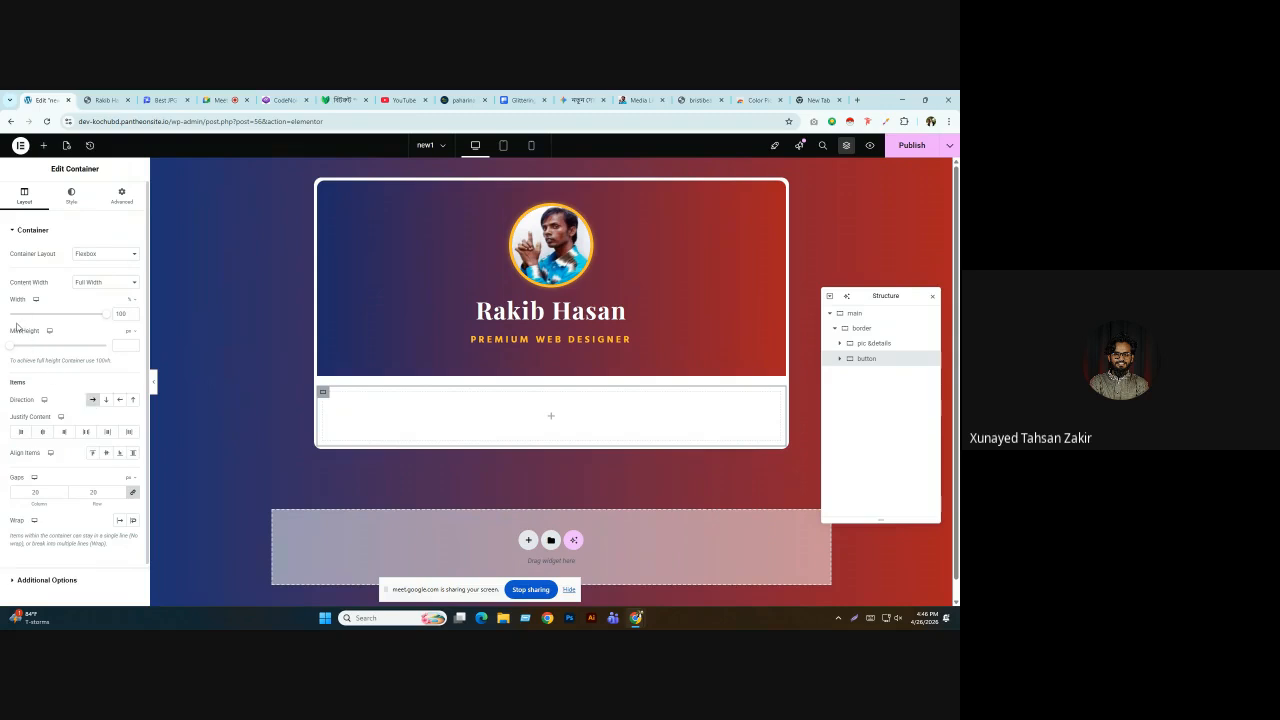
pyautogui.click(44, 147)
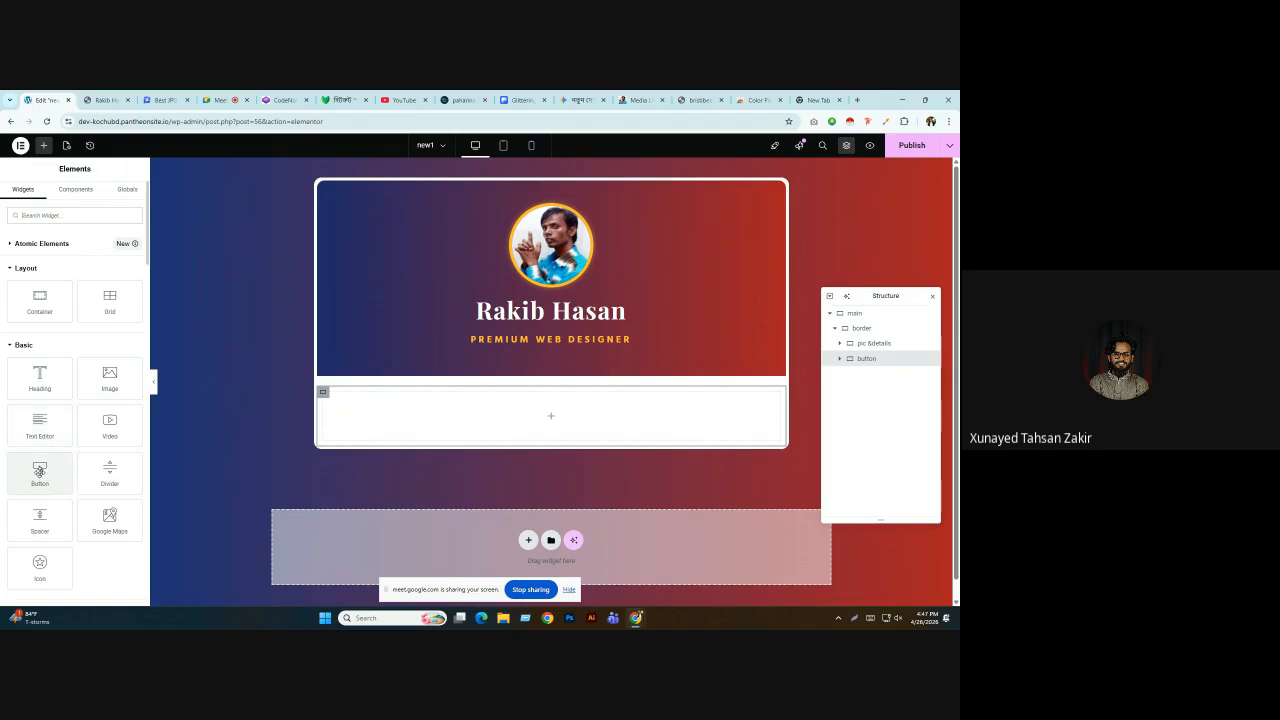
pyautogui.moveTo(39, 472); pyautogui.dragTo(434, 424)
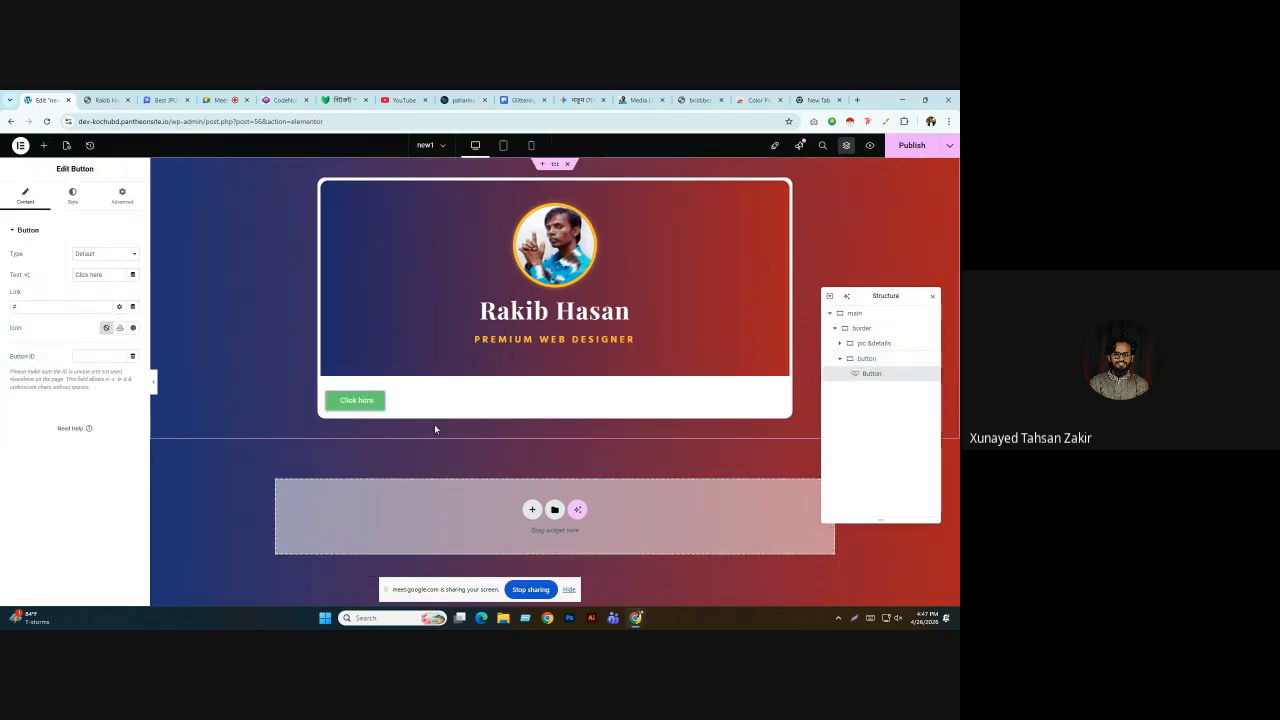
# Check the first social button on the reference page and change the new button's text to "ফেইসবুক".
pyautogui.click(105, 100)
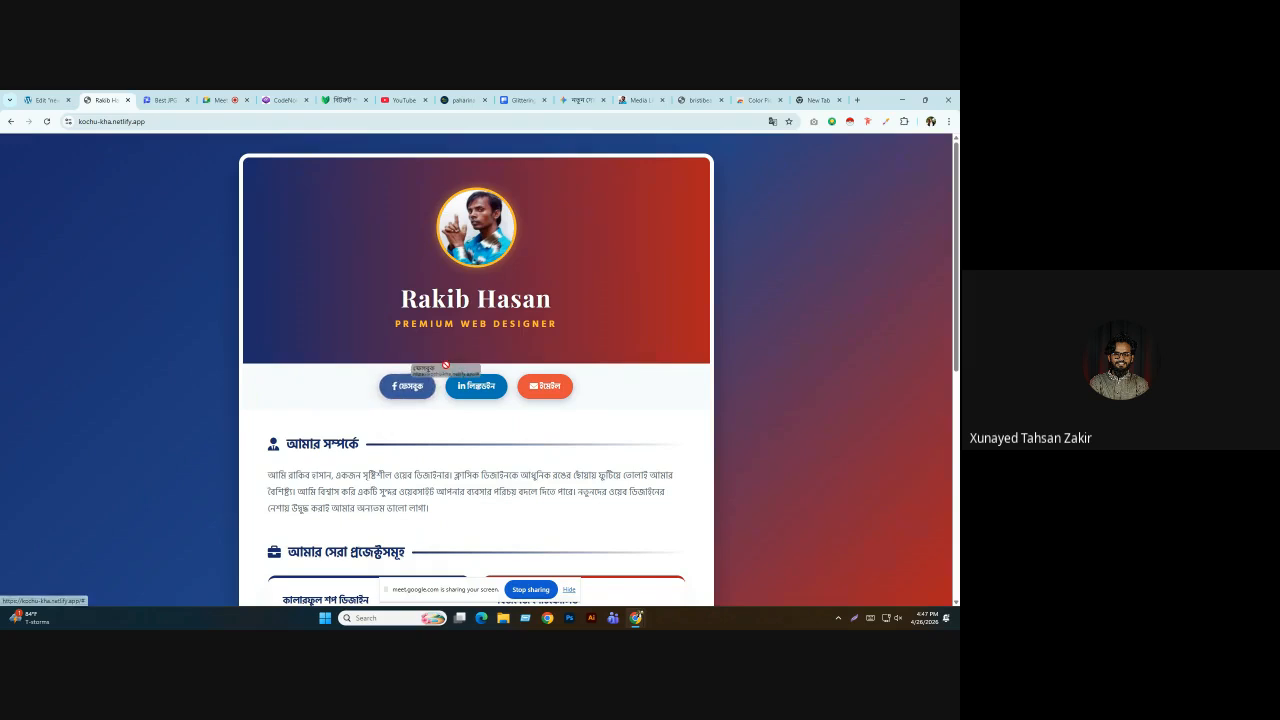
pyautogui.click(45, 100)
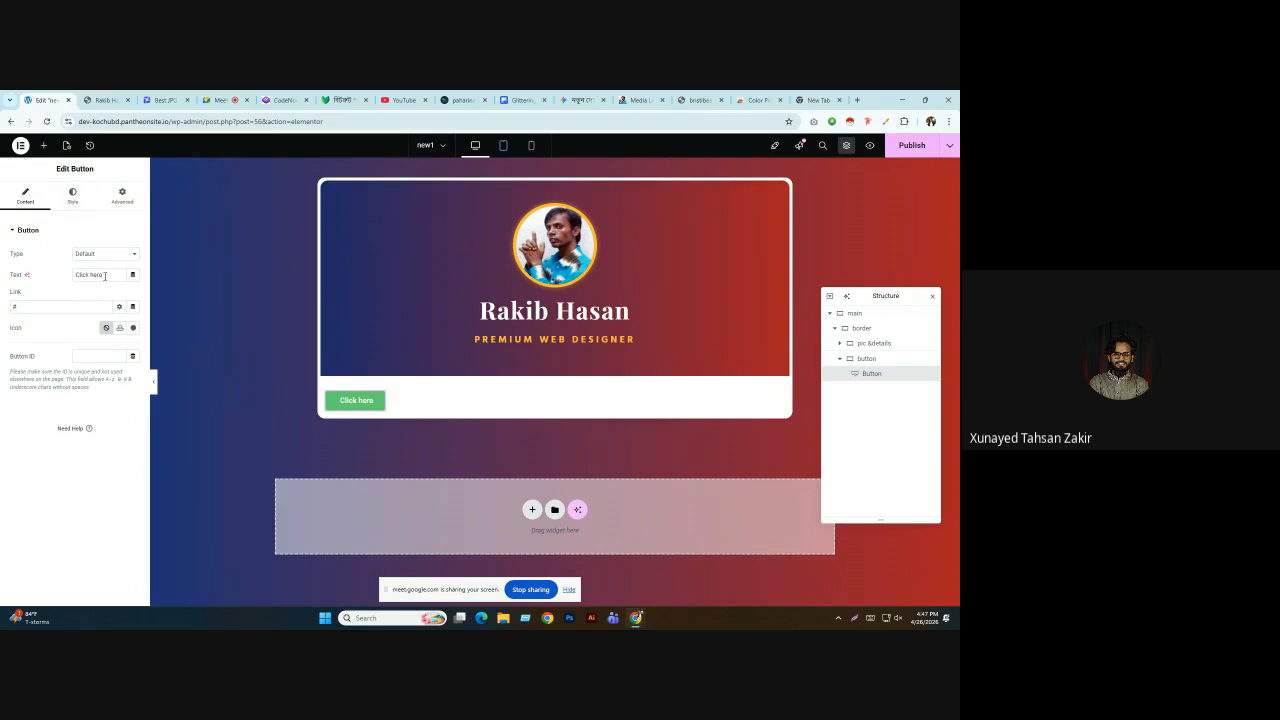
pyautogui.moveTo(103, 275); pyautogui.dragTo(38, 276)
pyautogui.press('BackSpace')
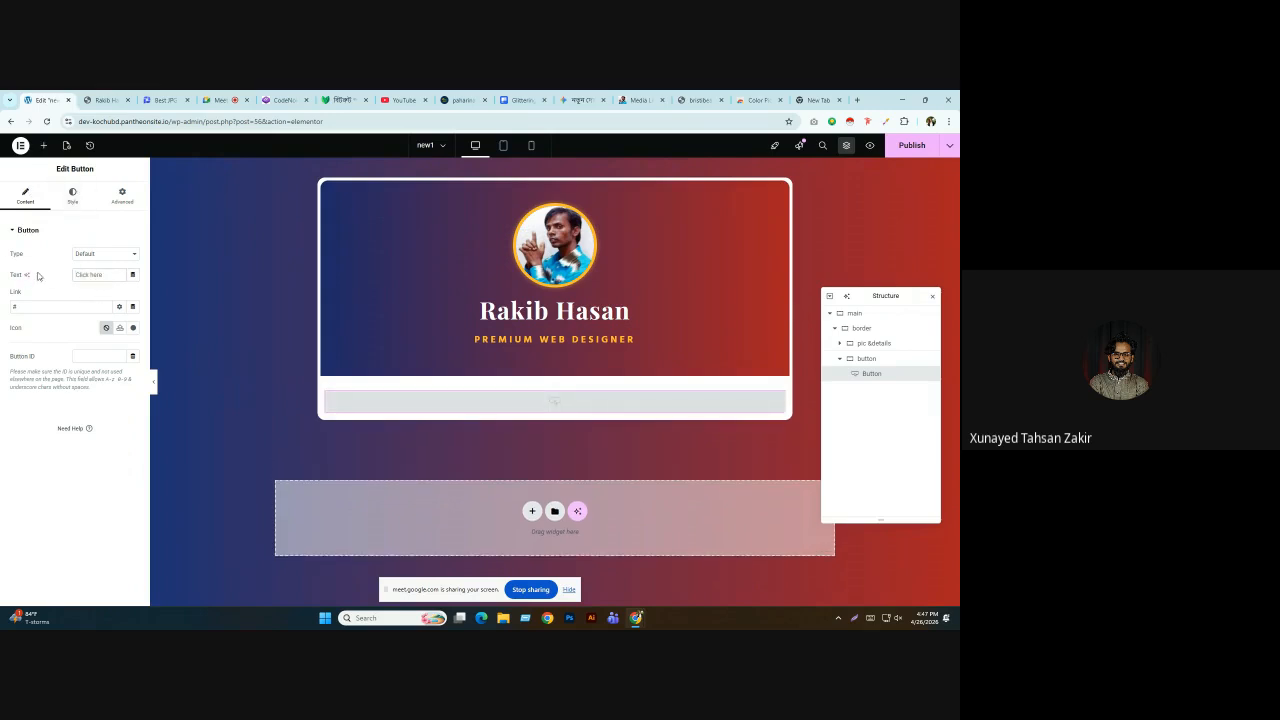
pyautogui.write('feisbuk')
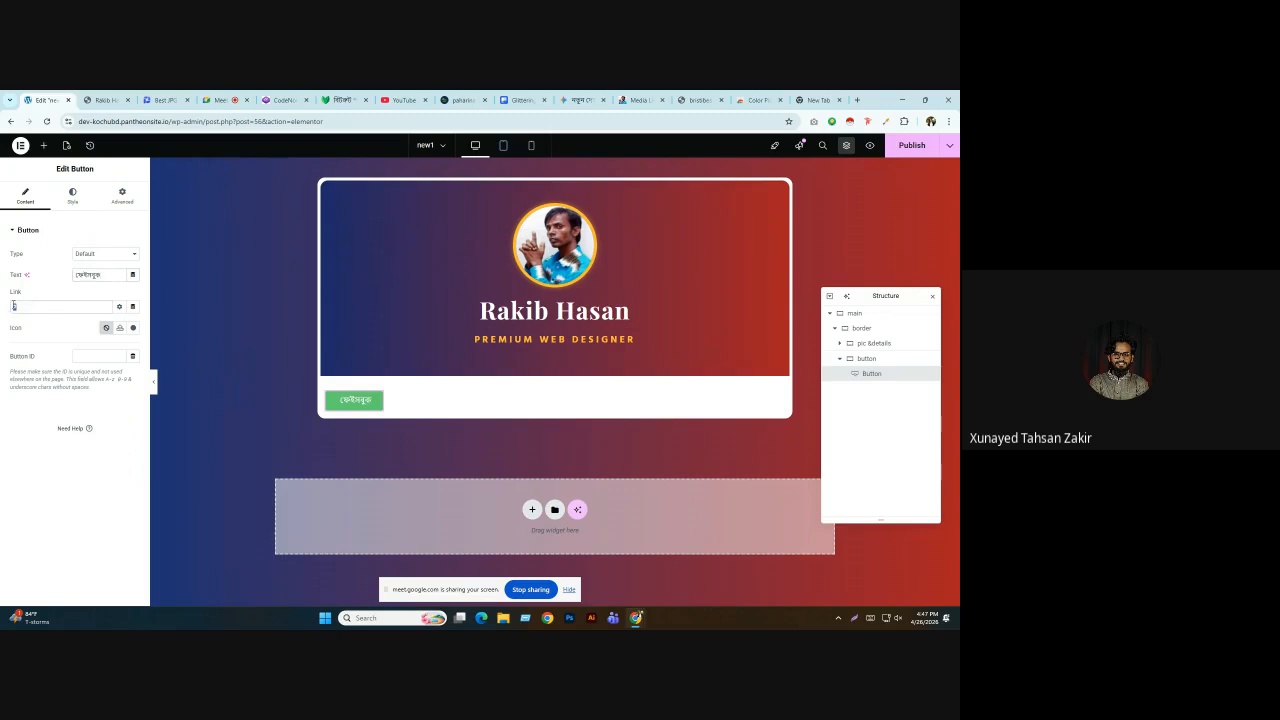
# Open the personal Facebook profile in the spare browser tab, copy its address and paste it as the button's link.
pyautogui.click(810, 99)
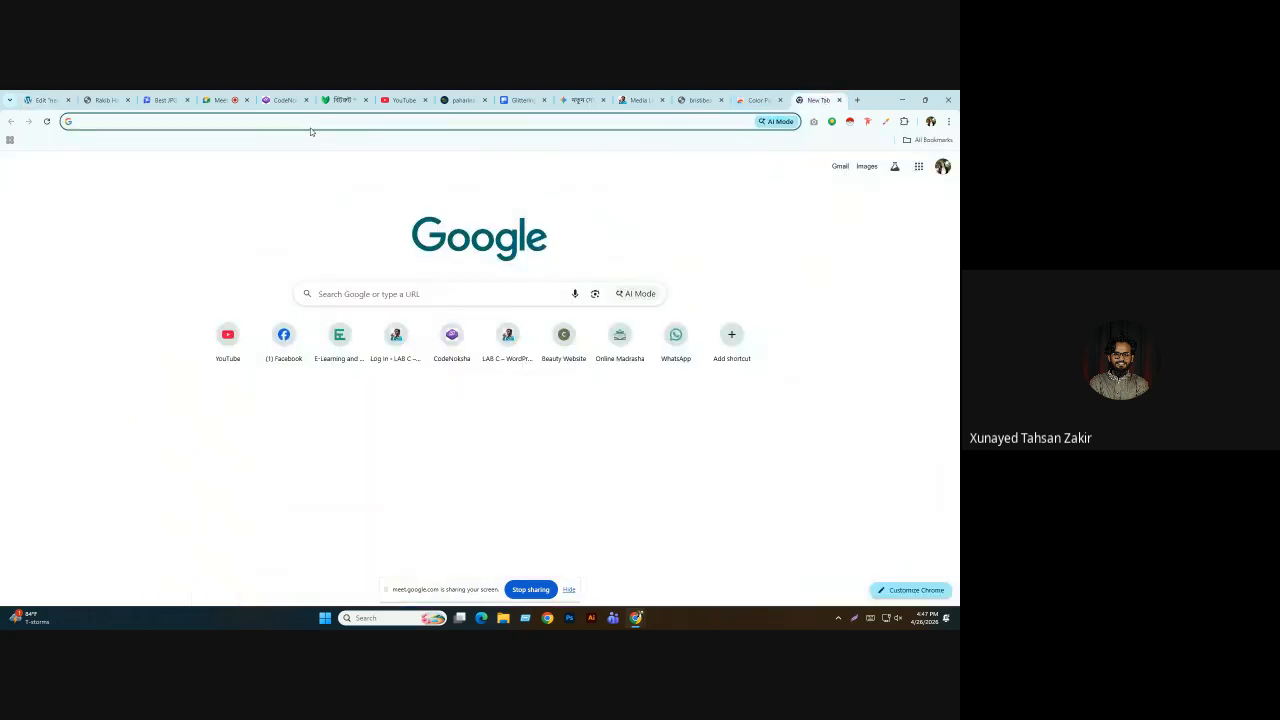
pyautogui.write('fa')
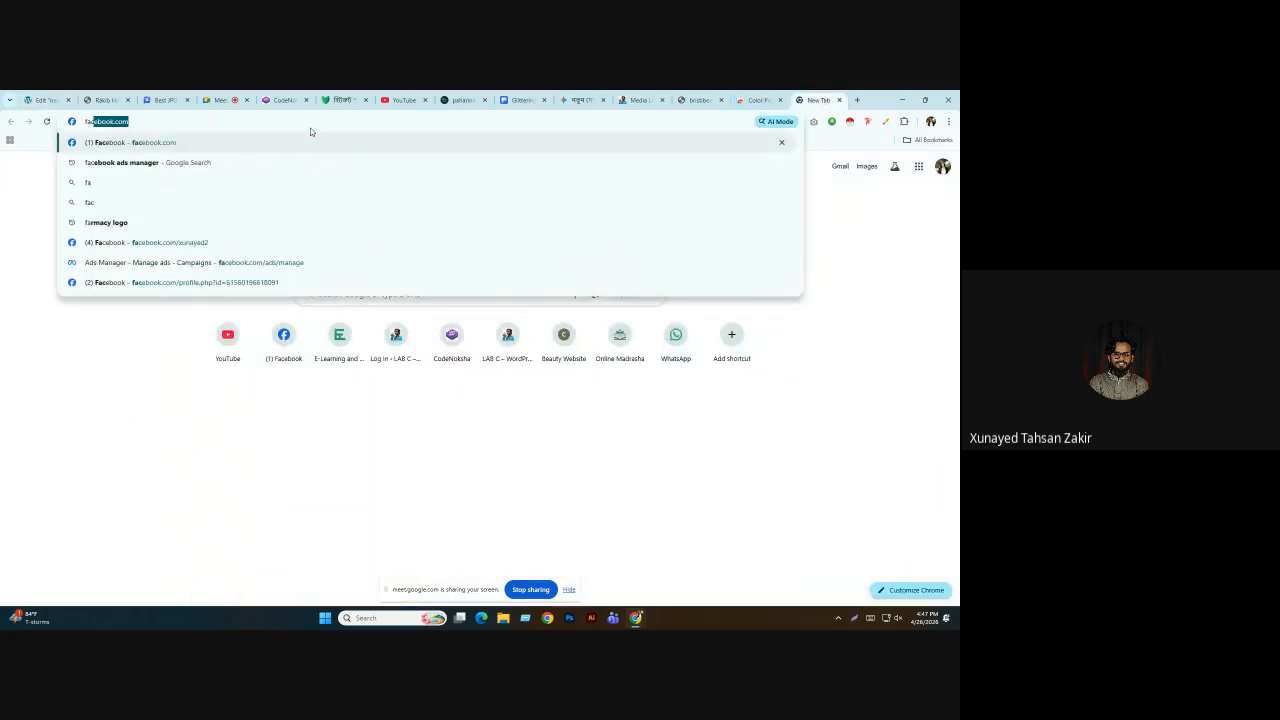
pyautogui.write('cebook.com/xunayed')
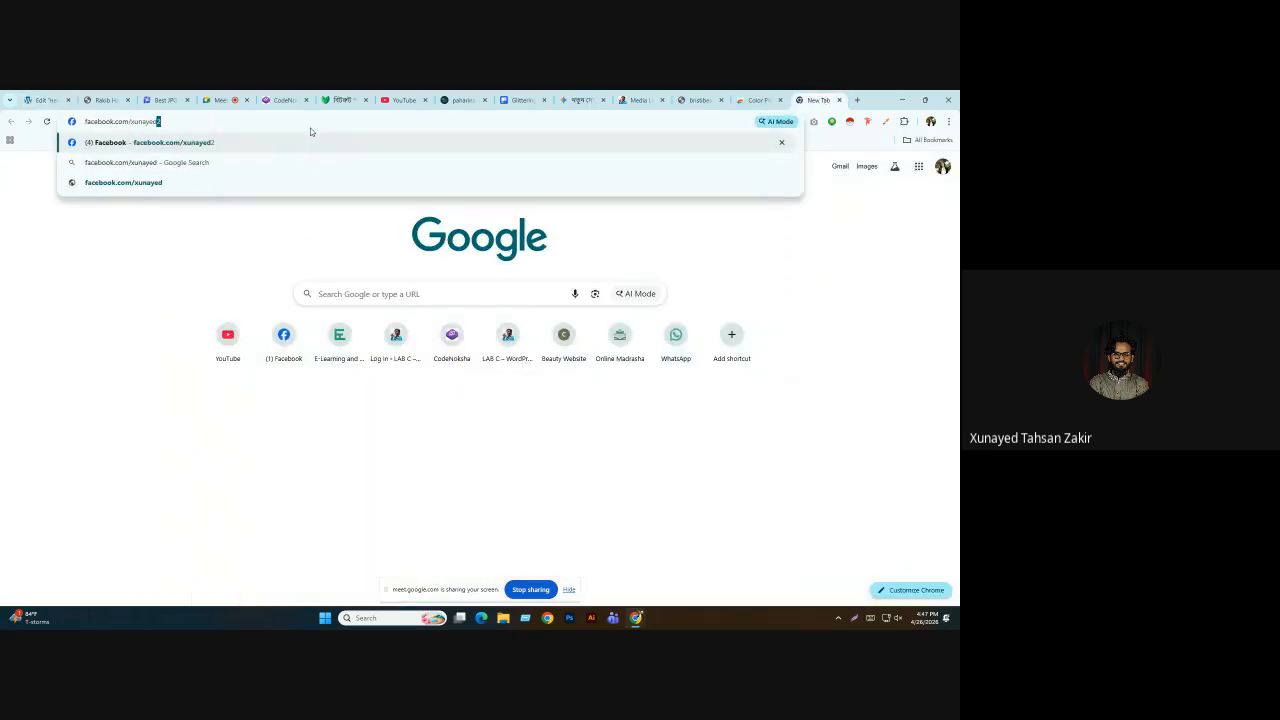
pyautogui.press('Return')
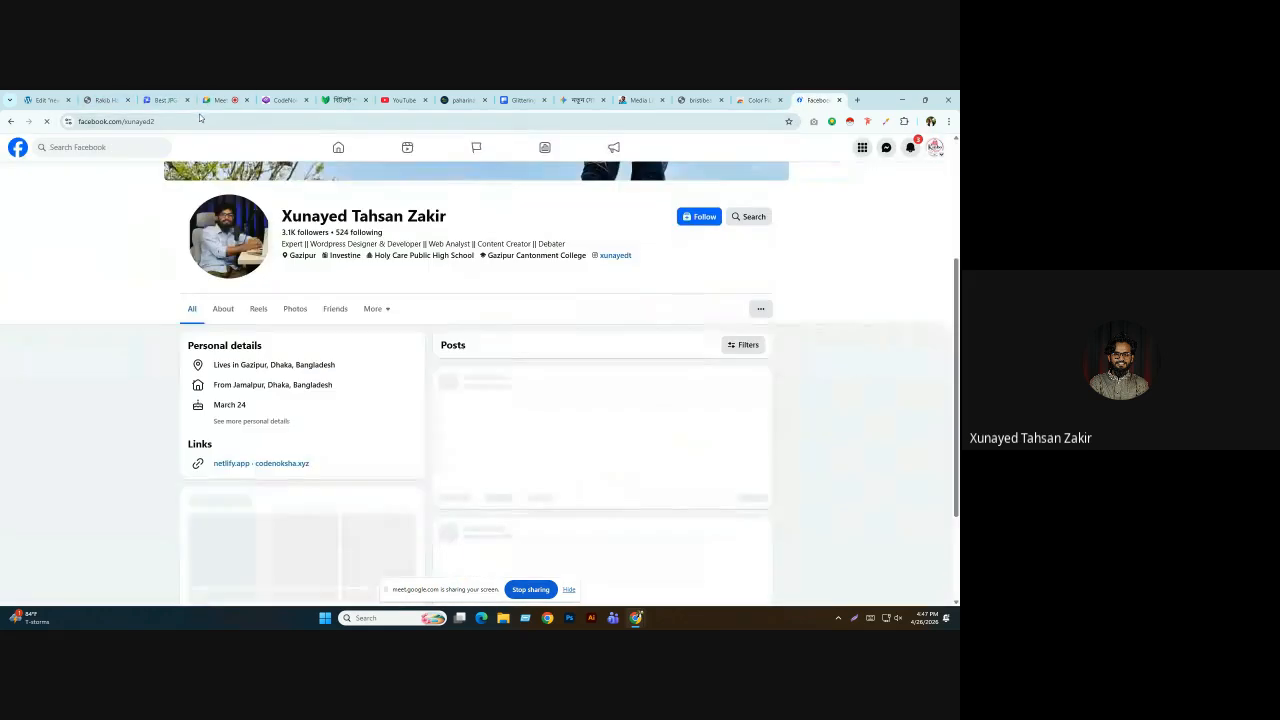
pyautogui.click(200, 121)
pyautogui.hotkey('ctrl', 'c')
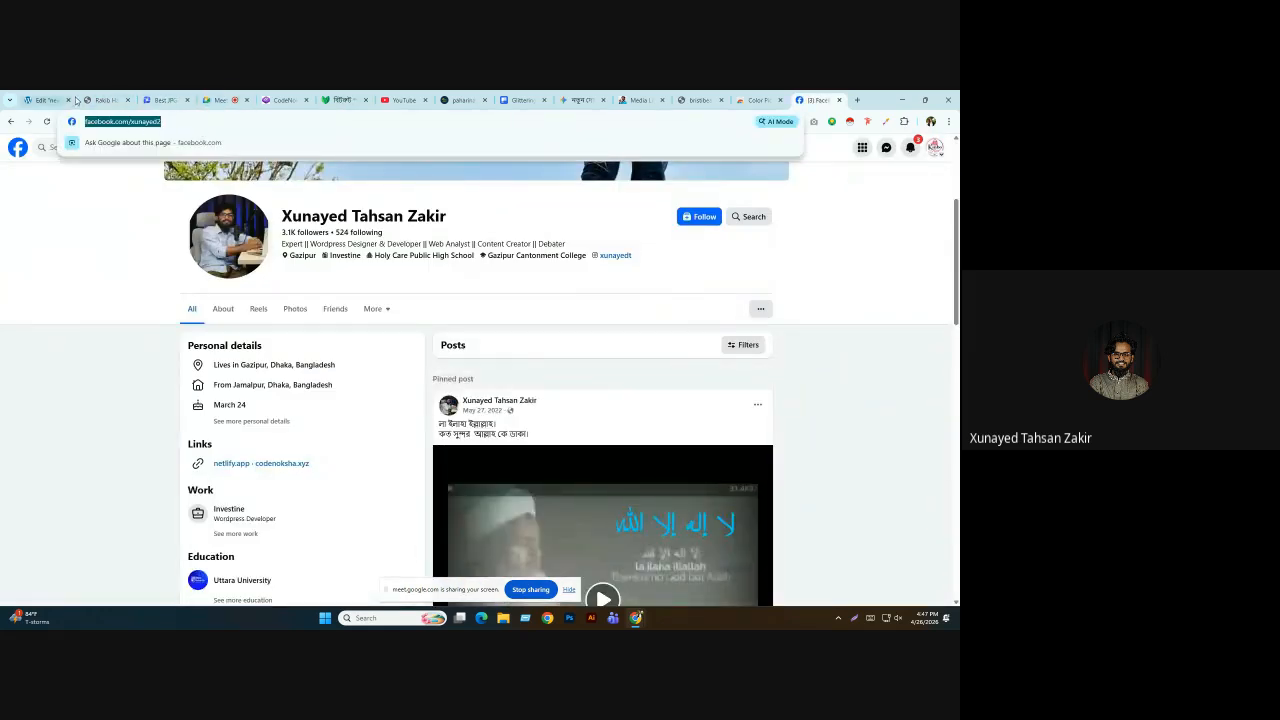
pyautogui.click(75, 100)
pyautogui.hotkey('ctrl', 'v')
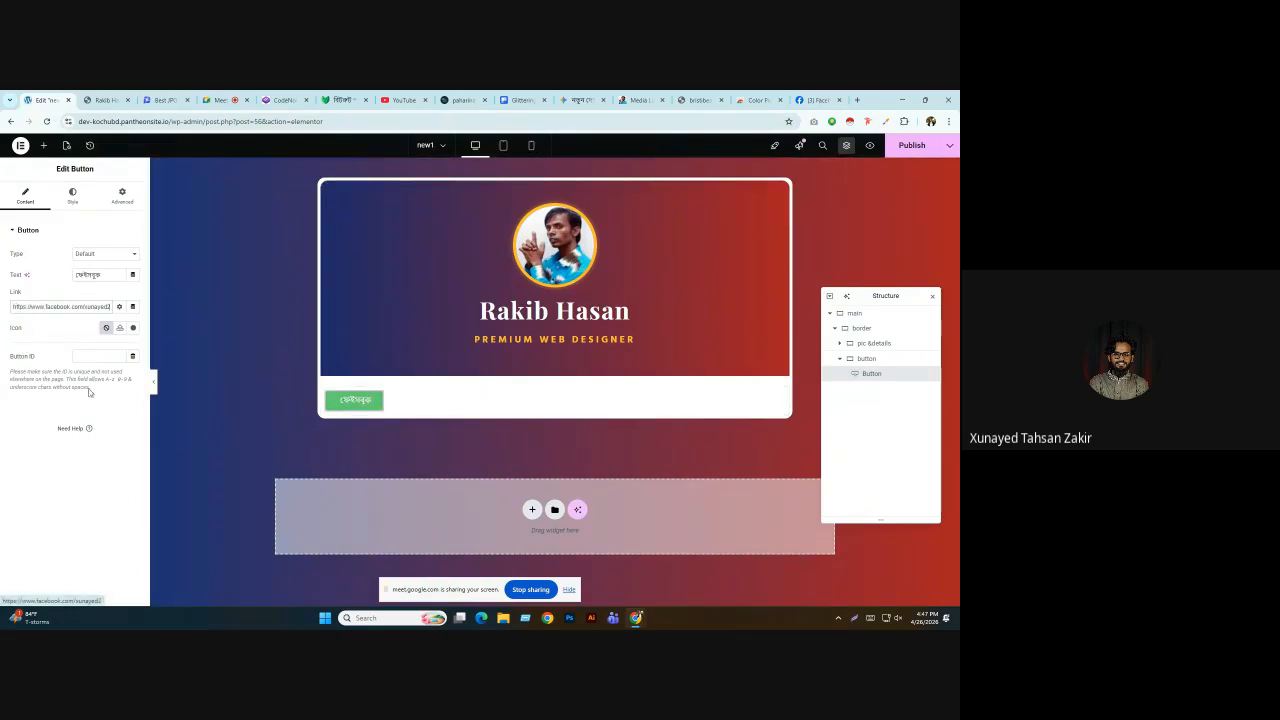
# Check the first social button on the reference page and insert the plain Facebook "f" icon from the icon library into the button.
pyautogui.click(105, 100)
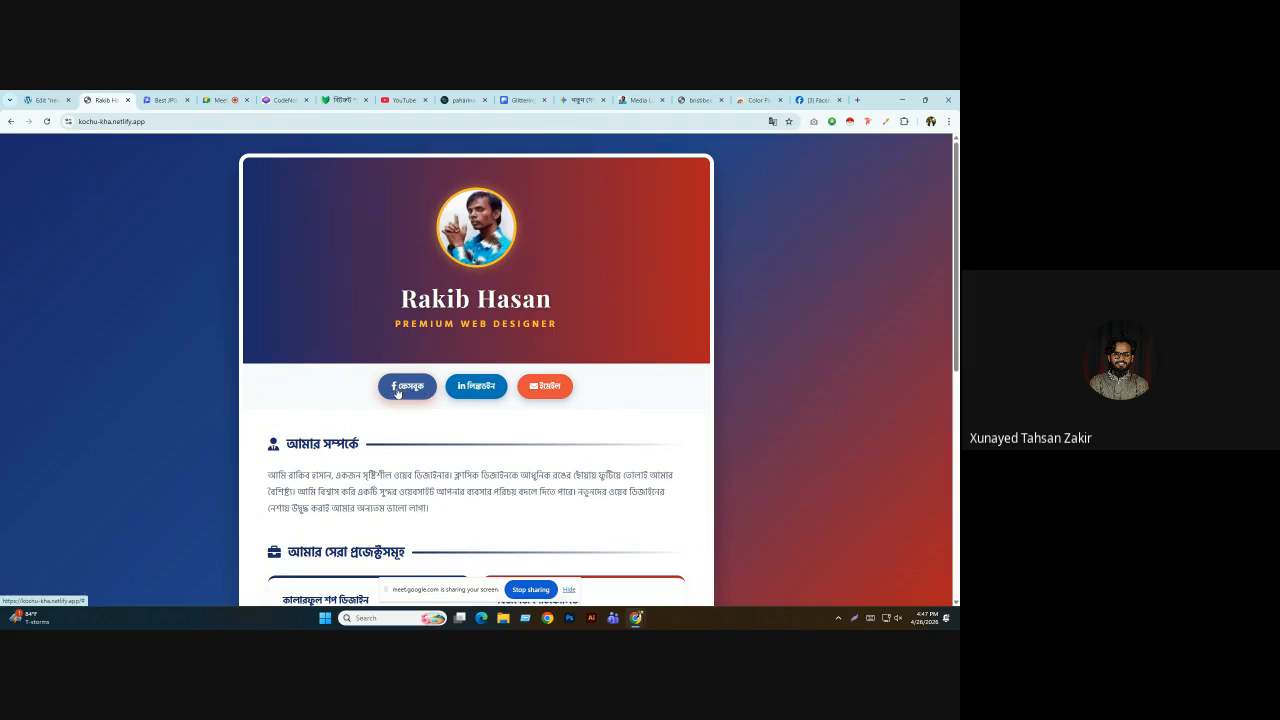
pyautogui.click(46, 100)
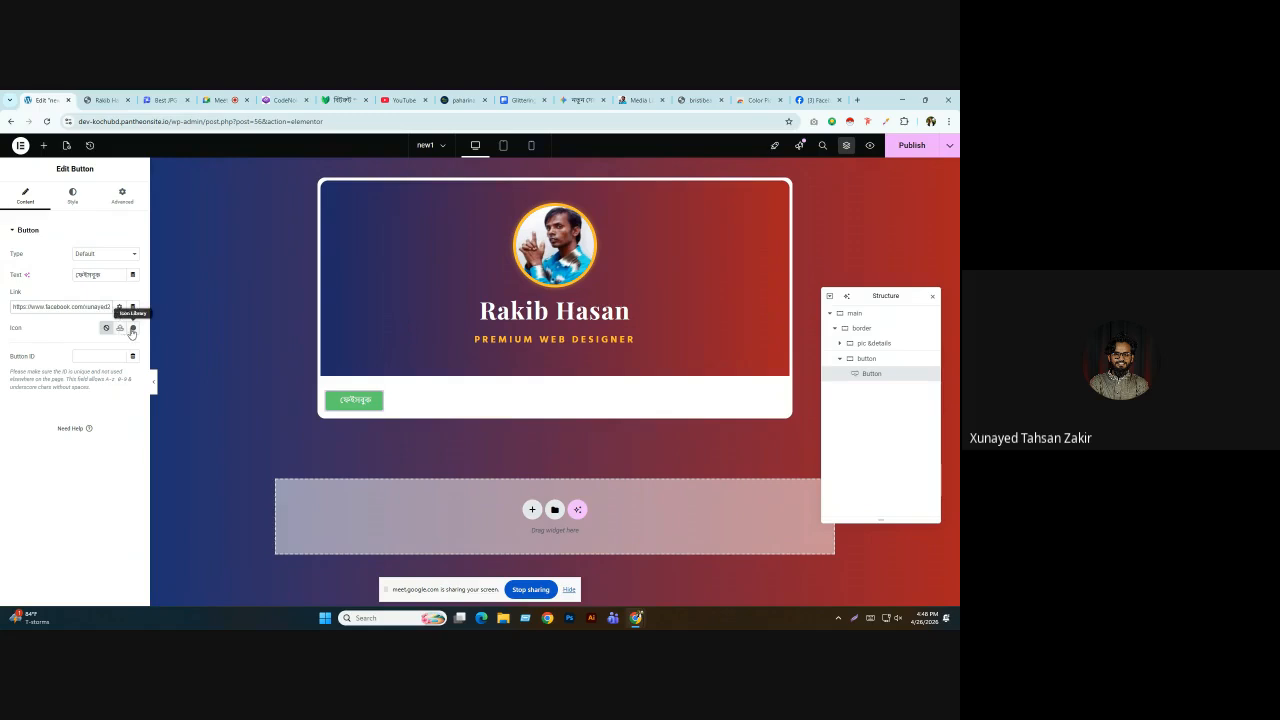
pyautogui.click(132, 329)
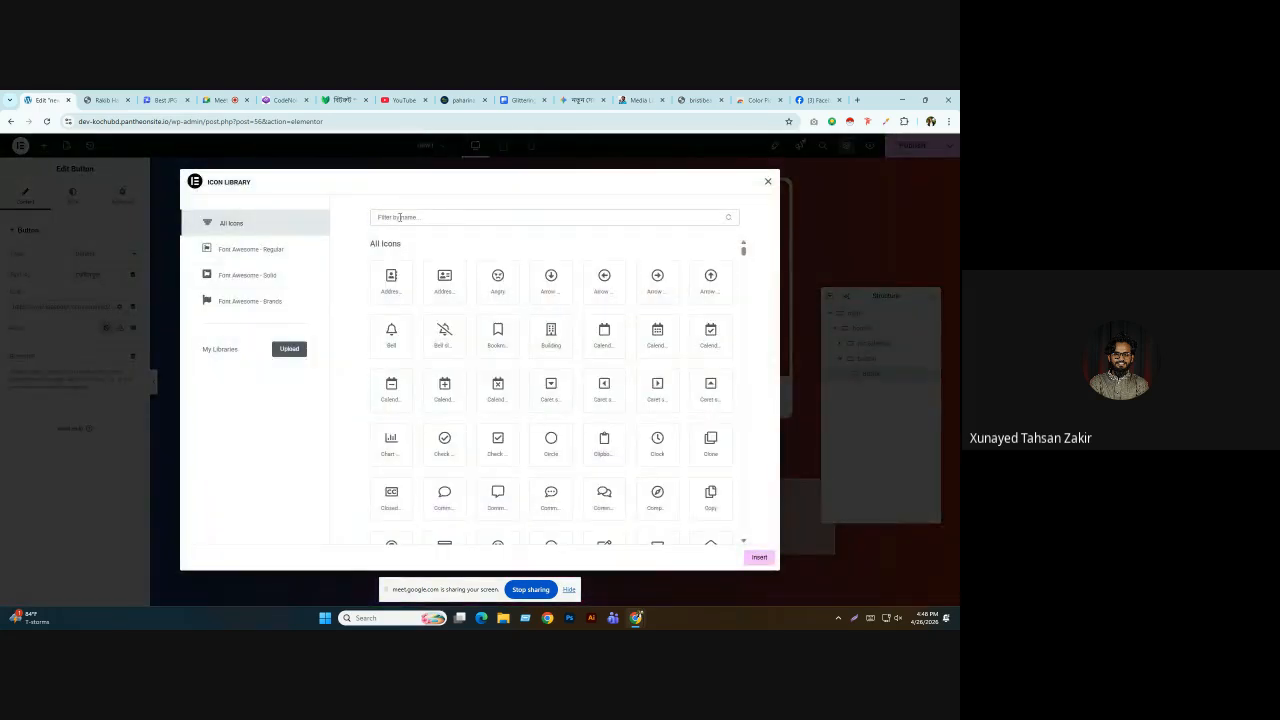
pyautogui.click(399, 217)
pyautogui.write('face')
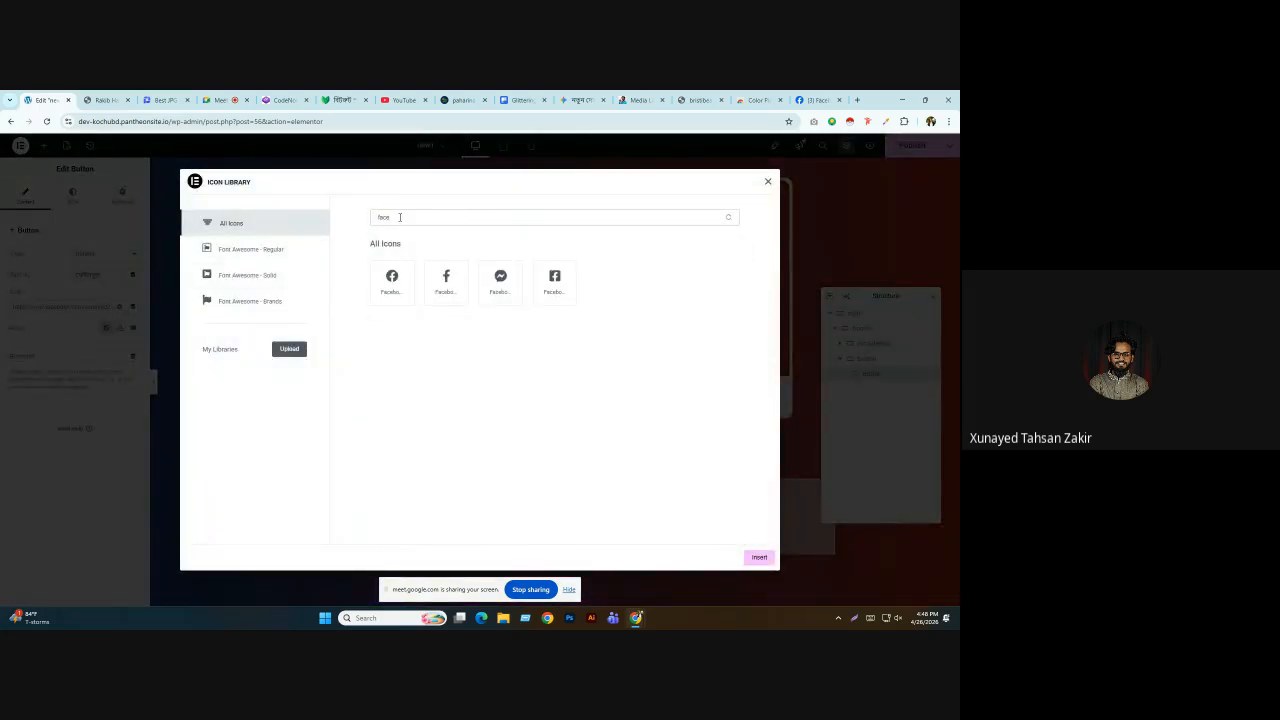
pyautogui.click(444, 284)
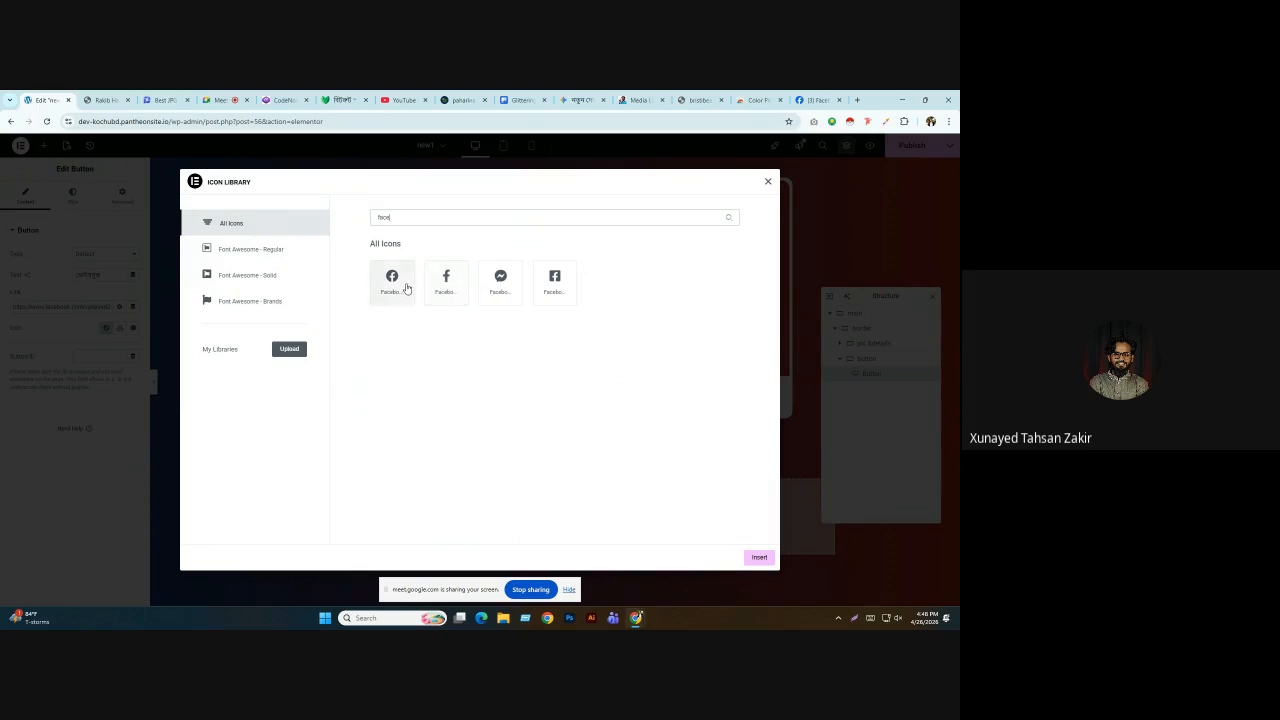
pyautogui.click(106, 100)
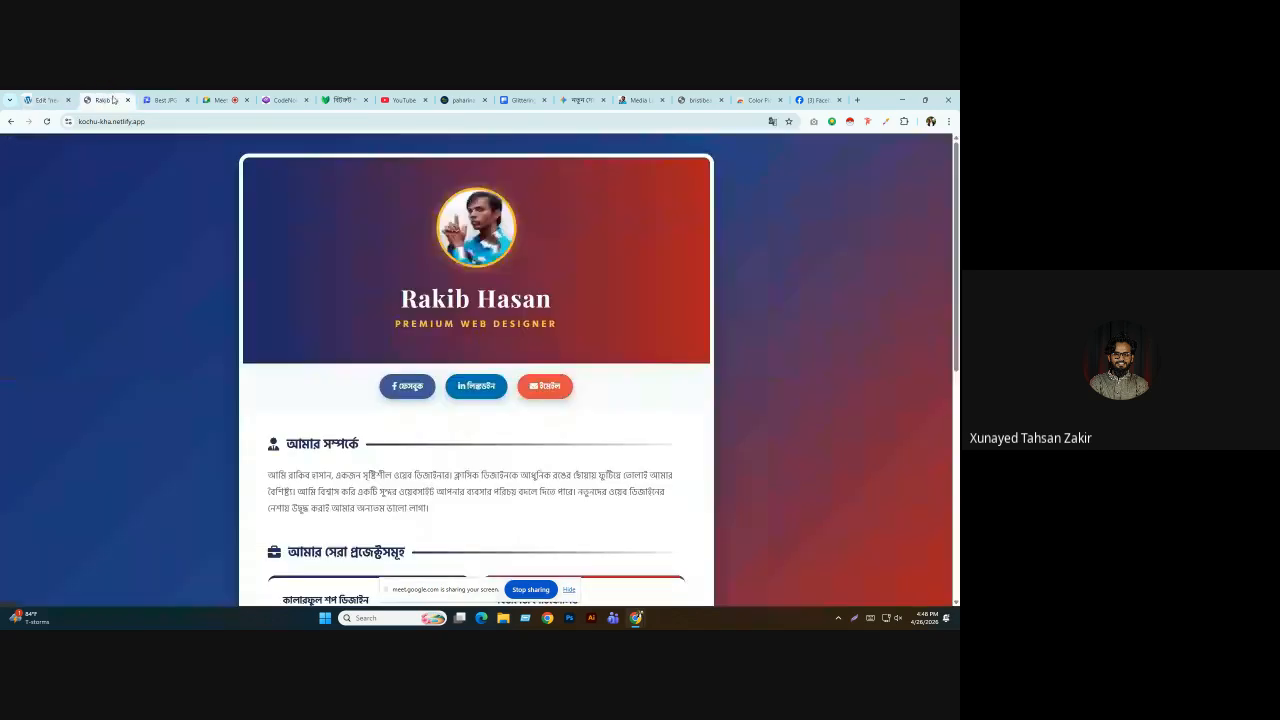
pyautogui.click(50, 100)
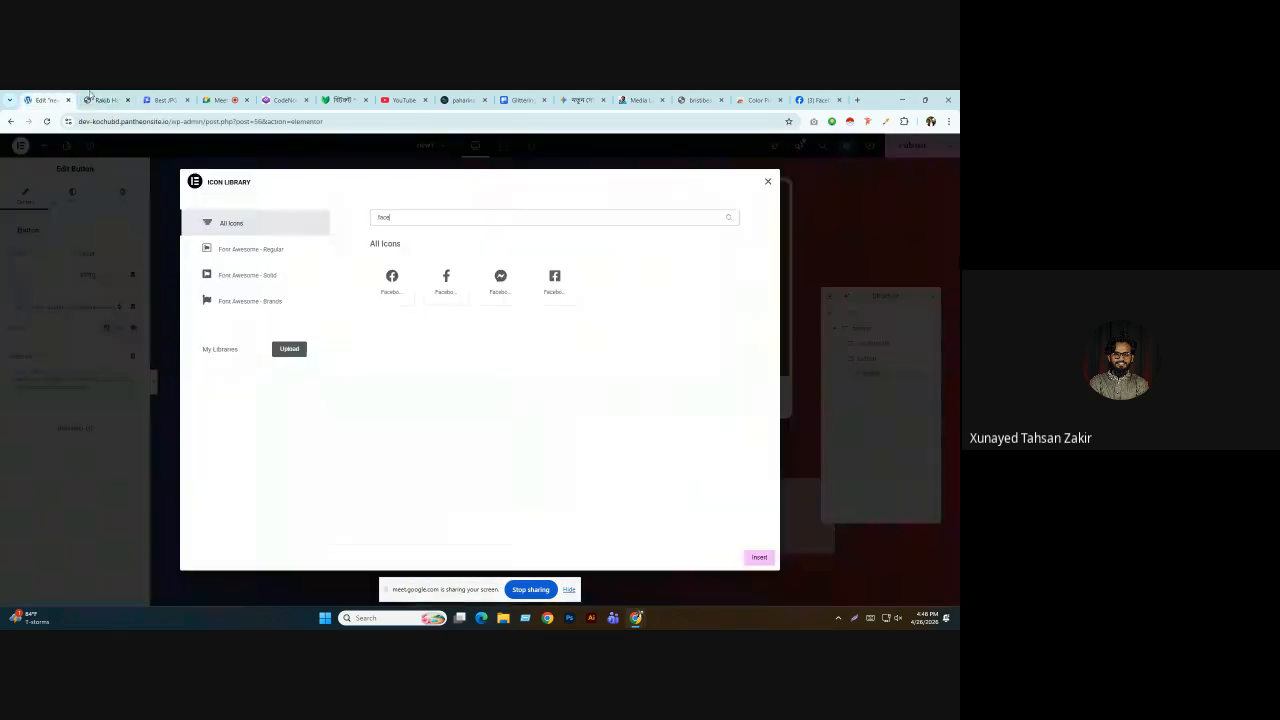
pyautogui.click(436, 278)
pyautogui.click(760, 557)
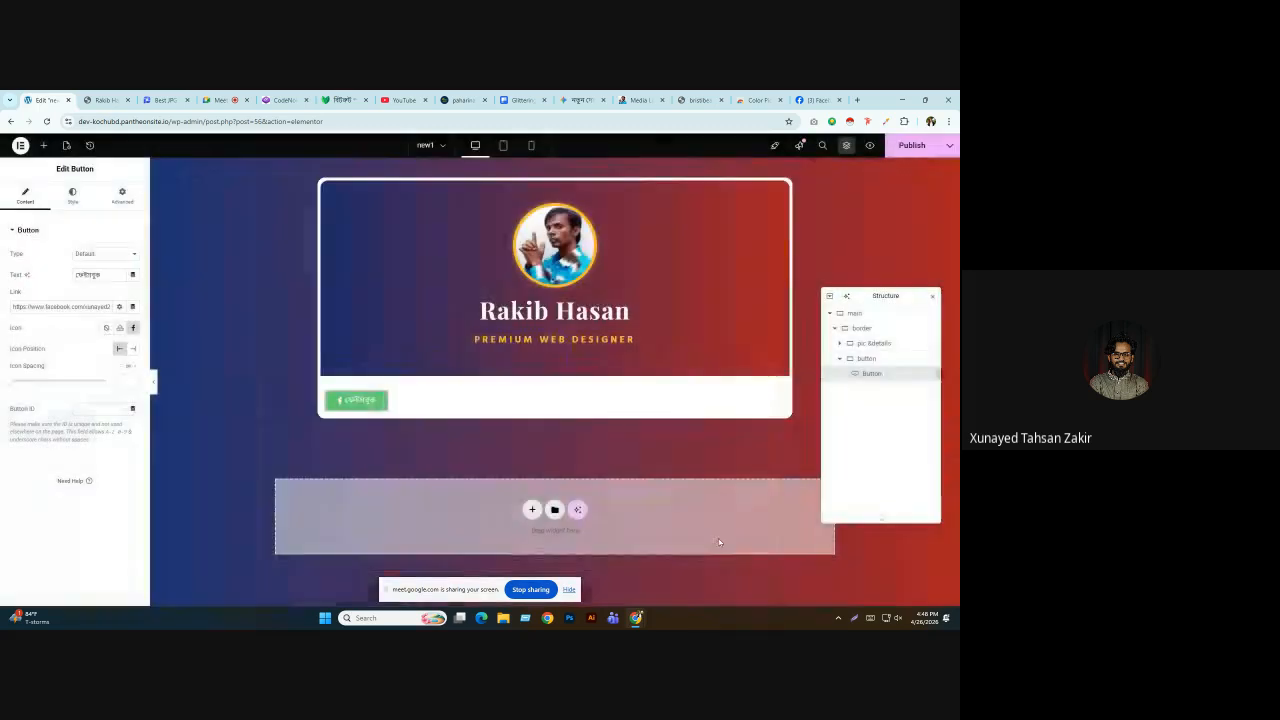
# Try the icon after the button text, compare with the reference page and return the icon position to Start.
pyautogui.click(133, 348)
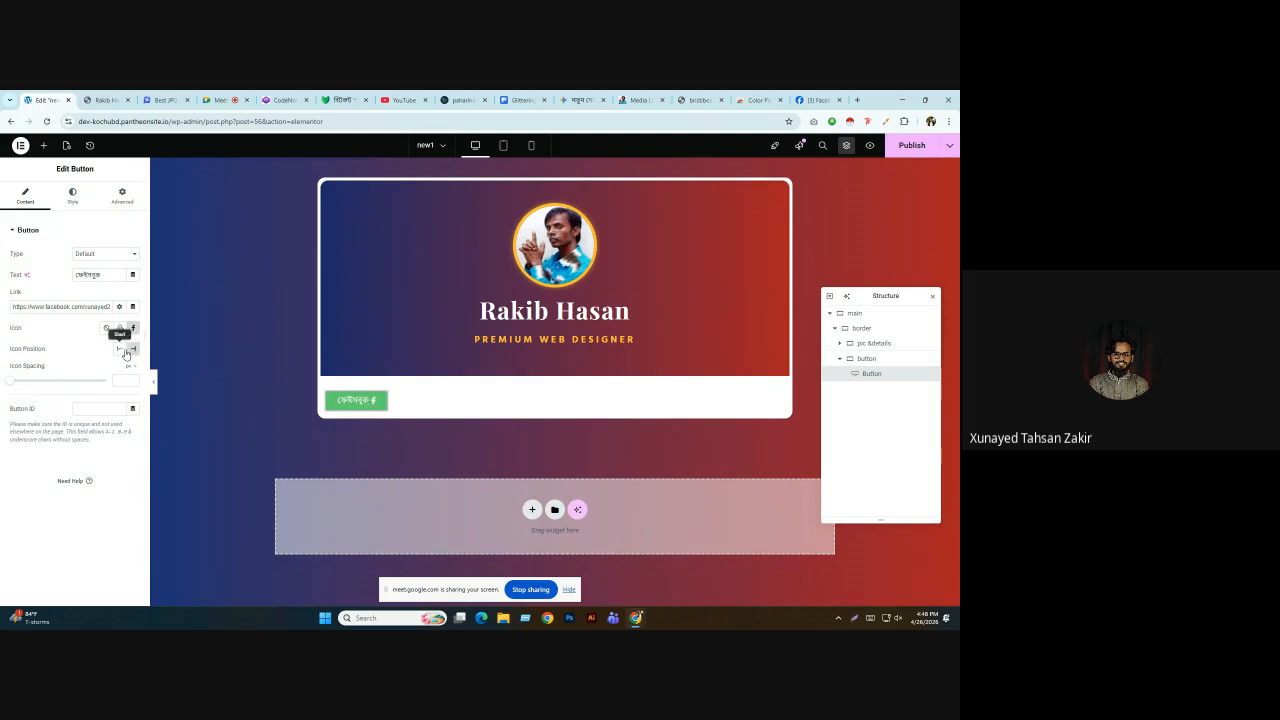
pyautogui.click(105, 100)
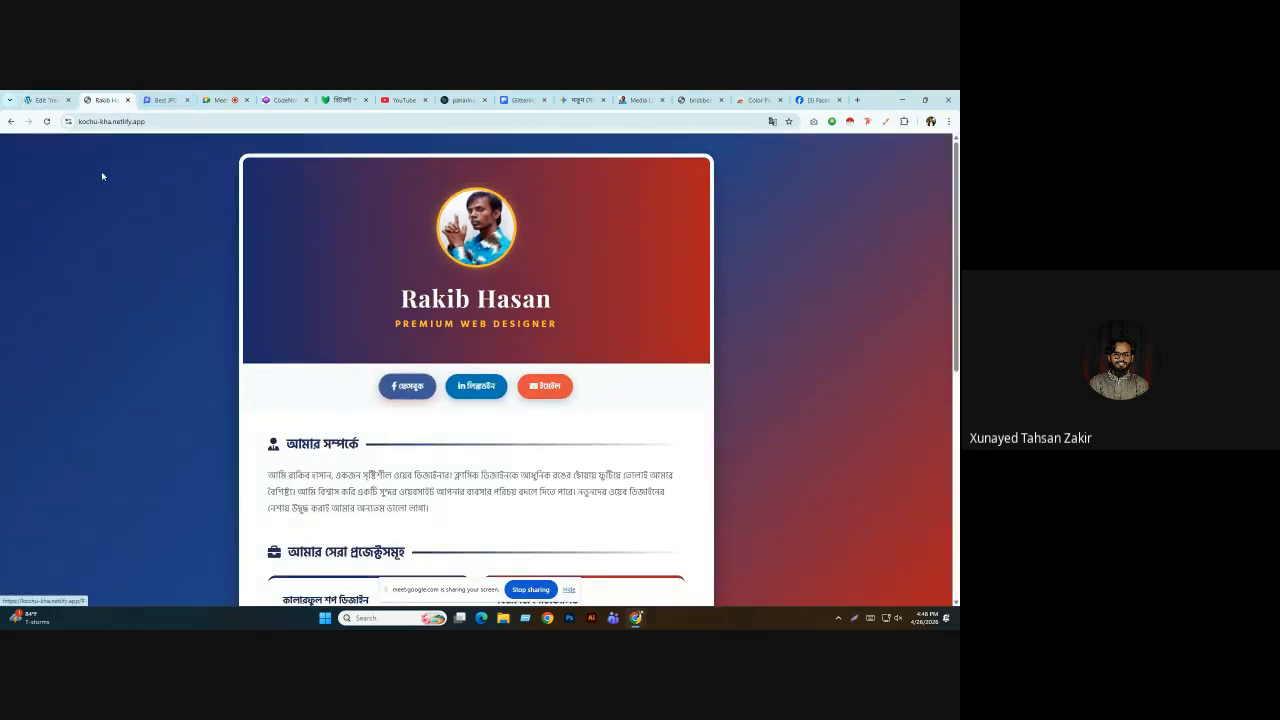
pyautogui.click(45, 100)
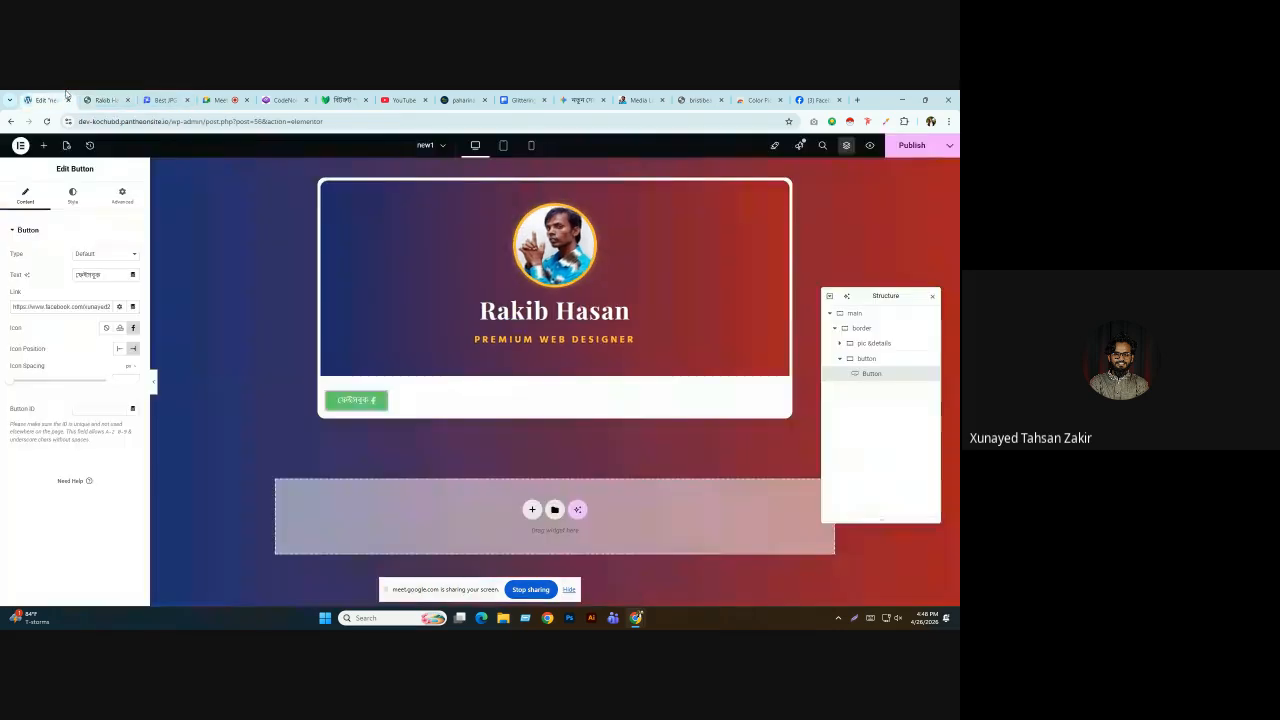
pyautogui.click(119, 350)
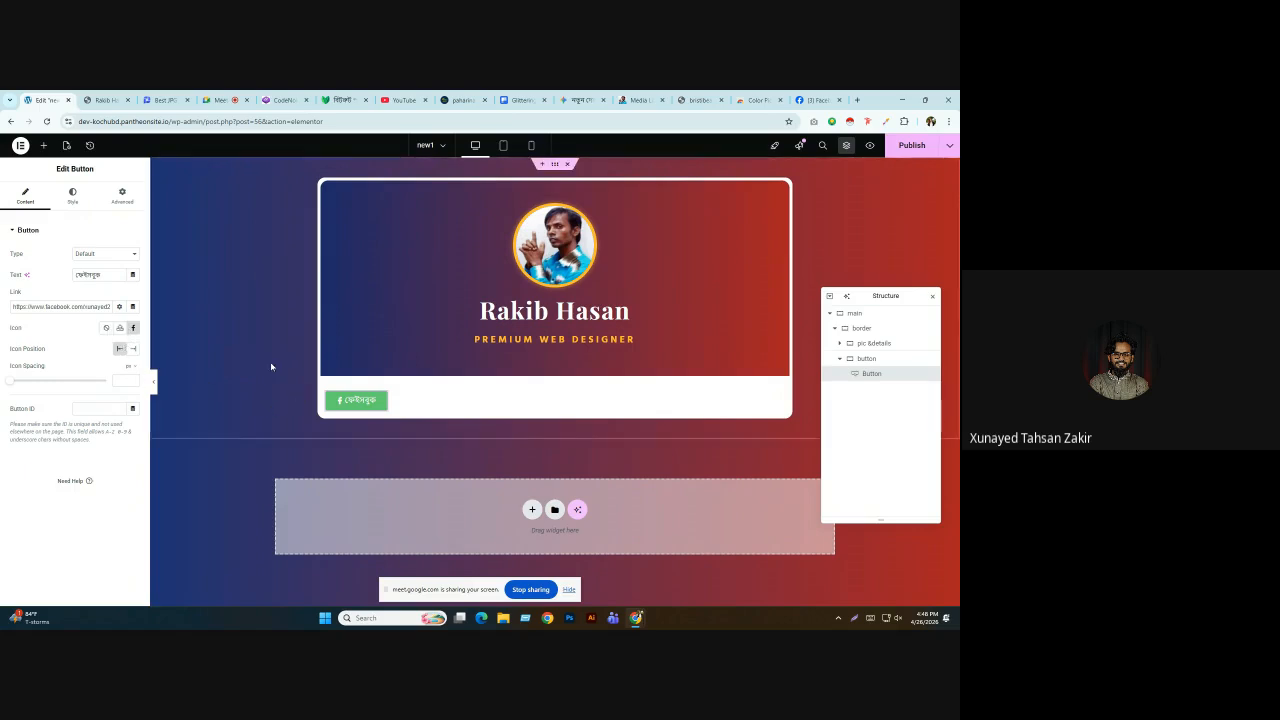
# Check the reference page and slightly increase the spacing between the button's icon and its text.
pyautogui.click(105, 100)
pyautogui.click(40, 99)
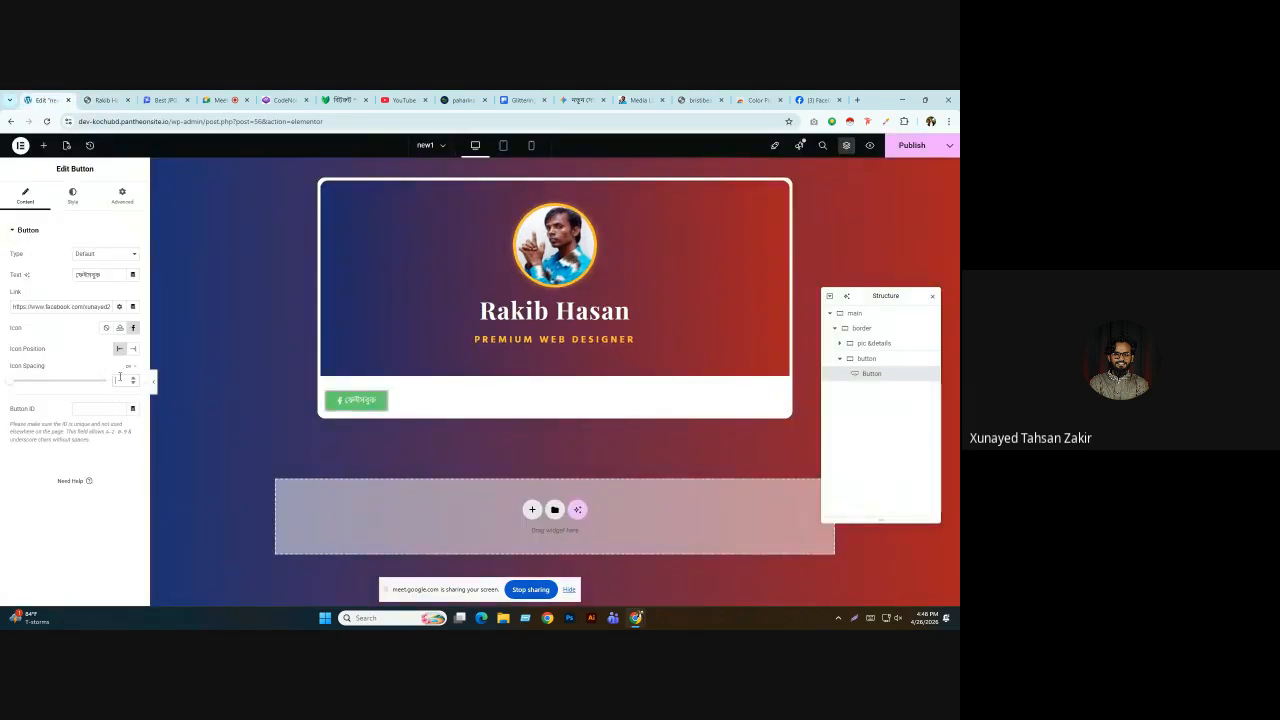
pyautogui.write('20')
pyautogui.moveTo(124, 381); pyautogui.dragTo(101, 385)
pyautogui.write('1')
# Bring up the button's style settings and inspect the font of the first social button on the reference page with the font identifier.
pyautogui.click(70, 200)
pyautogui.click(105, 97)
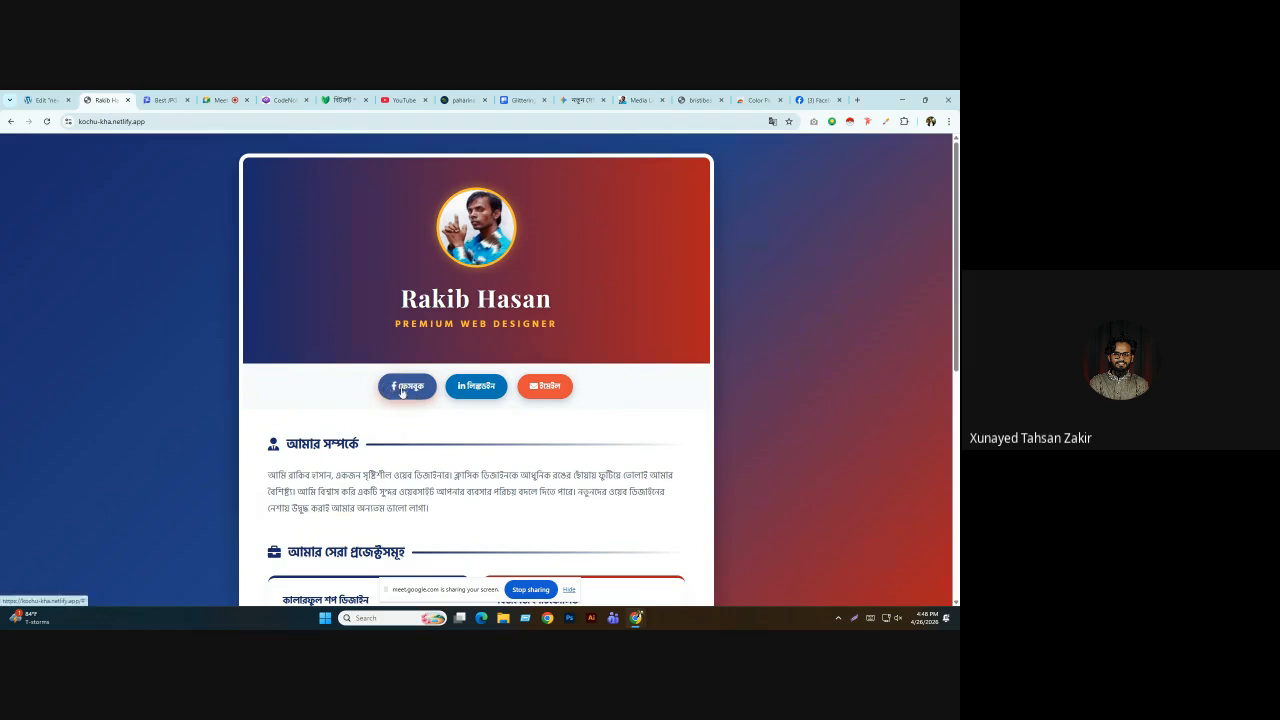
pyautogui.click(54, 94)
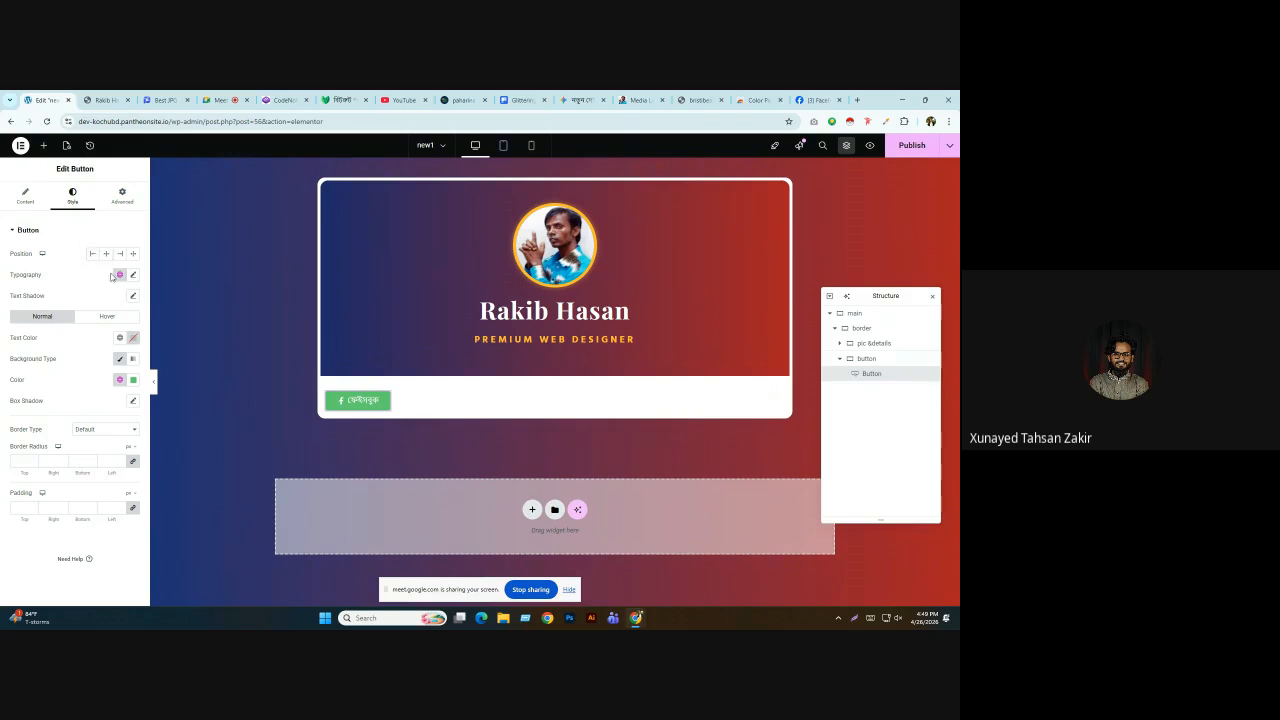
pyautogui.click(105, 100)
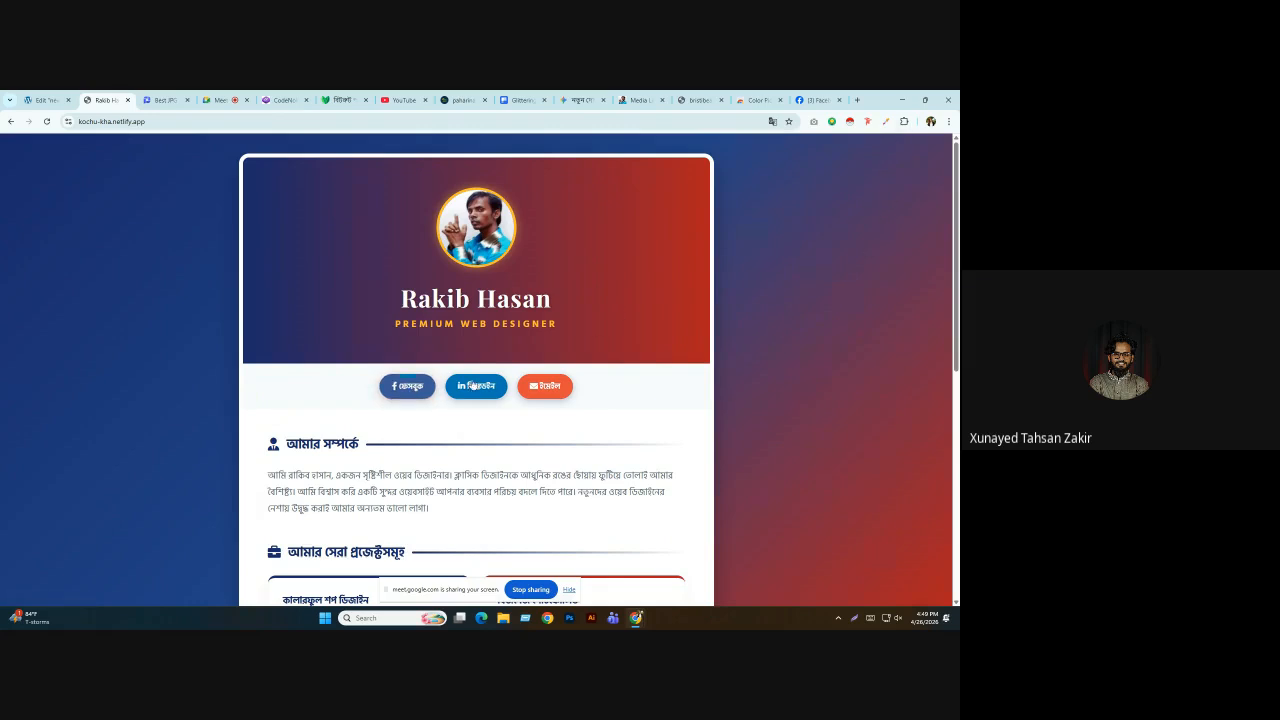
pyautogui.click(866, 124)
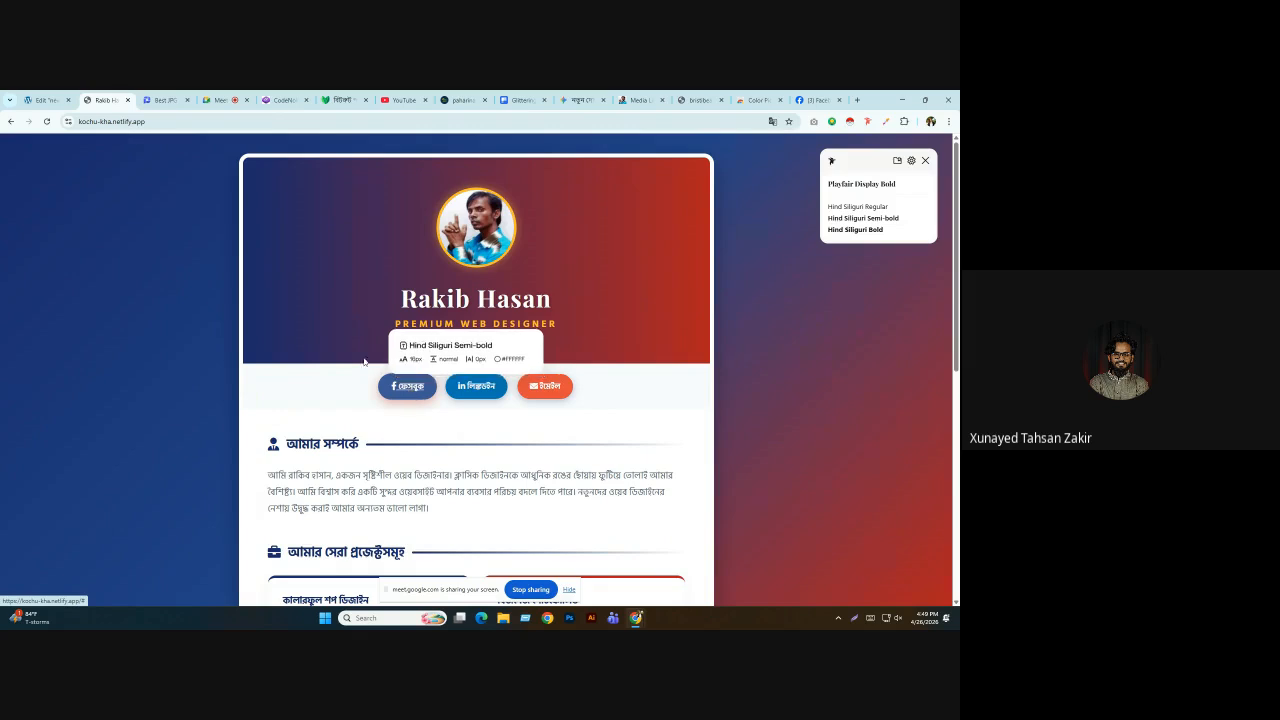
# Set the button's typography family to Hind Siliguri.
pyautogui.click(57, 97)
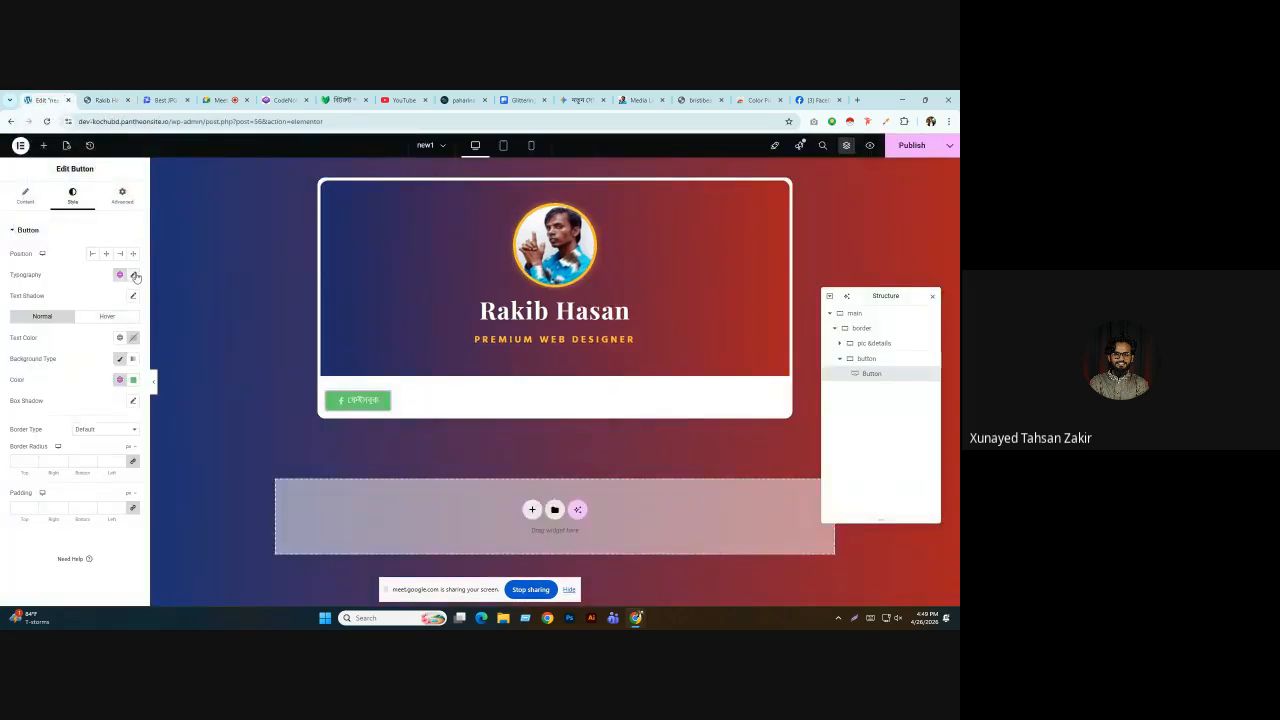
pyautogui.click(133, 274)
pyautogui.click(116, 321)
pyautogui.write('hind')
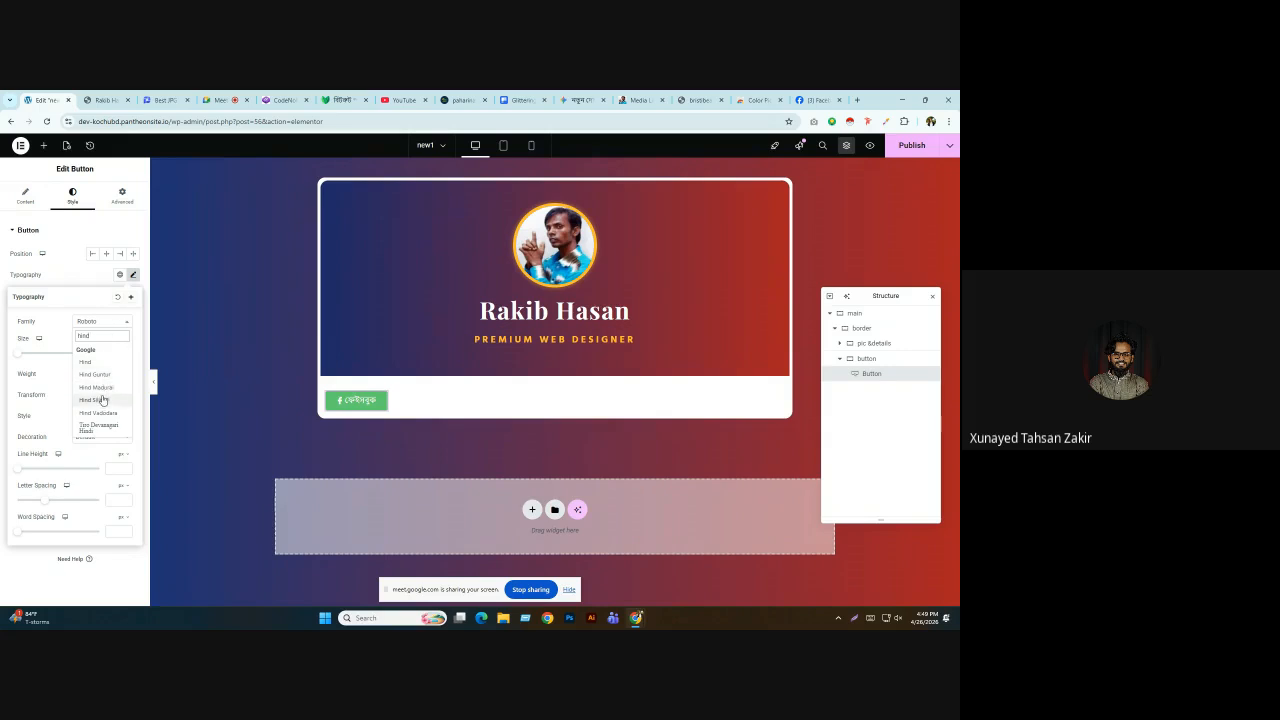
pyautogui.click(100, 400)
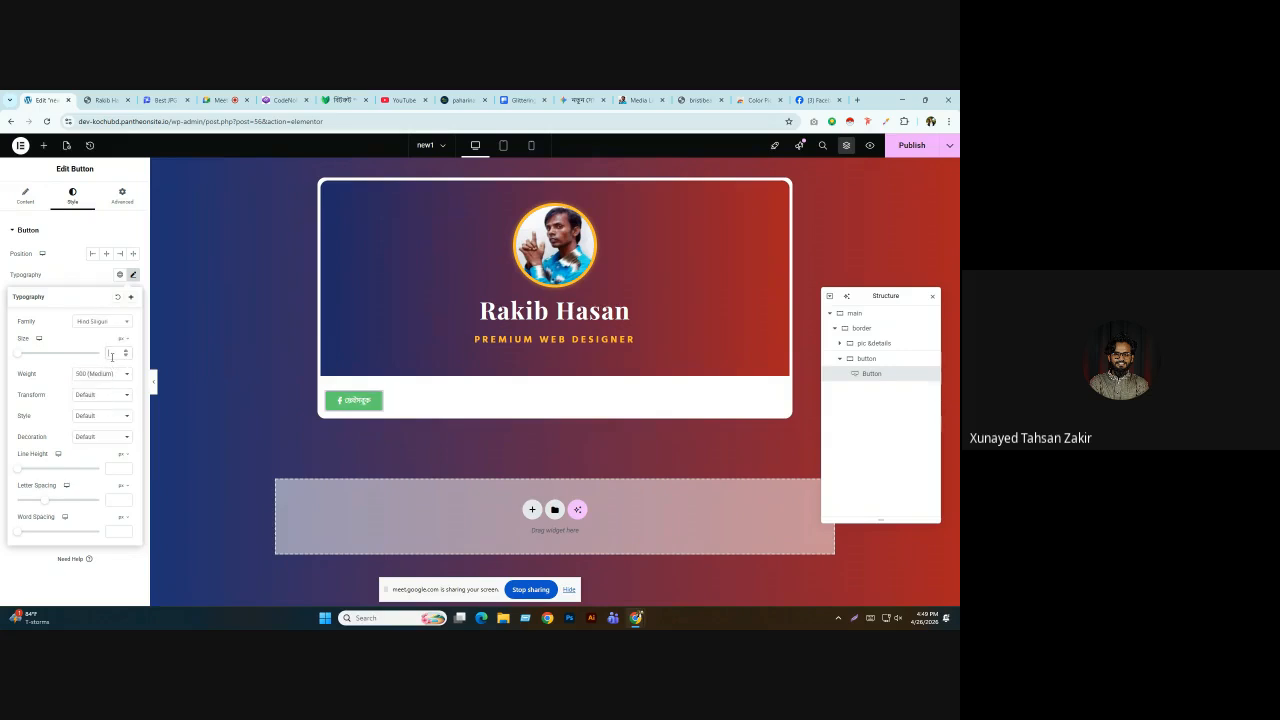
# Check the font size on the reference button and set the button's text to 16 px with weight 600 (Semi Bold).
pyautogui.click(105, 100)
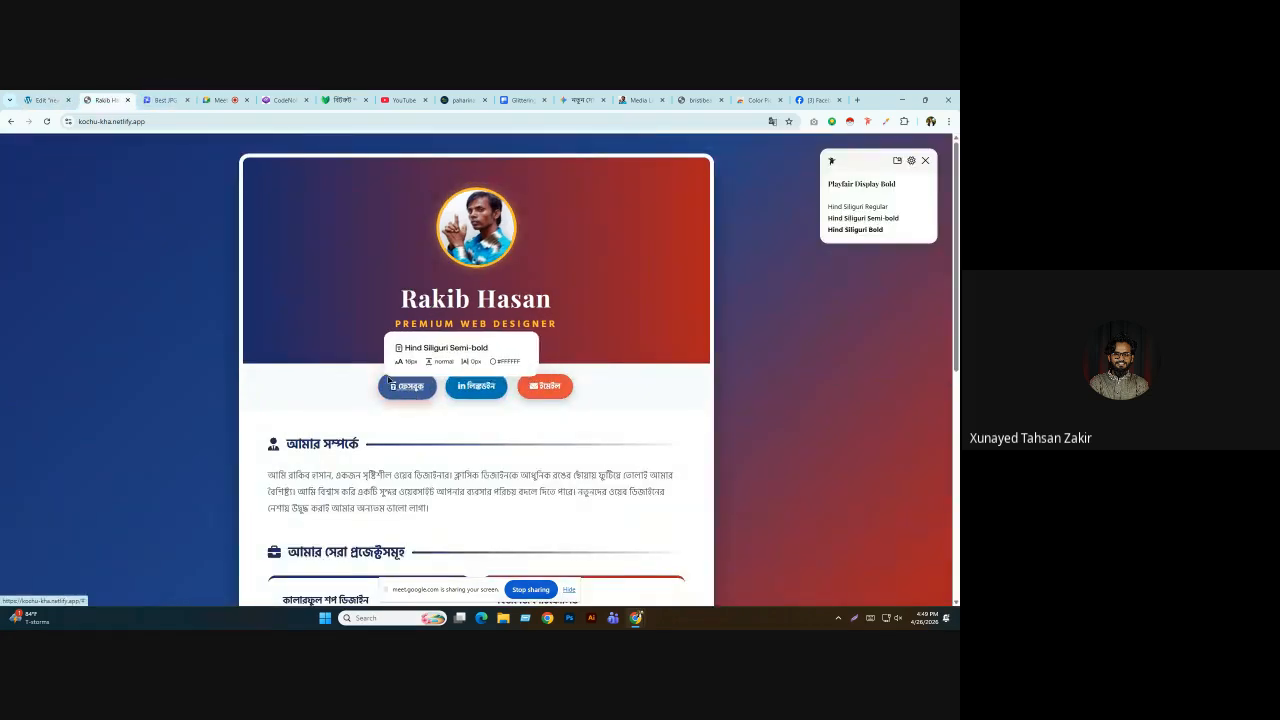
pyautogui.click(45, 100)
pyautogui.click(108, 353)
pyautogui.write('16')
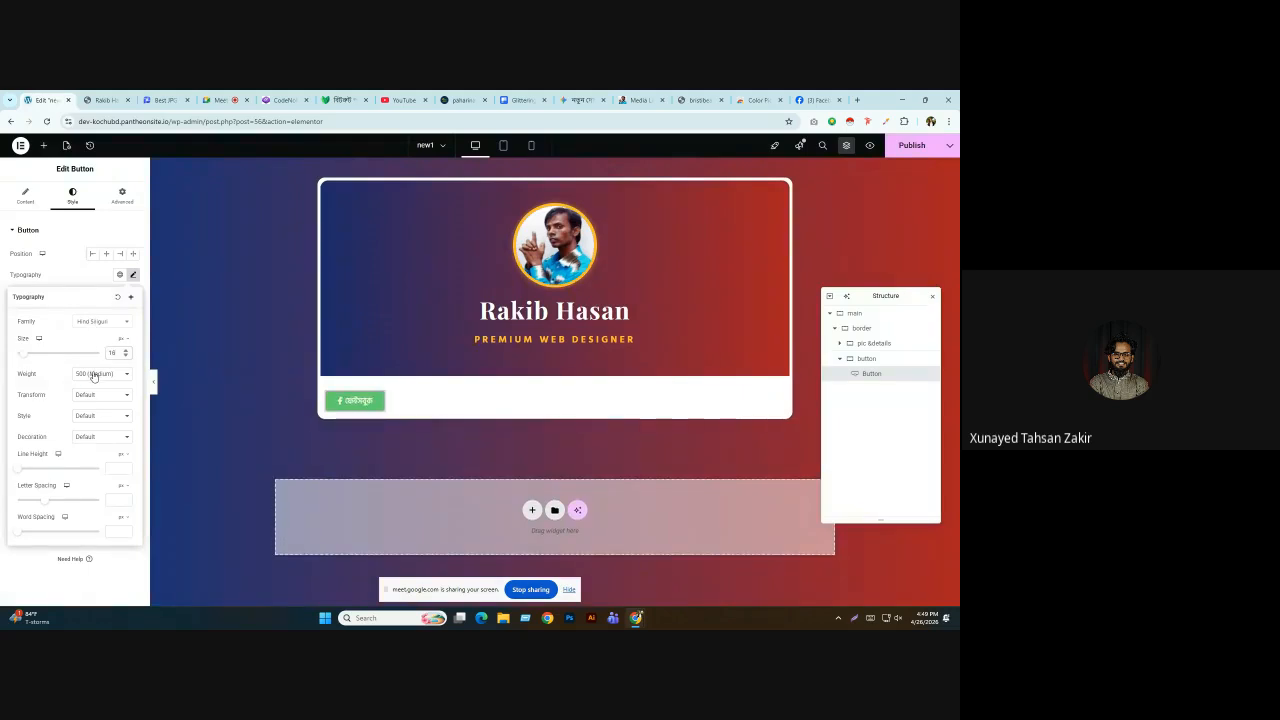
pyautogui.click(92, 375)
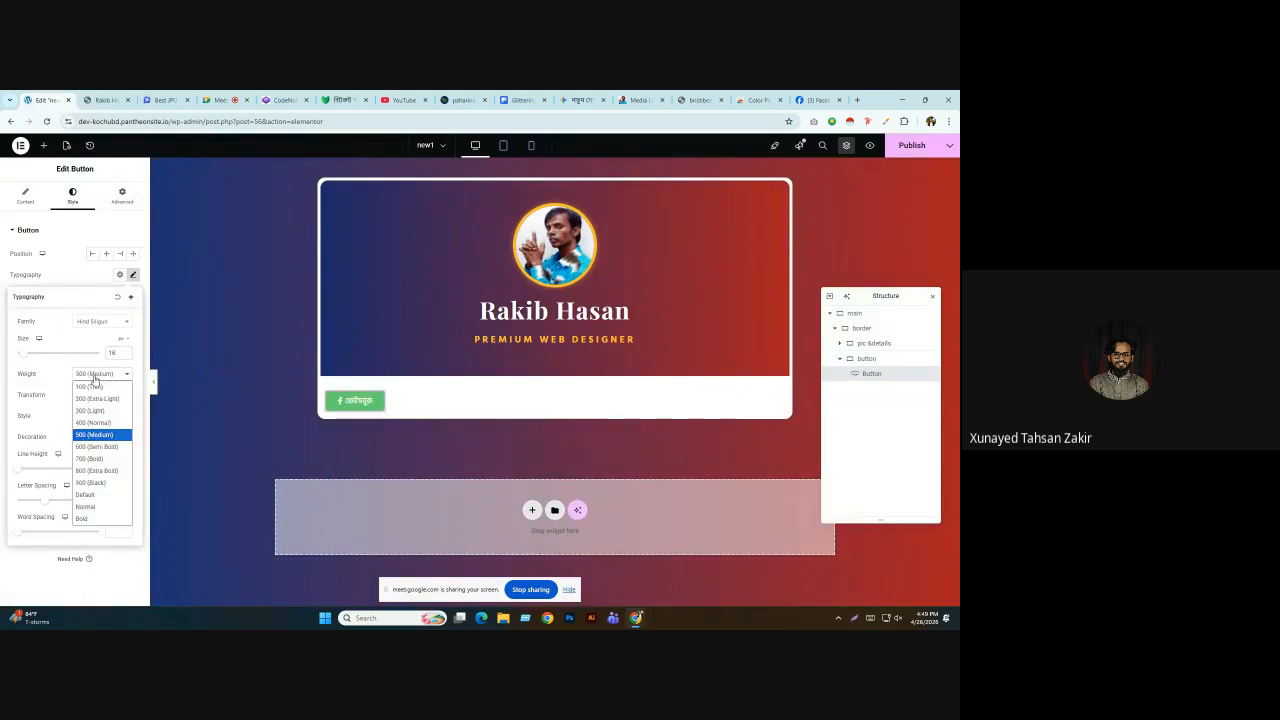
pyautogui.click(108, 447)
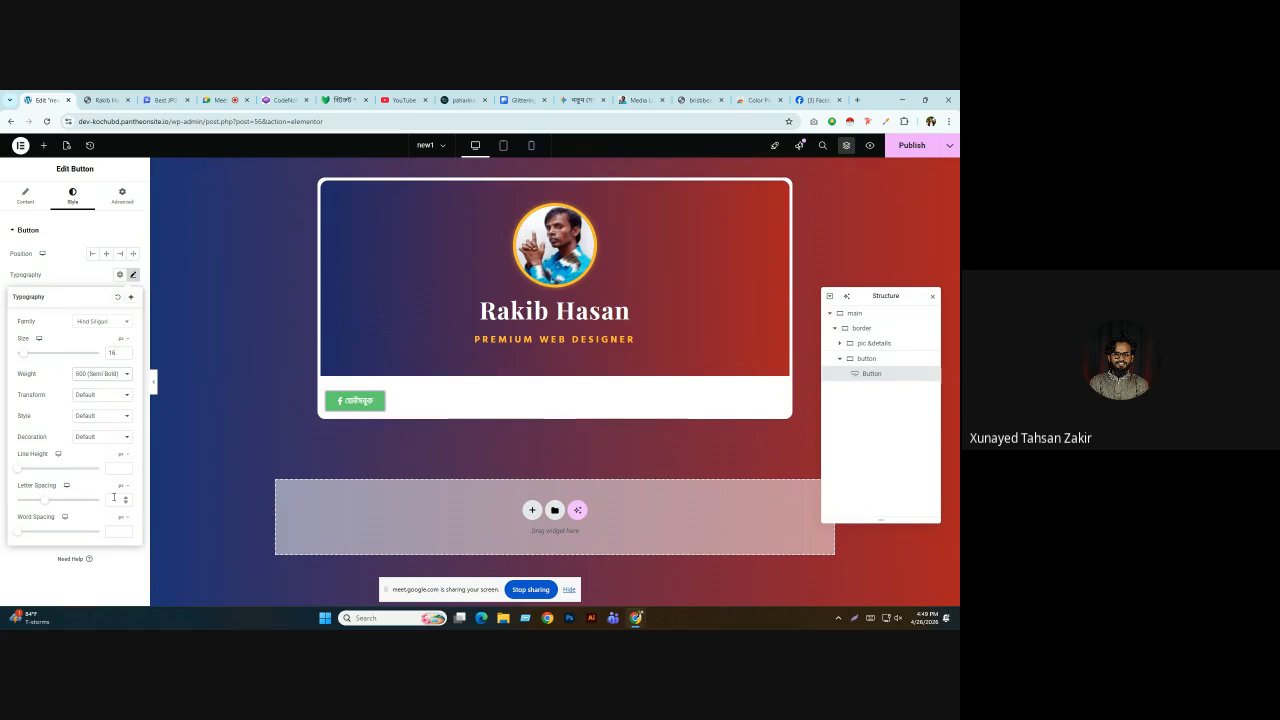
pyautogui.click(133, 276)
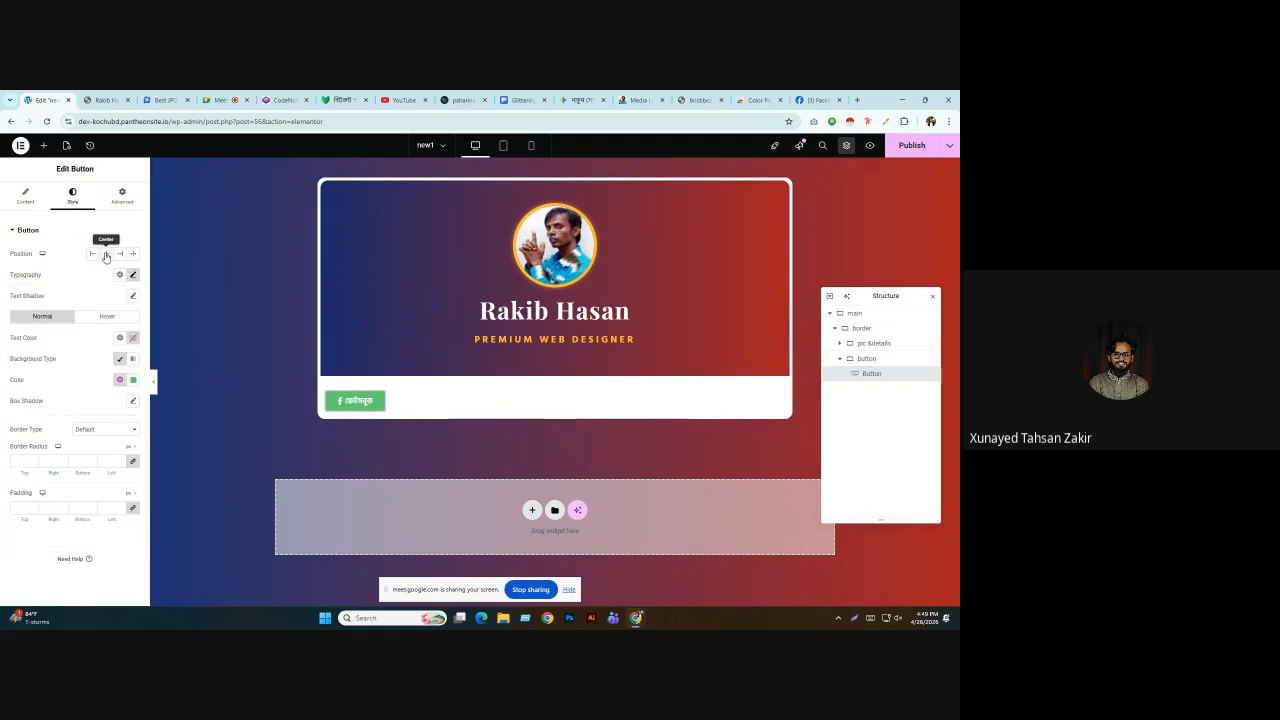
# Set the button's position to Center and its text color to white, checking against the reference page.
pyautogui.click(106, 254)
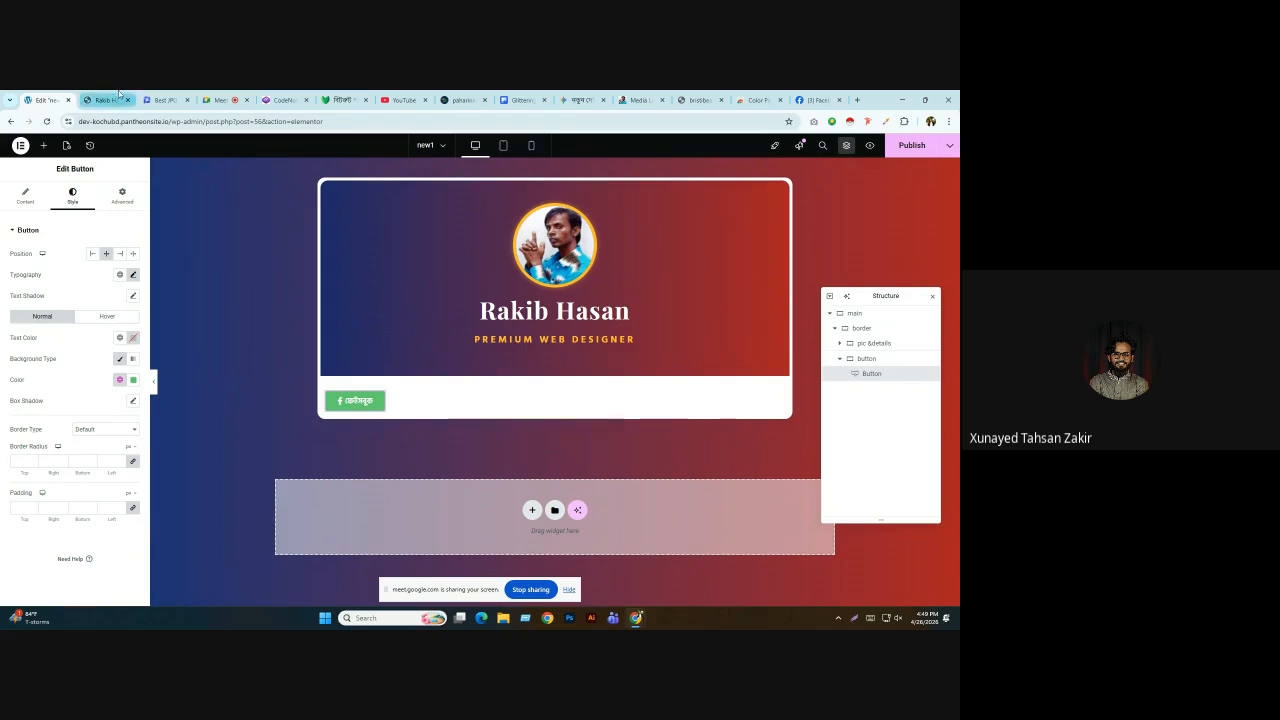
pyautogui.click(105, 100)
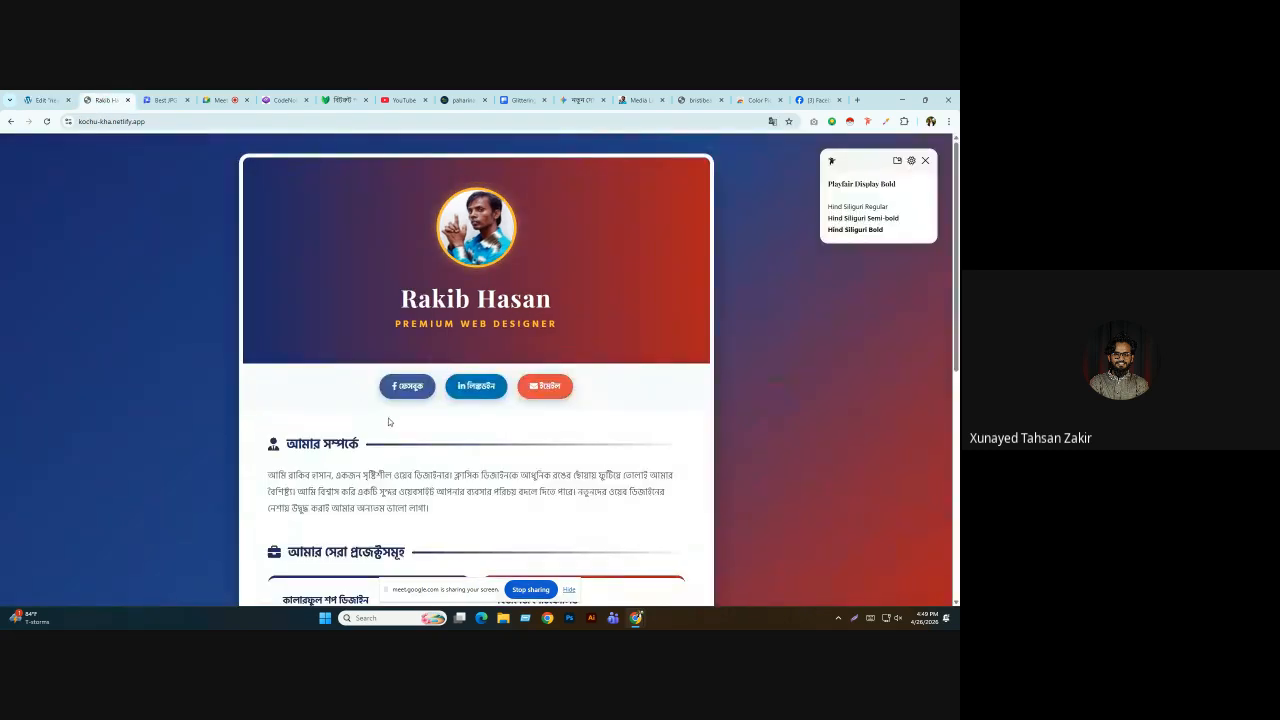
pyautogui.click(45, 100)
pyautogui.click(133, 338)
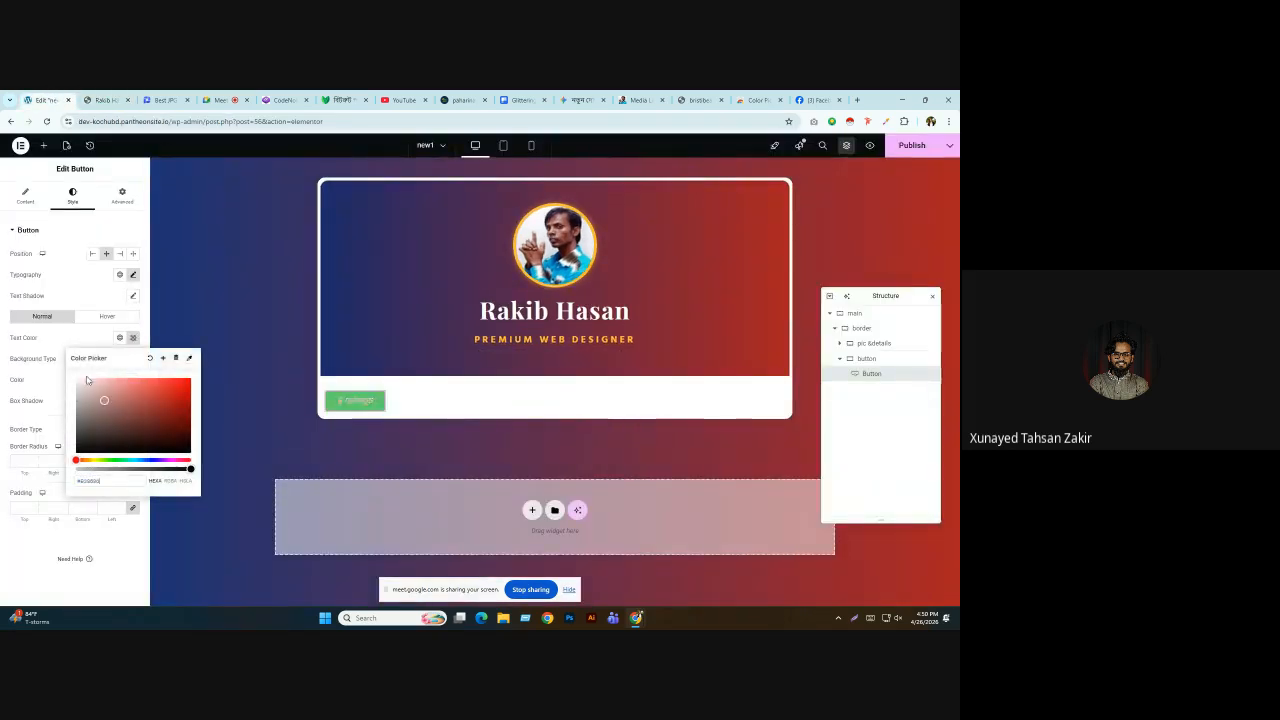
pyautogui.click(66, 352)
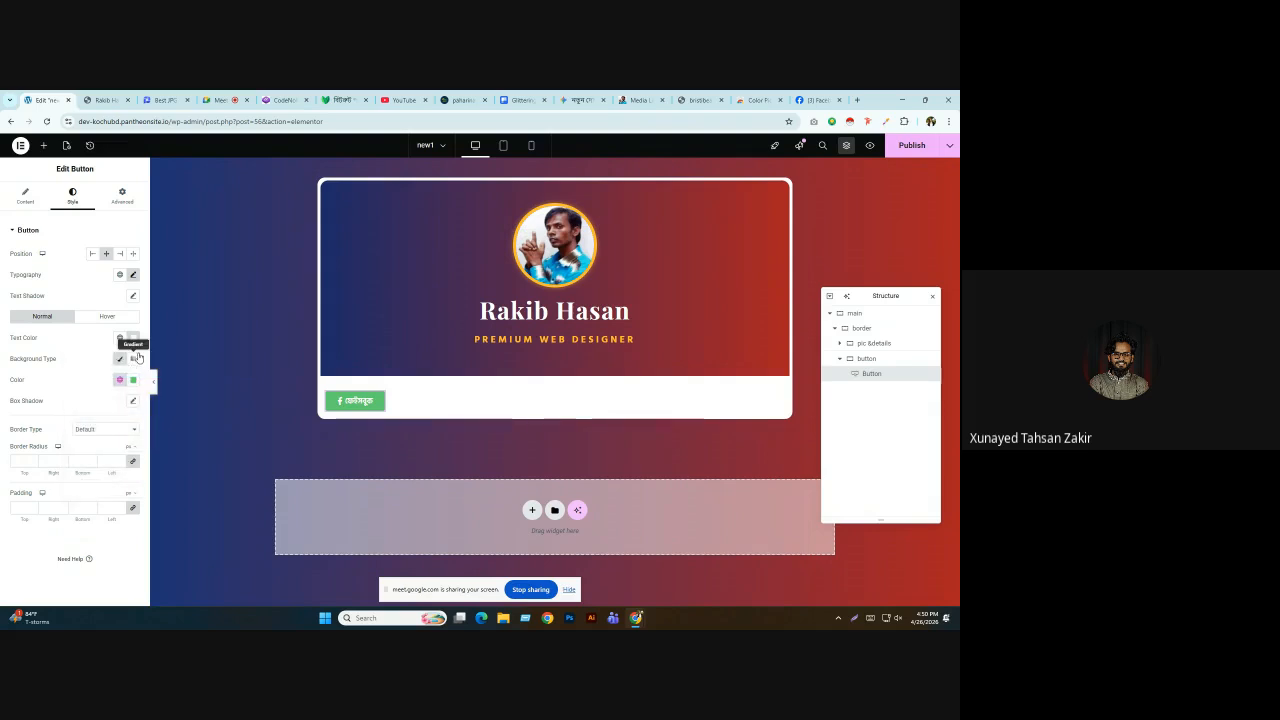
# Sample the blue background of the Facebook button on the reference page and copy its hex code #3b5998.
pyautogui.click(105, 100)
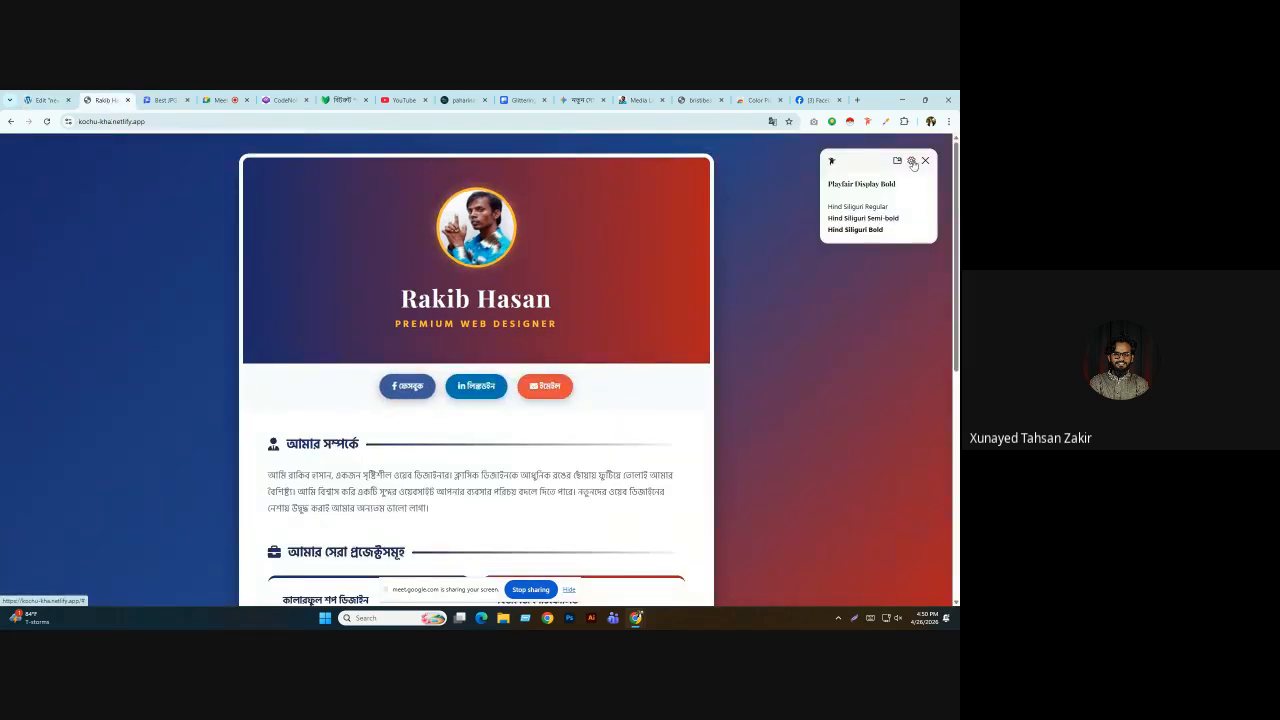
pyautogui.click(885, 121)
pyautogui.click(845, 150)
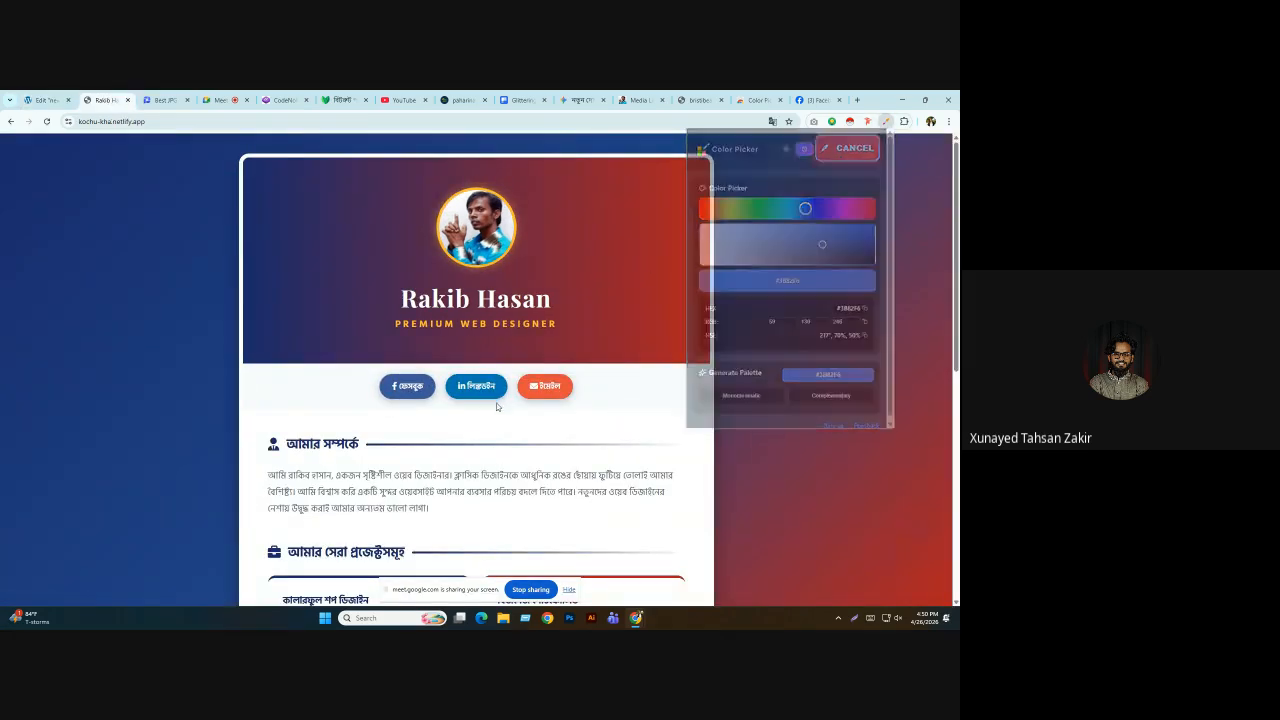
pyautogui.click(489, 404)
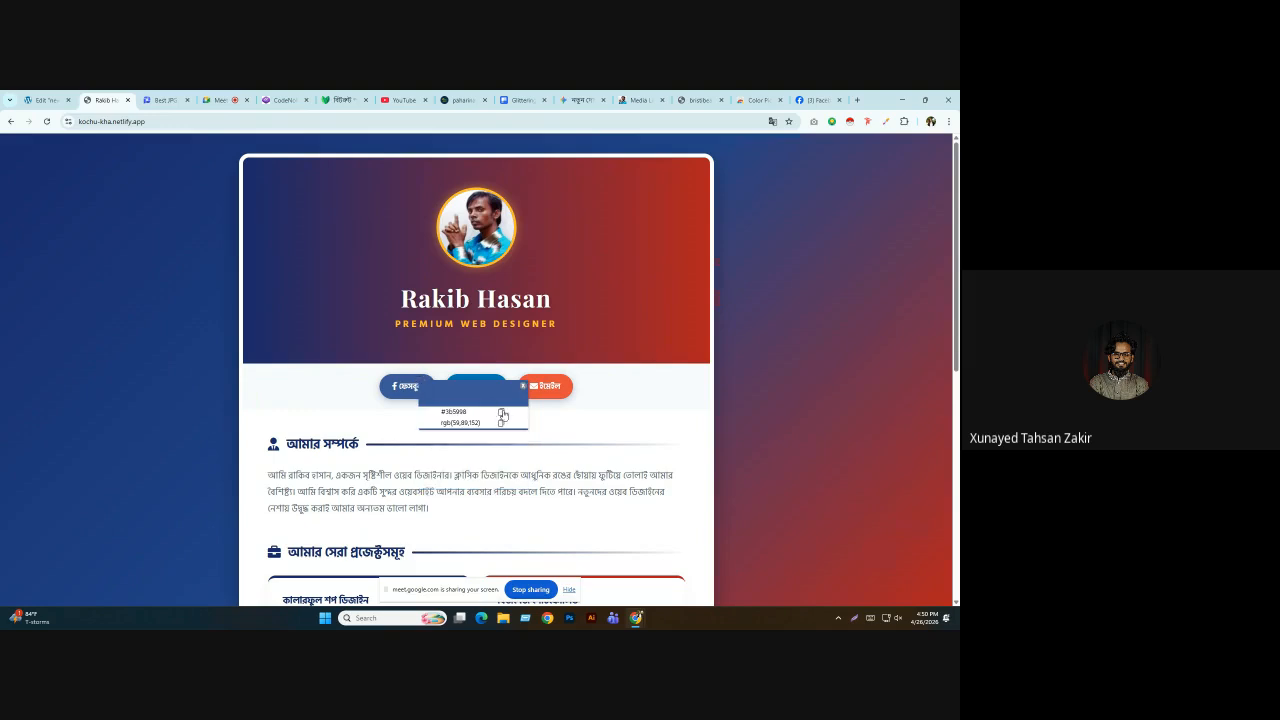
pyautogui.click(502, 413)
# Set the Facebook button's background color to #3b5998, copied from the reference page.
pyautogui.click(45, 100)
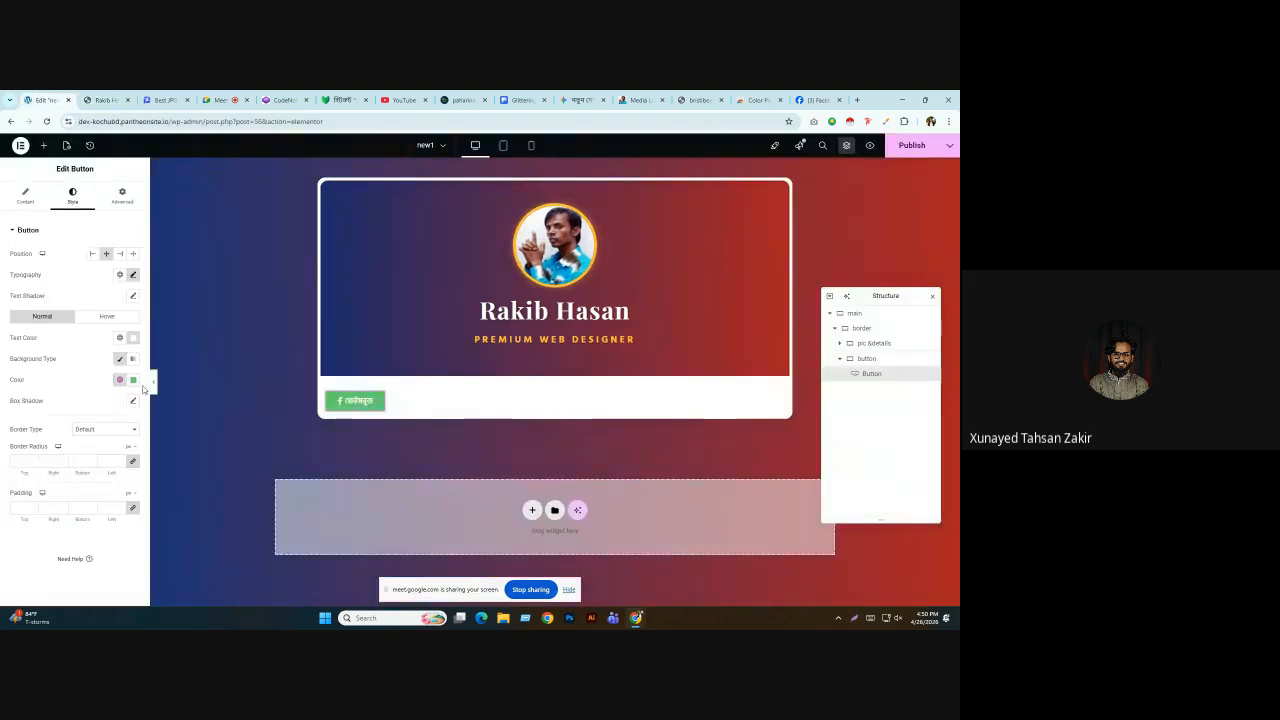
pyautogui.click(134, 381)
pyautogui.click(104, 368)
pyautogui.click(106, 100)
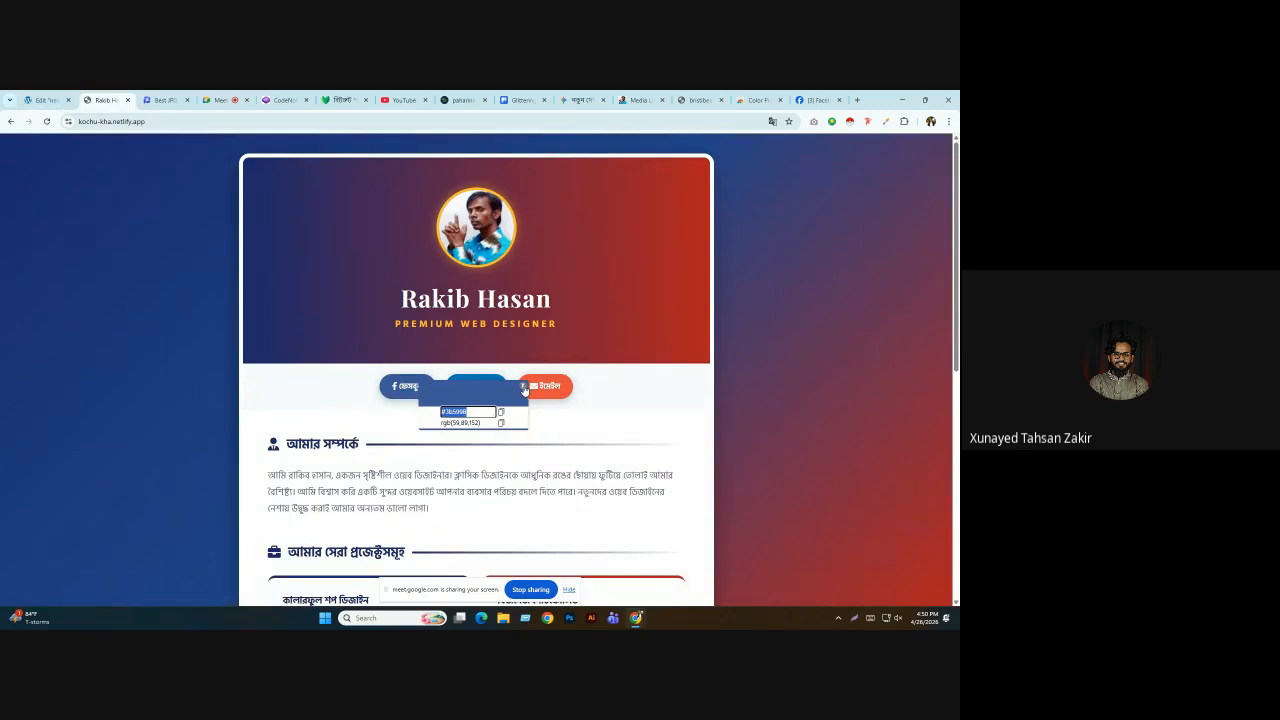
pyautogui.click(522, 385)
pyautogui.click(45, 100)
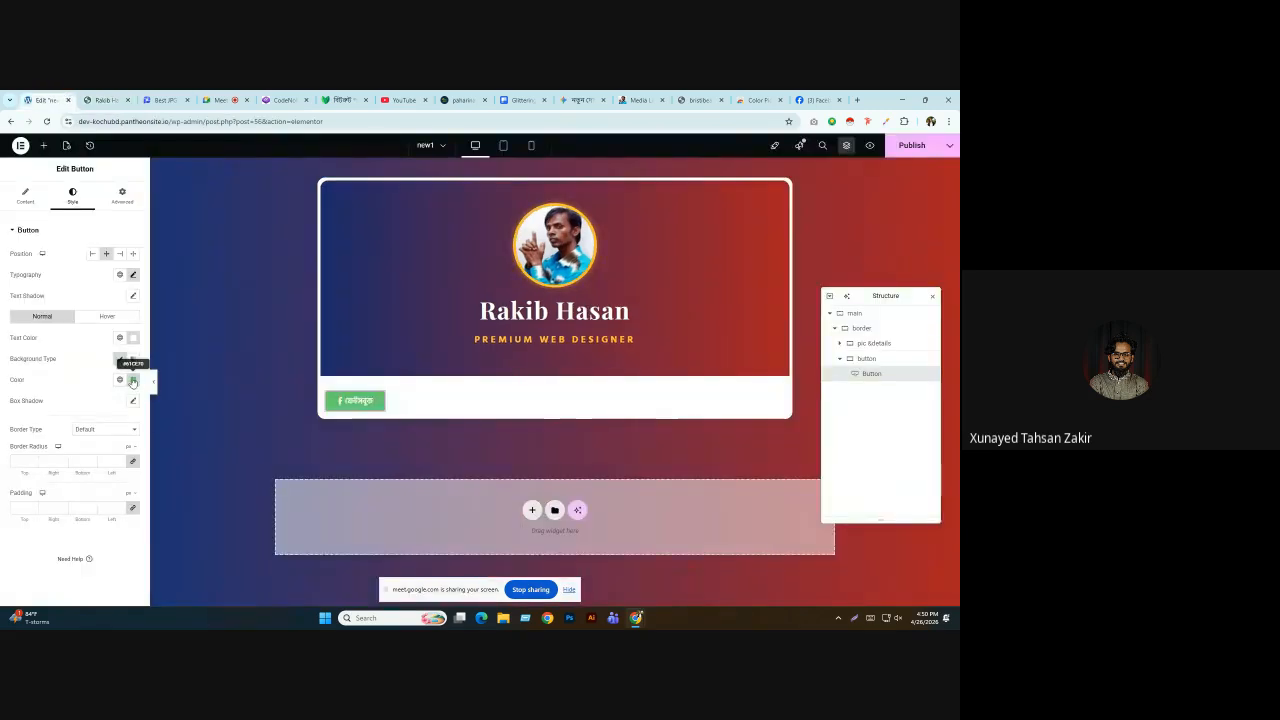
pyautogui.click(133, 380)
pyautogui.hotkey('ctrl', 'v')
pyautogui.click(112, 388)
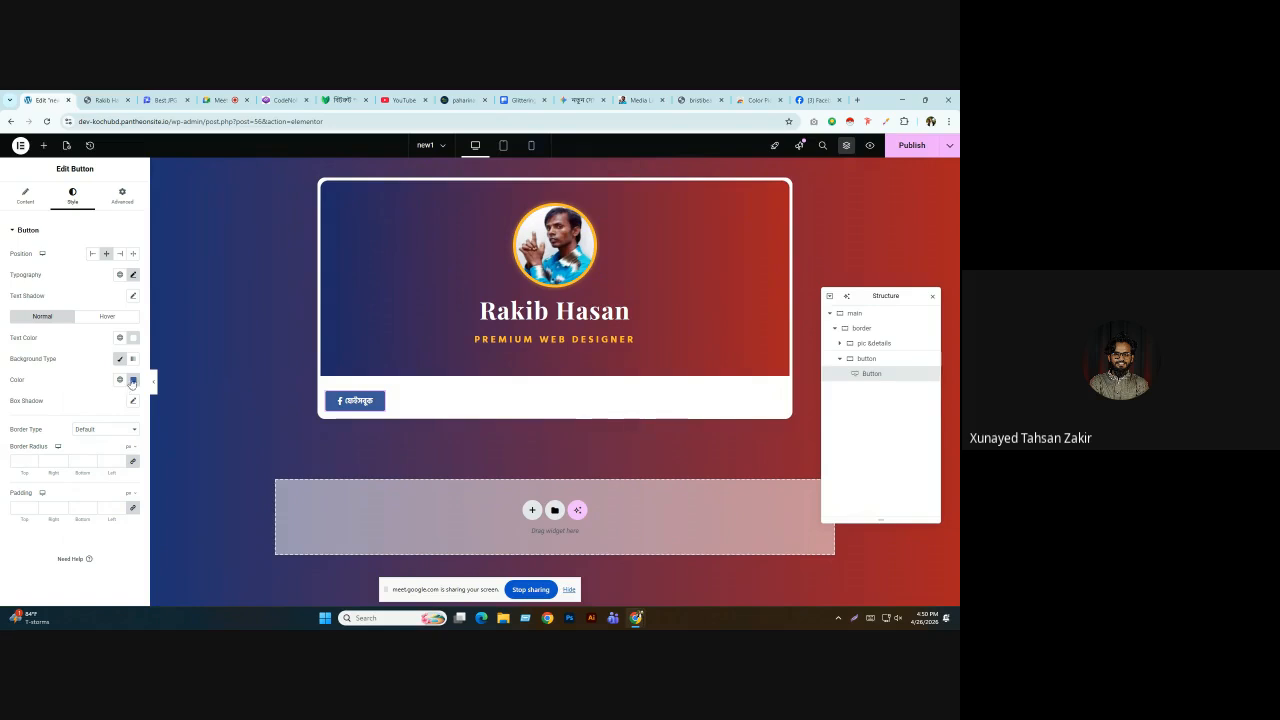
# Measure the Facebook button's inner area on the reference page with the screenshot selection tool.
pyautogui.click(104, 100)
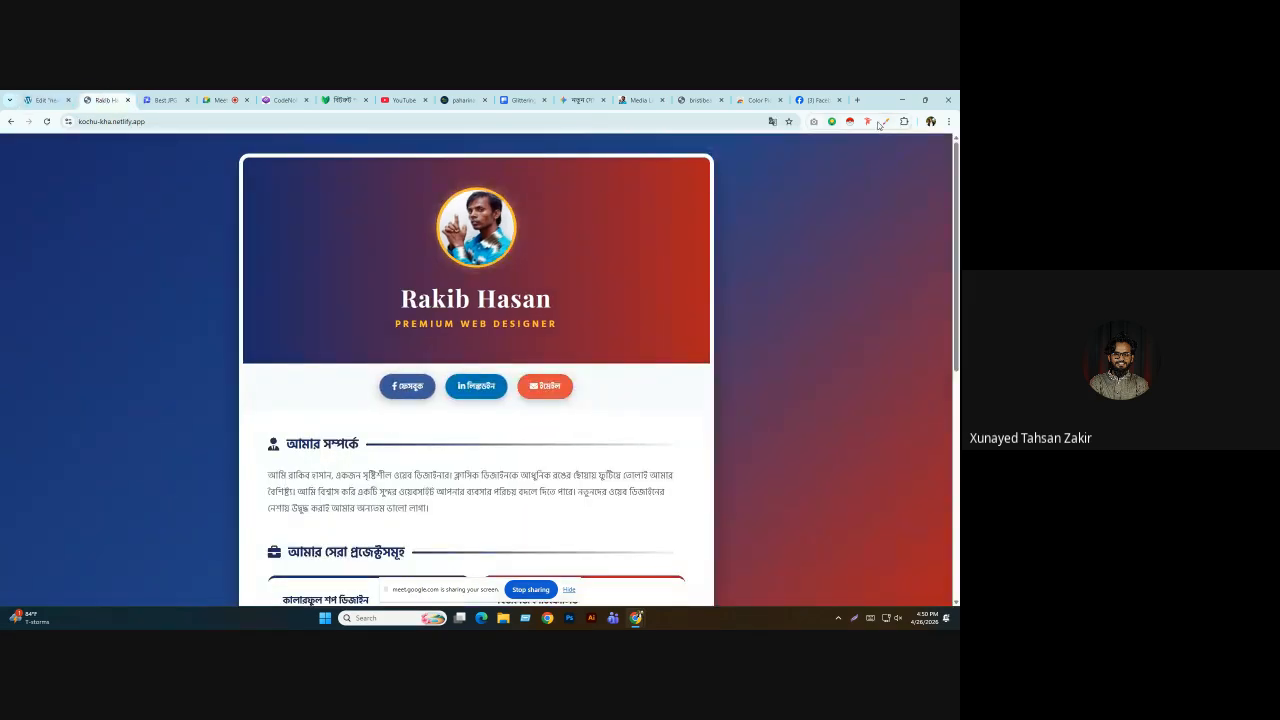
pyautogui.click(854, 618)
pyautogui.moveTo(1, 91); pyautogui.dragTo(959, 629)
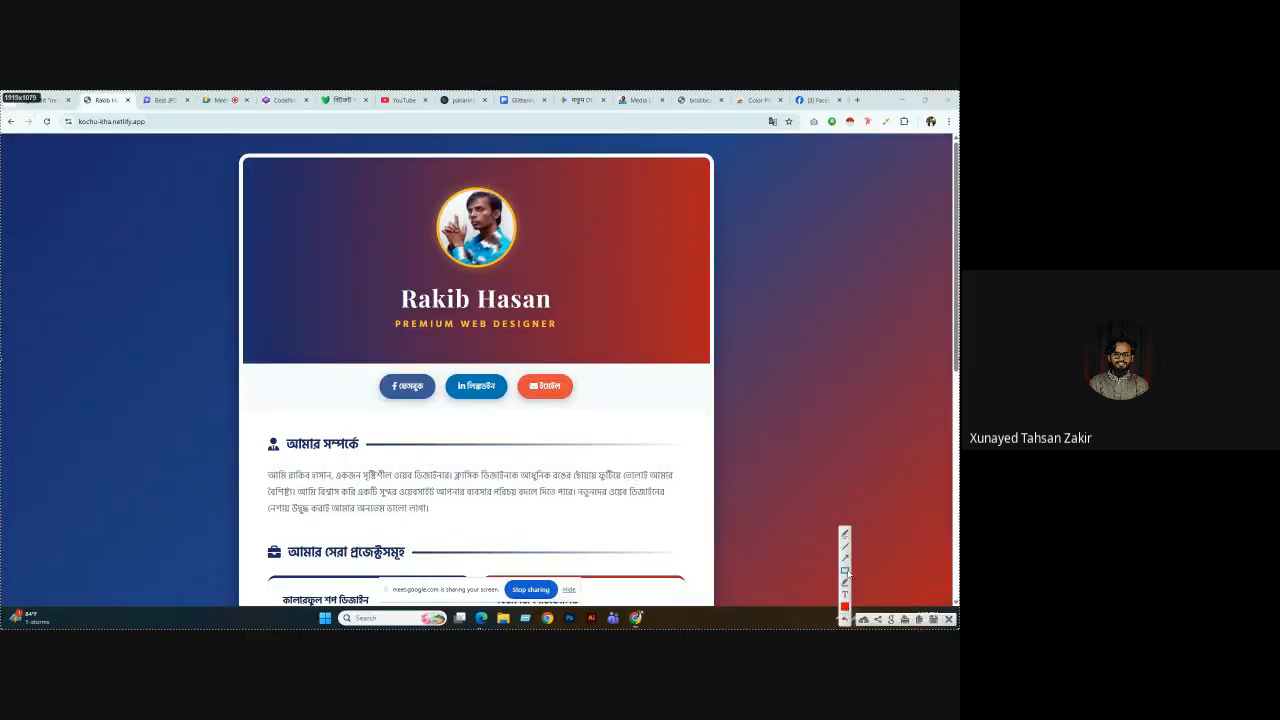
pyautogui.moveTo(402, 380); pyautogui.dragTo(415, 399)
pyautogui.click(949, 620)
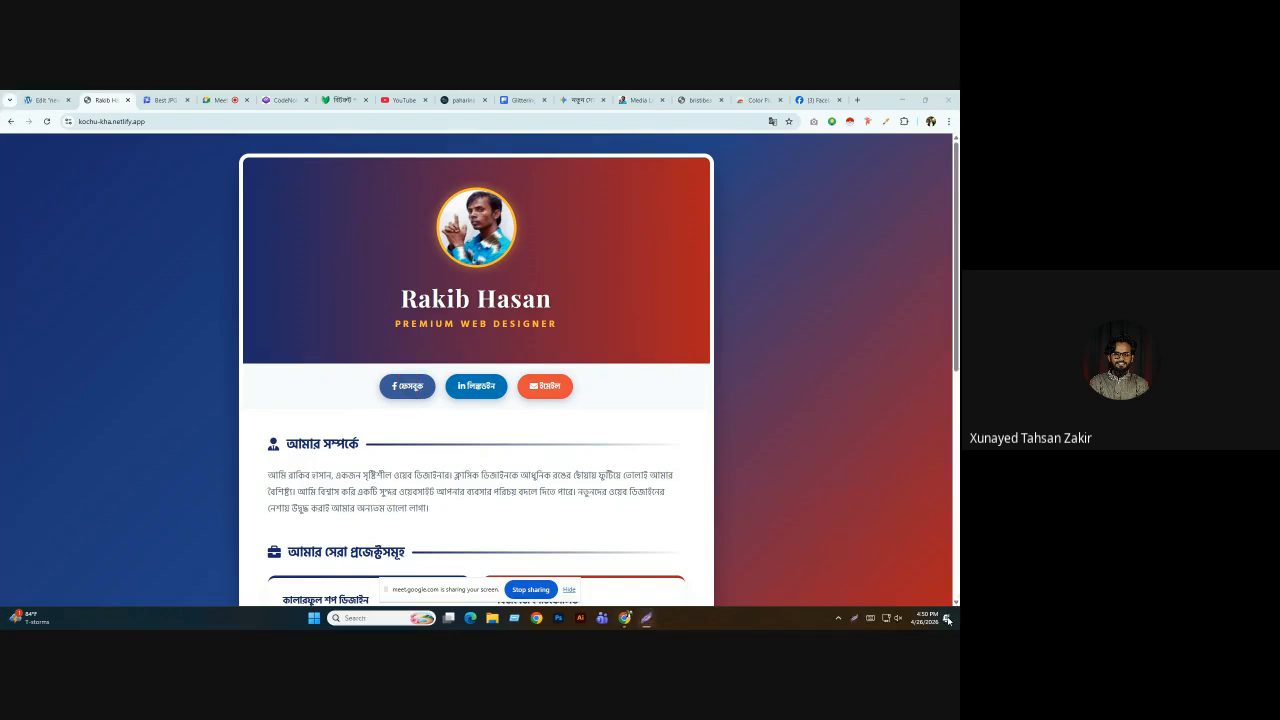
pyautogui.click(54, 100)
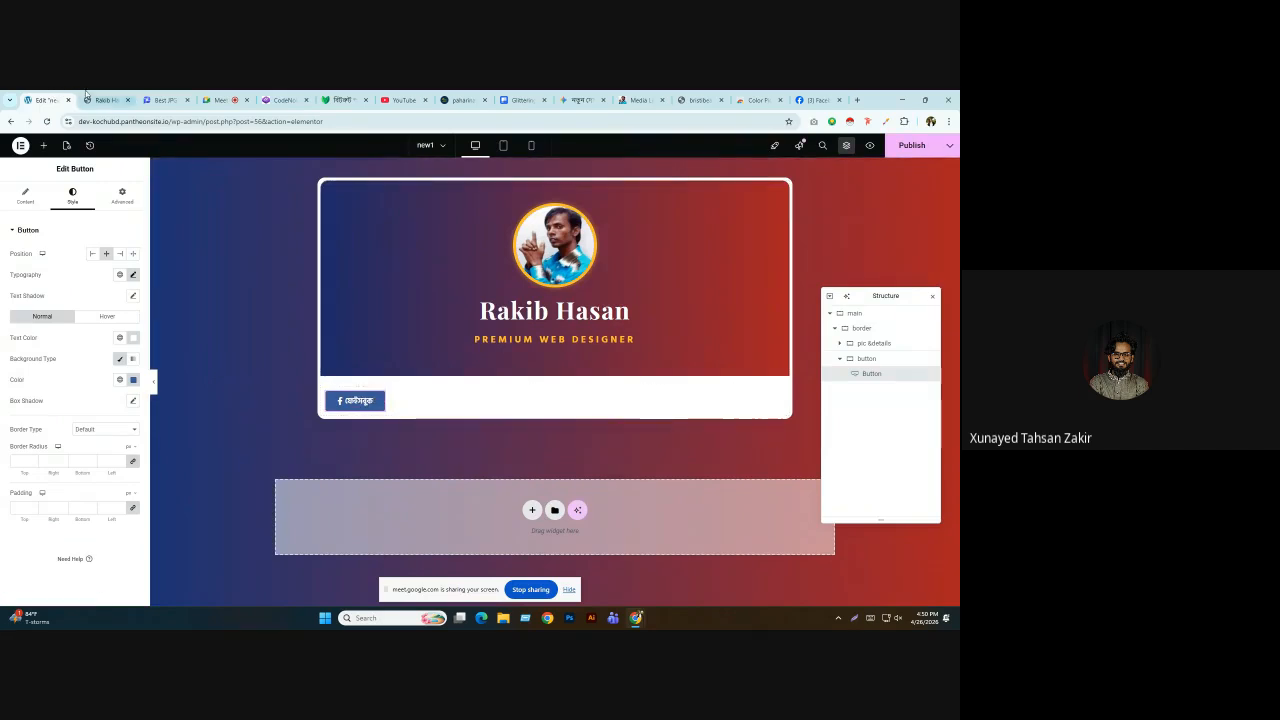
pyautogui.click(105, 100)
pyautogui.click(854, 619)
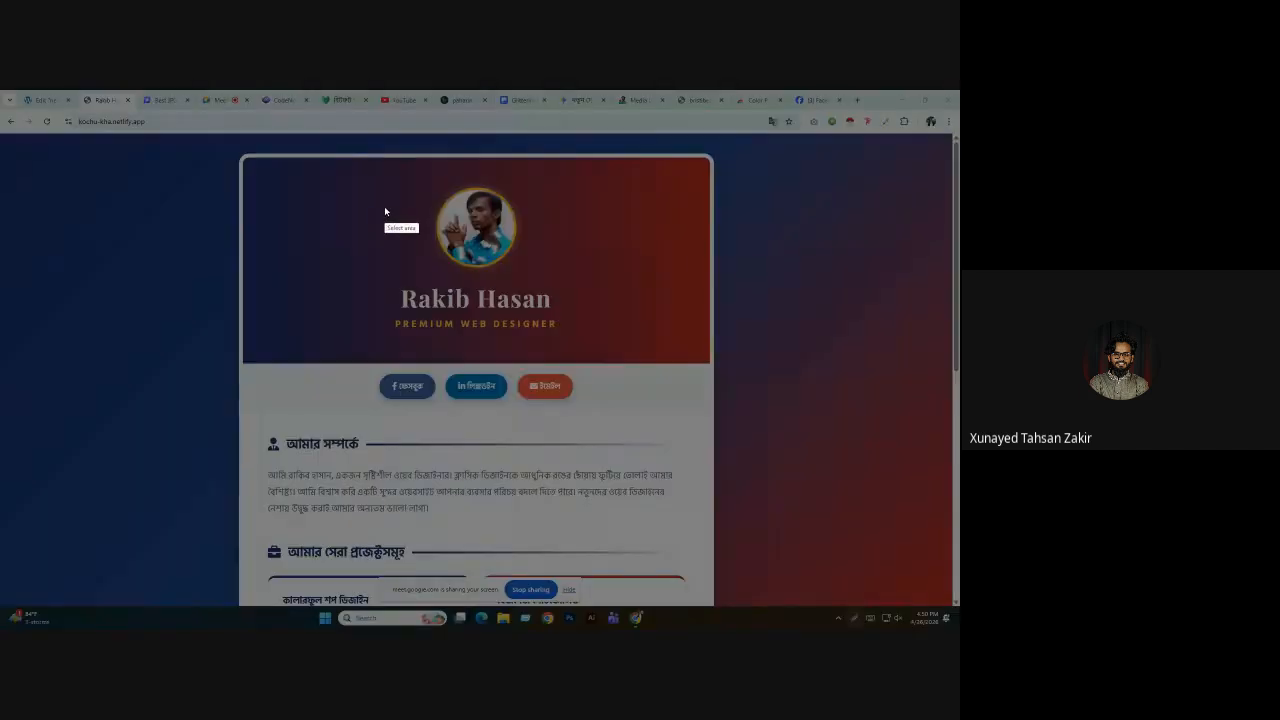
pyautogui.moveTo(393, 375); pyautogui.dragTo(421, 384)
pyautogui.moveTo(422, 388); pyautogui.dragTo(422, 391)
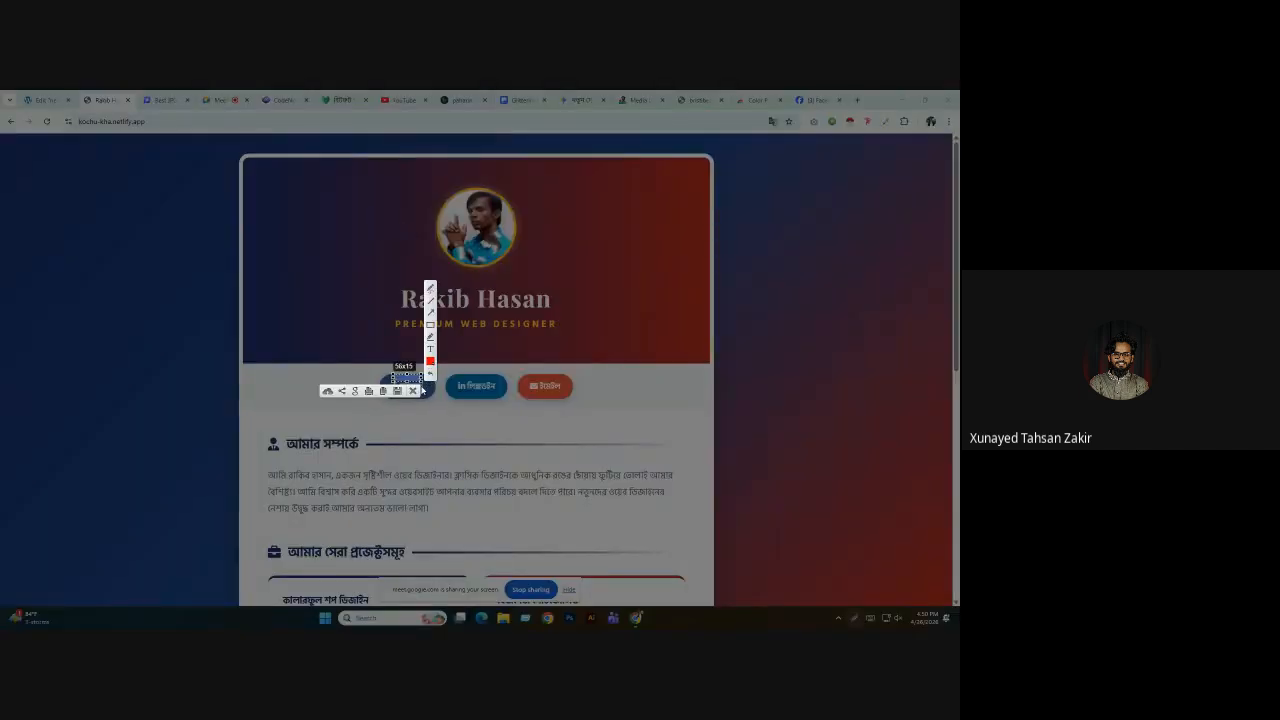
pyautogui.click(413, 391)
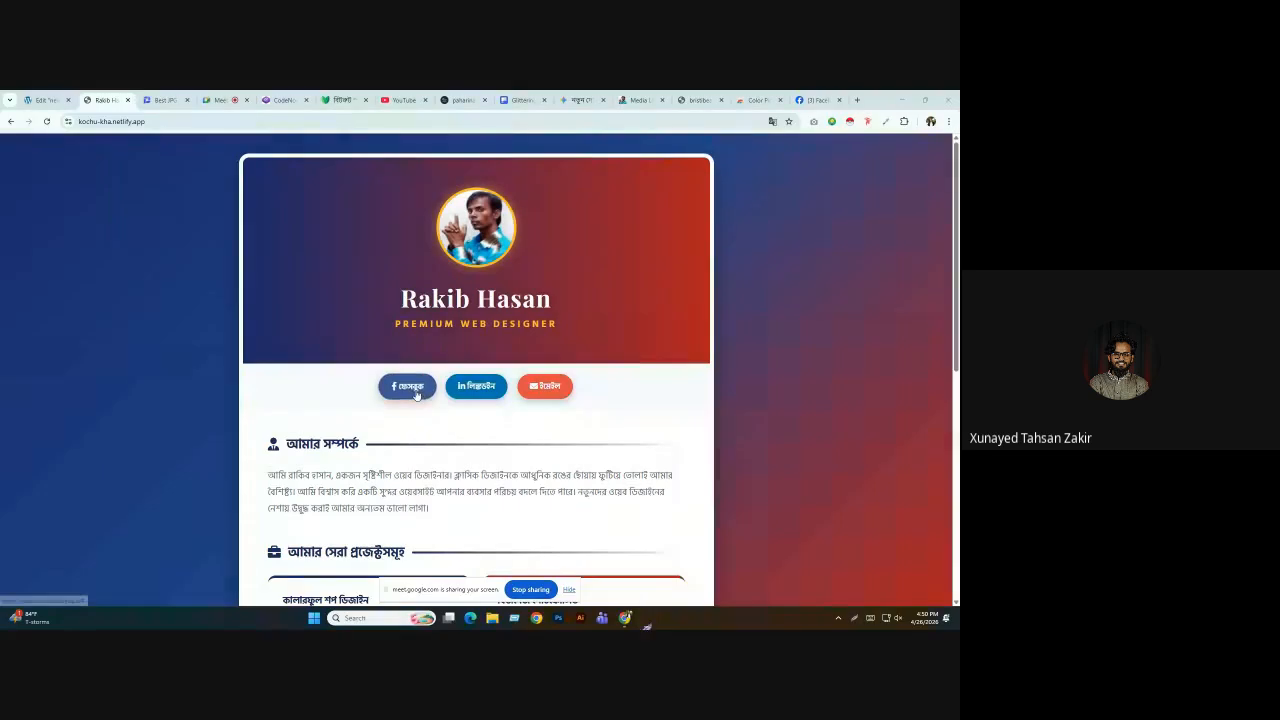
# Set the button's padding to 15 px top and bottom and 25 px right and left, comparing it with the reference page.
pyautogui.click(55, 94)
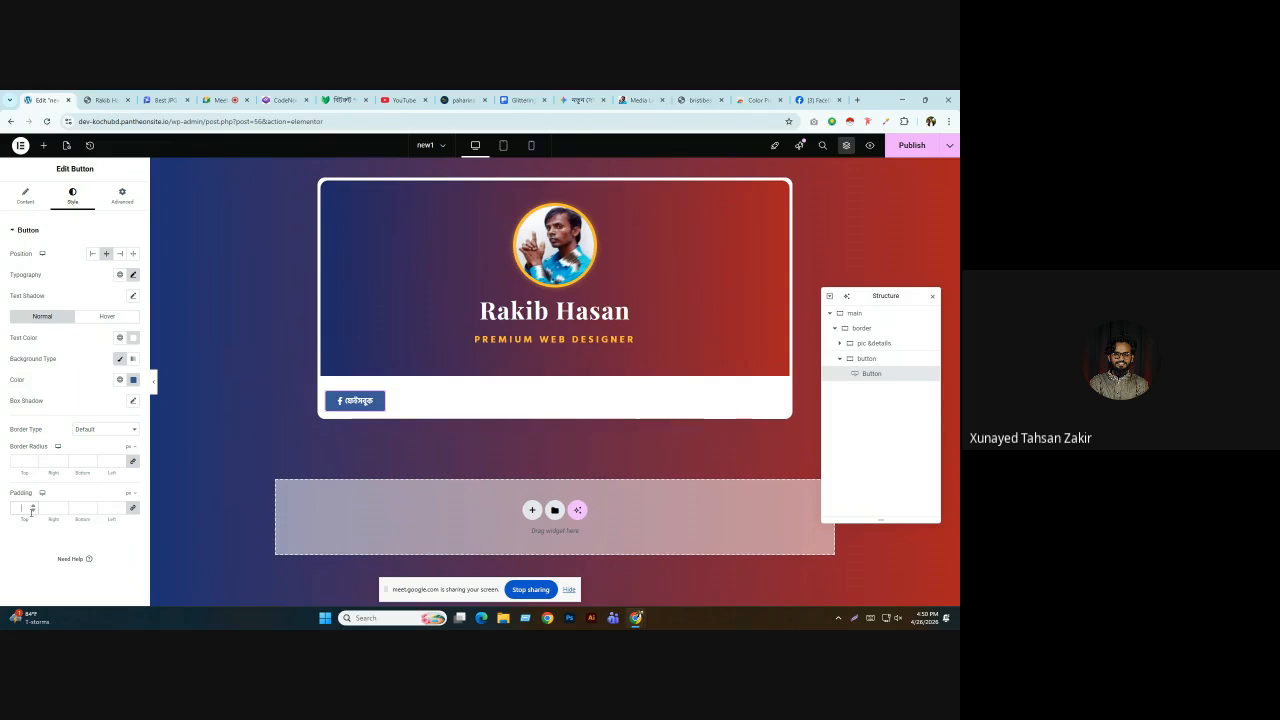
pyautogui.write('15')
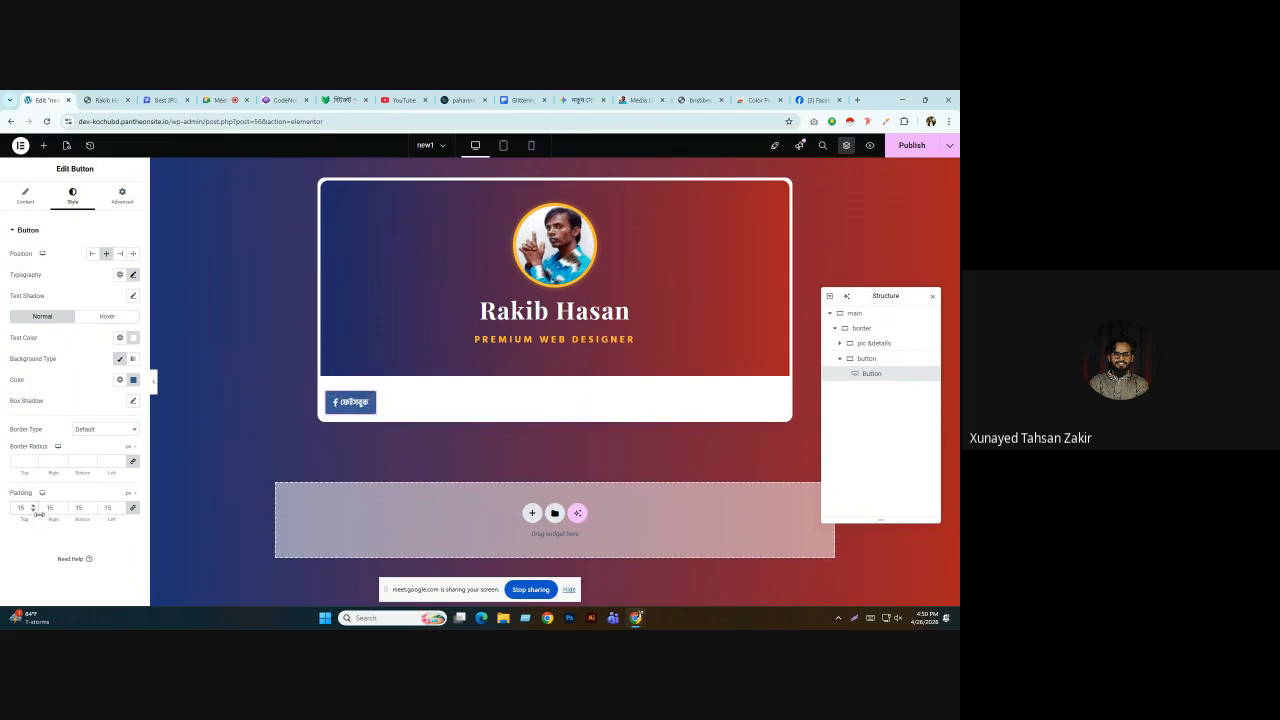
pyautogui.click(105, 100)
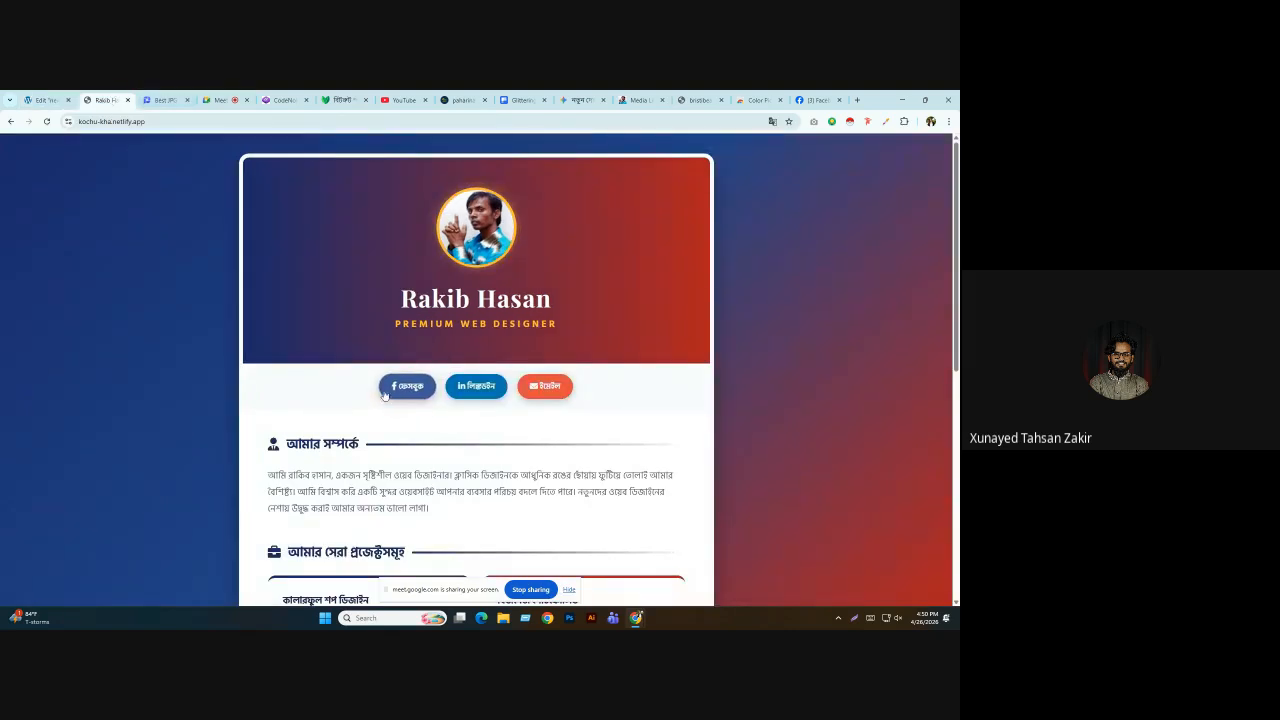
pyautogui.click(45, 100)
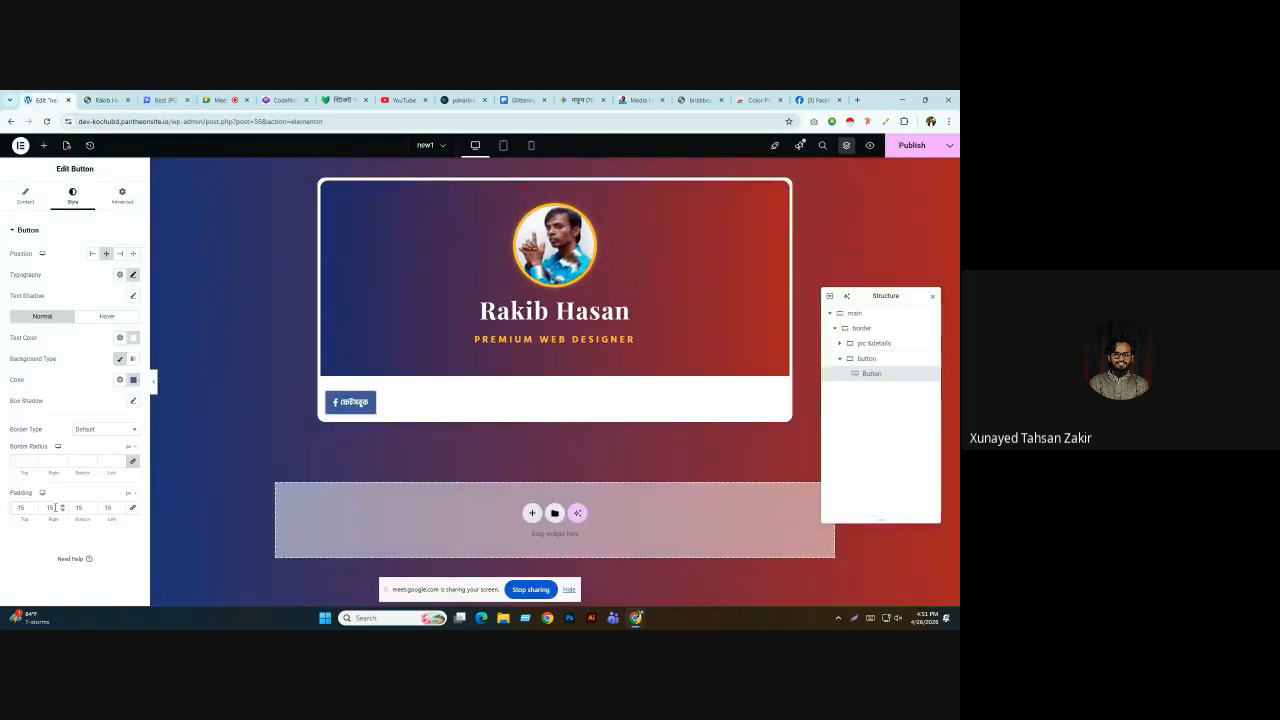
pyautogui.write('2525')
pyautogui.click(148, 382)
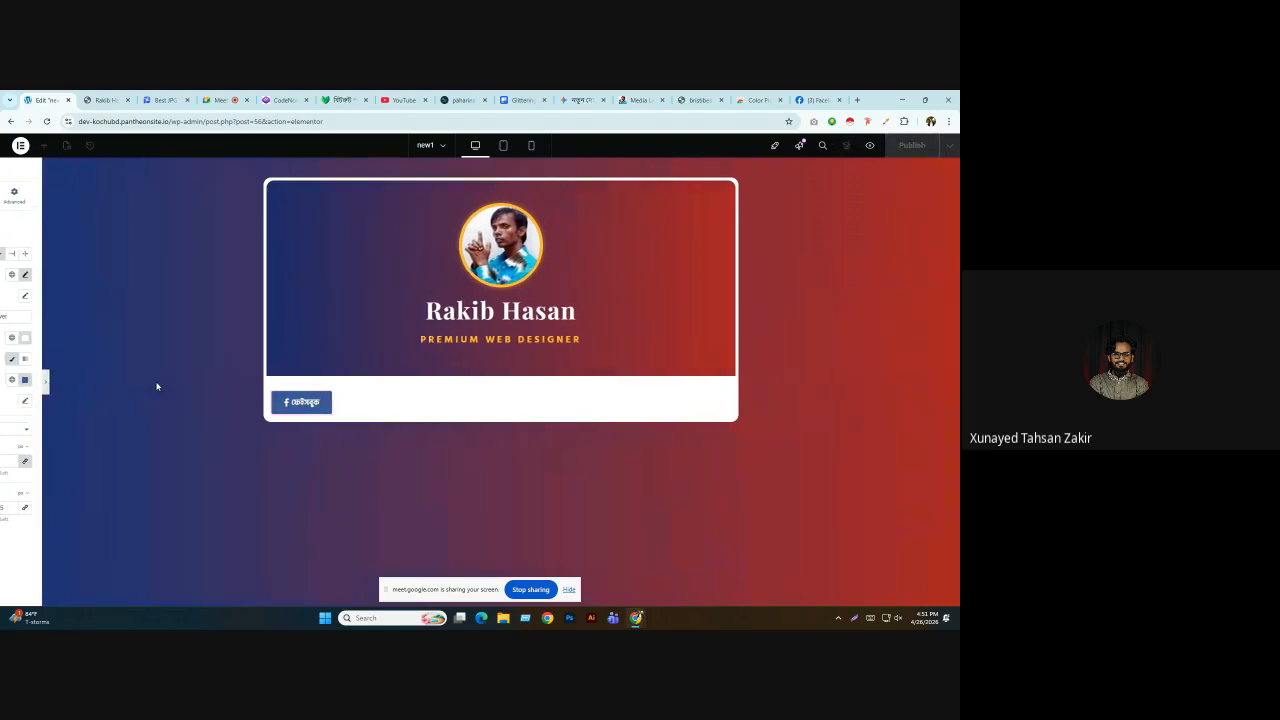
pyautogui.click(105, 100)
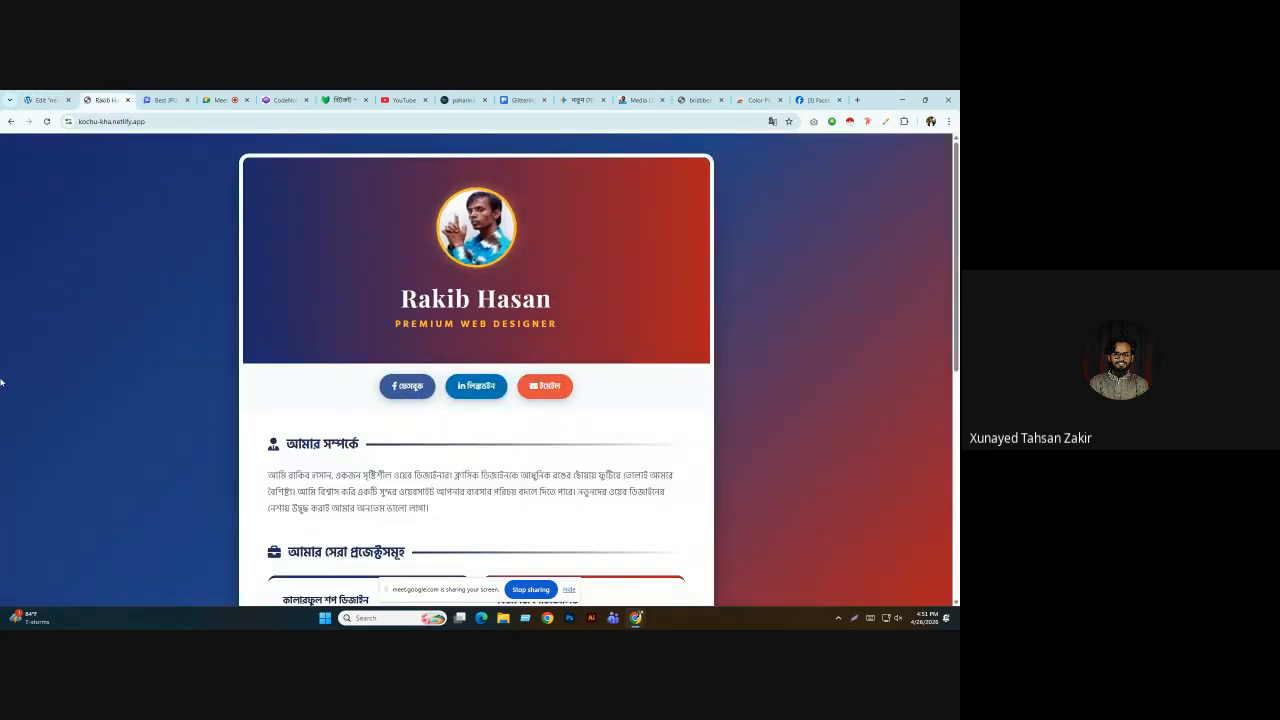
pyautogui.click(44, 100)
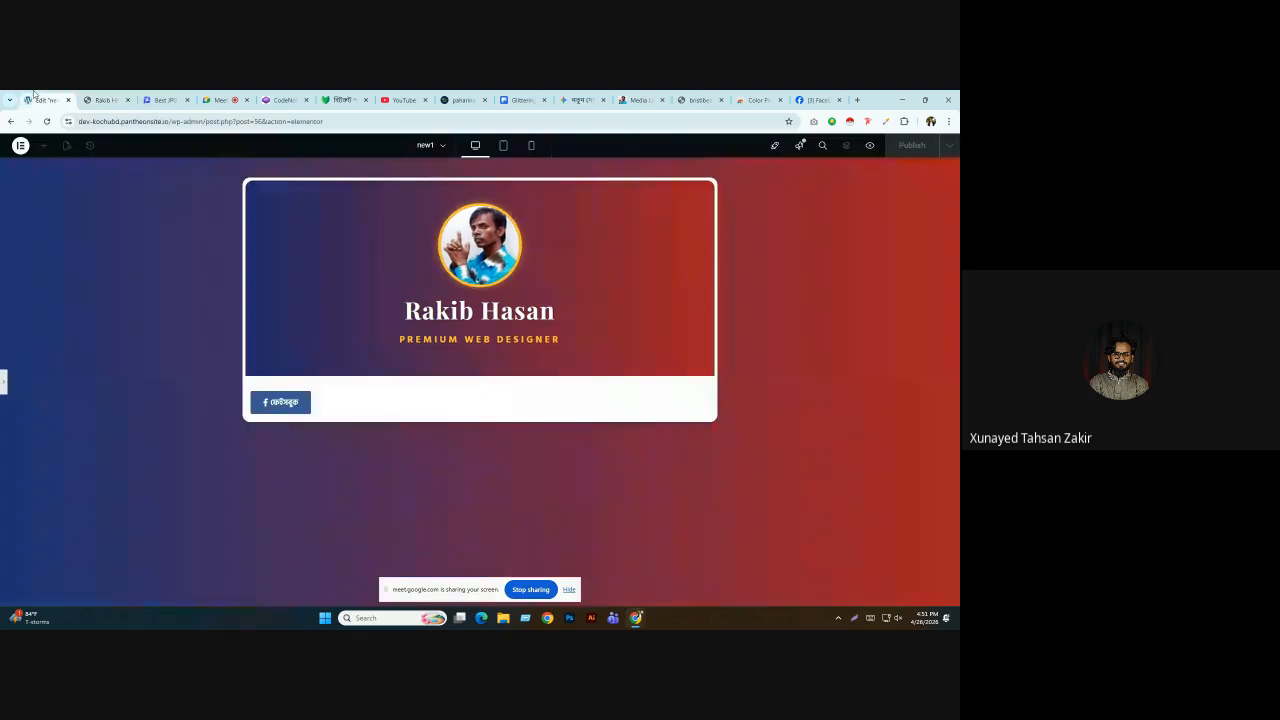
# Set the button's border radius to 50 px on all corners and compare it with the reference page.
pyautogui.click(5, 381)
pyautogui.click(24, 460)
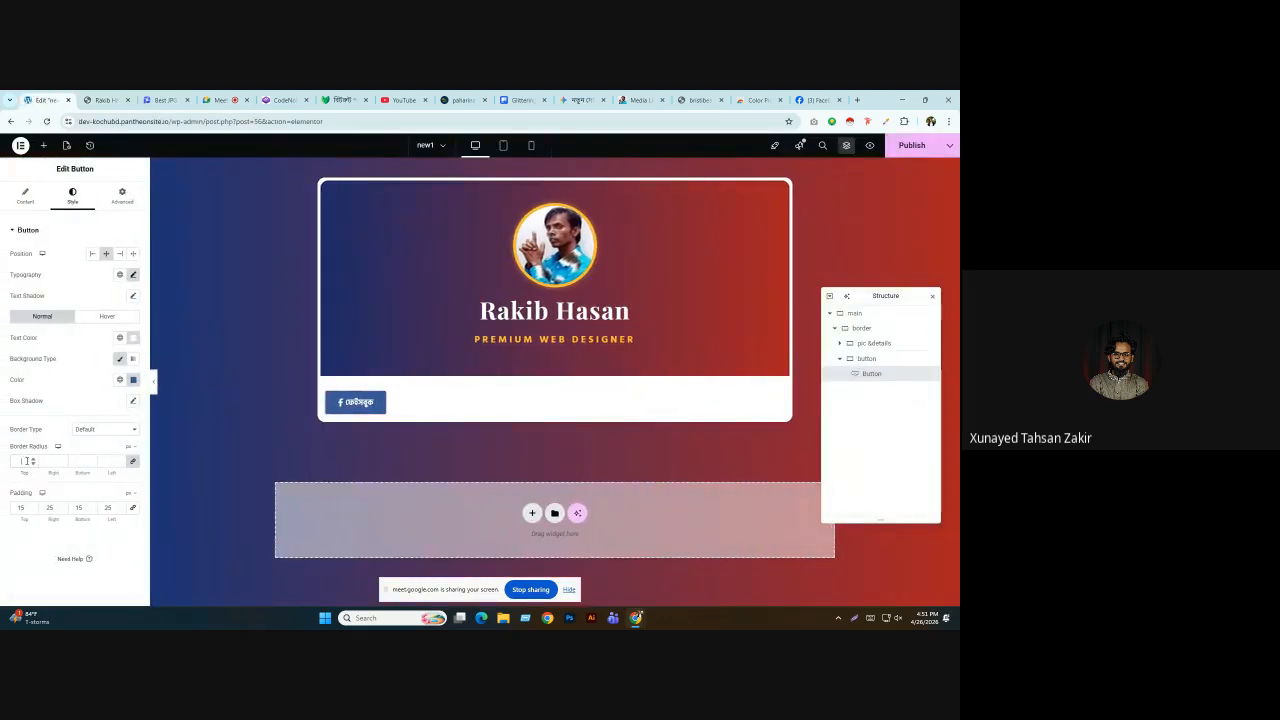
pyautogui.write('50')
pyautogui.click(153, 381)
pyautogui.click(122, 95)
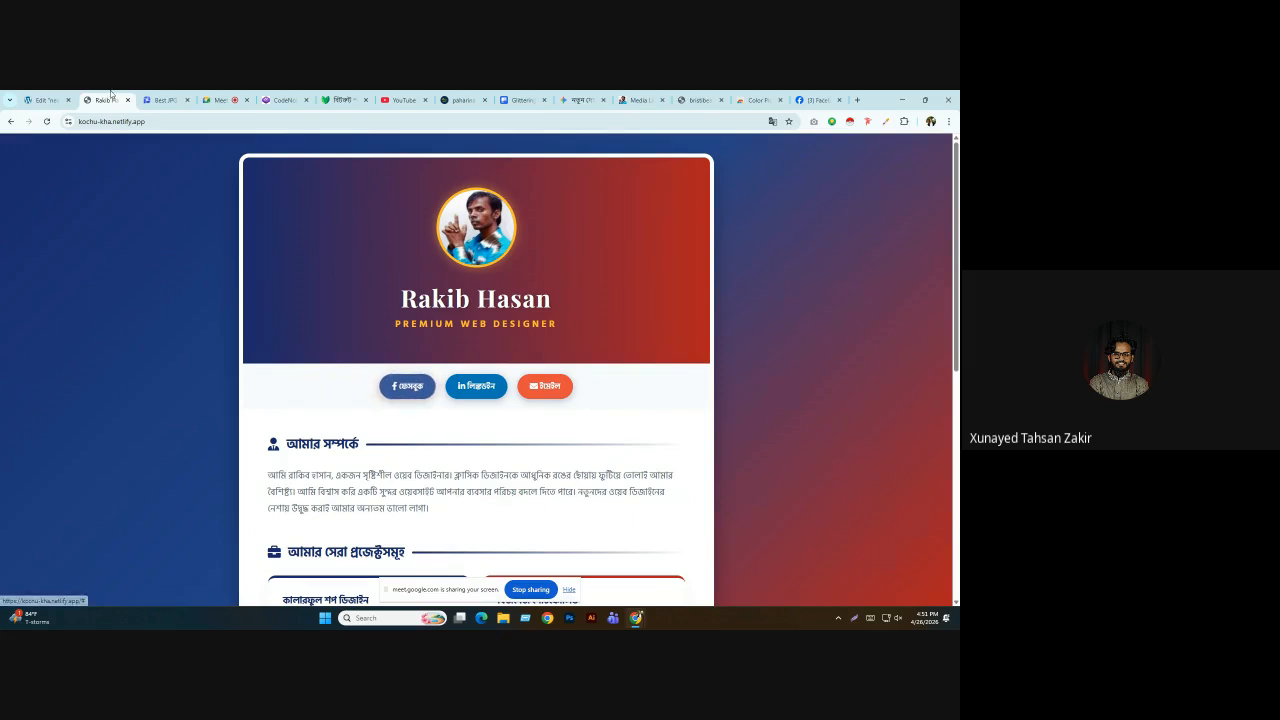
pyautogui.click(42, 98)
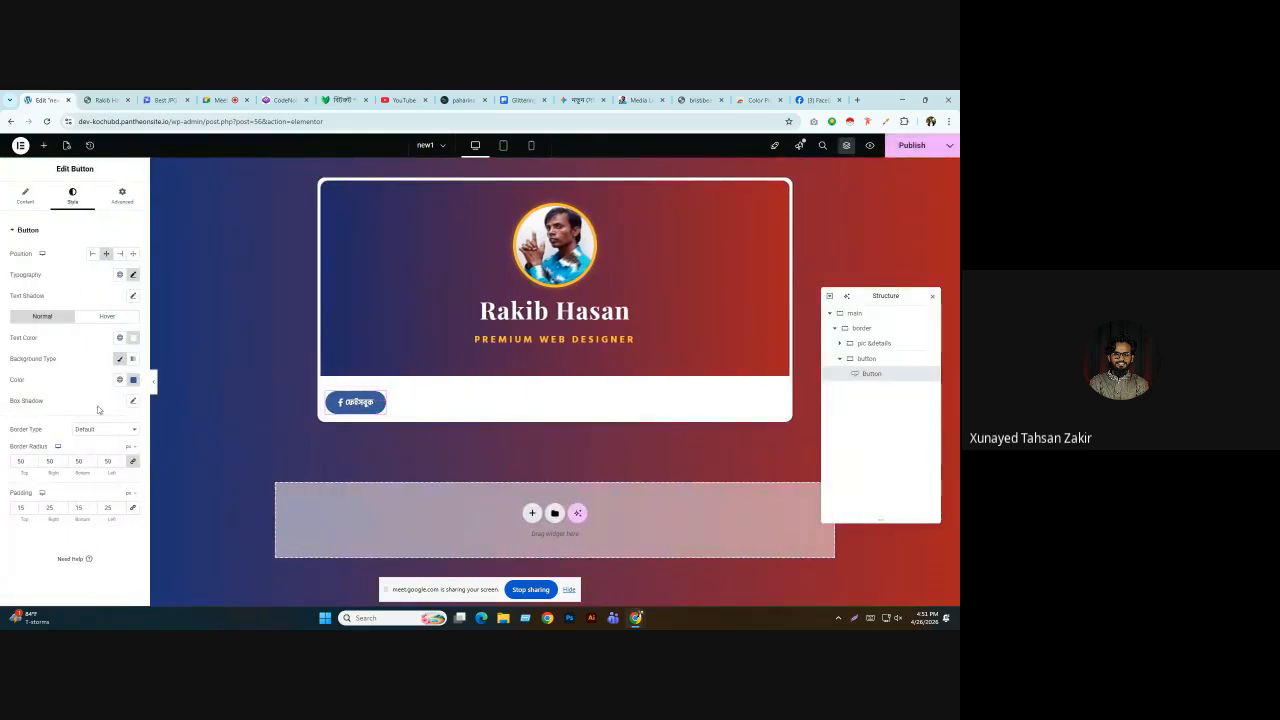
# Add a box shadow to the button in color #3b5998 with reduced opacity.
pyautogui.click(133, 401)
pyautogui.click(125, 428)
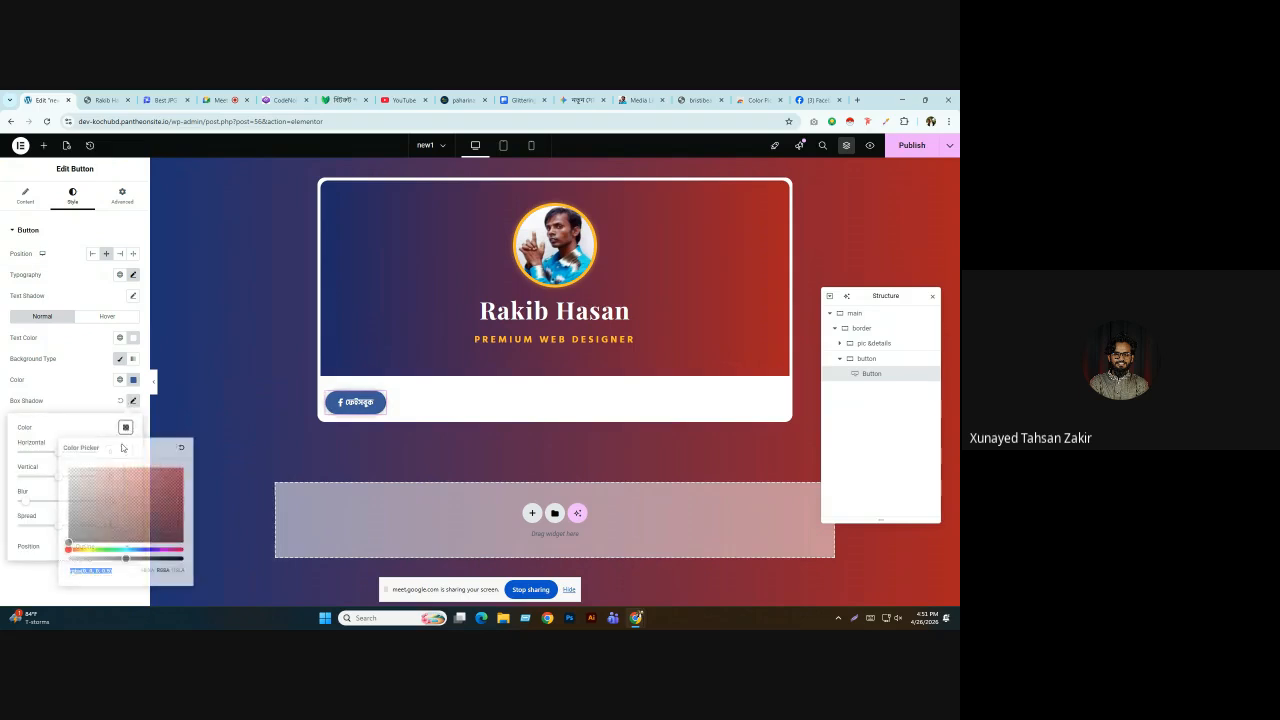
pyautogui.press('super+v')
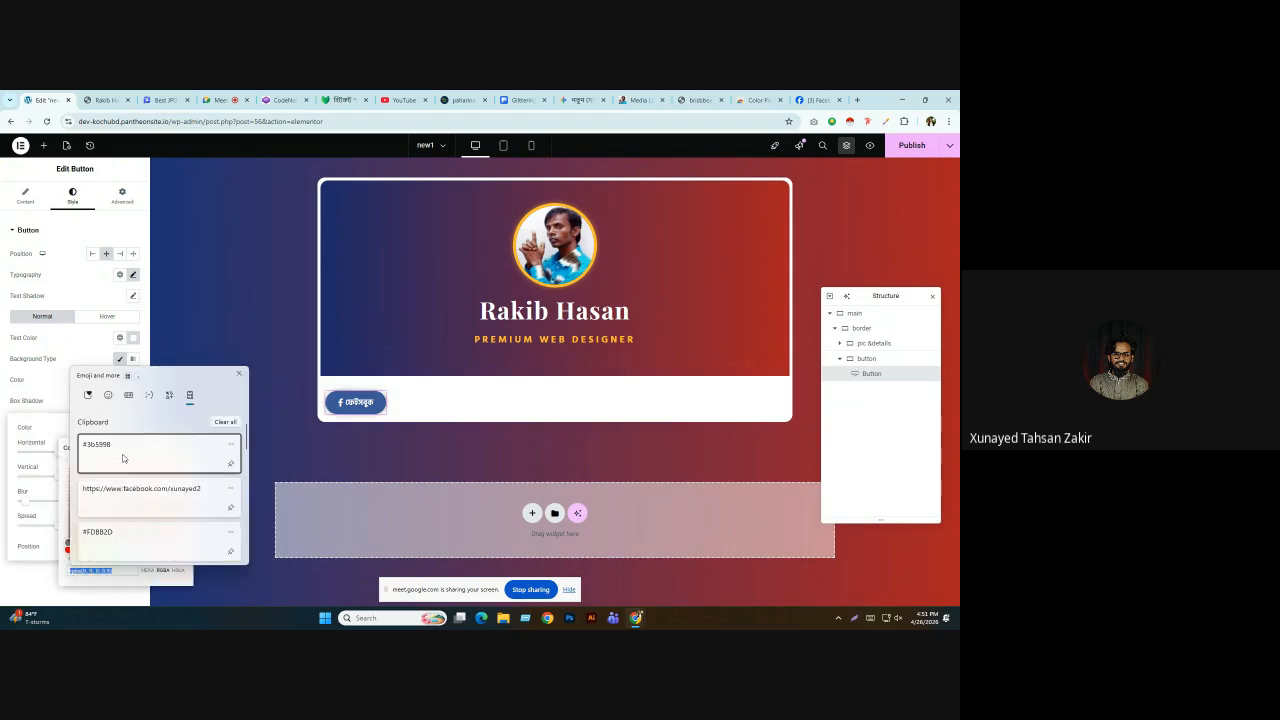
pyautogui.click(116, 450)
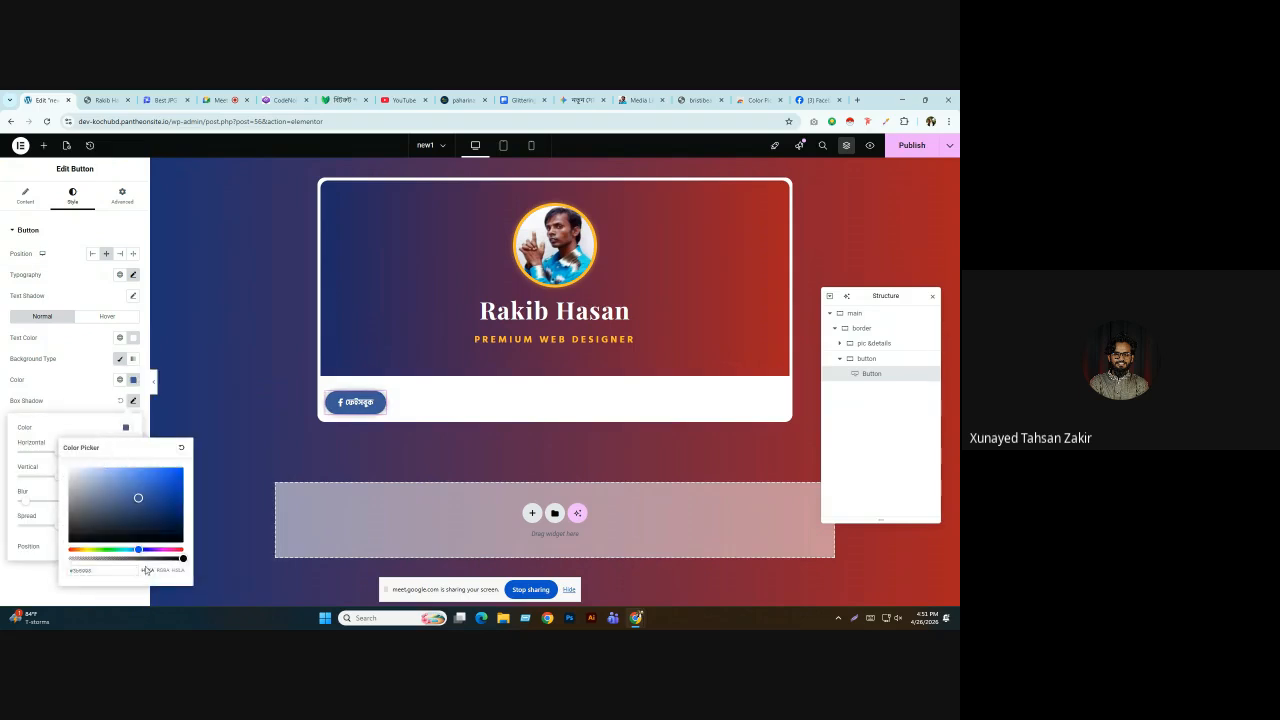
pyautogui.moveTo(183, 557); pyautogui.dragTo(129, 556)
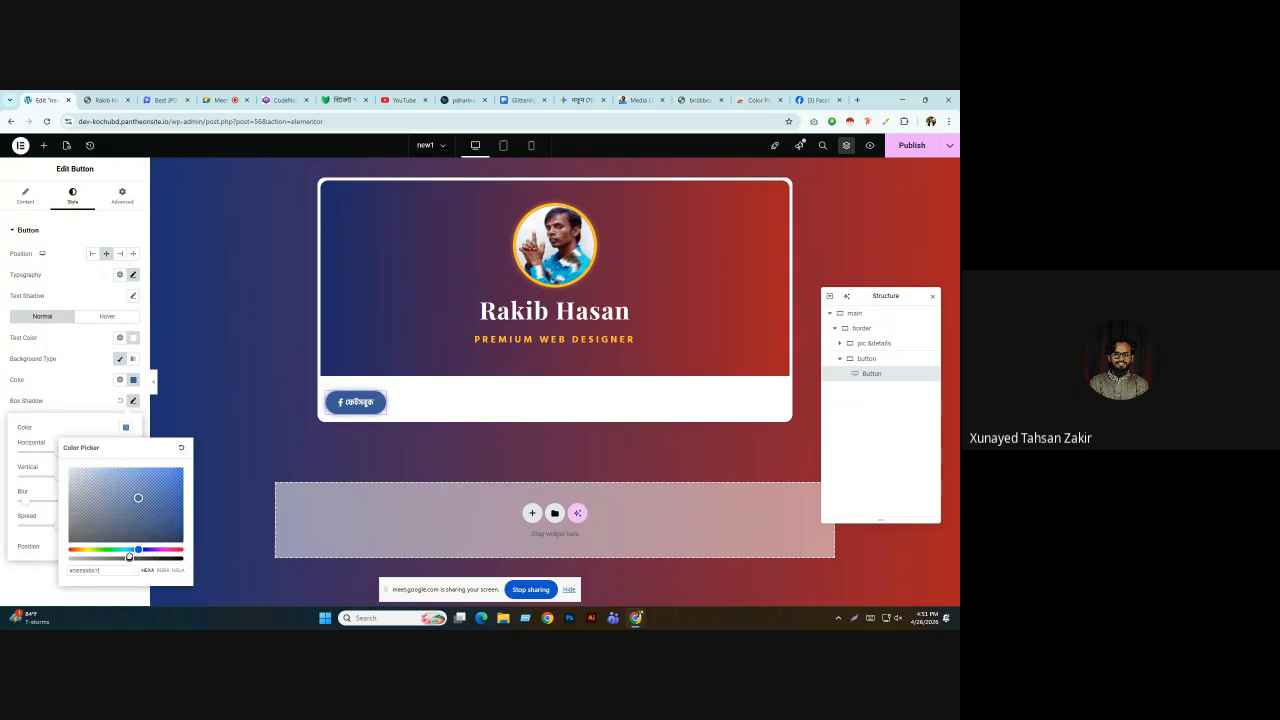
pyautogui.click(108, 430)
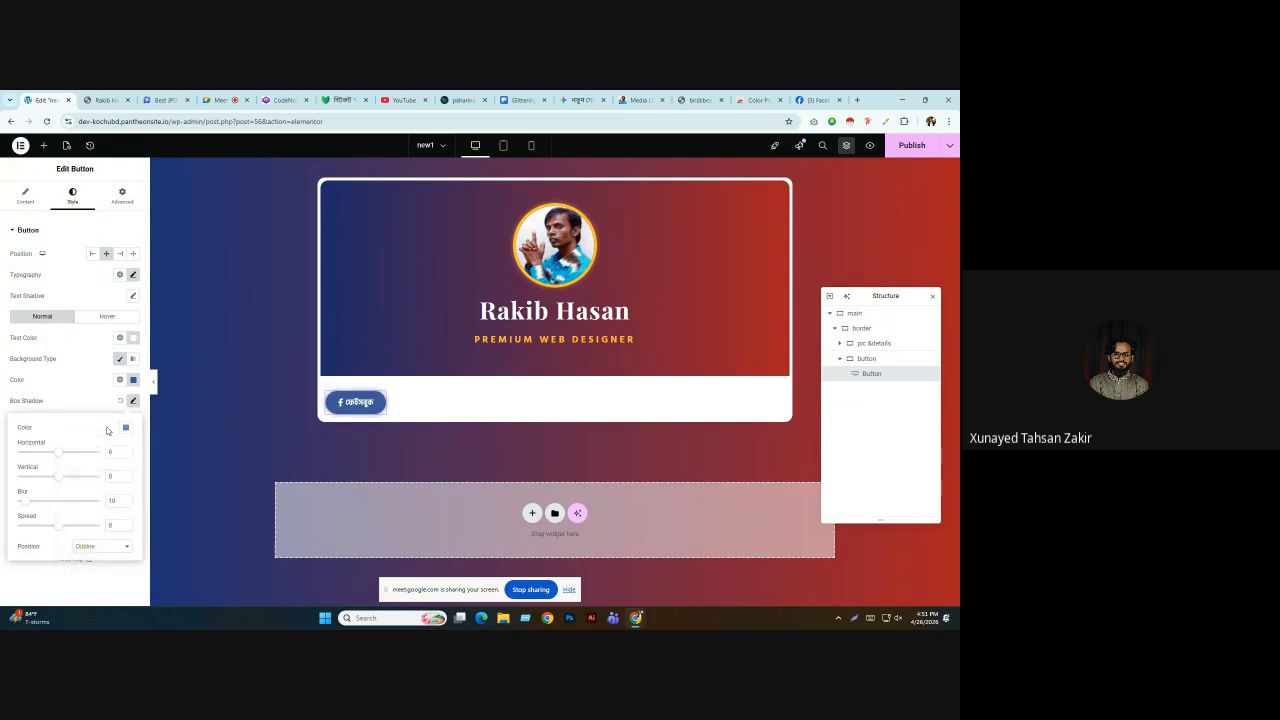
pyautogui.click(133, 401)
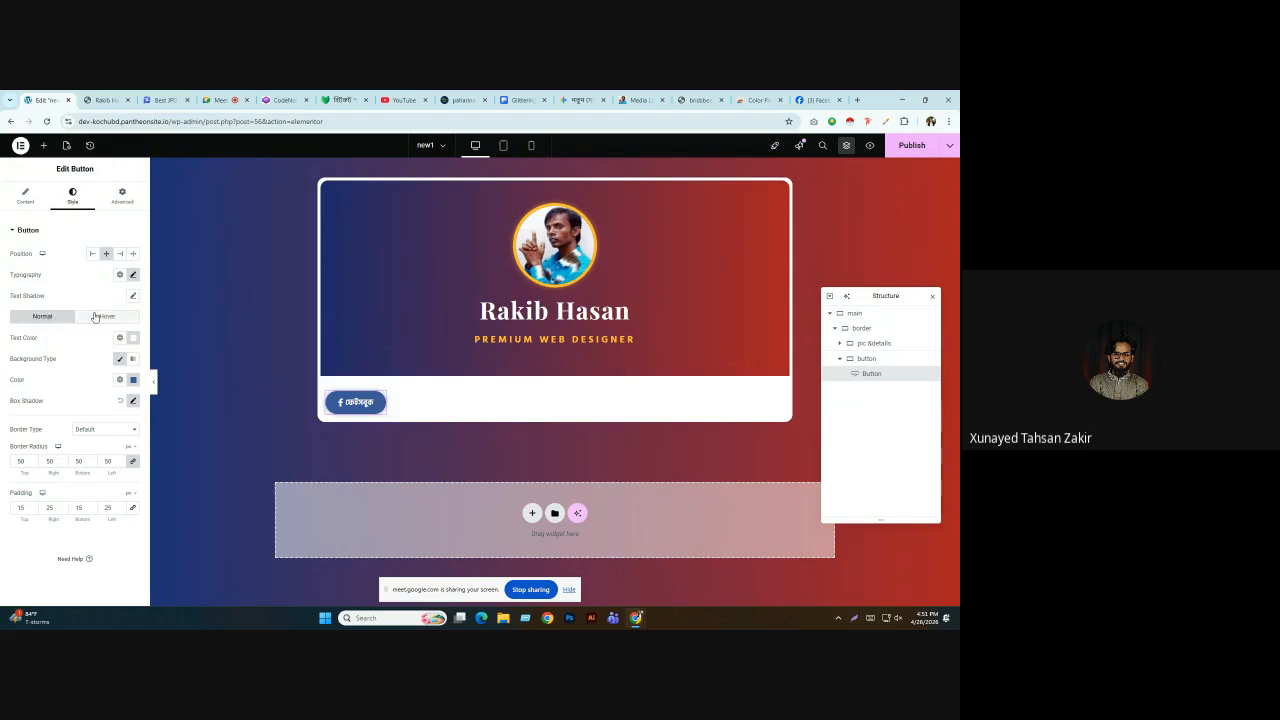
# Check the reference button's hover effect and set the button's hover animation to Grow.
pyautogui.click(107, 103)
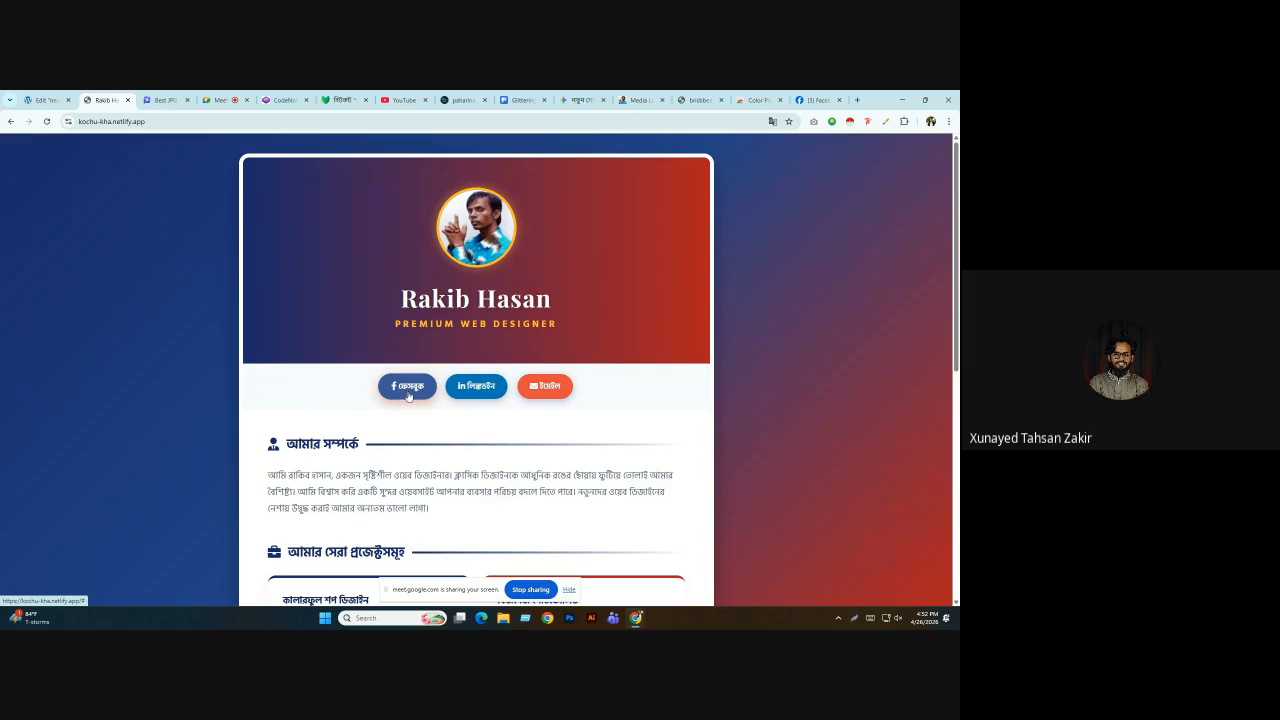
pyautogui.click(45, 100)
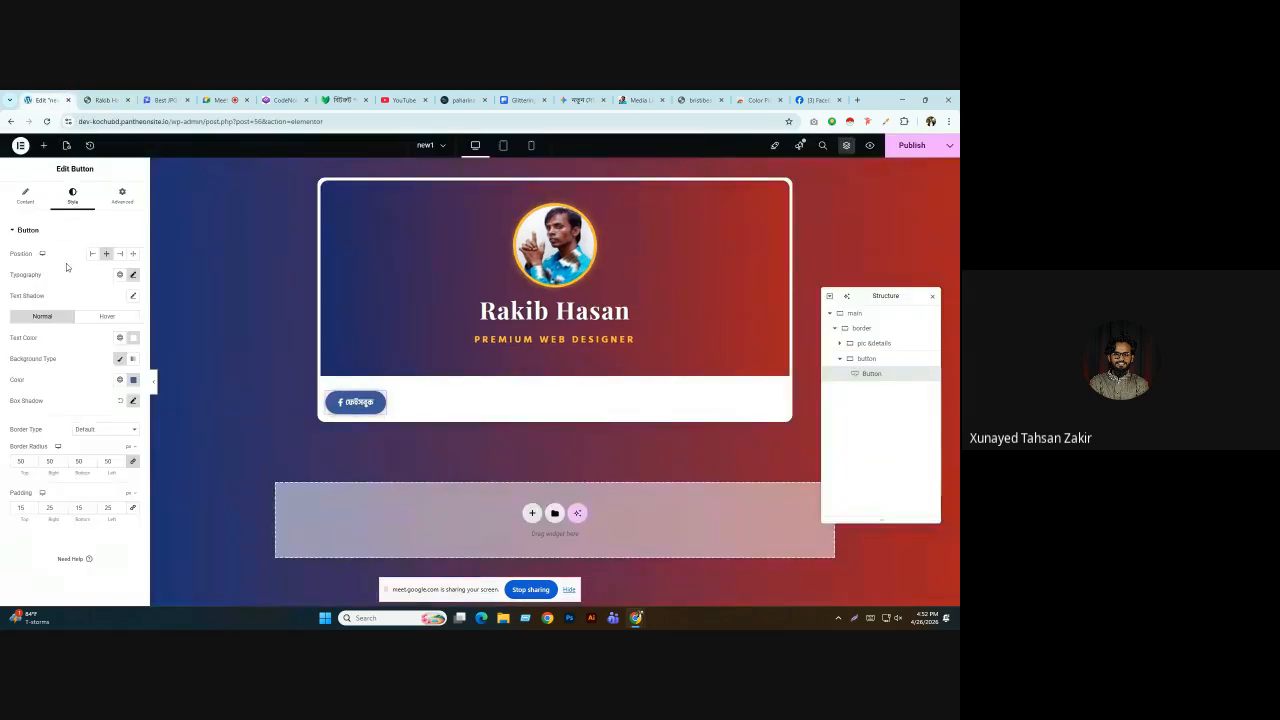
pyautogui.click(112, 318)
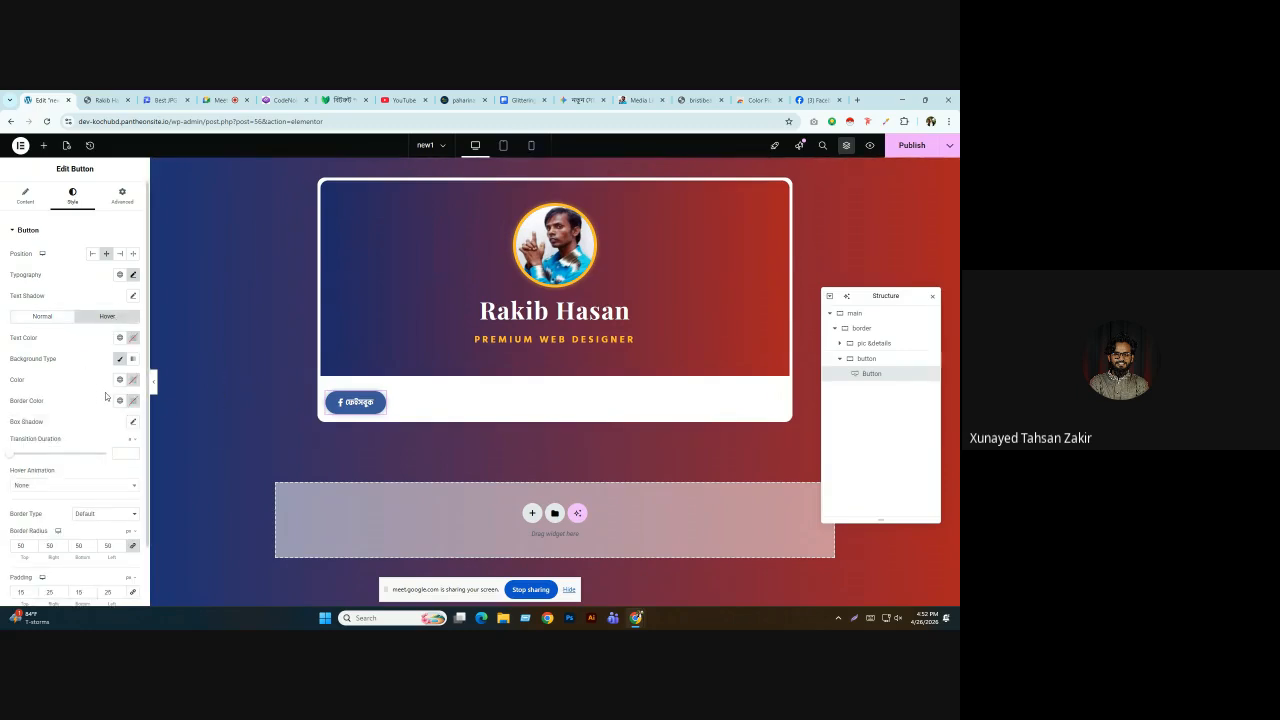
pyautogui.click(51, 487)
pyautogui.click(47, 386)
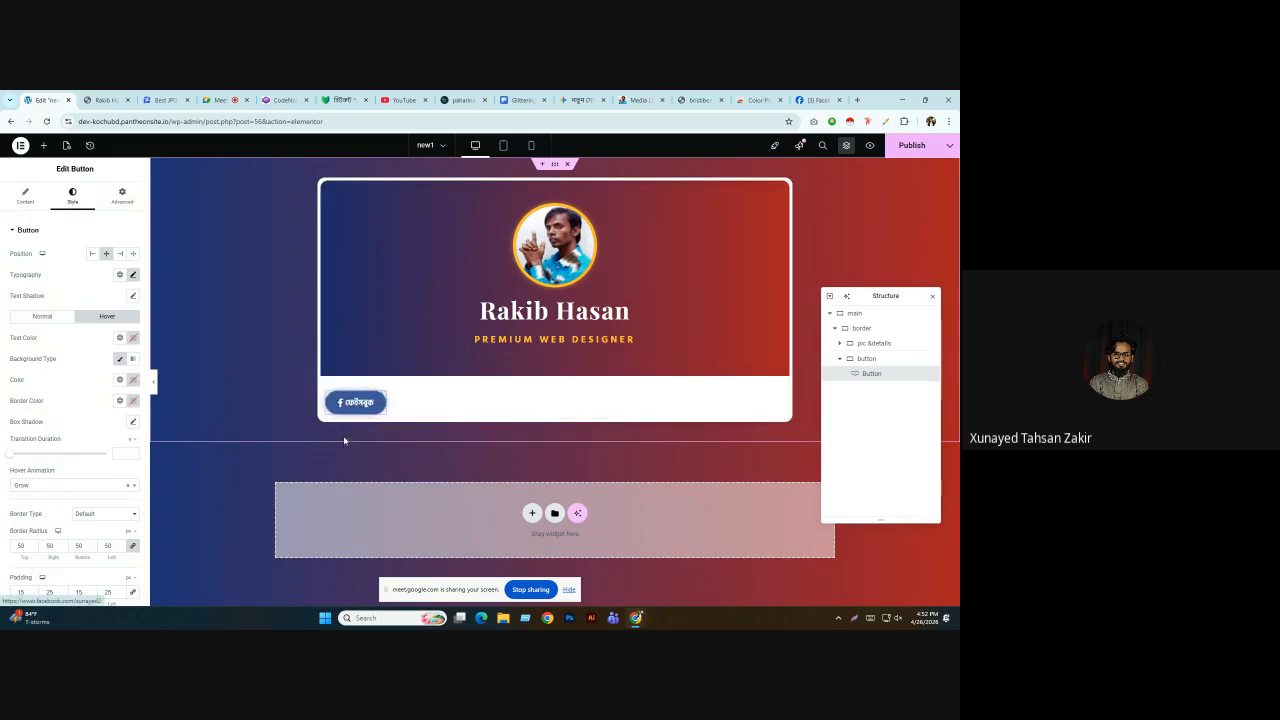
# Center the contents of the button container horizontally to match the reference page's button row.
pyautogui.click(107, 95)
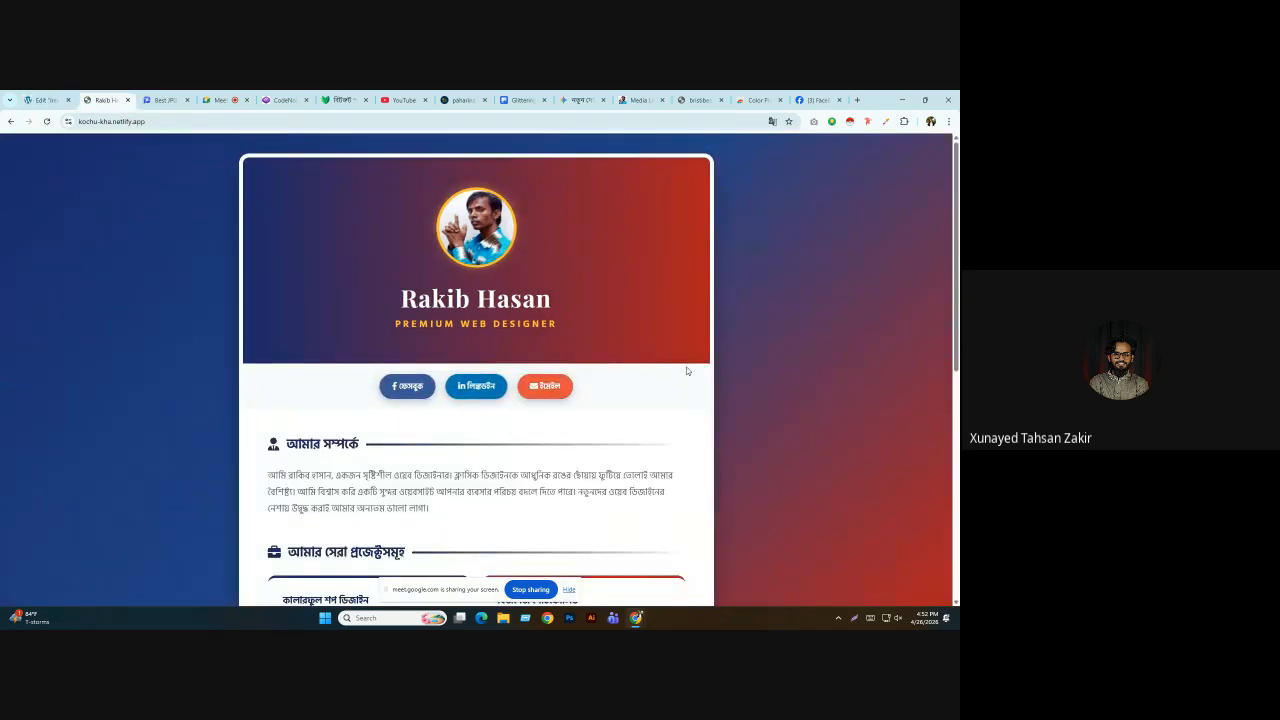
pyautogui.click(45, 100)
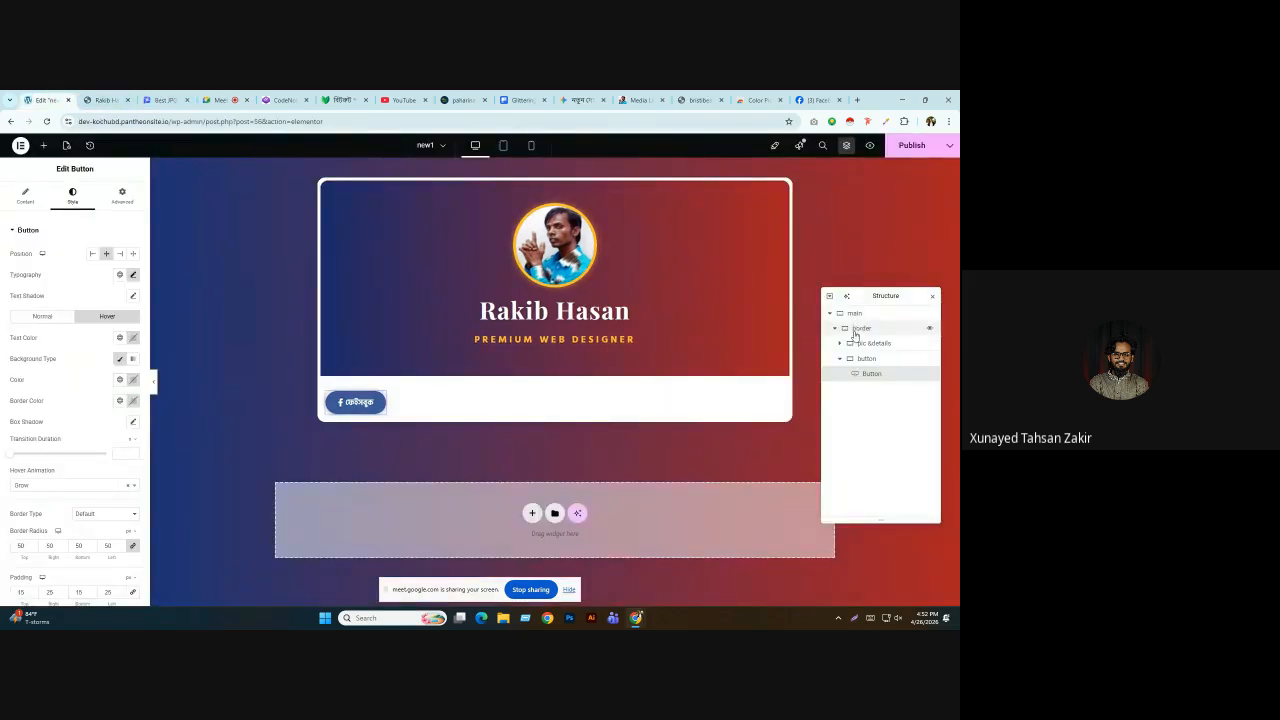
pyautogui.click(867, 364)
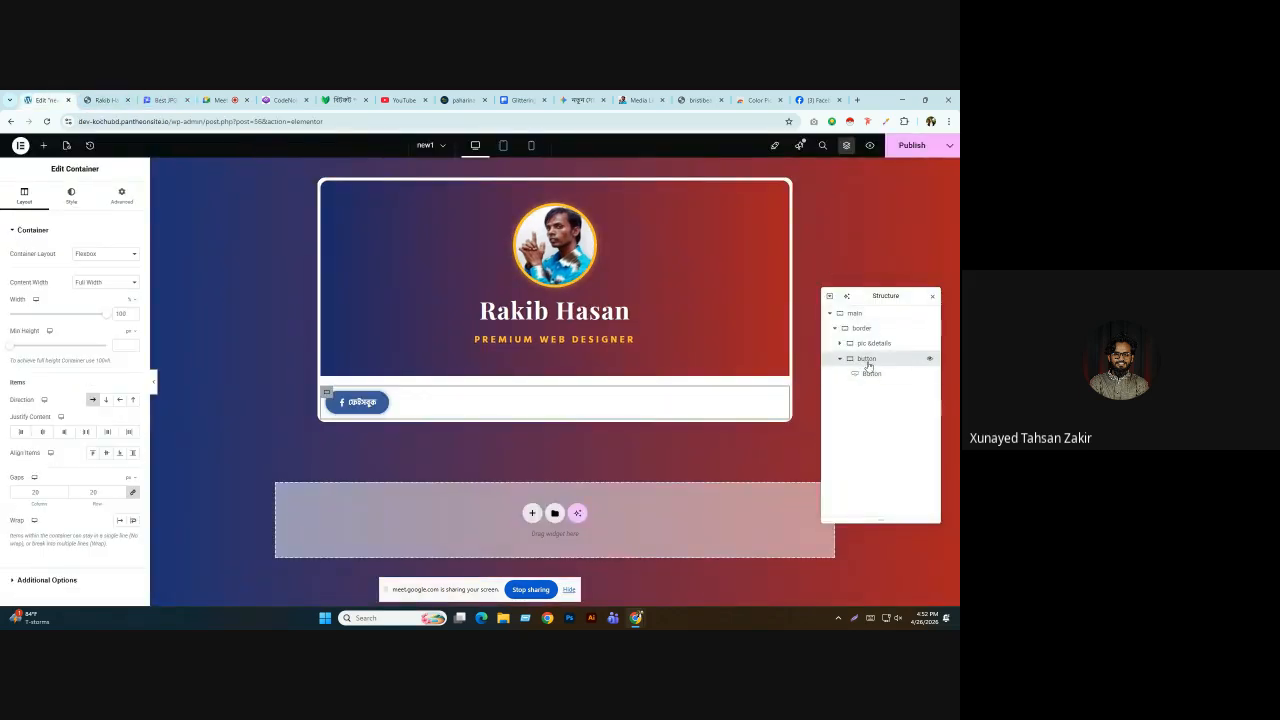
pyautogui.click(46, 433)
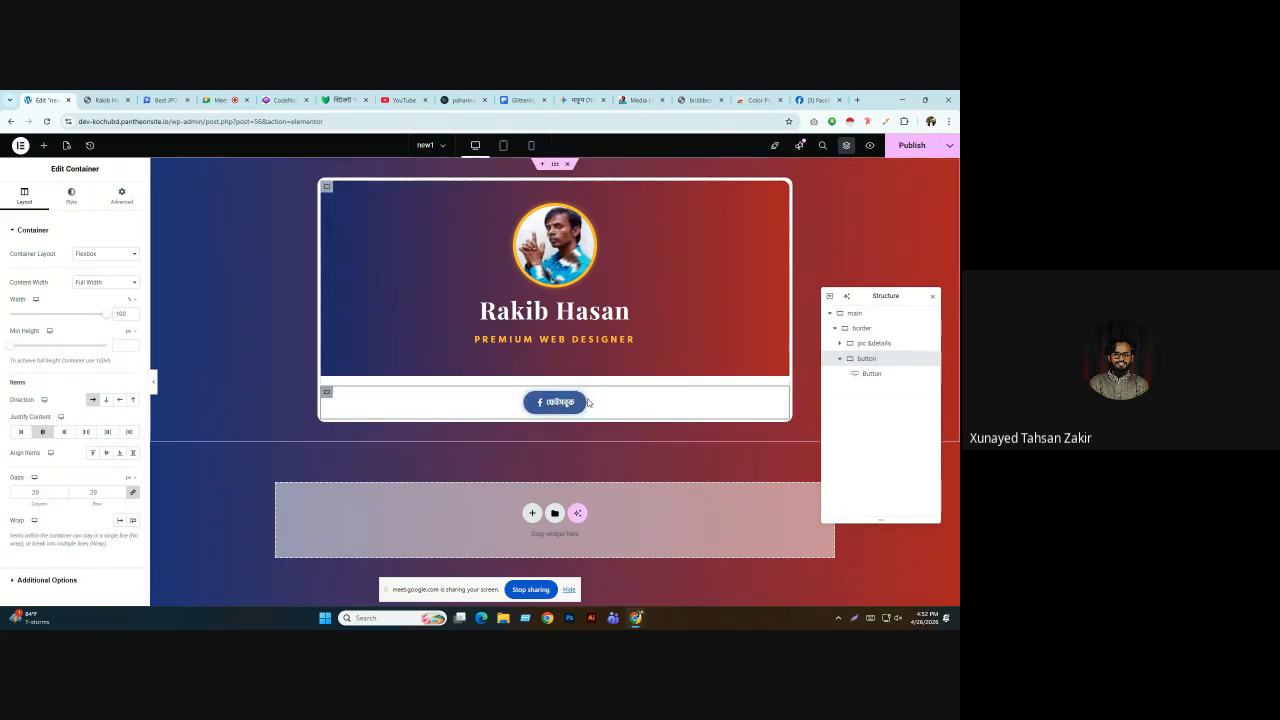
# Duplicate the Facebook button inside the button container and delete the surplus copy so the row holds three buttons.
pyautogui.click(872, 373)
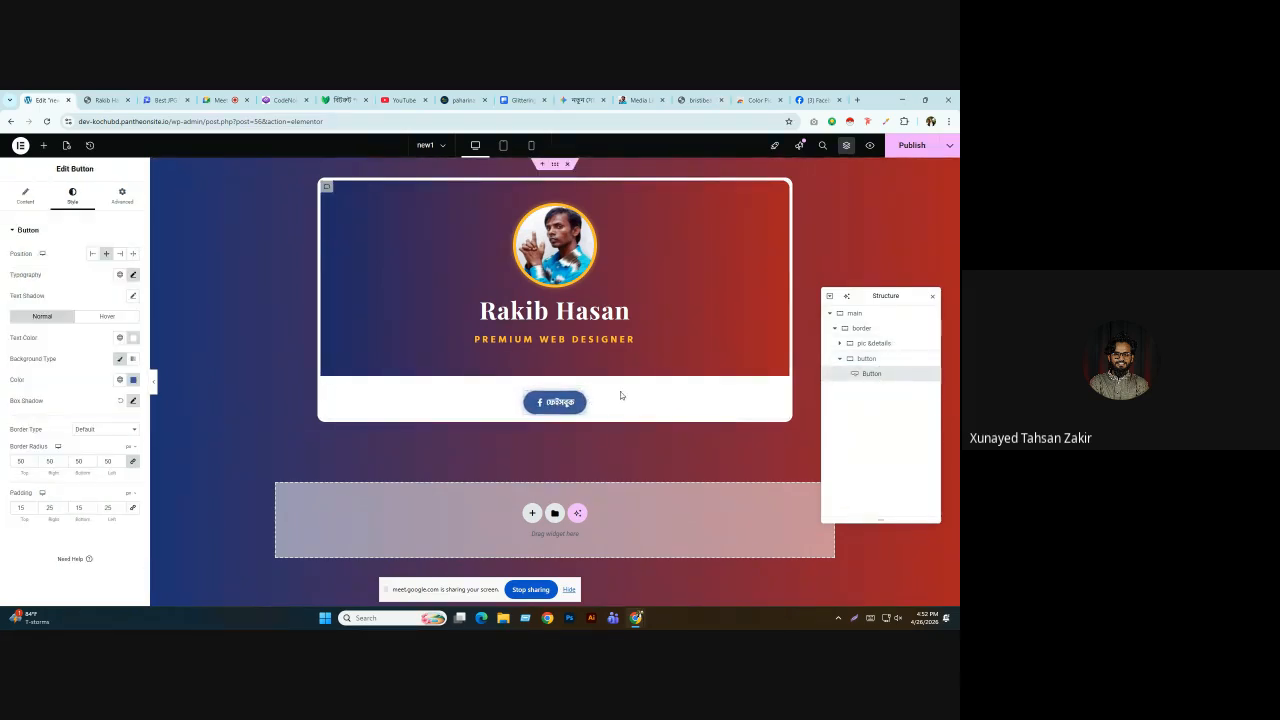
pyautogui.rightClick(869, 378)
pyautogui.click(866, 381)
pyautogui.rightClick(870, 390)
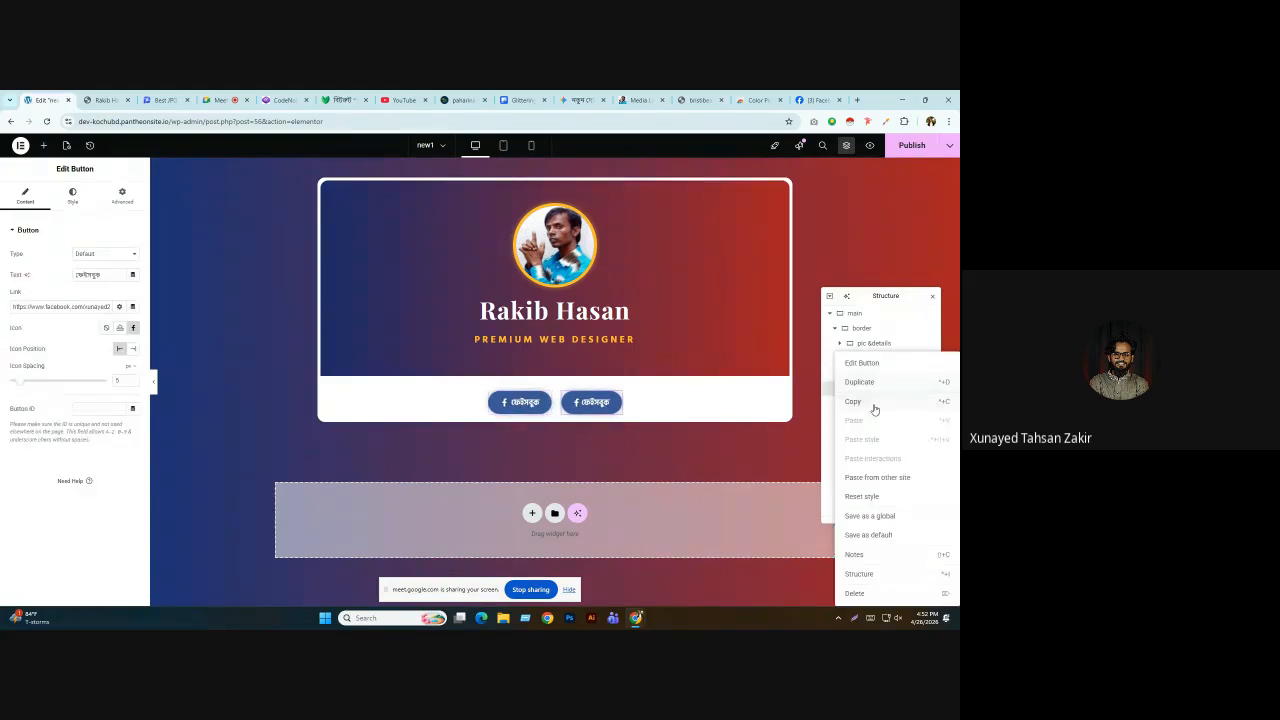
pyautogui.click(872, 382)
pyautogui.rightClick(870, 403)
pyautogui.click(866, 382)
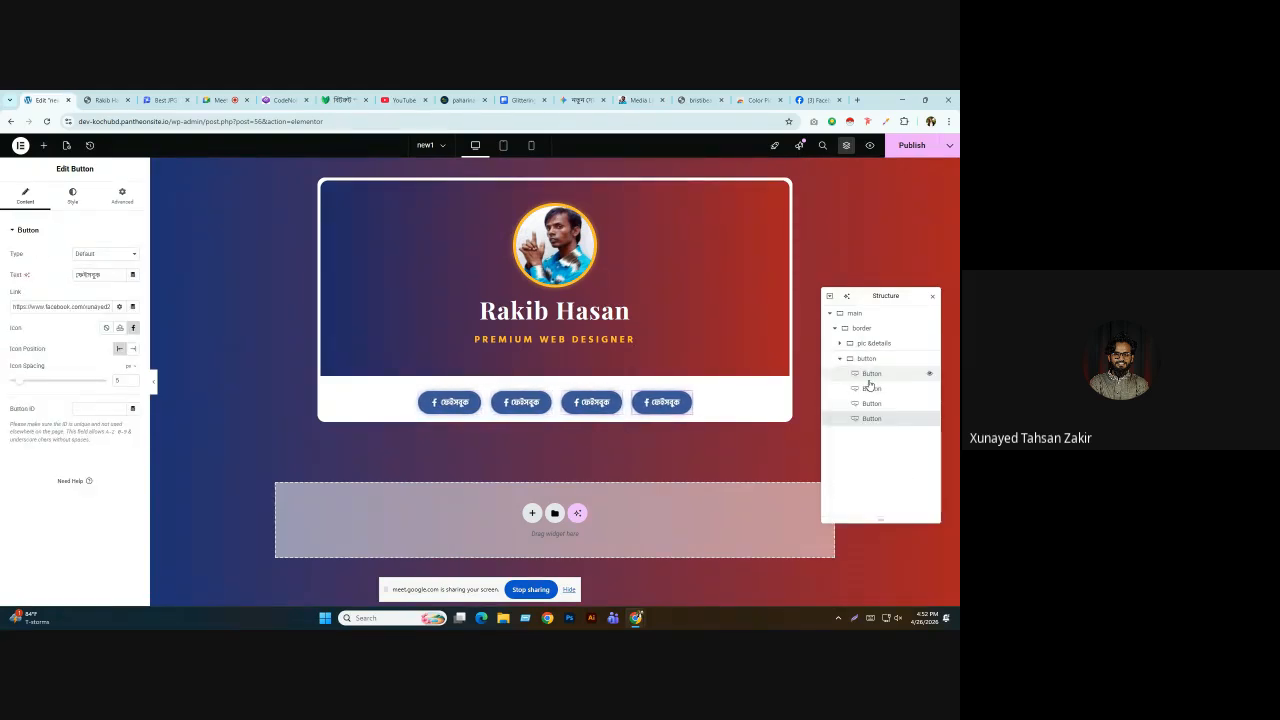
pyautogui.rightClick(862, 420)
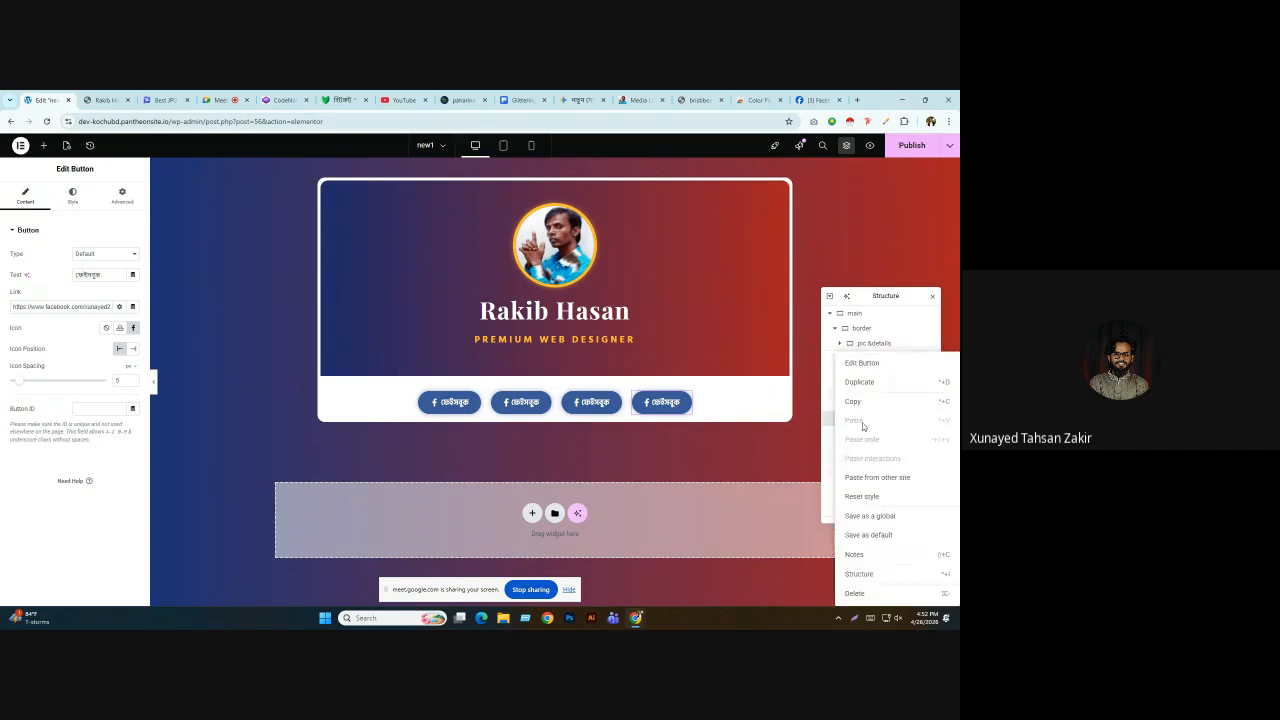
pyautogui.click(860, 593)
# Replace the middle button's icon with the LinkedIn "in" icon from the icon library, searching for "link".
pyautogui.click(575, 400)
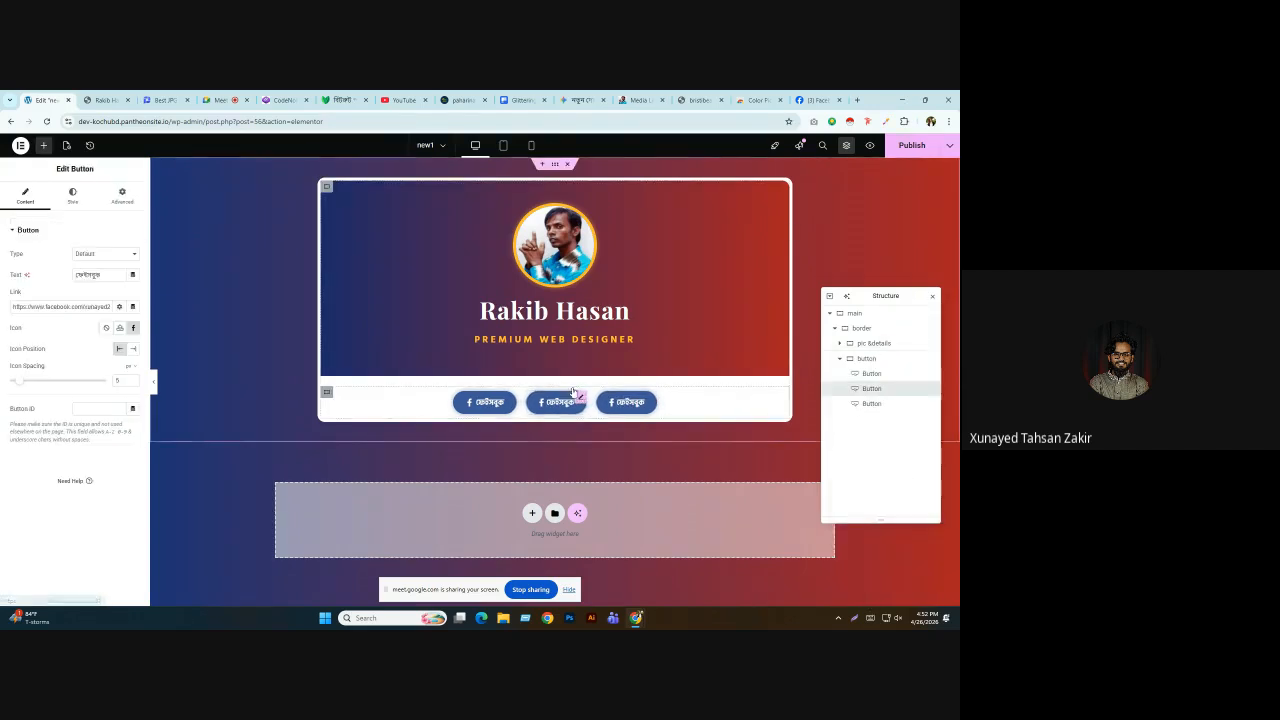
pyautogui.click(122, 95)
pyautogui.hotkey('ctrl', 'shift', 'Tab')
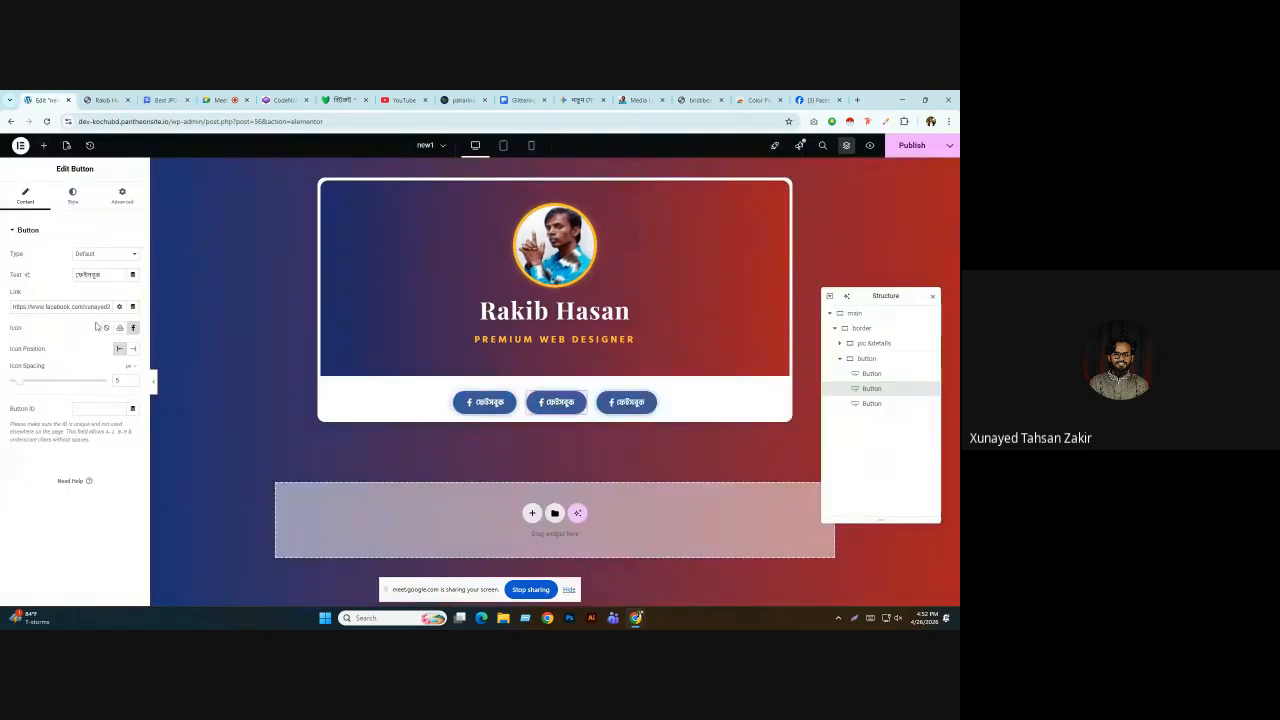
pyautogui.click(133, 327)
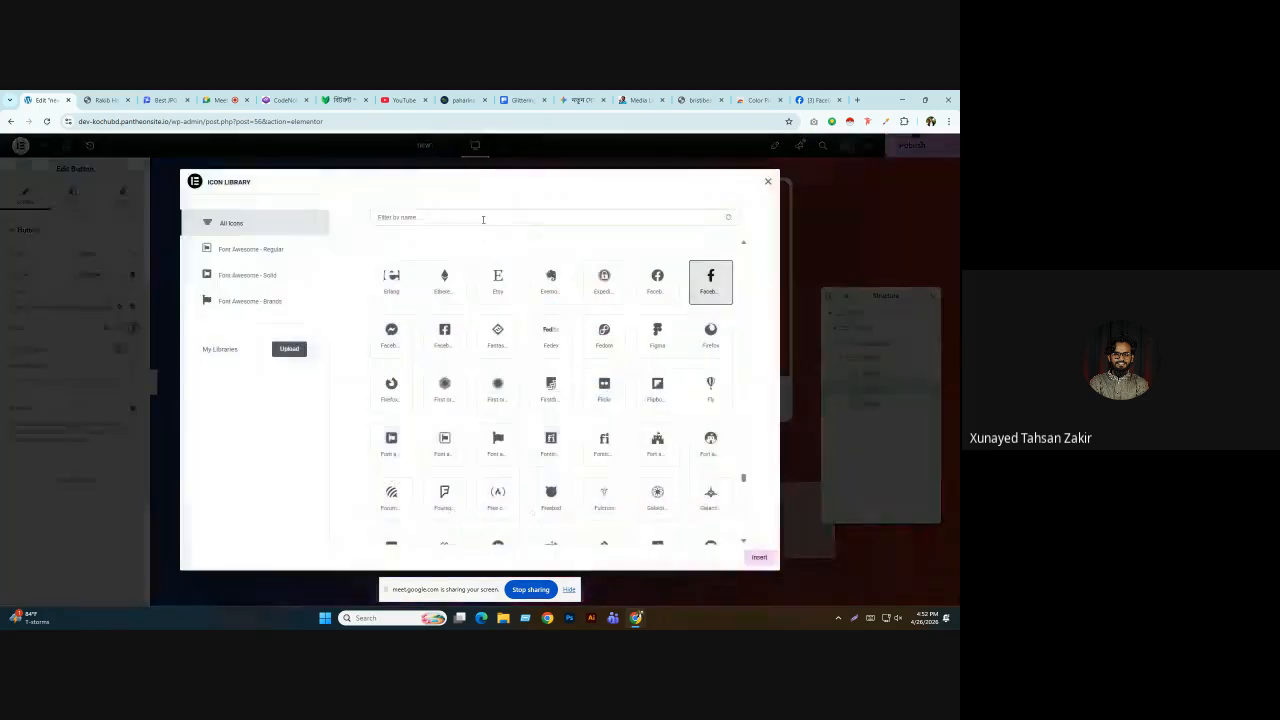
pyautogui.click(483, 219)
pyautogui.write('link')
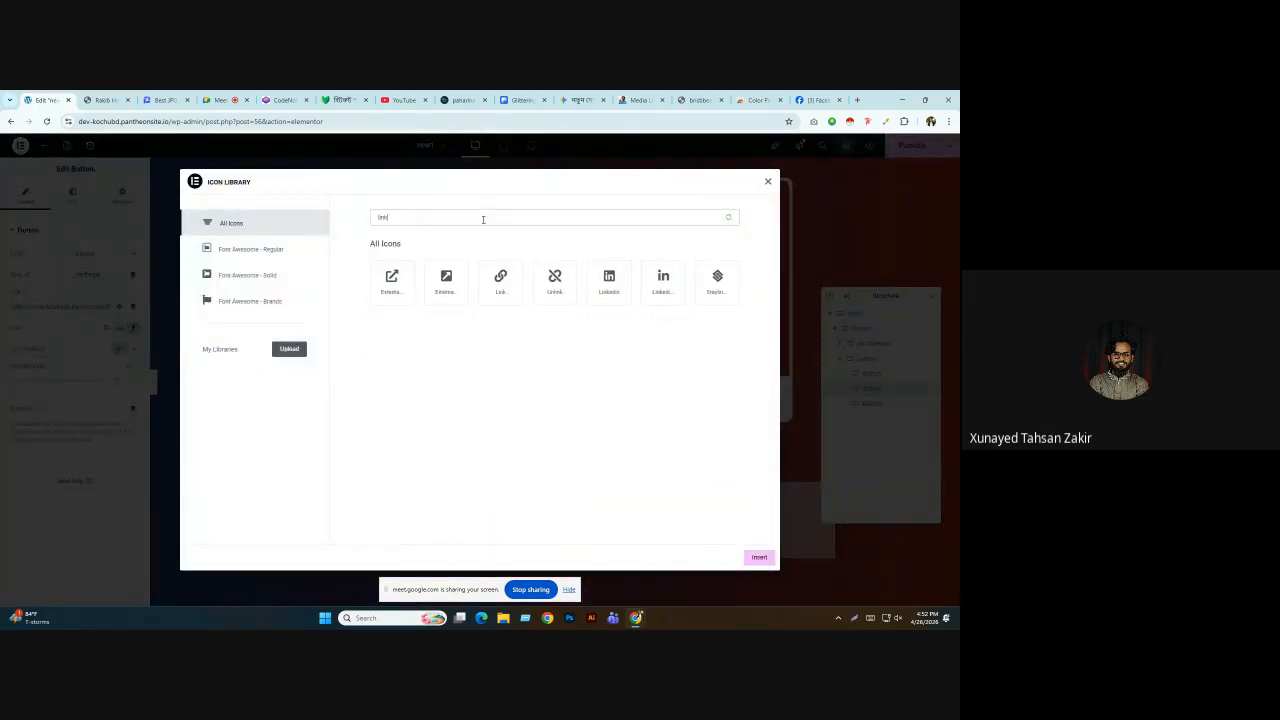
pyautogui.click(668, 285)
pyautogui.click(760, 557)
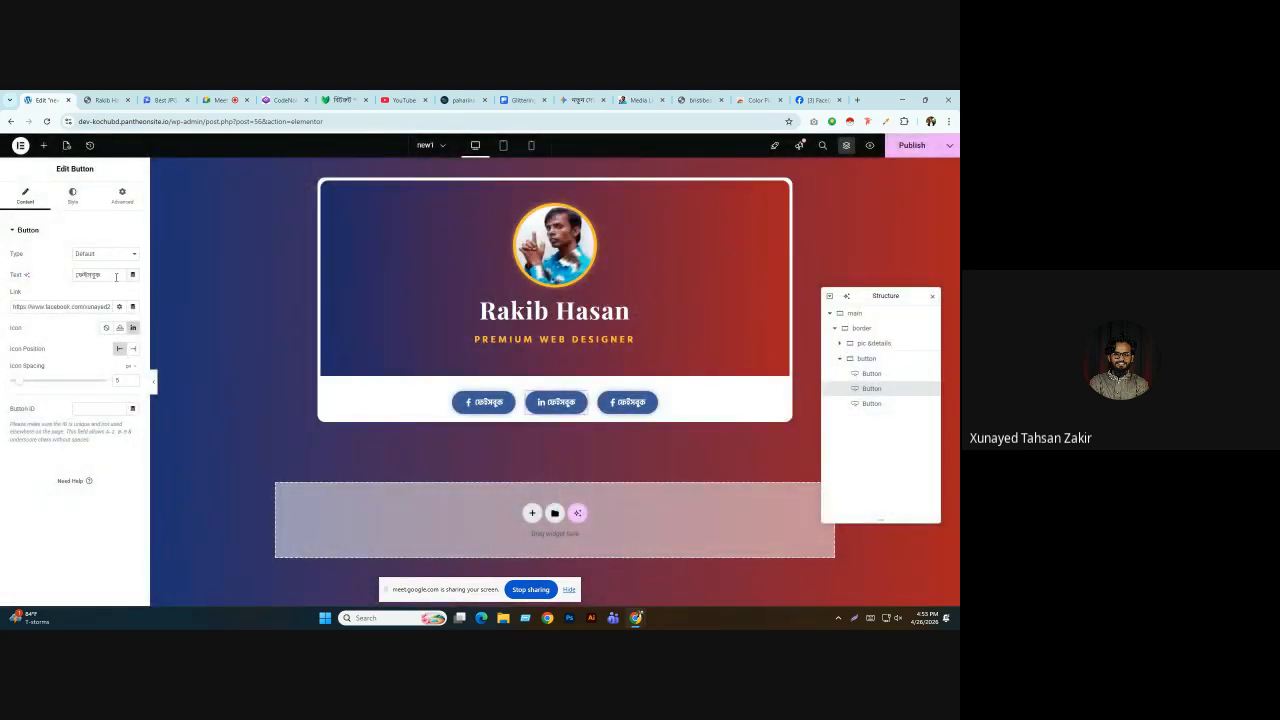
# Replace the middle button's text with লিঙ্কডইন, matching the spelling on the reference page.
pyautogui.moveTo(118, 276); pyautogui.dragTo(85, 259)
pyautogui.press('BackSpace')
pyautogui.hotkey('ctrl', 'Tab')
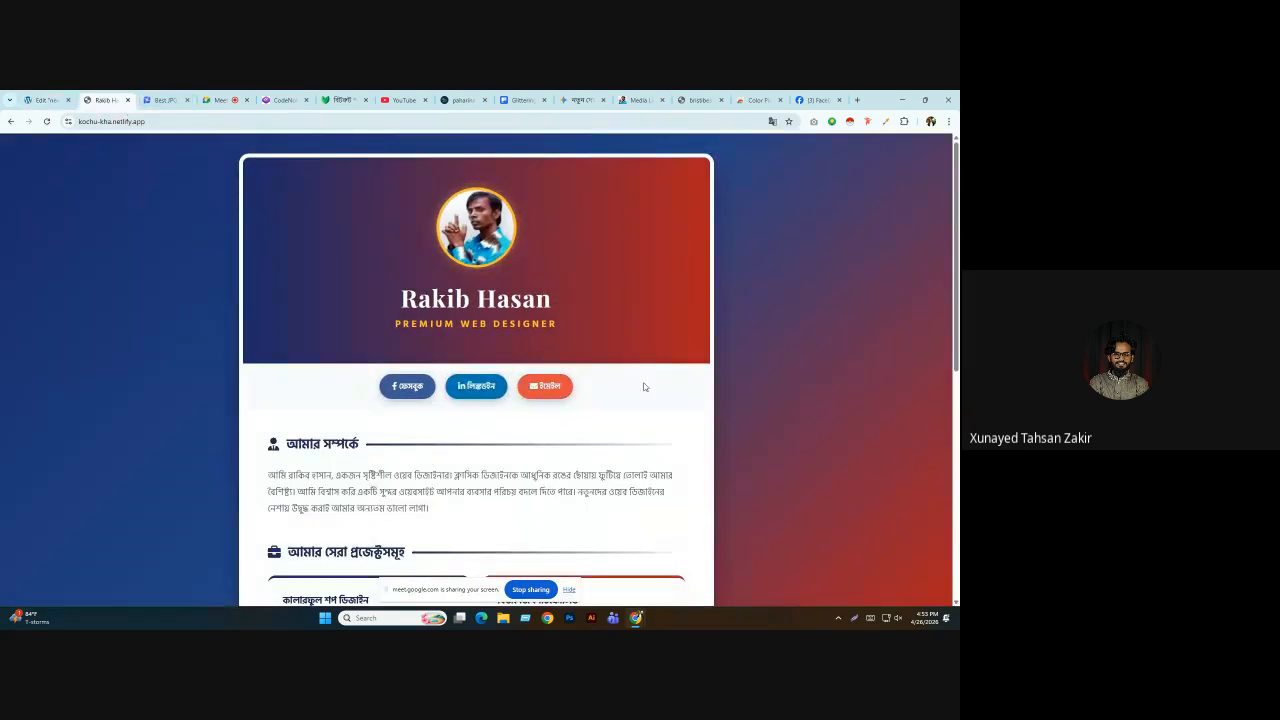
pyautogui.hotkey('ctrl', 'shift', 'Tab')
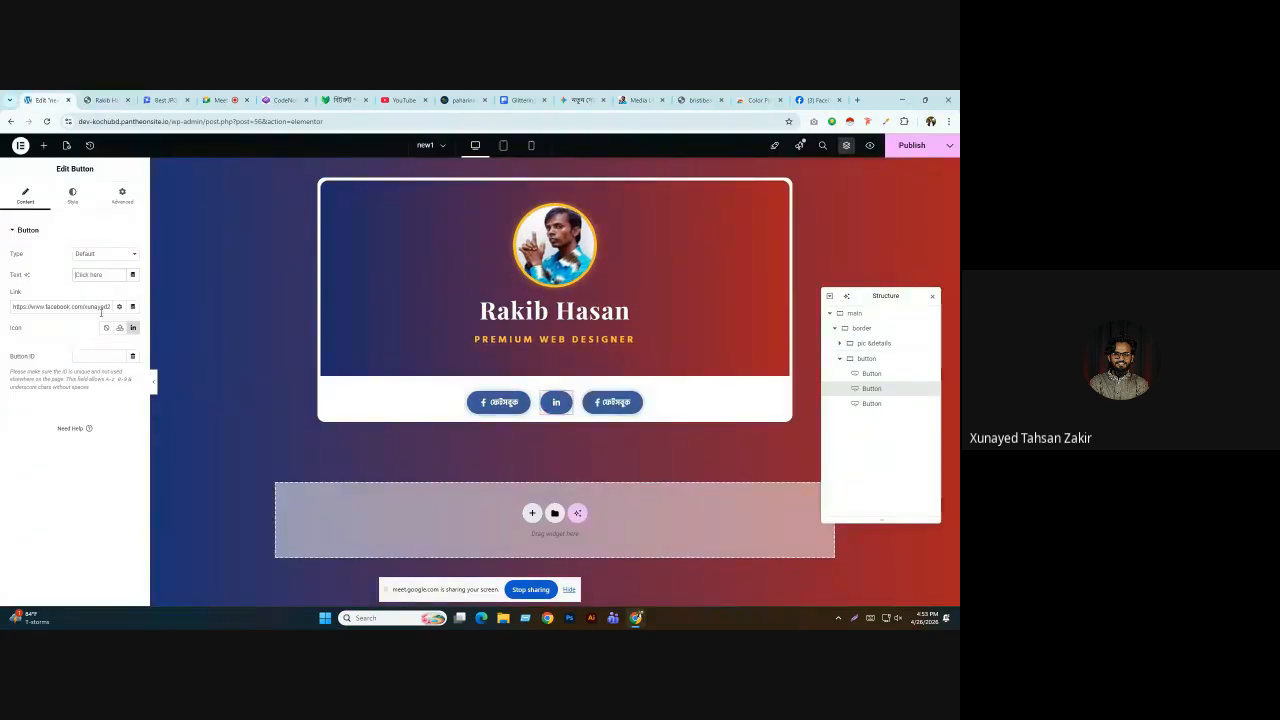
pyautogui.write('linkg')
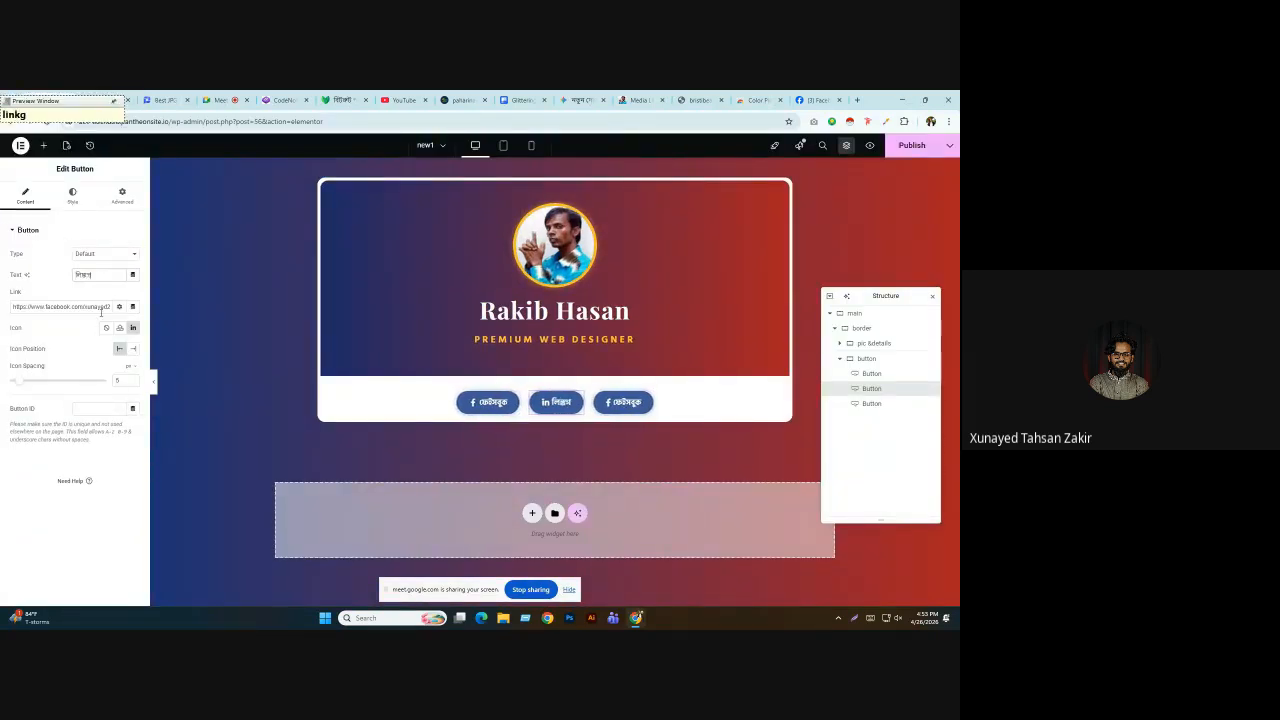
pyautogui.press('BackSpace')
pyautogui.write('Din')
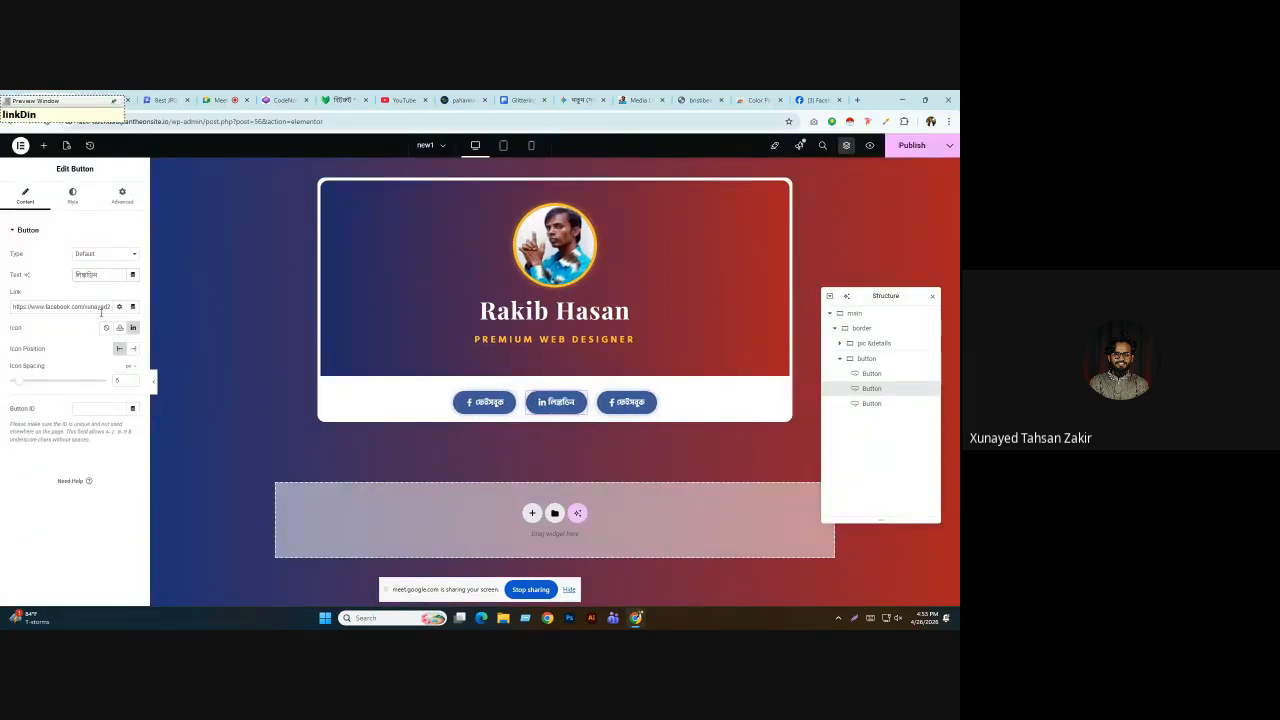
pyautogui.click(105, 100)
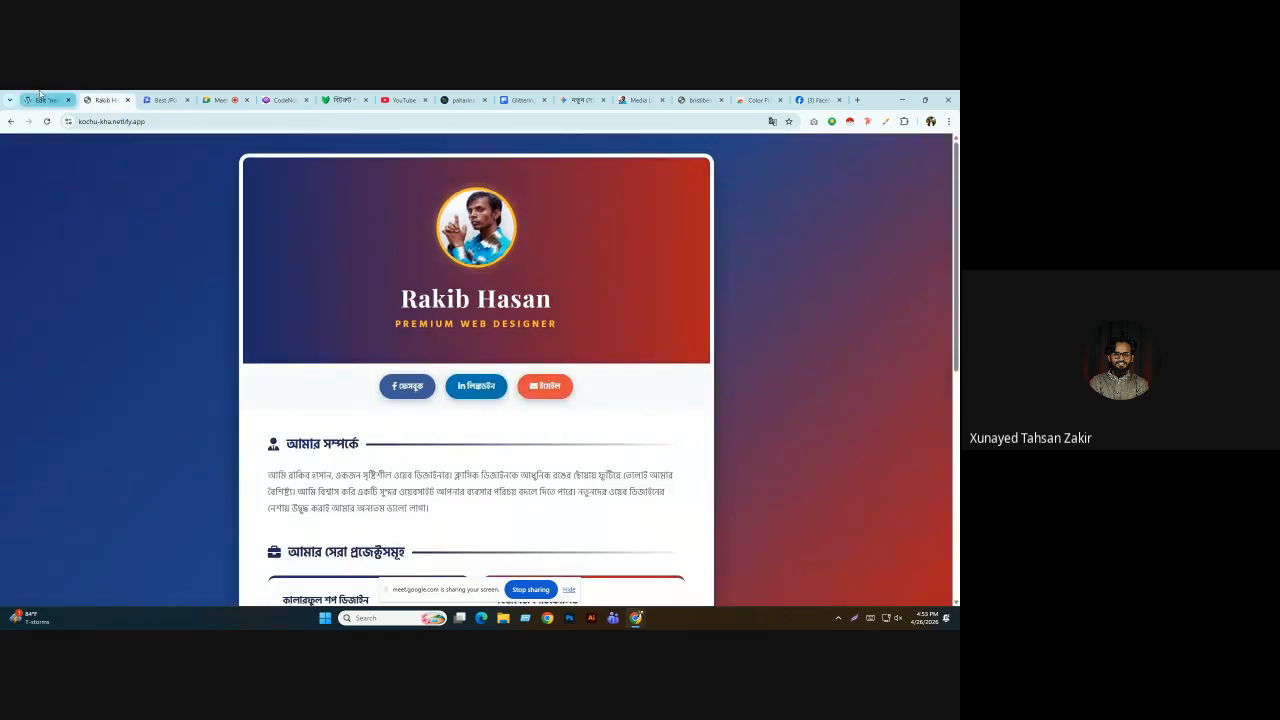
pyautogui.click(42, 101)
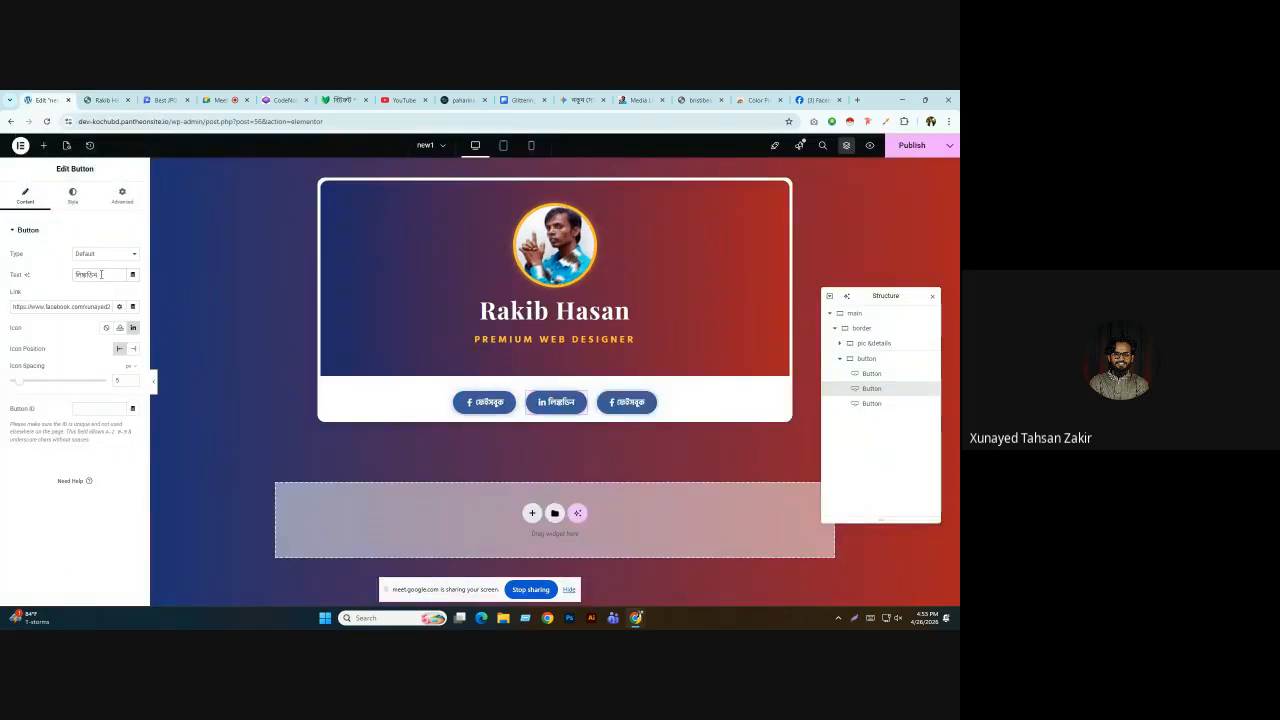
pyautogui.press('BackSpace')
pyautogui.press('BackSpace')
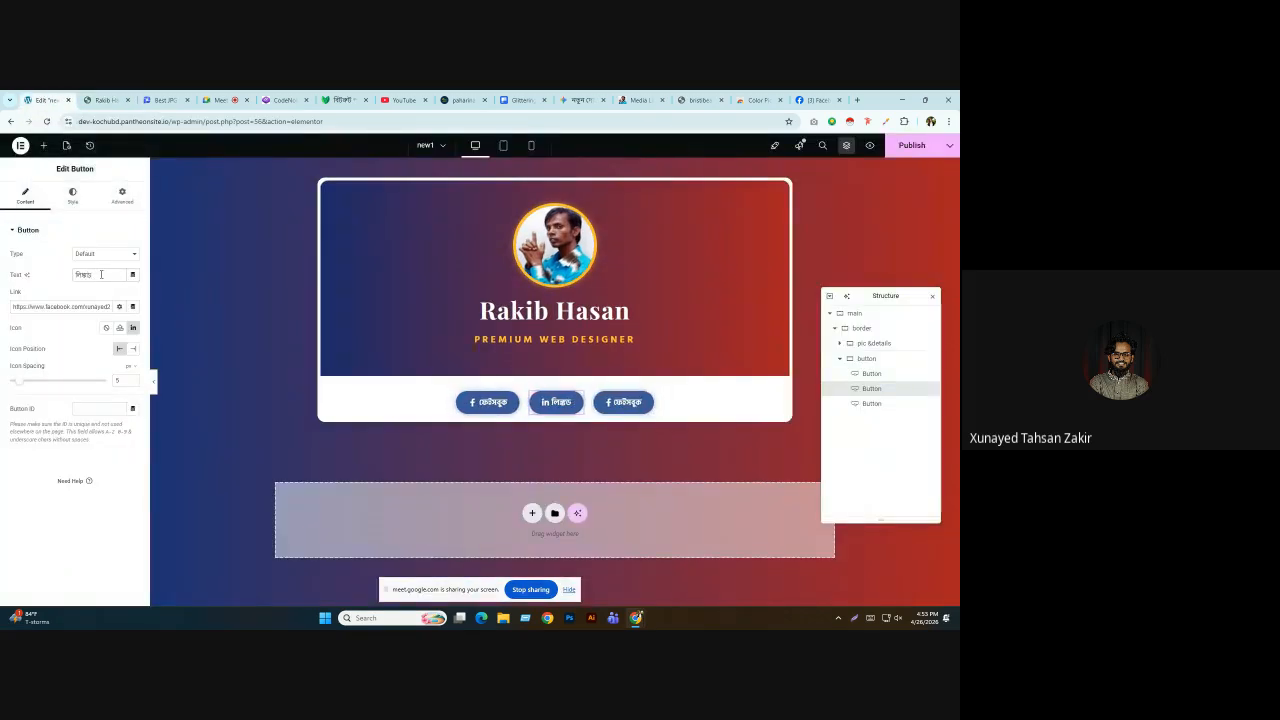
pyautogui.write('ইন')
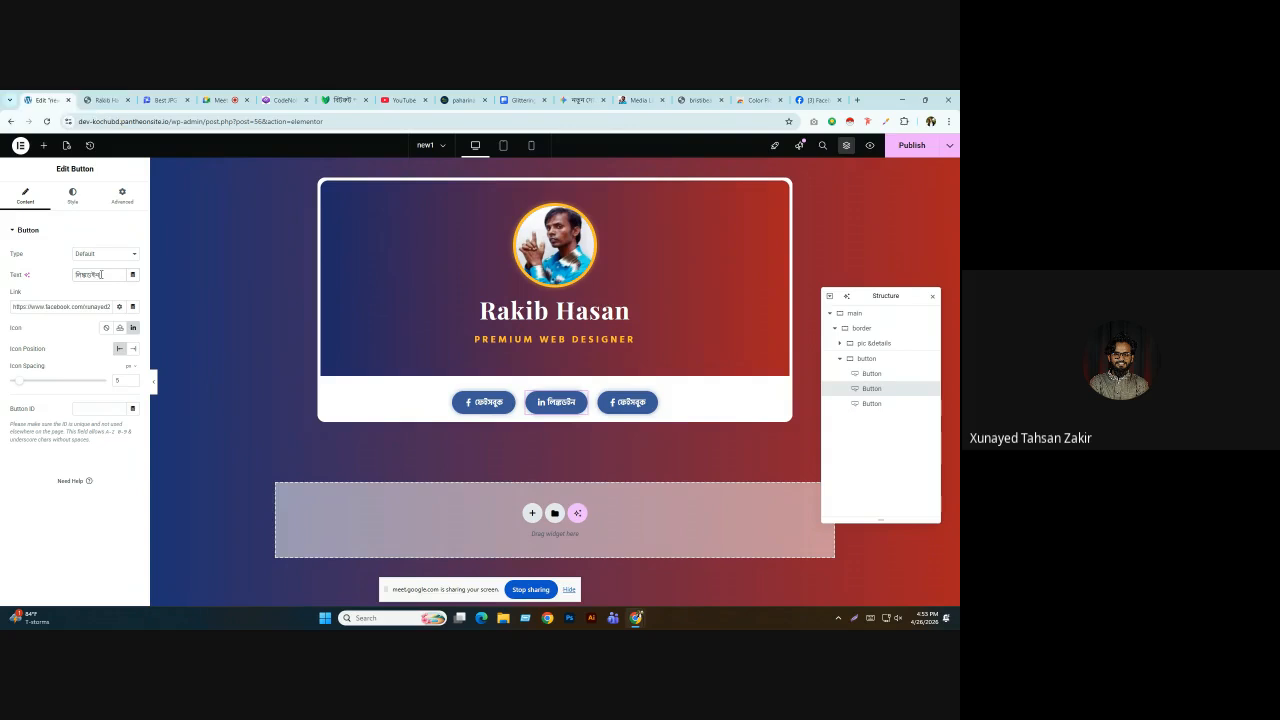
# Sample the reference LinkedIn button's blue and set the middle button's background color to #0077b5.
pyautogui.click(105, 100)
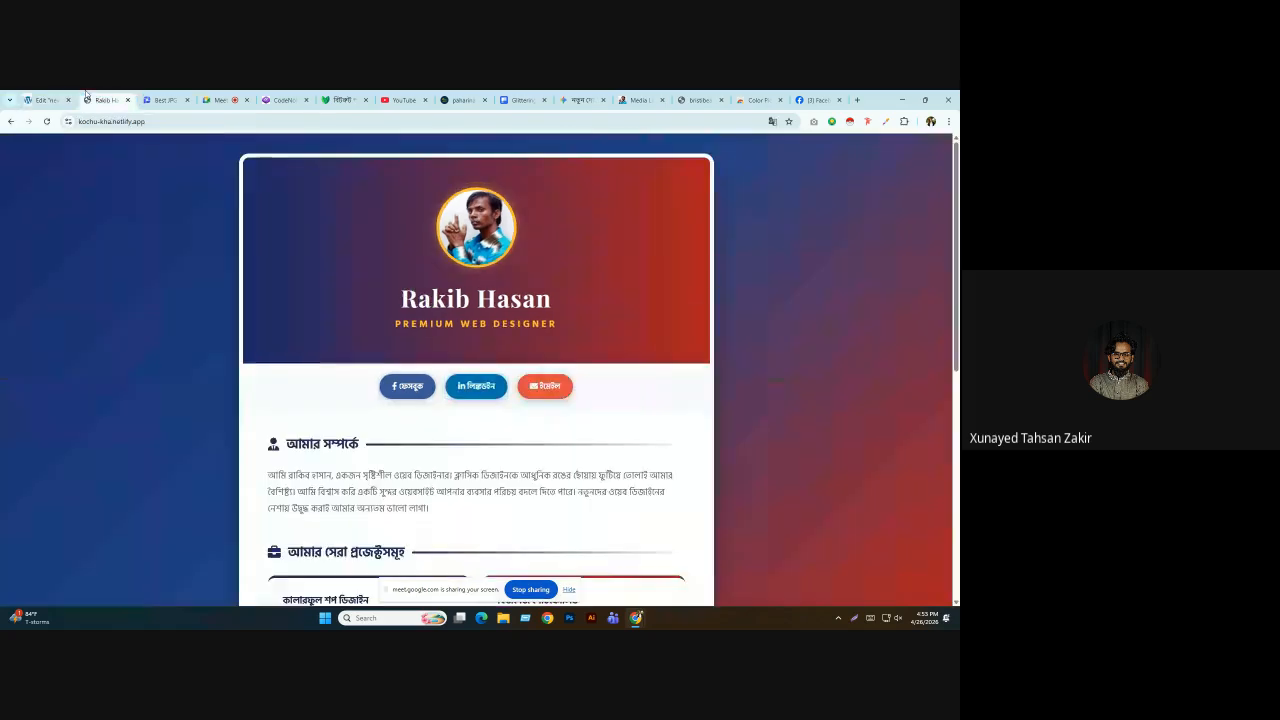
pyautogui.click(885, 121)
pyautogui.click(848, 149)
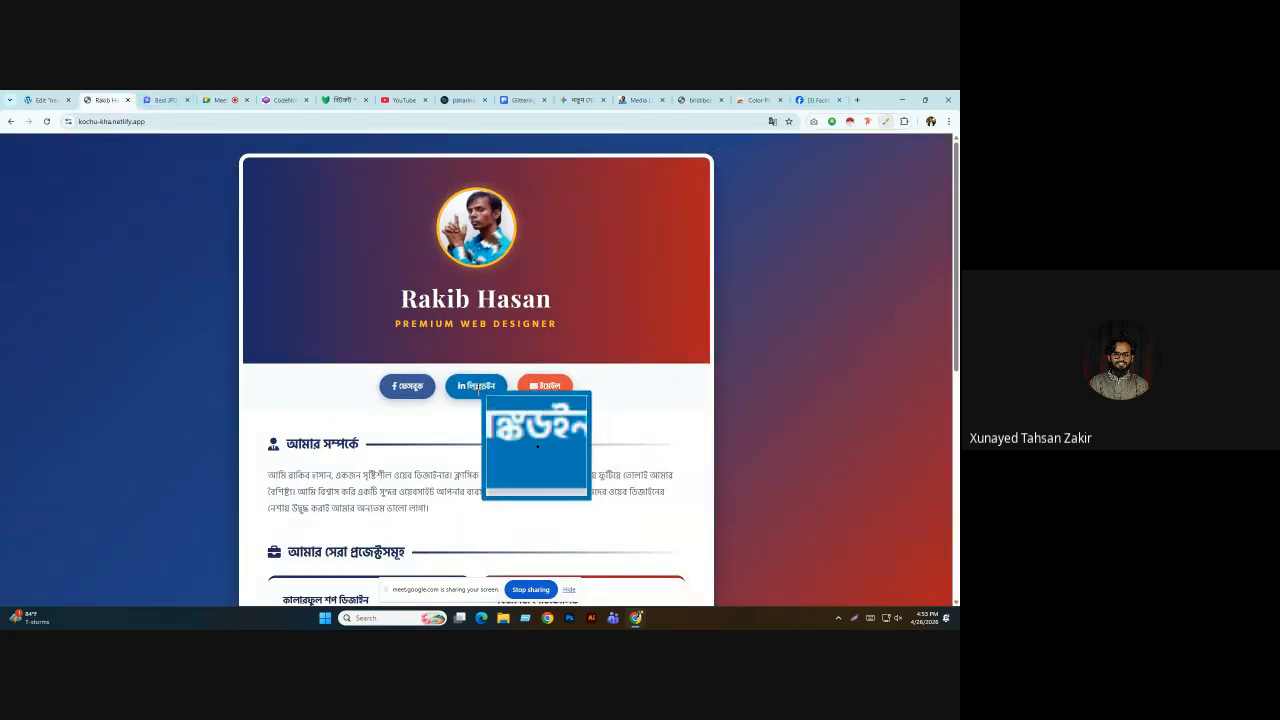
pyautogui.click(479, 386)
pyautogui.click(41, 97)
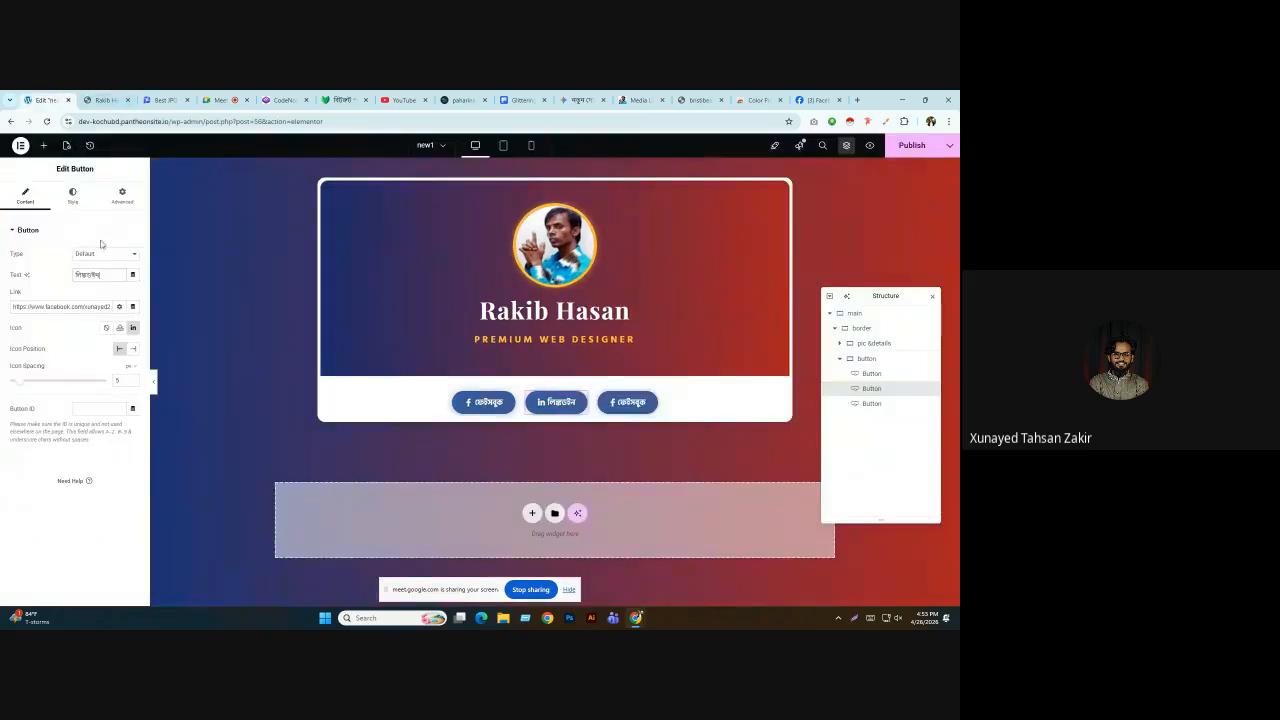
pyautogui.click(72, 195)
pyautogui.click(135, 382)
pyautogui.write('#0077b5')
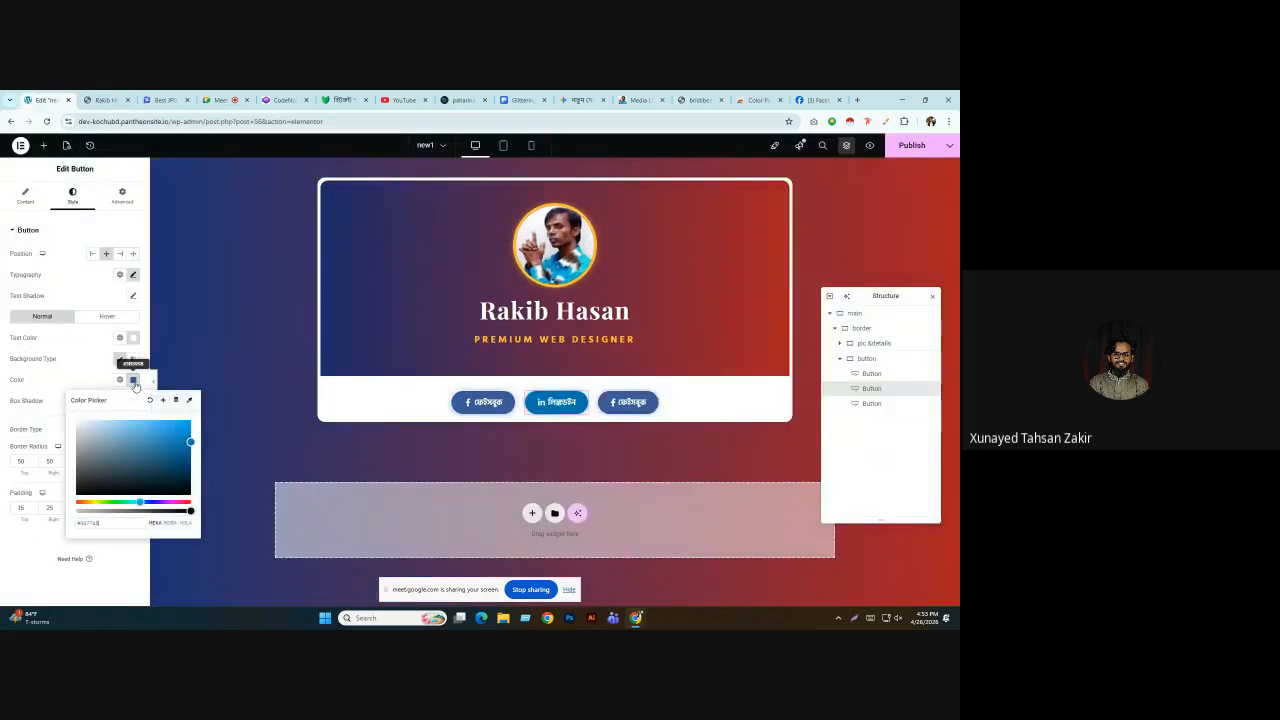
pyautogui.click(86, 384)
# Change the LinkedIn button's box shadow color to #0077b5 with reduced opacity.
pyautogui.click(133, 401)
pyautogui.click(125, 427)
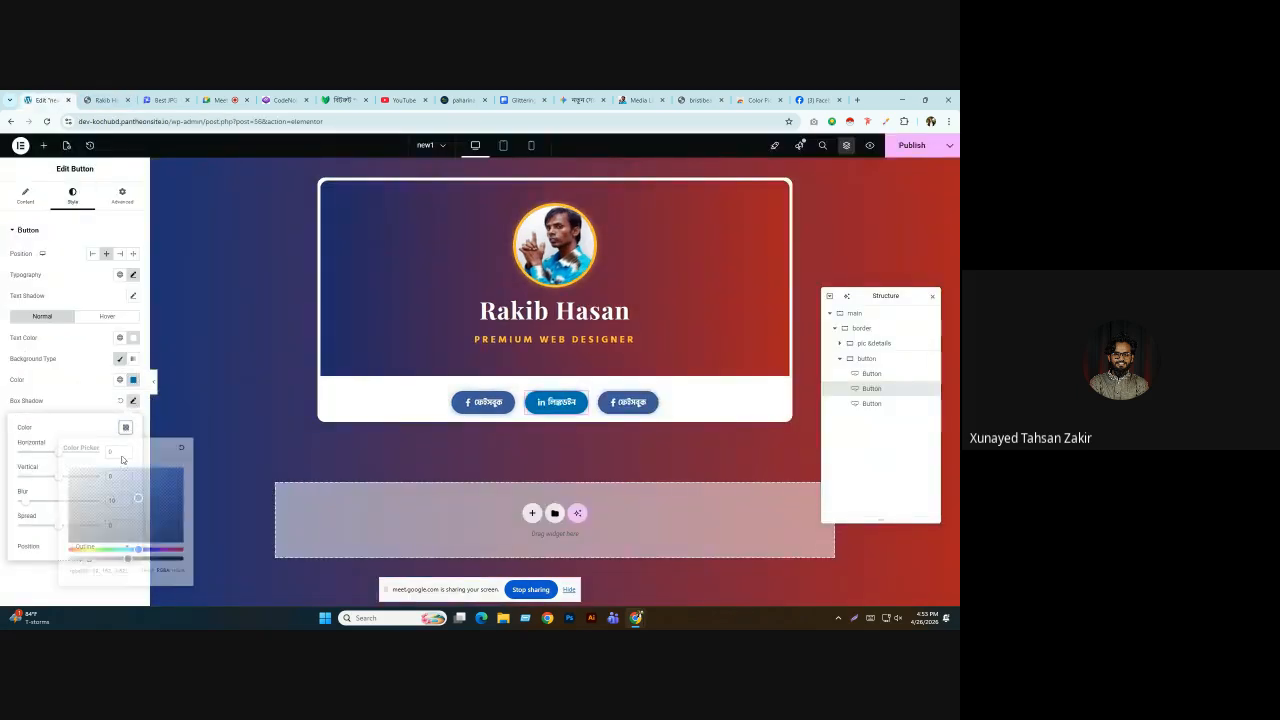
pyautogui.write('#0077b5')
pyautogui.moveTo(183, 557); pyautogui.dragTo(123, 558)
pyautogui.click(99, 386)
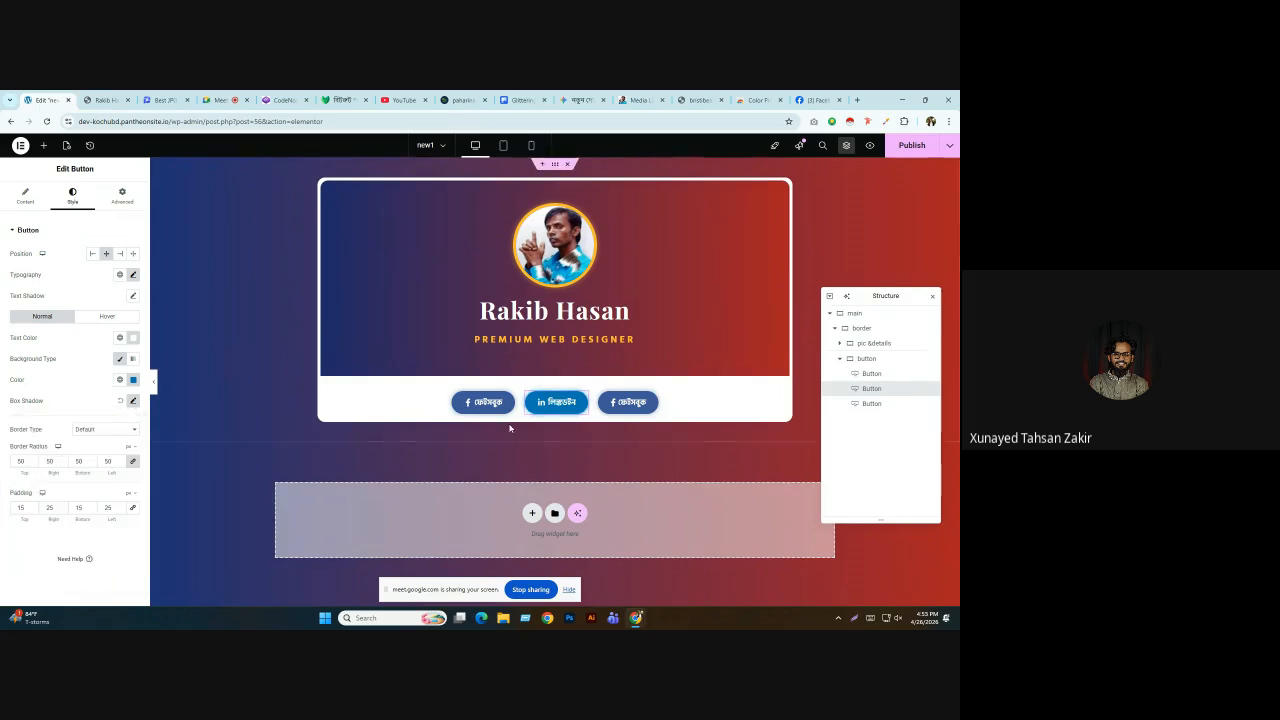
# Clear the Facebook URL from the LinkedIn button's link.
pyautogui.click(566, 409)
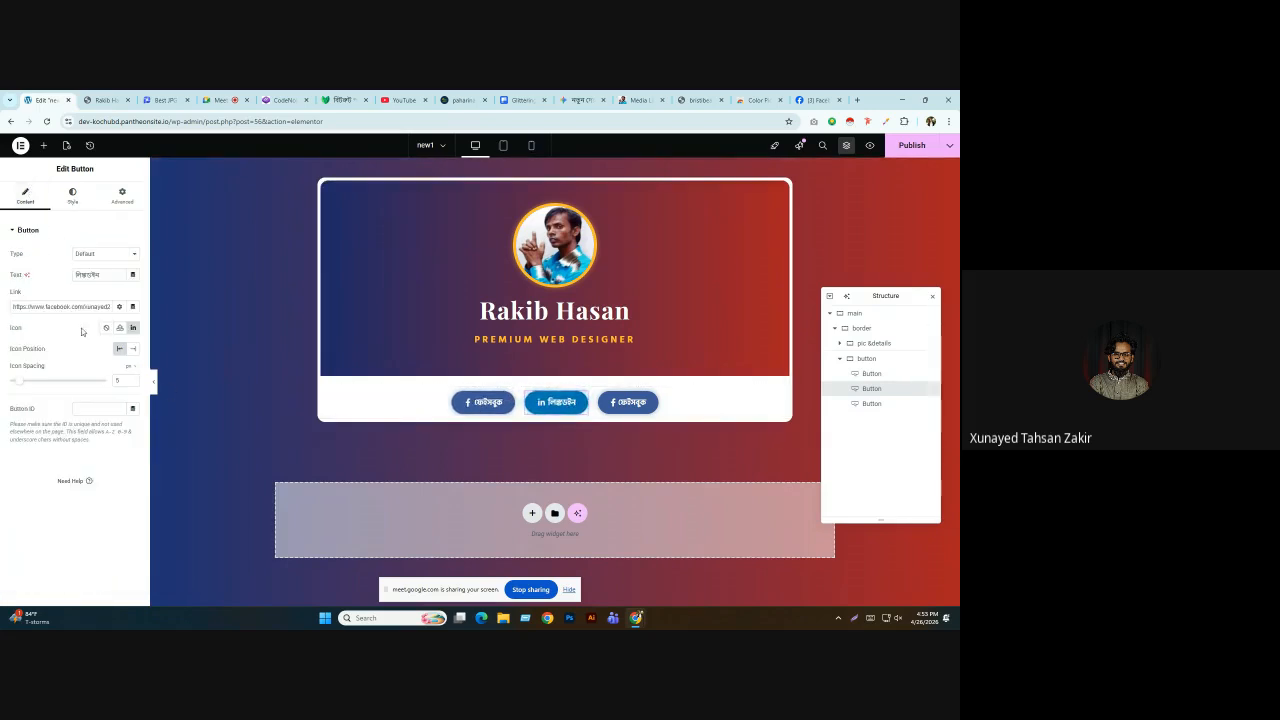
pyautogui.tripleClick(69, 310)
pyautogui.press('BackSpace')
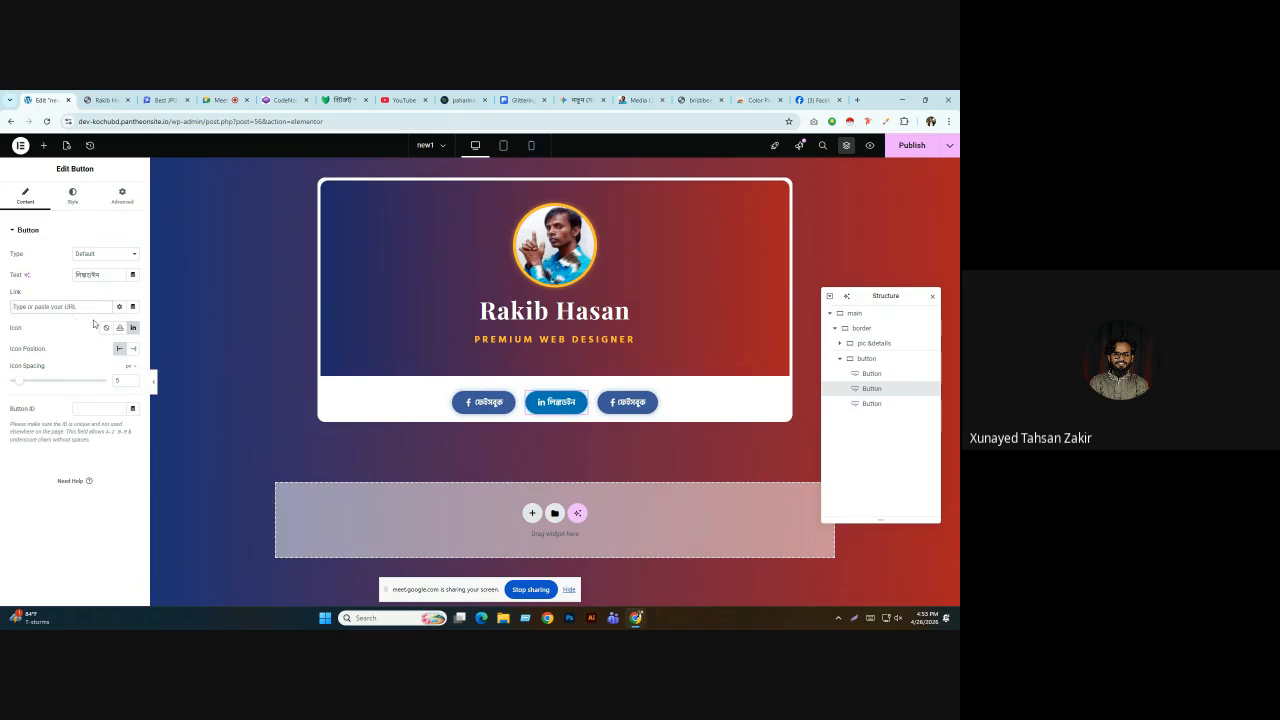
# Select the third button and sample the orange-red background color of the reference page's email button.
pyautogui.click(648, 401)
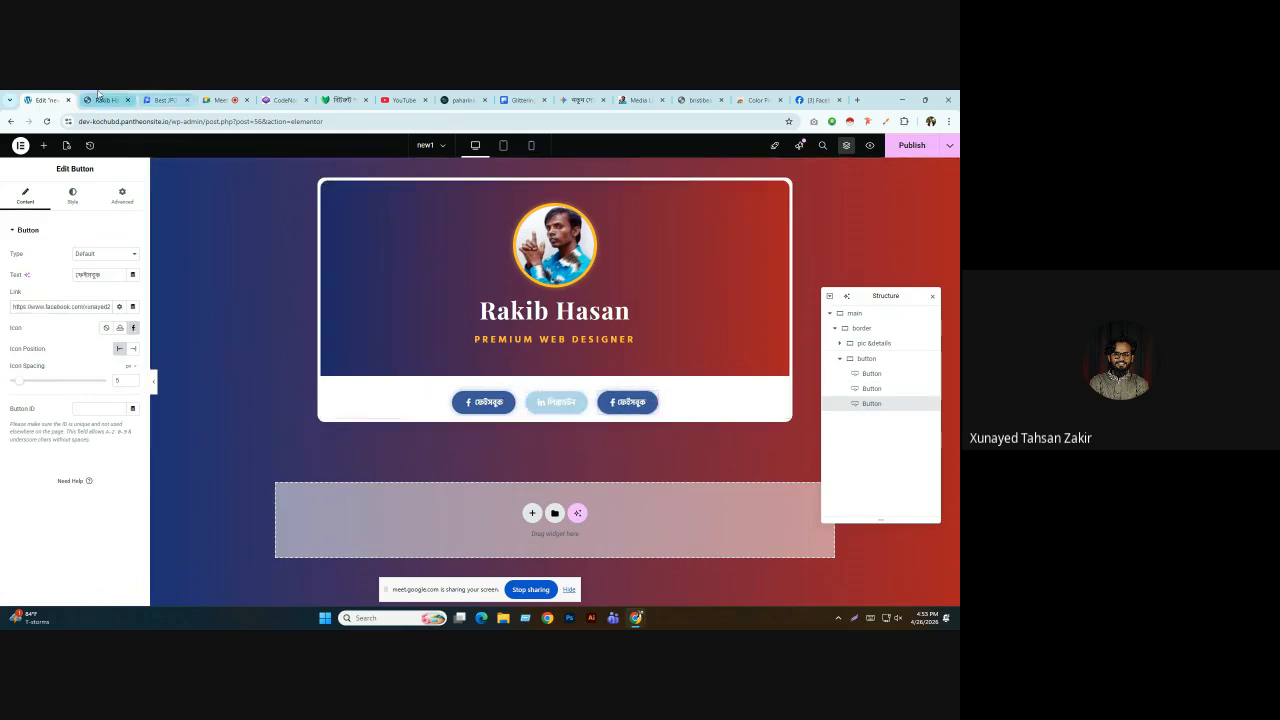
pyautogui.click(103, 99)
pyautogui.click(586, 385)
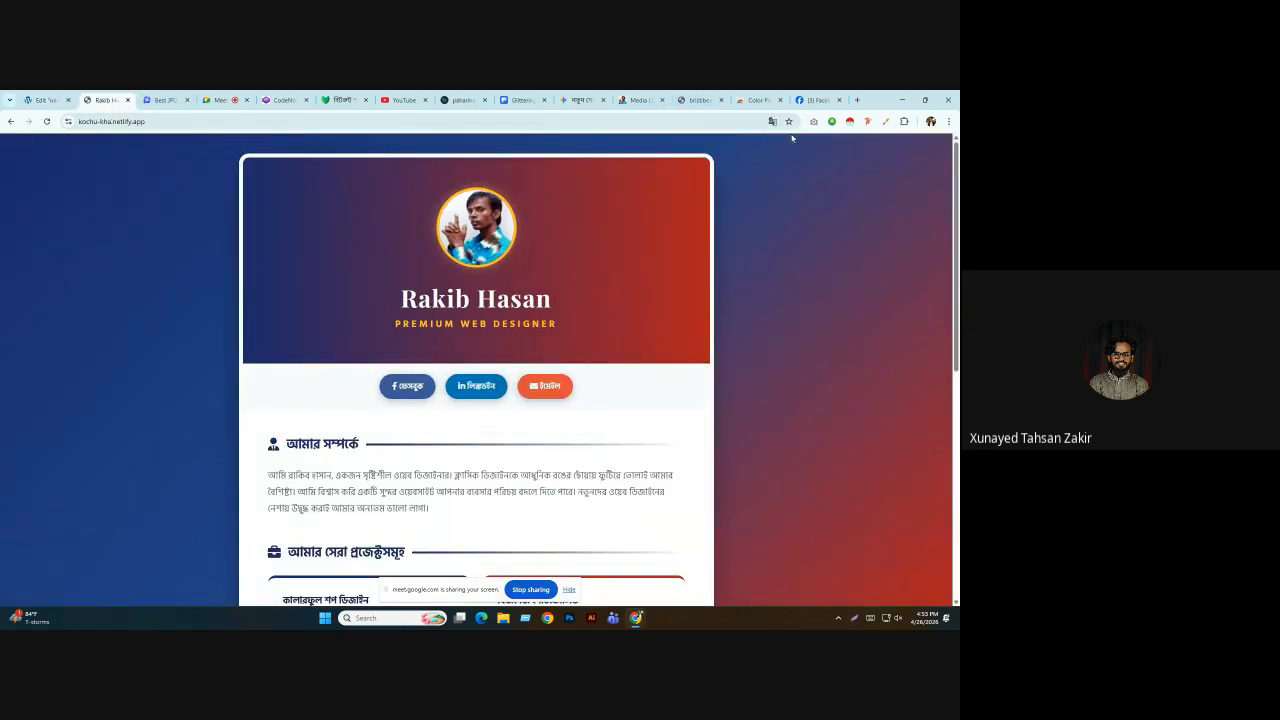
pyautogui.click(885, 121)
pyautogui.click(818, 153)
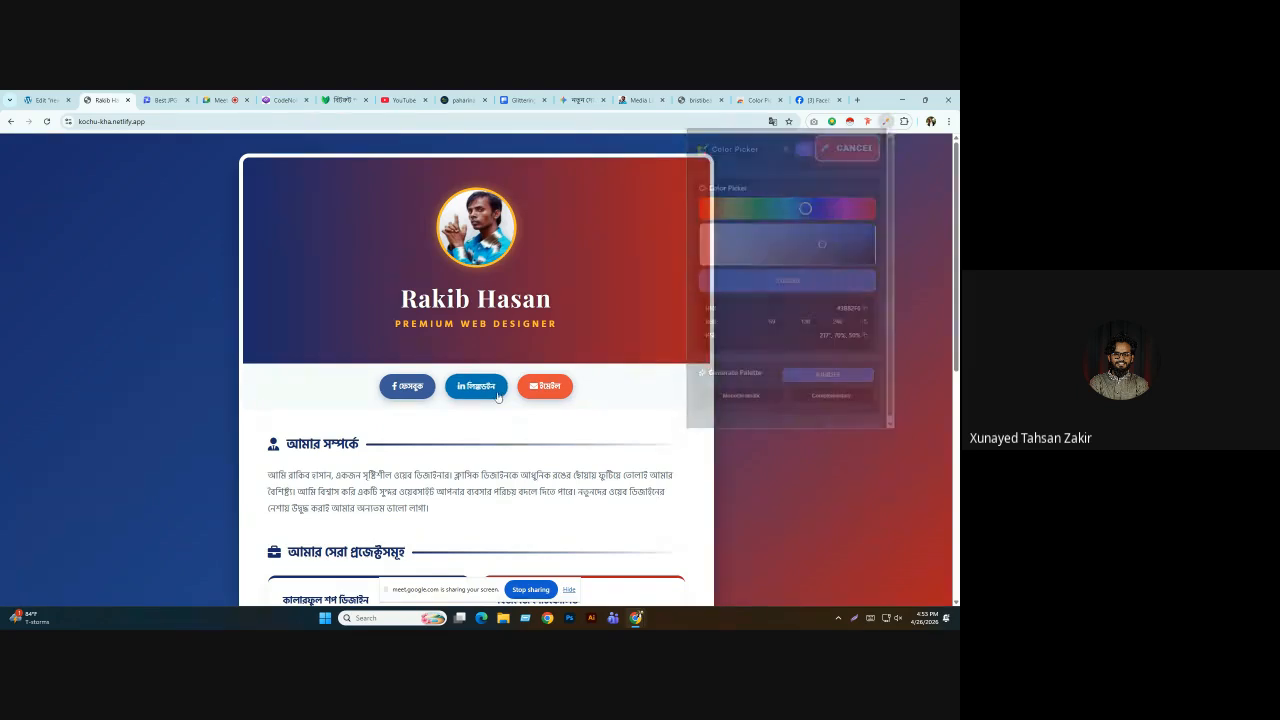
pyautogui.click(547, 385)
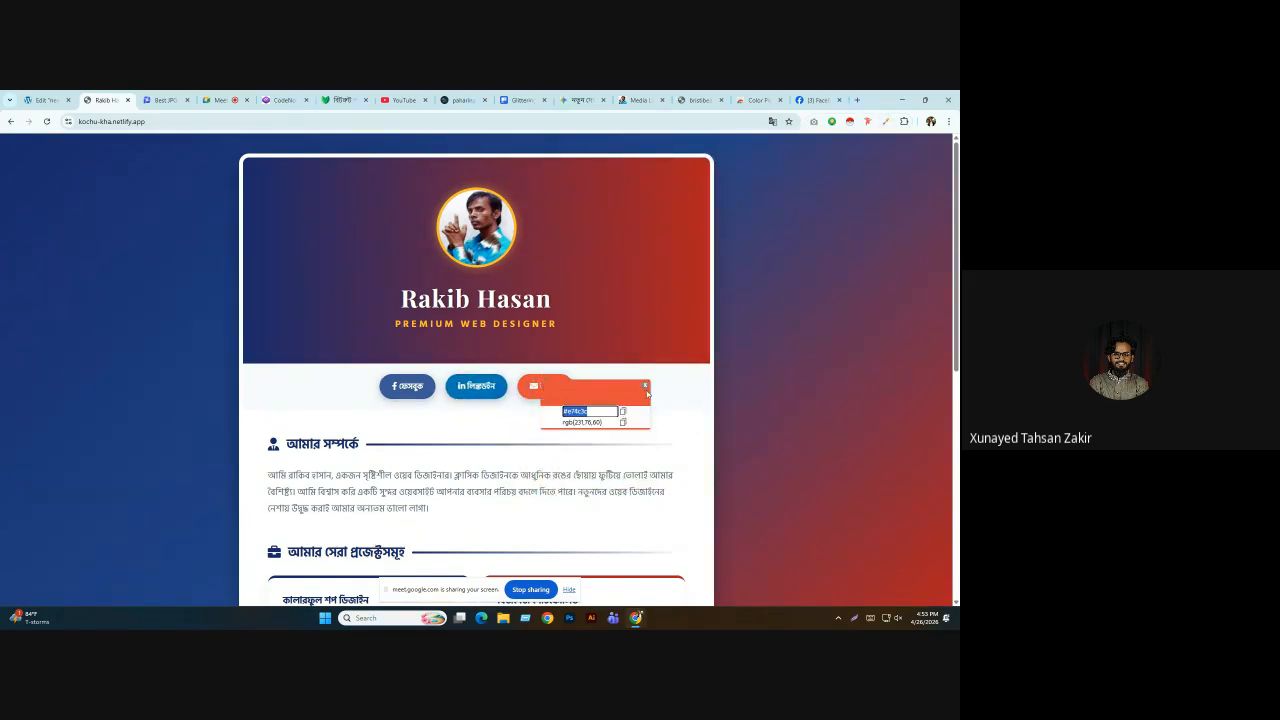
pyautogui.click(645, 385)
pyautogui.click(47, 100)
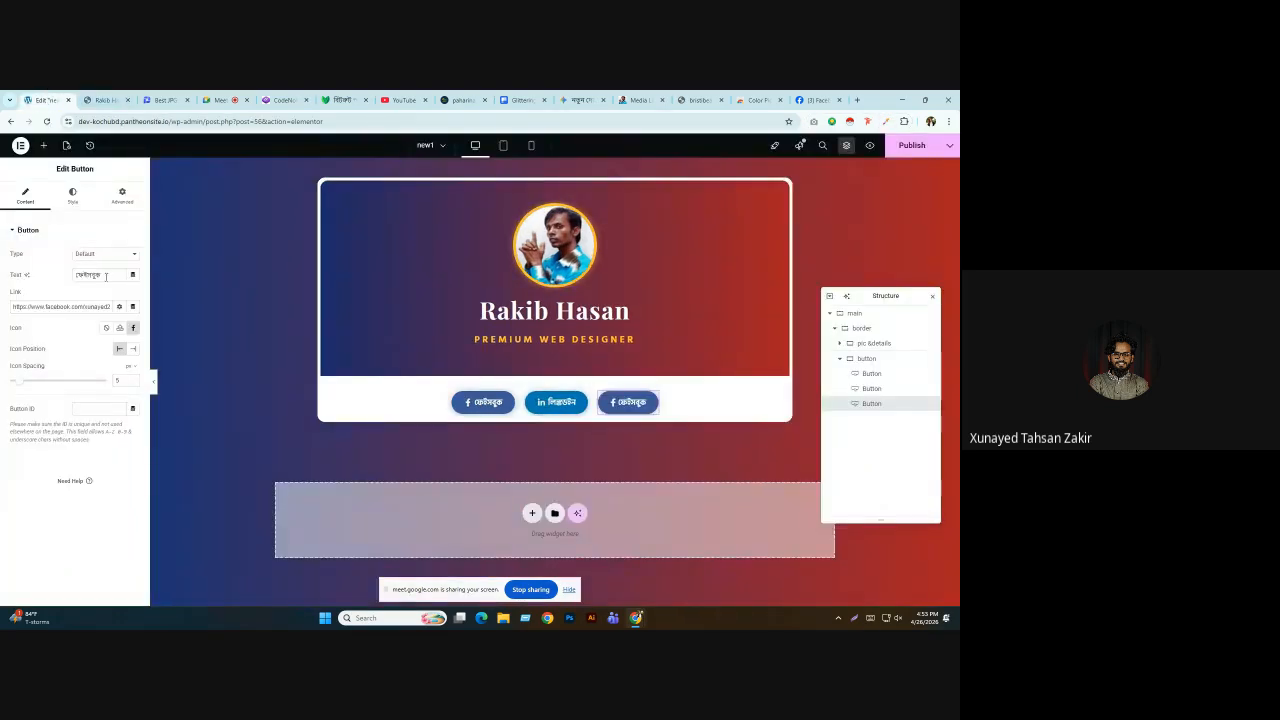
# Set the third button's text to ইমেইল and clear its Facebook link.
pyautogui.moveTo(108, 276); pyautogui.dragTo(11, 284)
pyautogui.write('imeil')
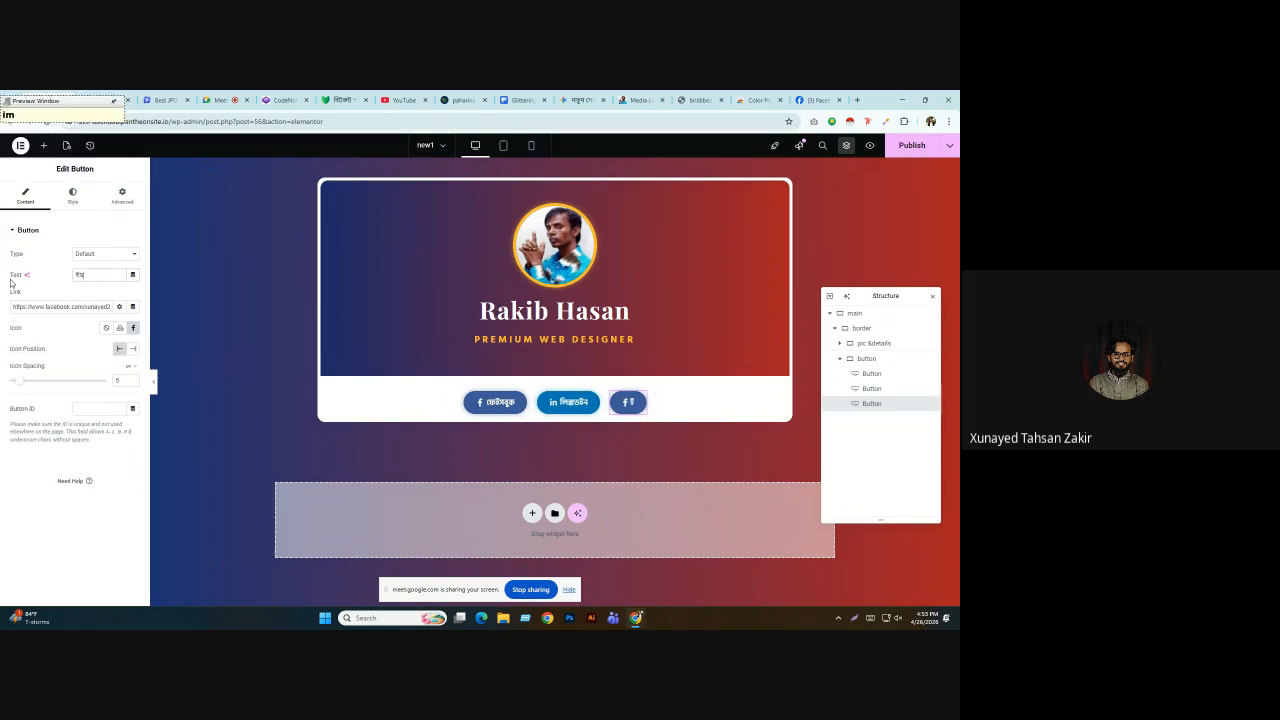
pyautogui.press('F12')
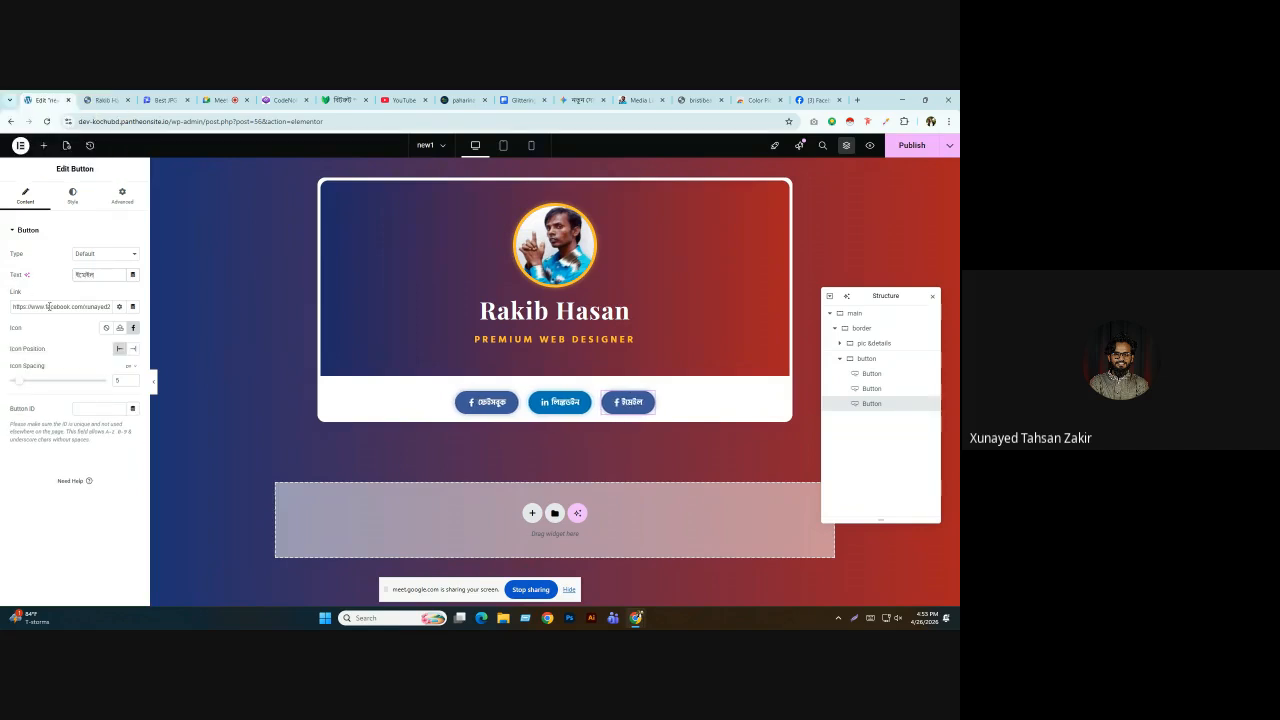
# Replace the email button's Facebook icon with the solid envelope icon, searching the icon library for "env".
pyautogui.click(119, 327)
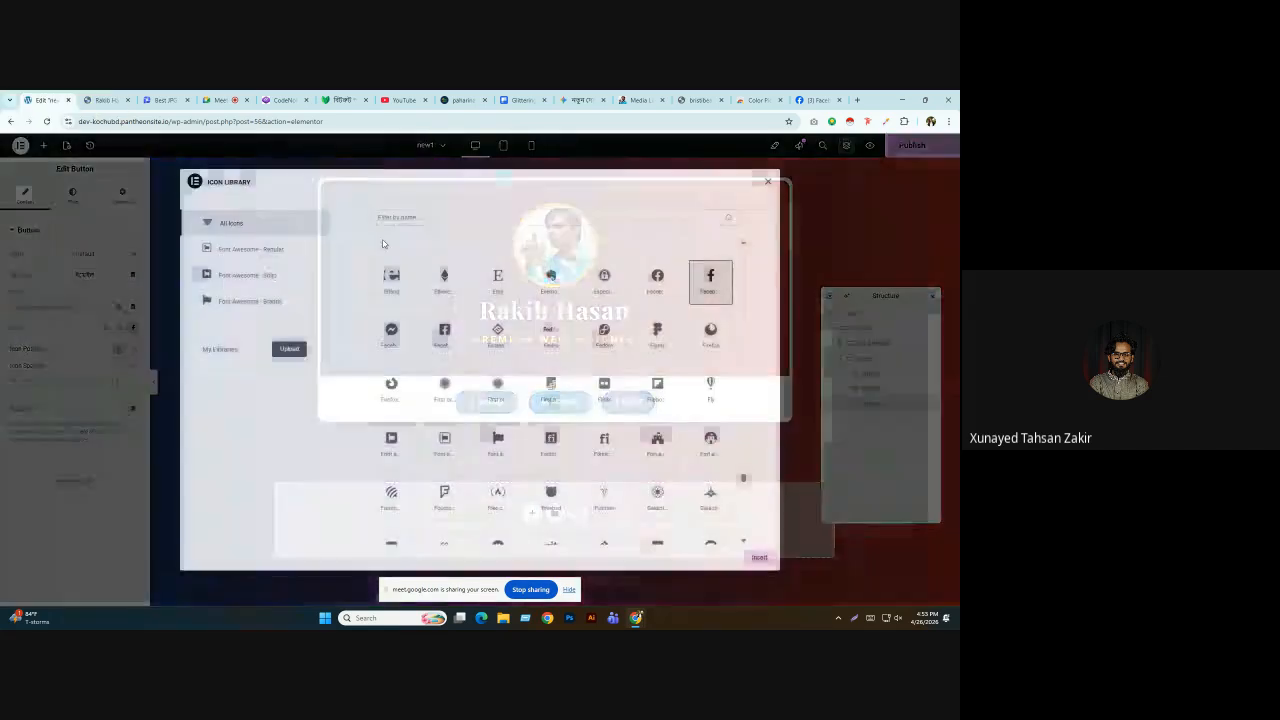
pyautogui.click(401, 221)
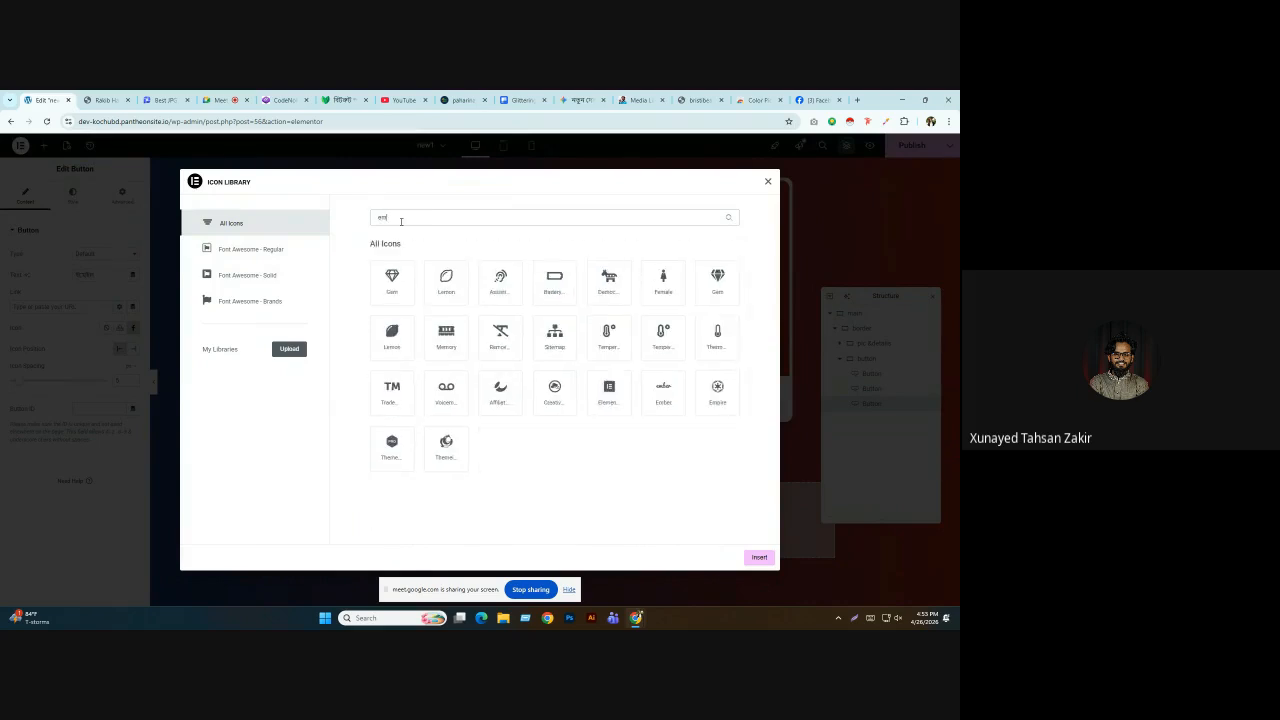
pyautogui.write('email')
pyautogui.press('BackSpace')
pyautogui.press('BackSpace')
pyautogui.press('BackSpace')
pyautogui.press('BackSpace')
pyautogui.press('BackSpace')
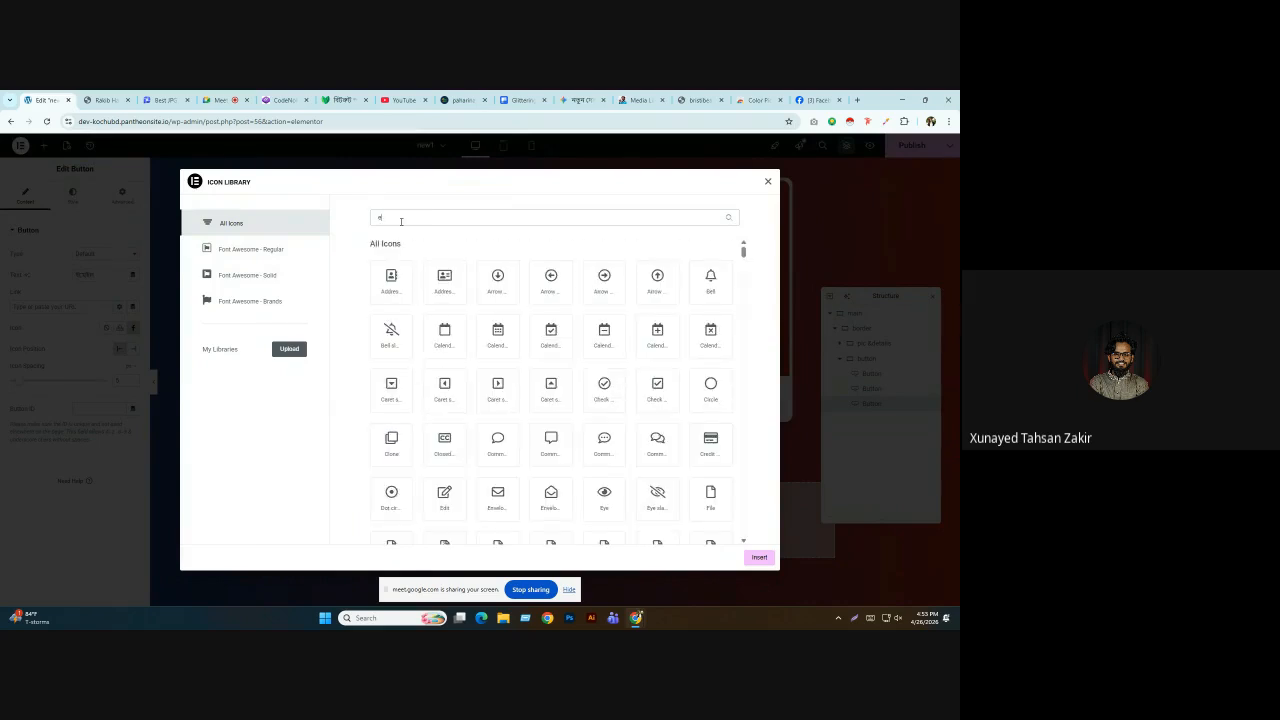
pyautogui.write('env')
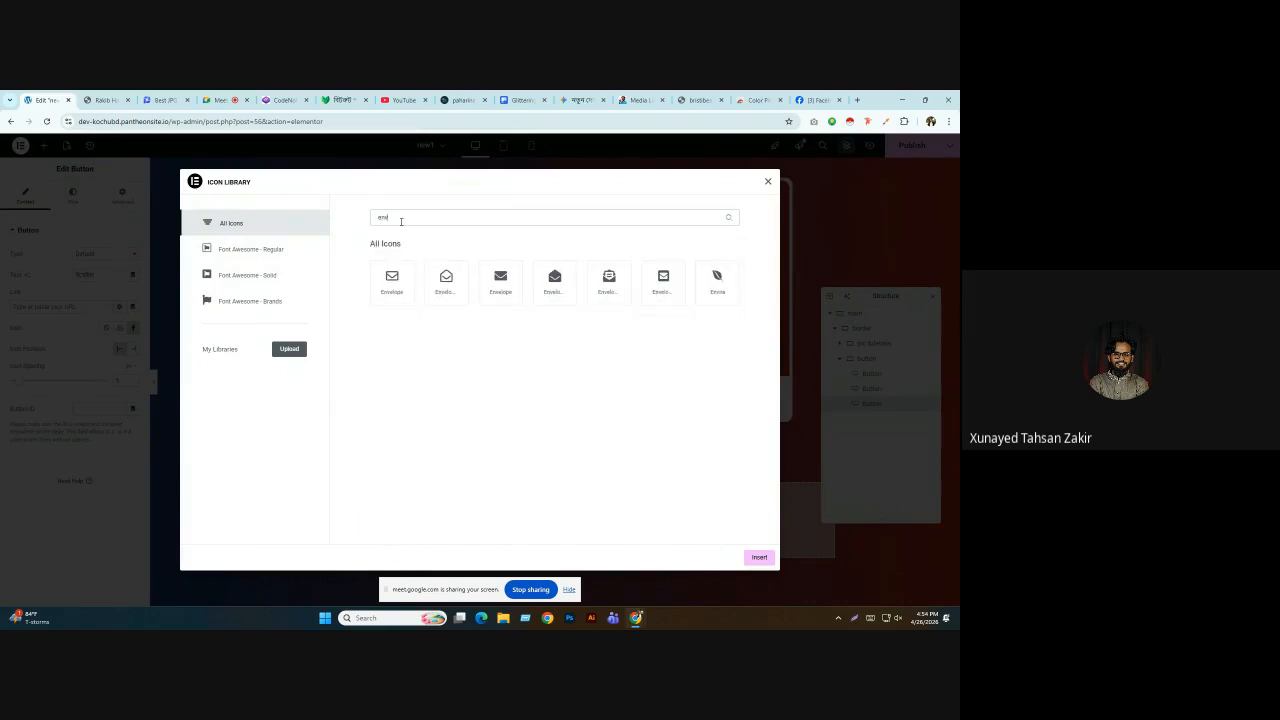
pyautogui.click(505, 289)
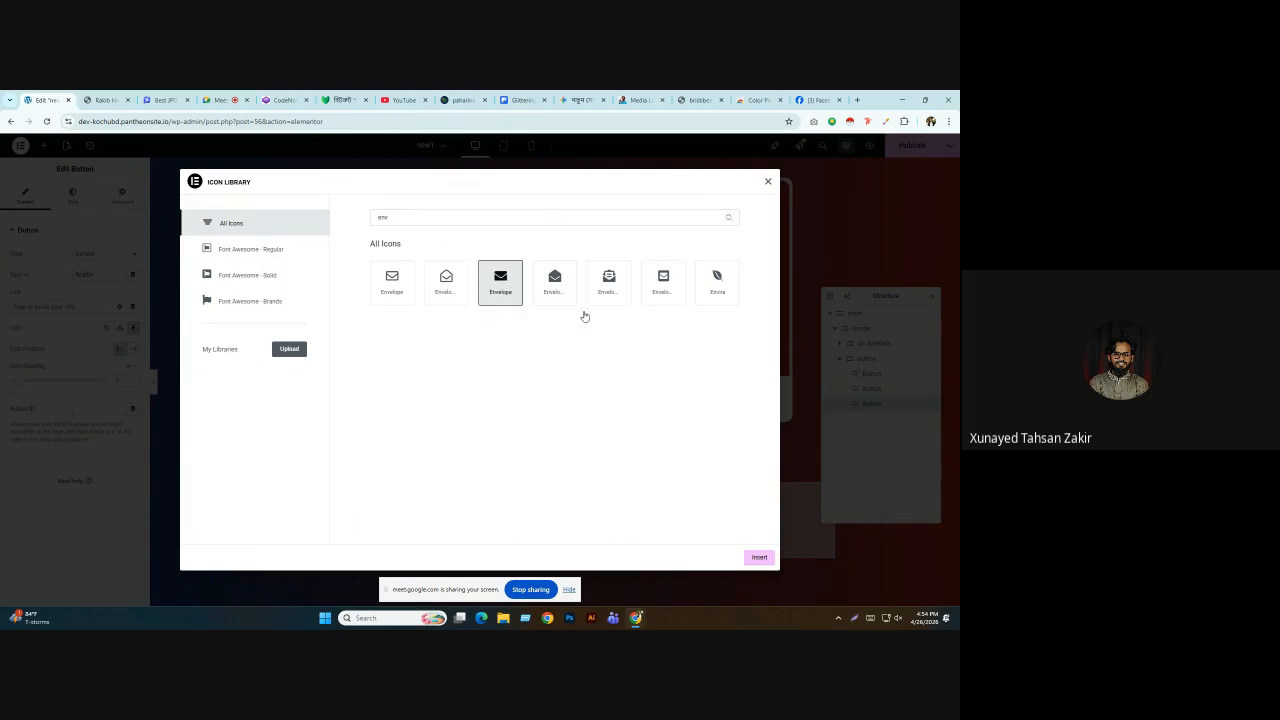
pyautogui.click(759, 557)
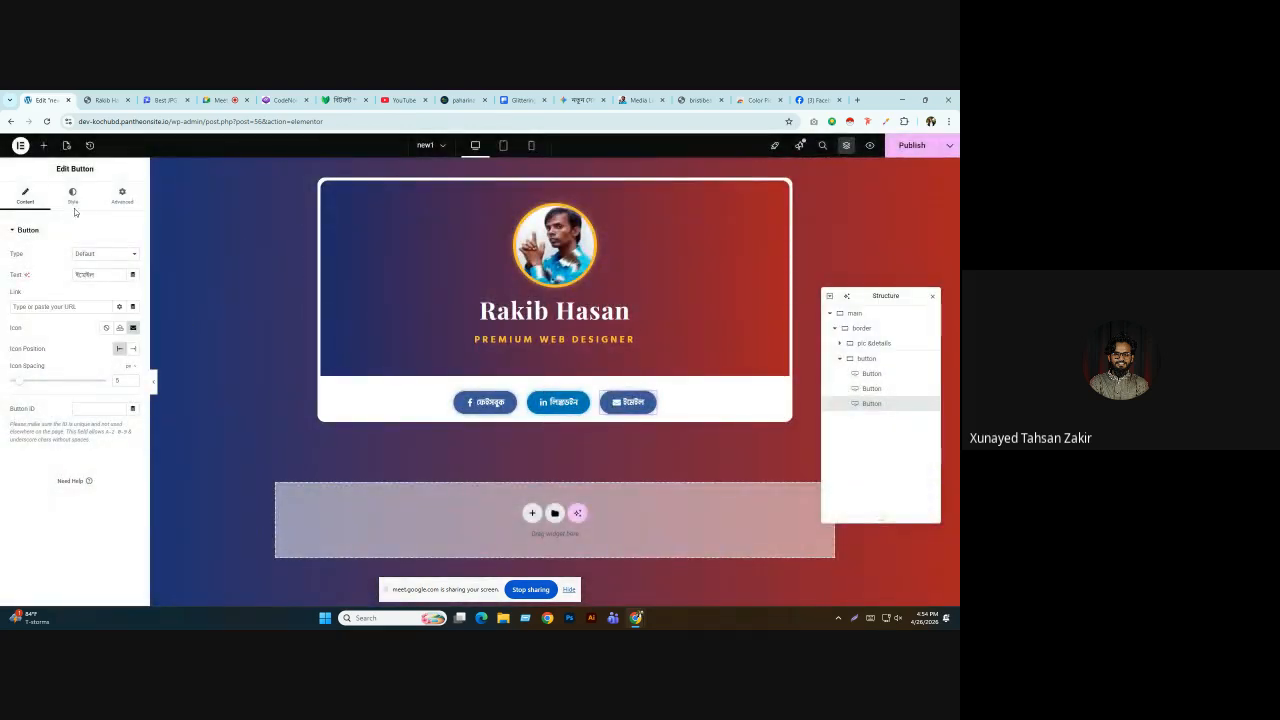
# Set the email button's background color to #e74c3c.
pyautogui.click(73, 195)
pyautogui.click(133, 381)
pyautogui.write('#E74C3C')
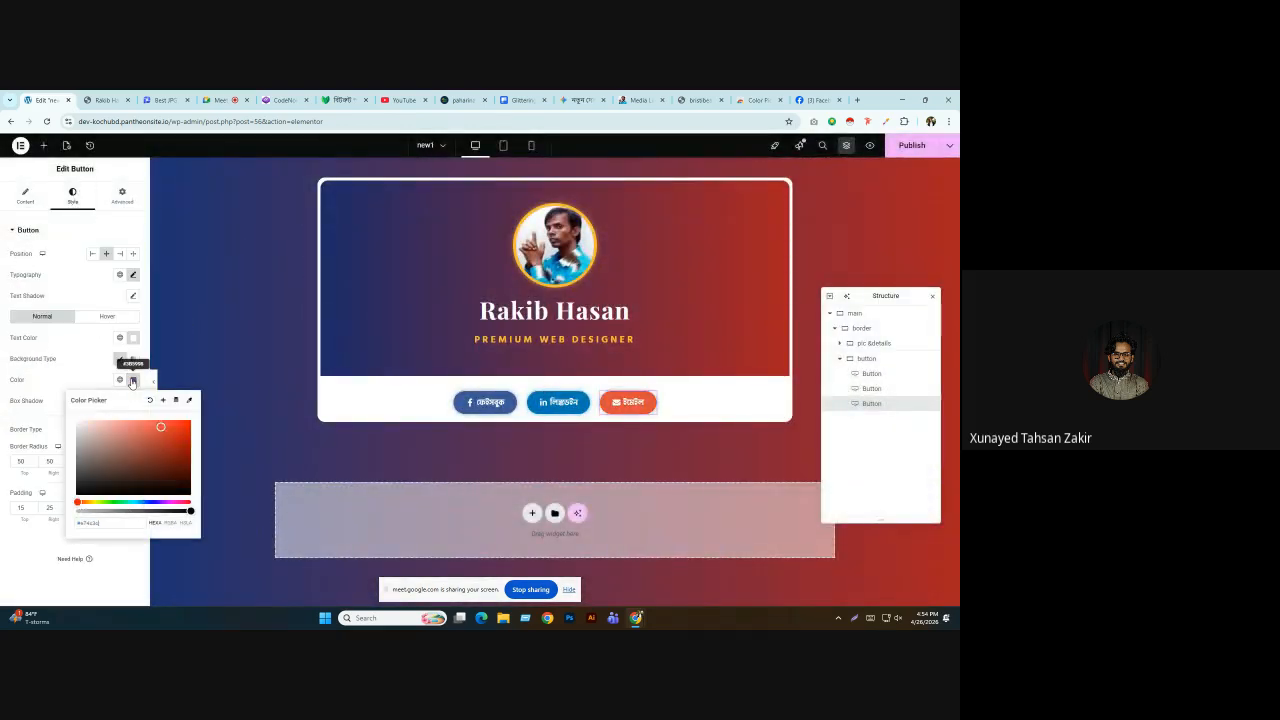
pyautogui.click(90, 382)
# Change the email button's box shadow color to #e74c3c with reduced opacity and publish the page.
pyautogui.click(133, 402)
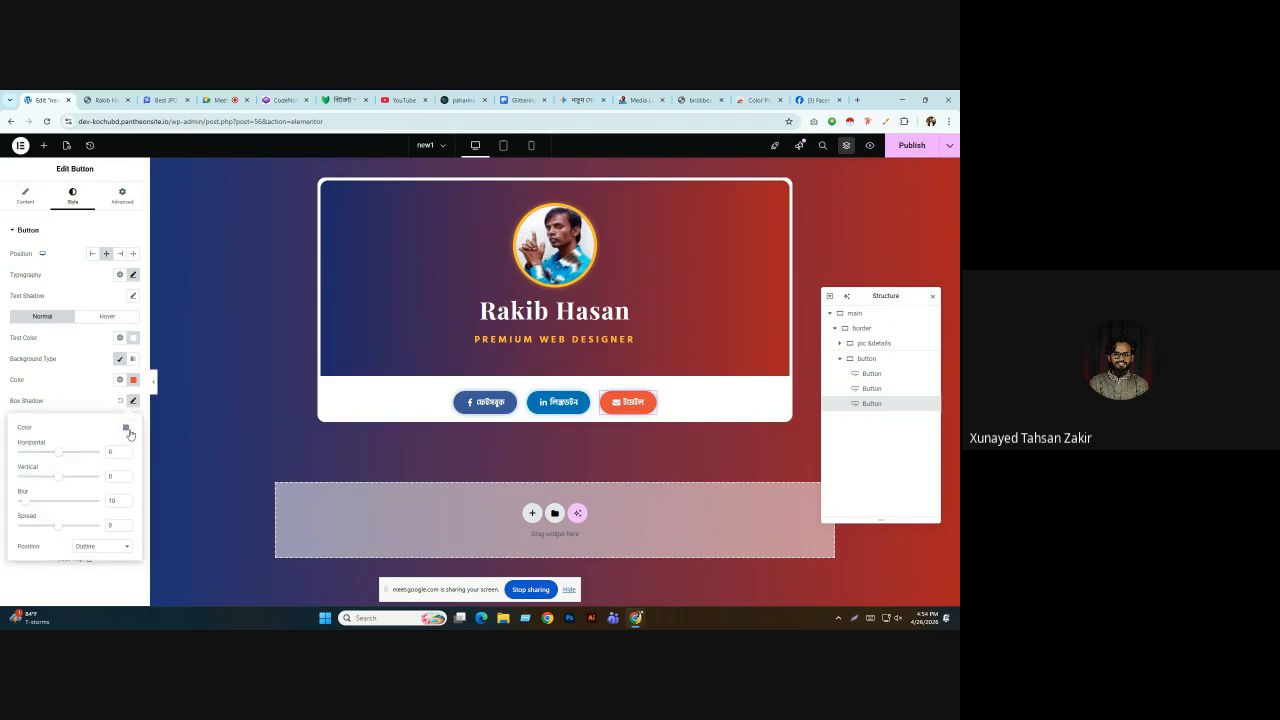
pyautogui.click(129, 432)
pyautogui.write('#e74c3c')
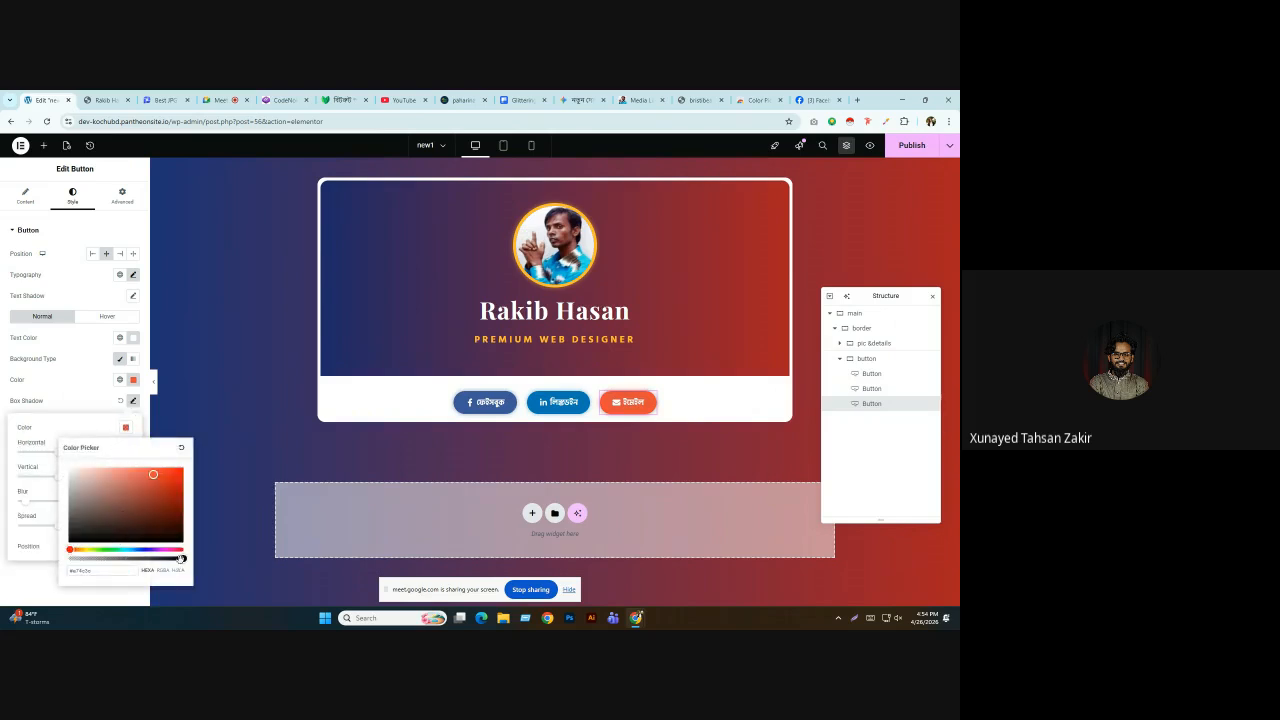
pyautogui.moveTo(182, 559); pyautogui.dragTo(116, 559)
pyautogui.click(95, 401)
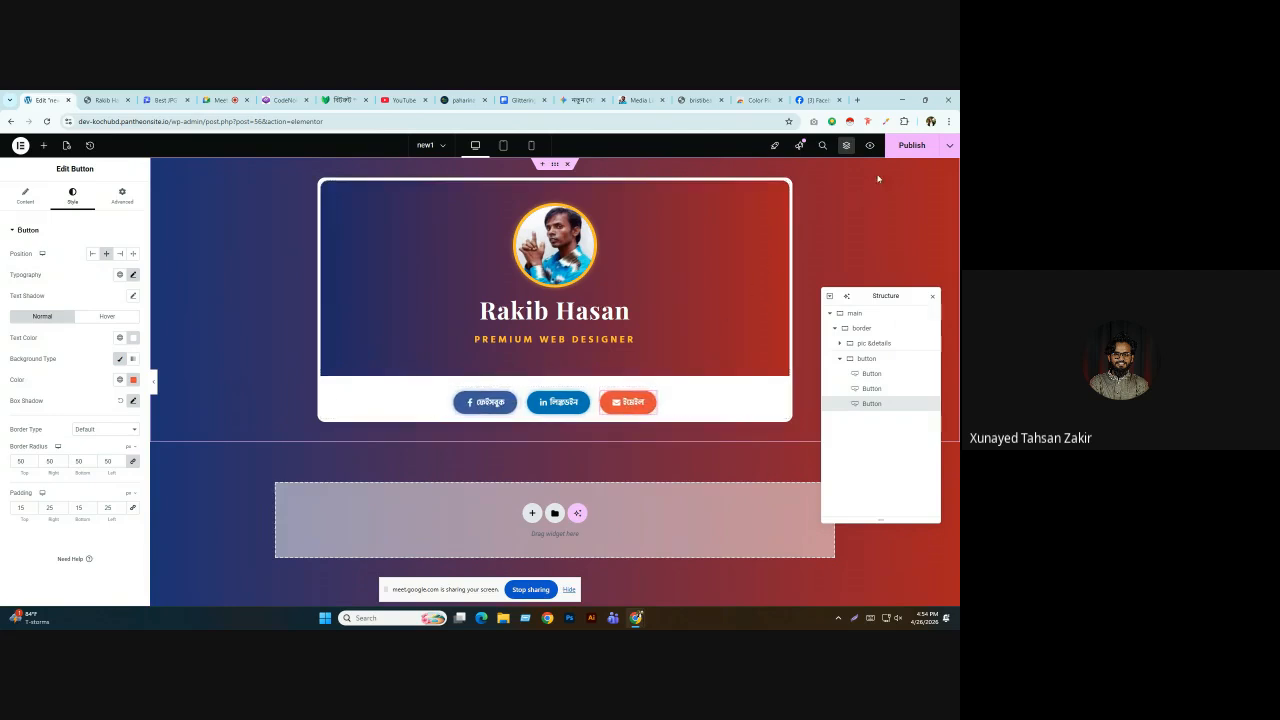
pyautogui.click(911, 145)
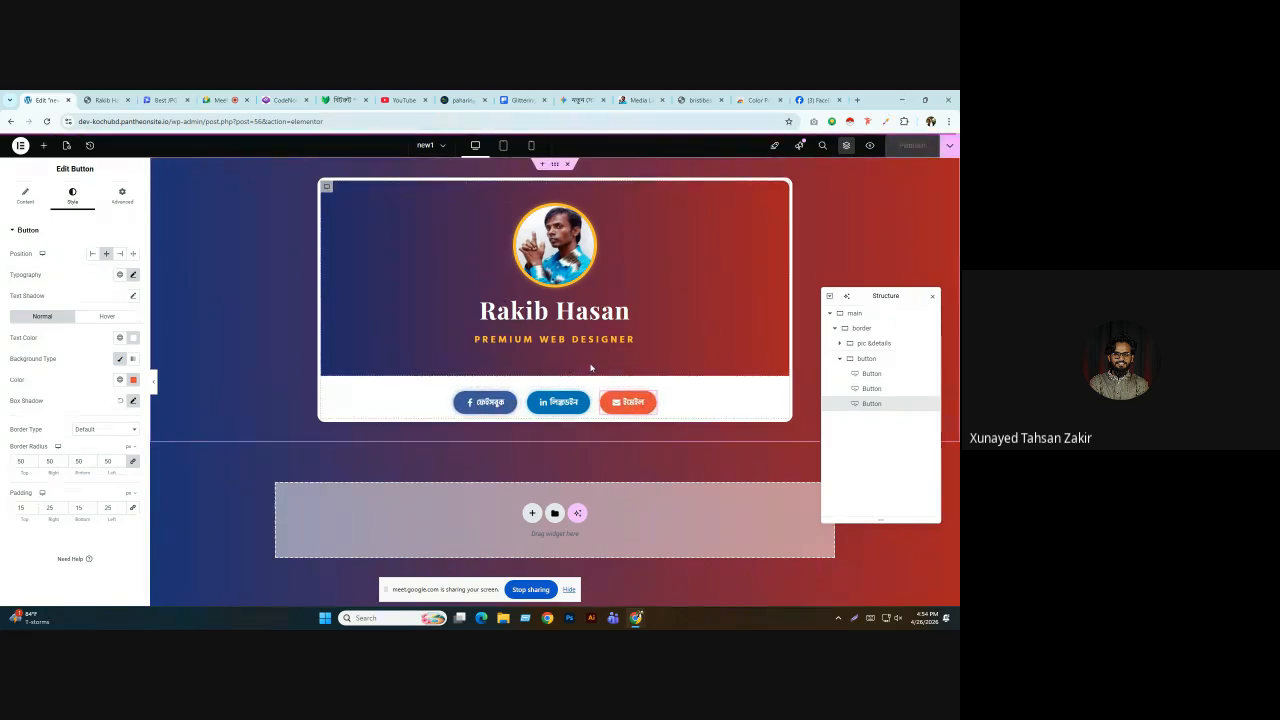